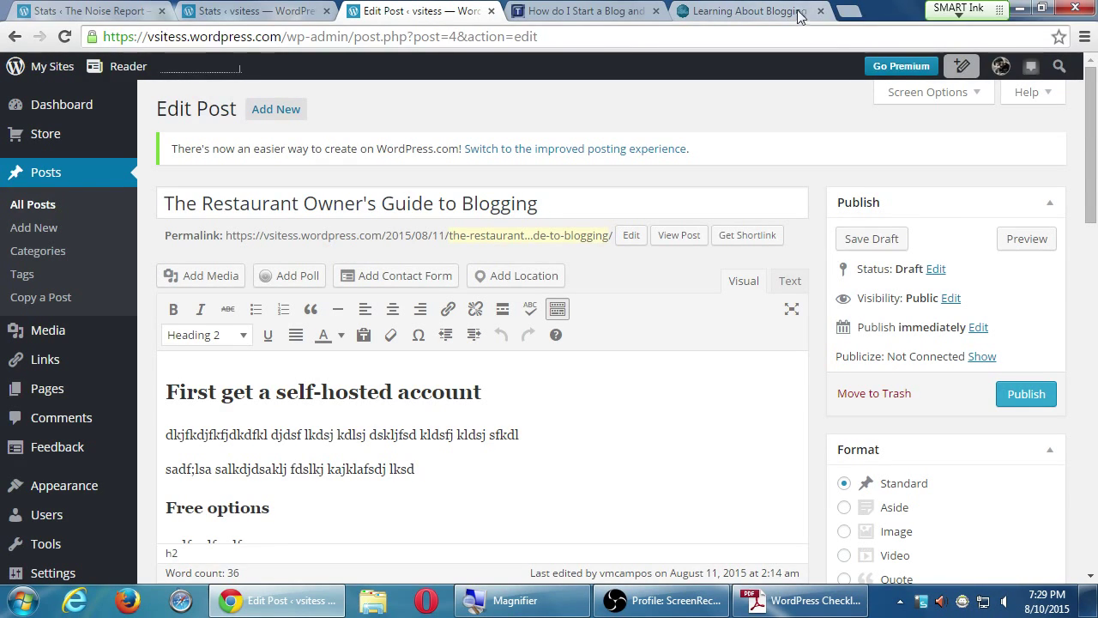
# Look over the text and dynamic page diagram in the Learning About Blogging article.
pyautogui.click(761, 15)
pyautogui.scroll(-2, 725, 339)
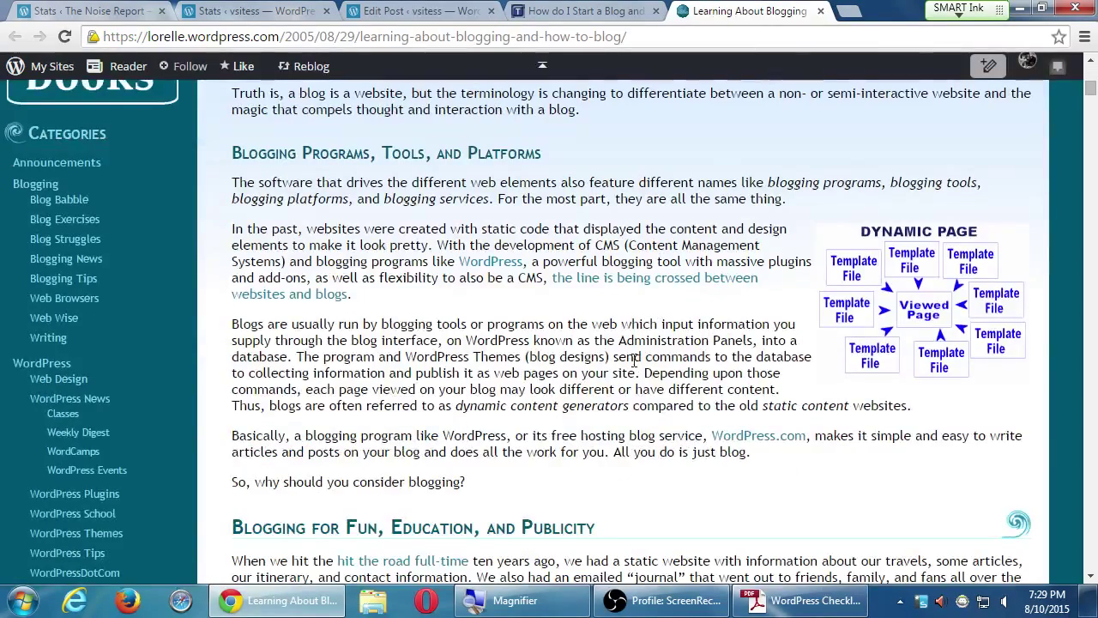
pyautogui.scroll(1, 706, 356)
pyautogui.scroll(-2, 721, 343)
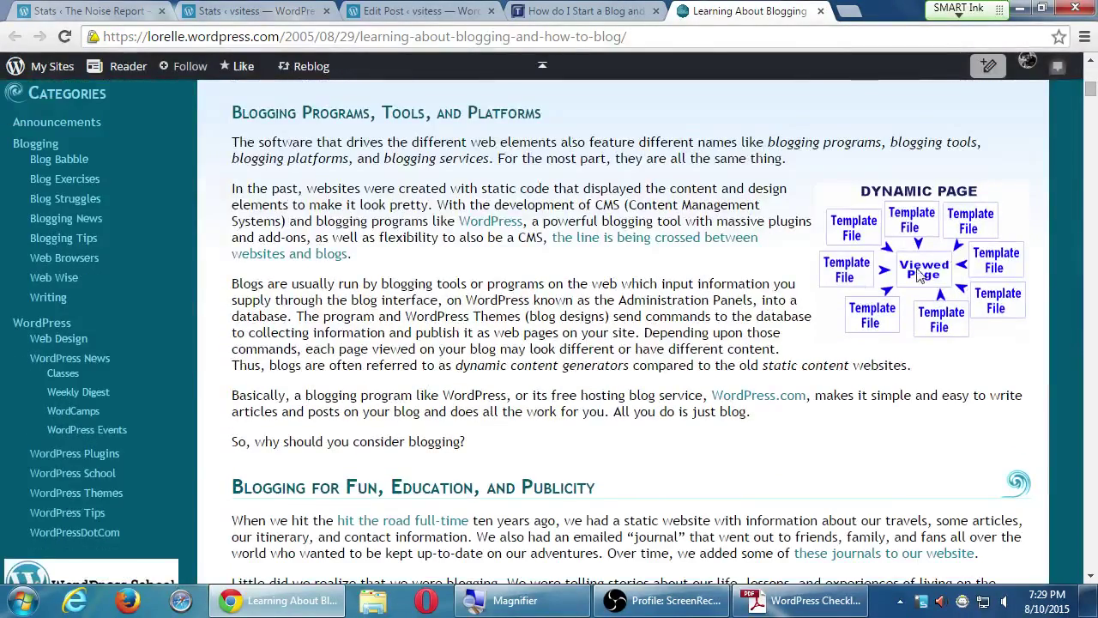
pyautogui.scroll(-4, 798, 358)
# Look through the Tips and Tricks HQ guide on starting a blog, including its lists of linked articles.
pyautogui.click(563, 11)
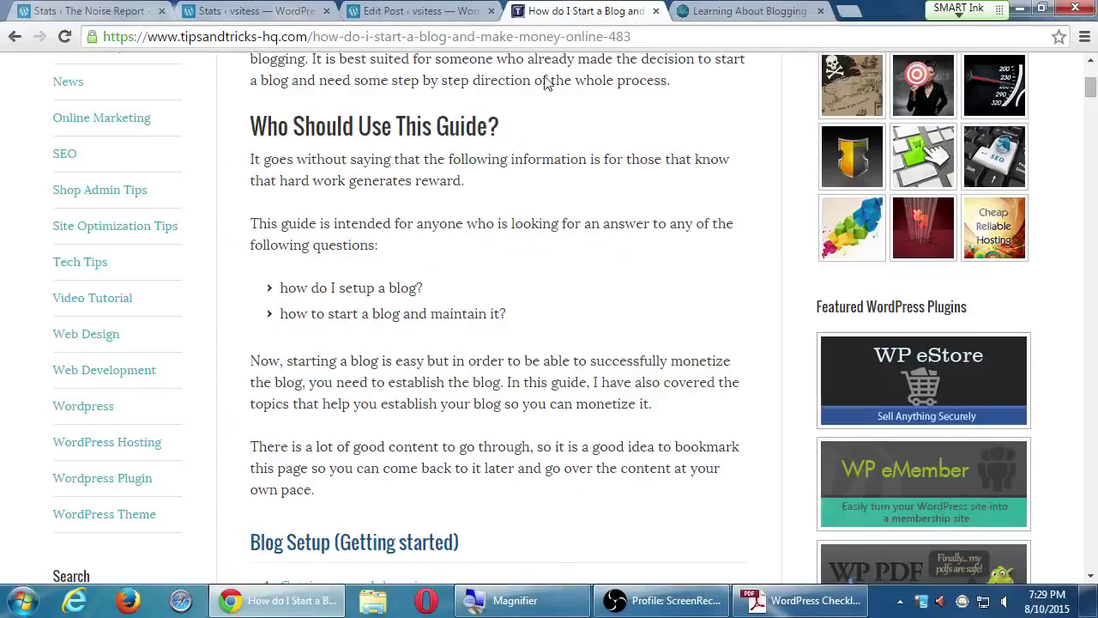
pyautogui.scroll(3, 515, 343)
pyautogui.scroll(-3, 478, 461)
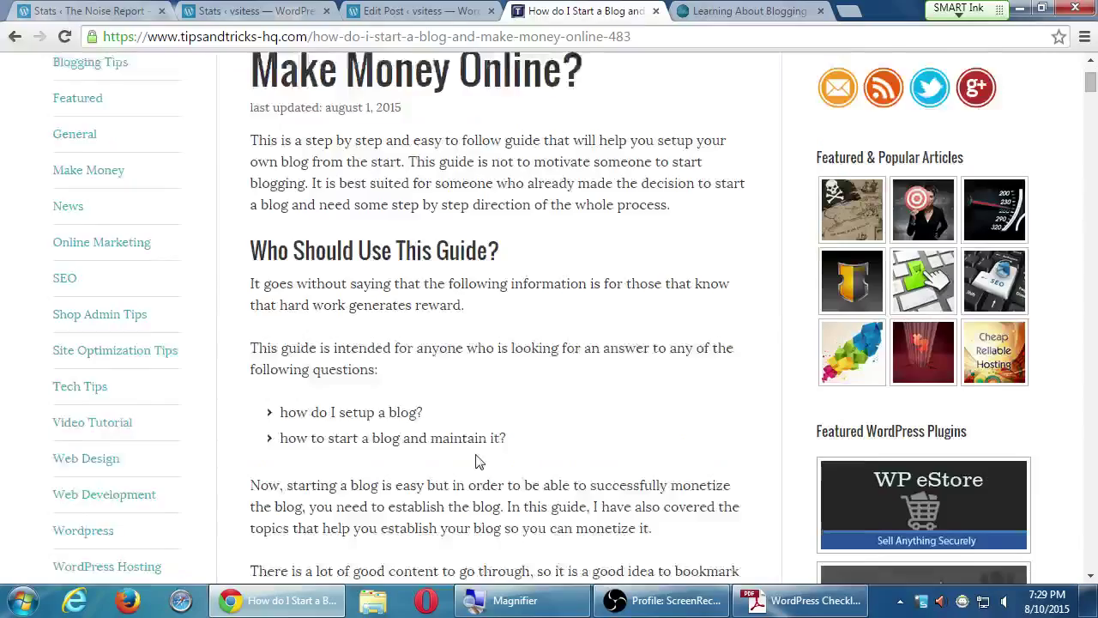
pyautogui.scroll(-10, 478, 450)
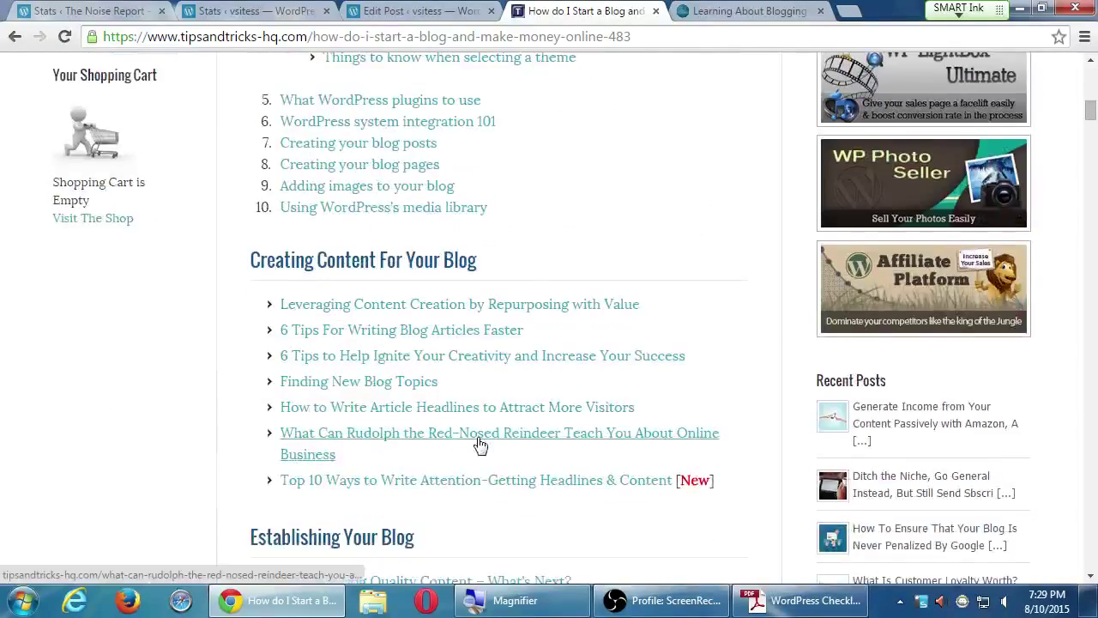
pyautogui.scroll(-1, 160, 394)
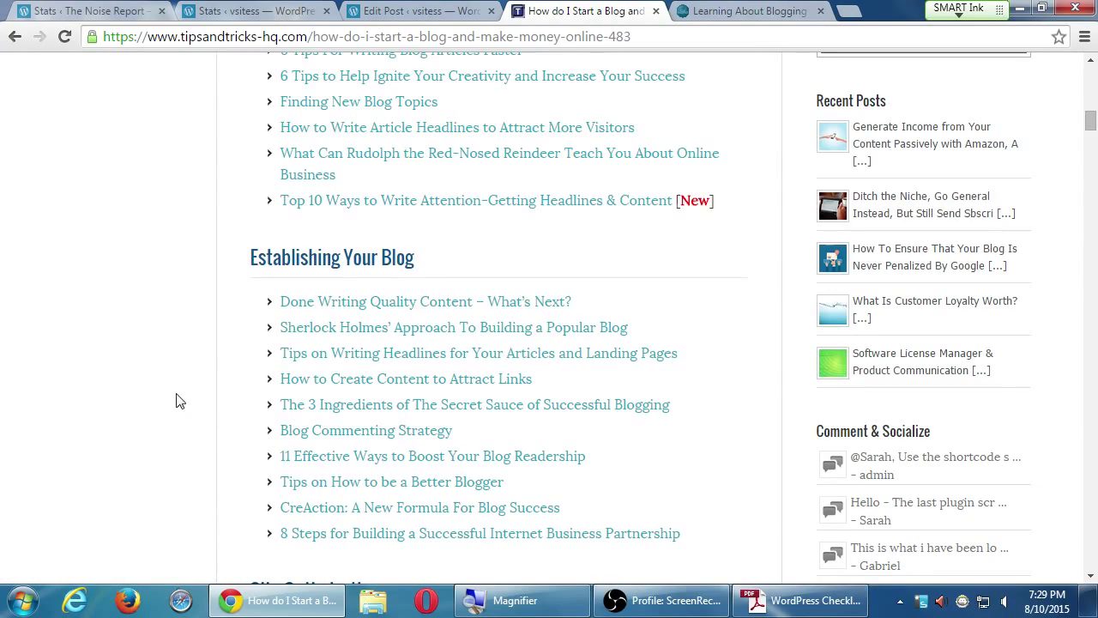
pyautogui.scroll(14, 237, 478)
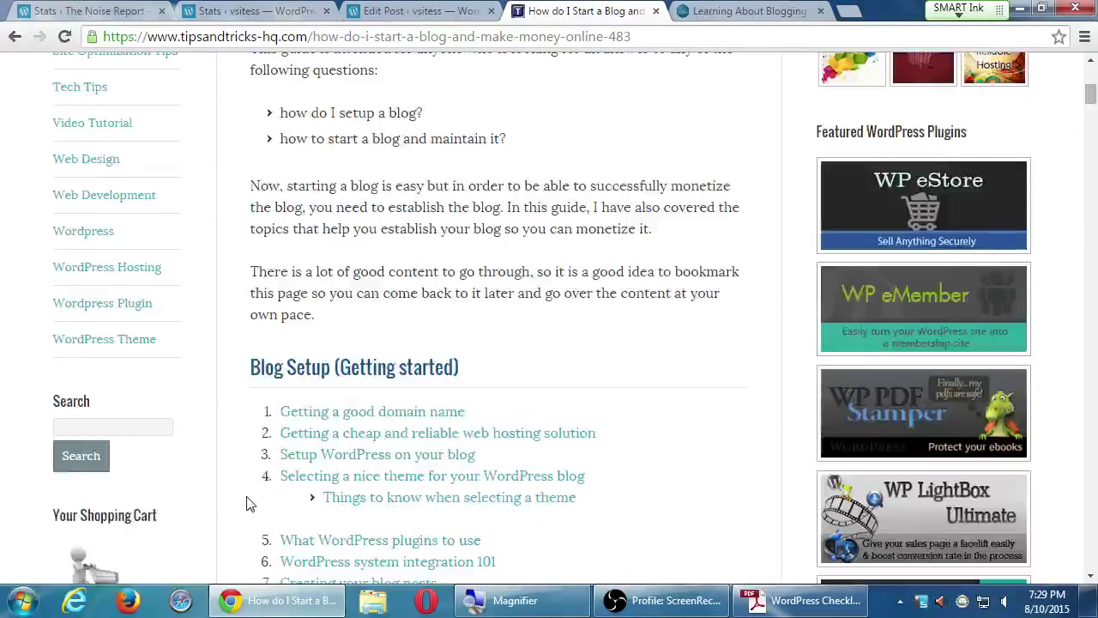
pyautogui.scroll(3, 442, 497)
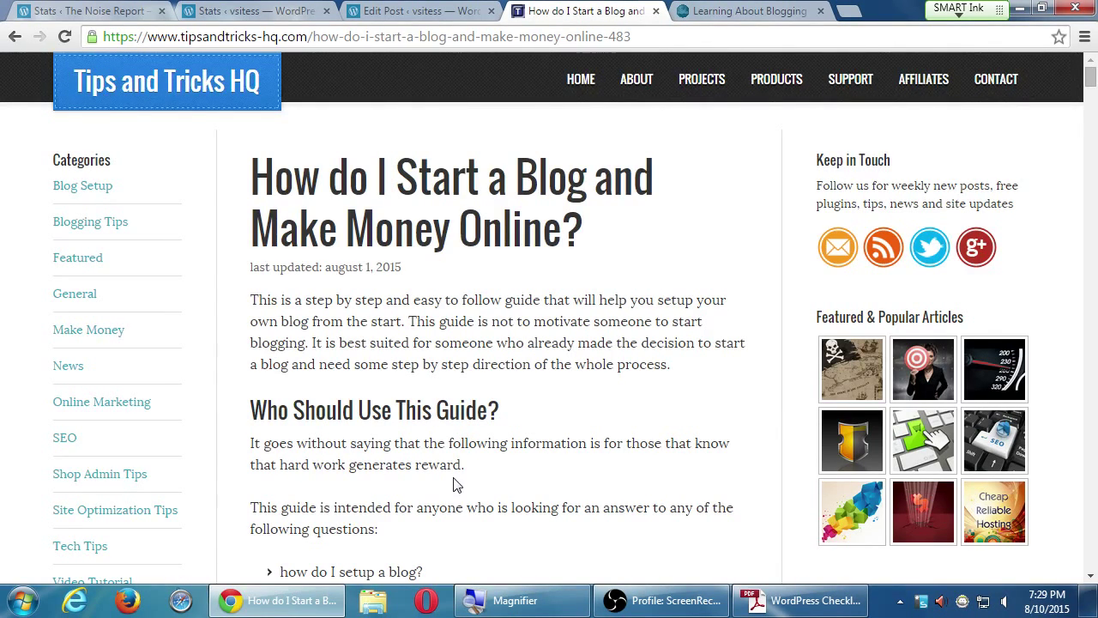
# Open google.com in a new browser tab.
pyautogui.press('super')
pyautogui.press('super')
pyautogui.hotkey('ctrl', 't')
pyautogui.write('google.com')
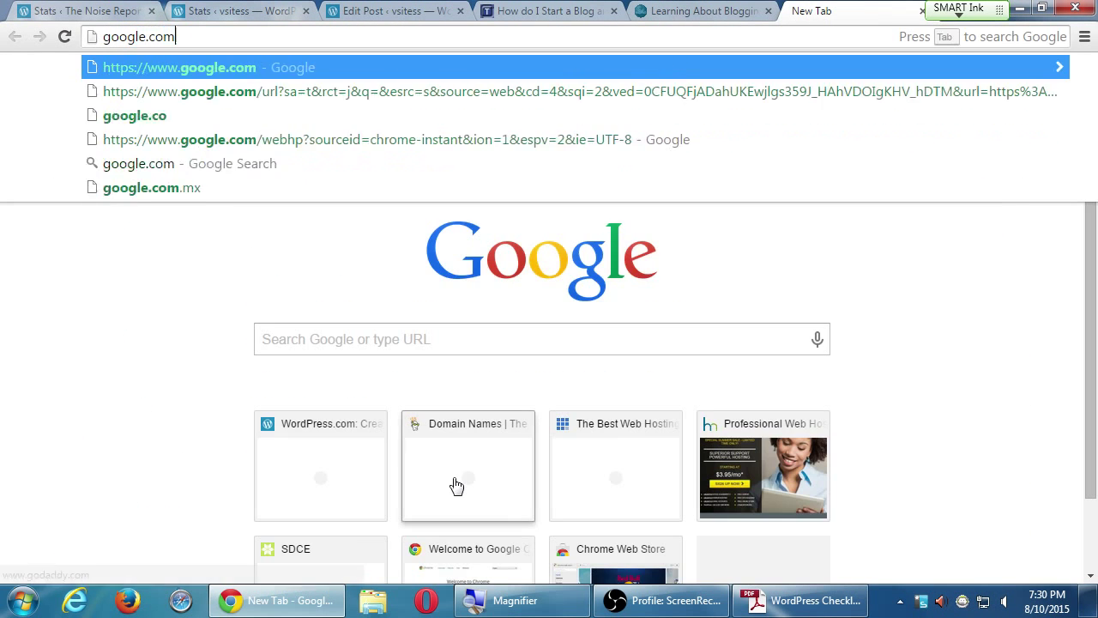
pyautogui.press('Return')
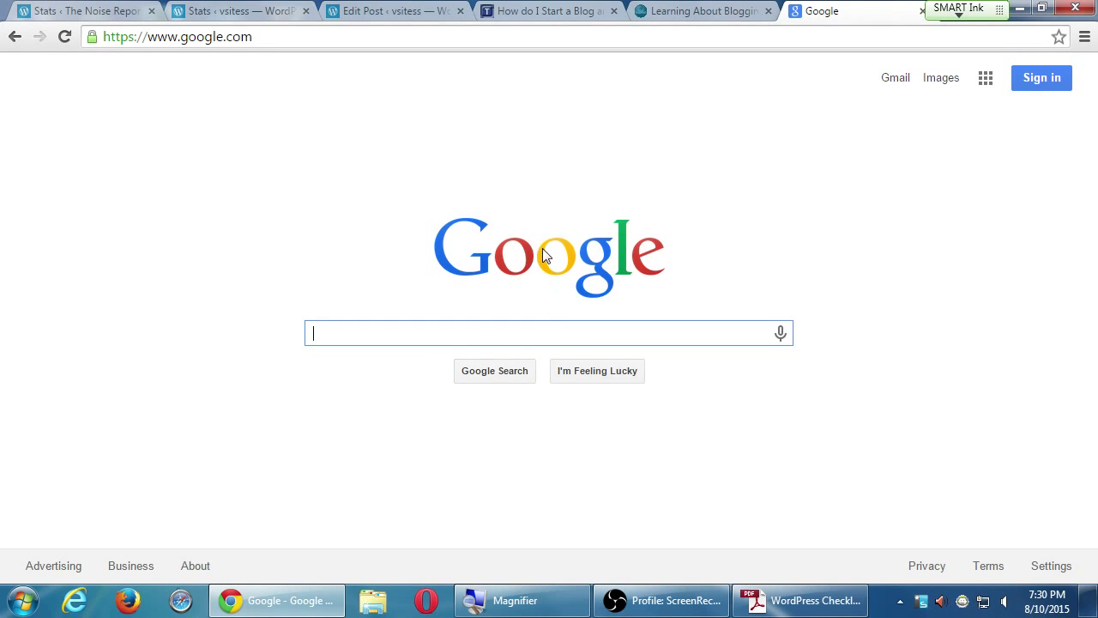
# Search Google for "blogging" and show the image results.
pyautogui.click(402, 8)
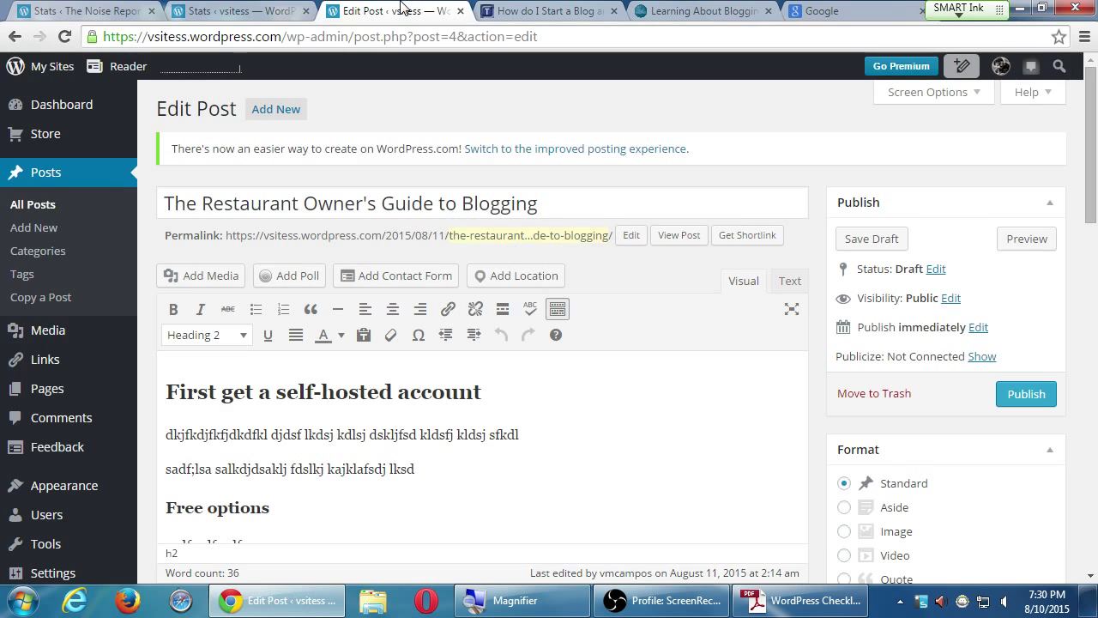
pyautogui.click(861, 9)
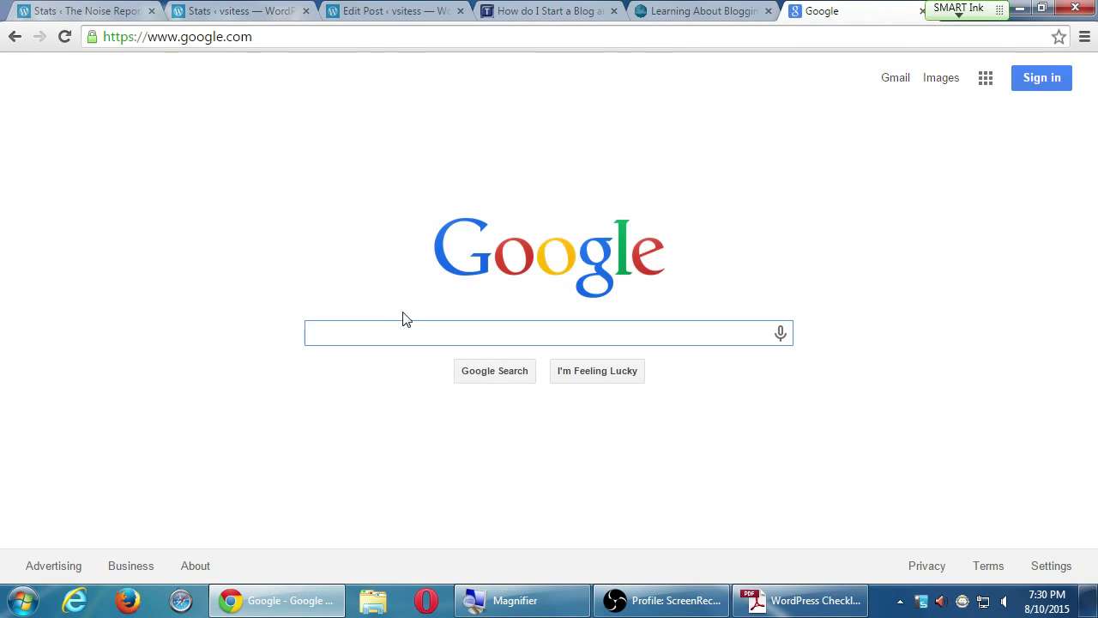
pyautogui.write('blogging')
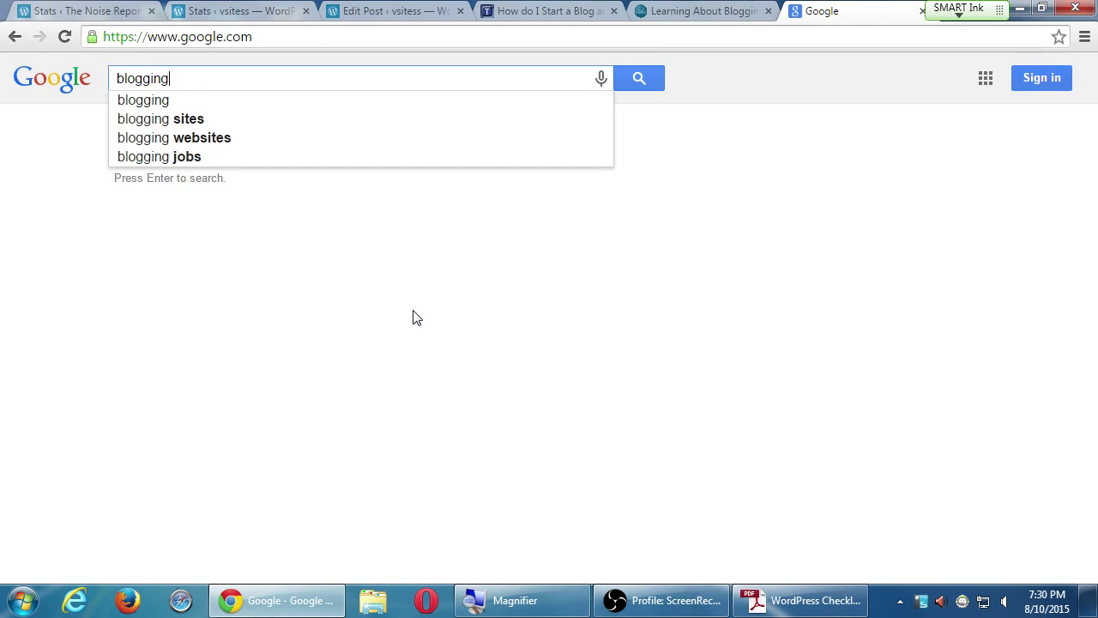
pyautogui.press('Return')
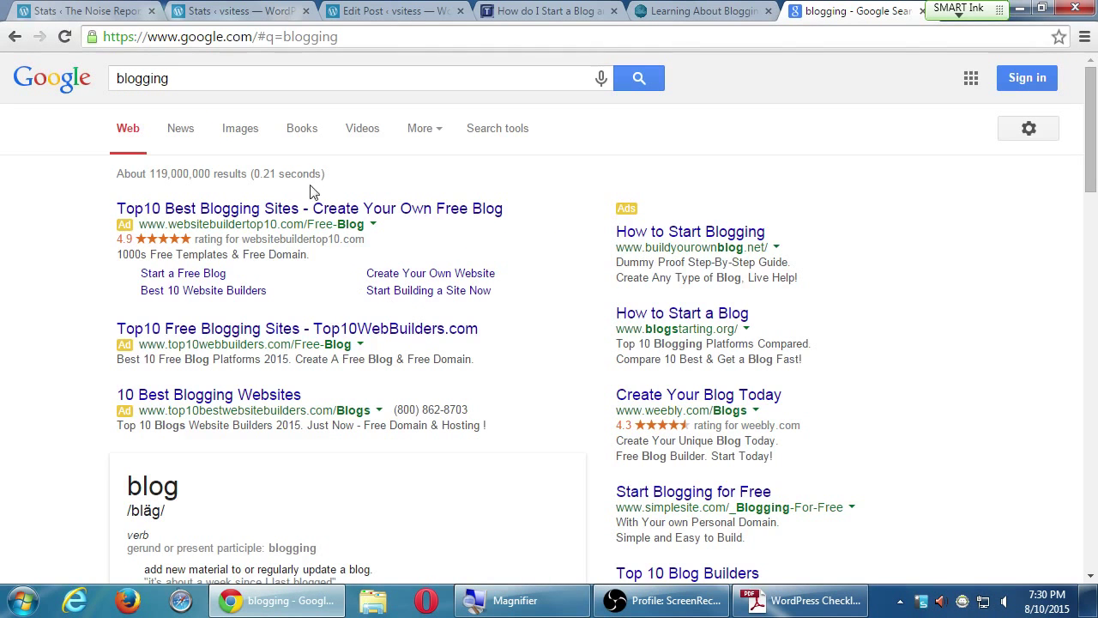
pyautogui.click(243, 131)
# Browse the Google image results for pictures that could illustrate a blogging post.
pyautogui.scroll(-5, 121, 322)
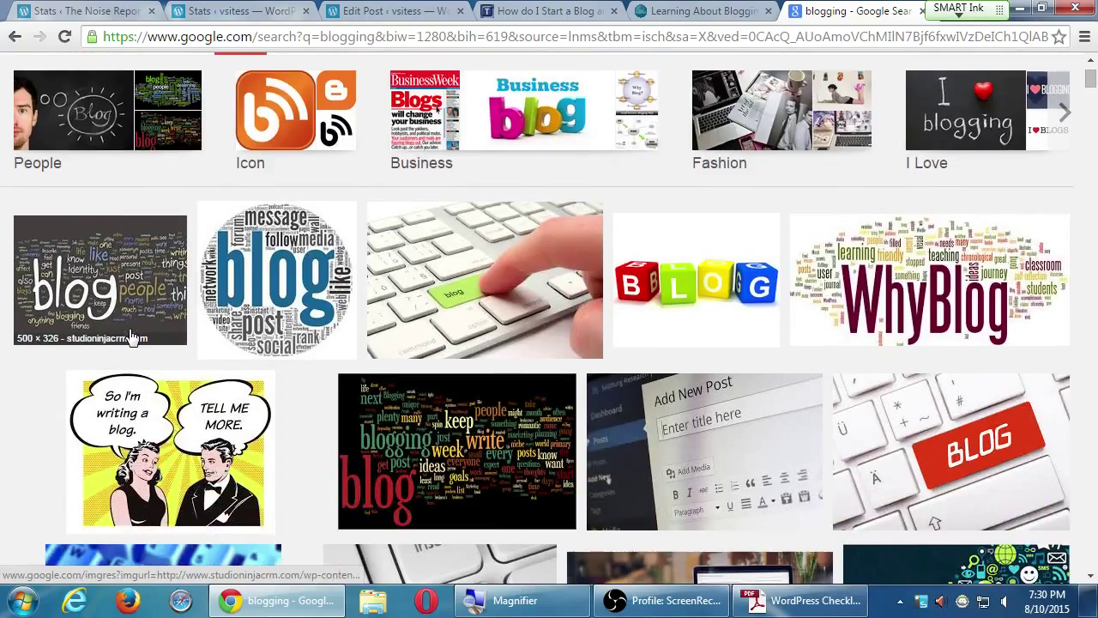
pyautogui.scroll(-2, 133, 337)
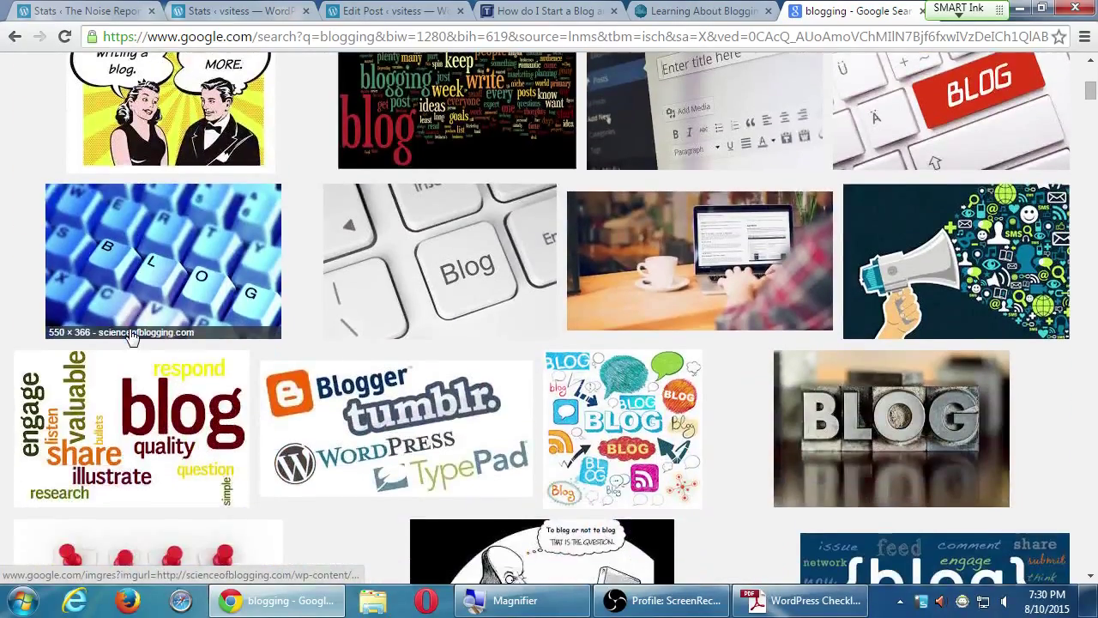
pyautogui.scroll(7, 134, 337)
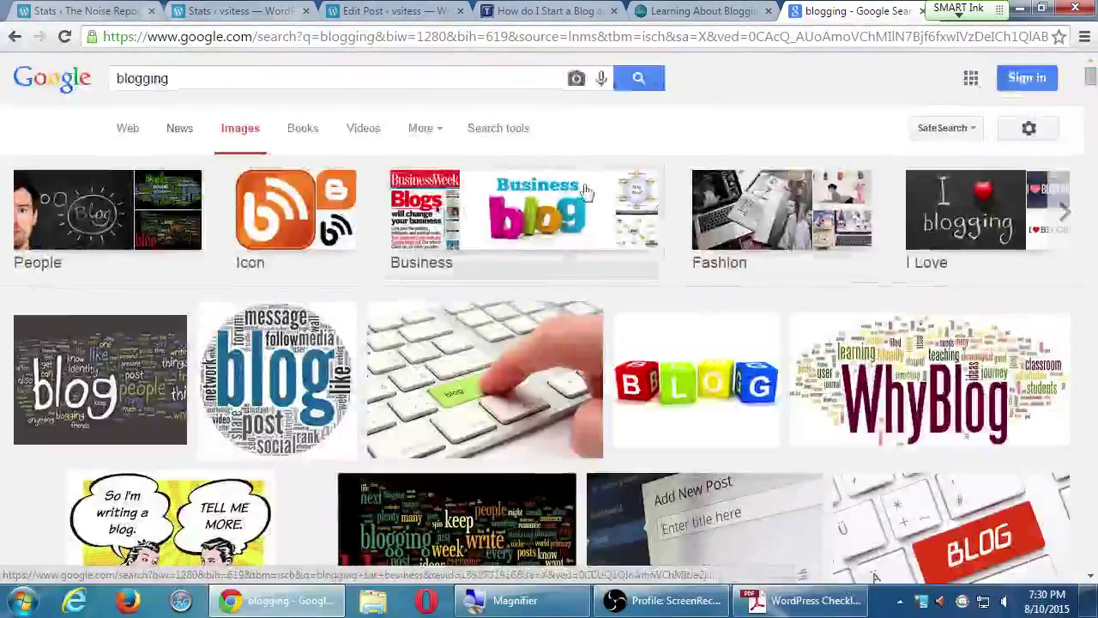
pyautogui.scroll(-5, 704, 390)
pyautogui.scroll(-9, 703, 390)
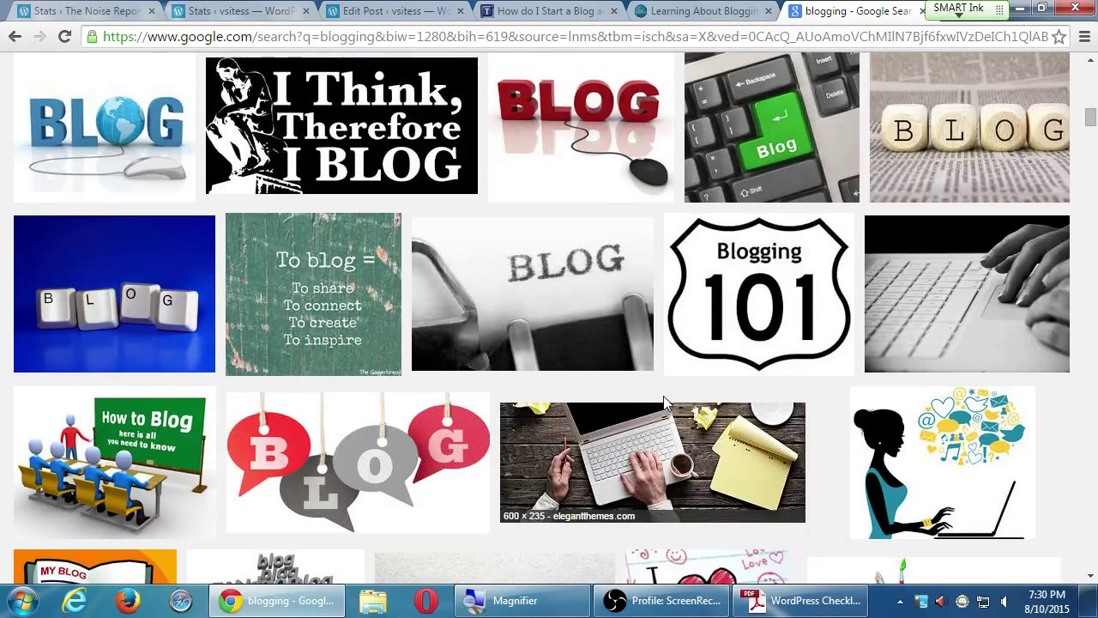
pyautogui.scroll(-3, 584, 462)
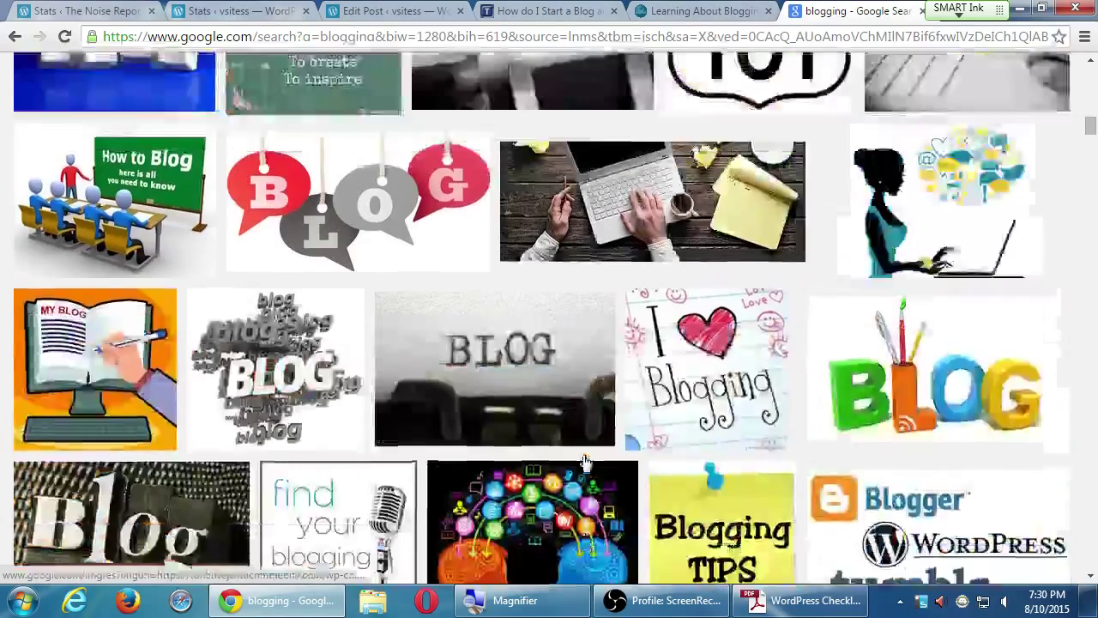
pyautogui.scroll(-10, 583, 461)
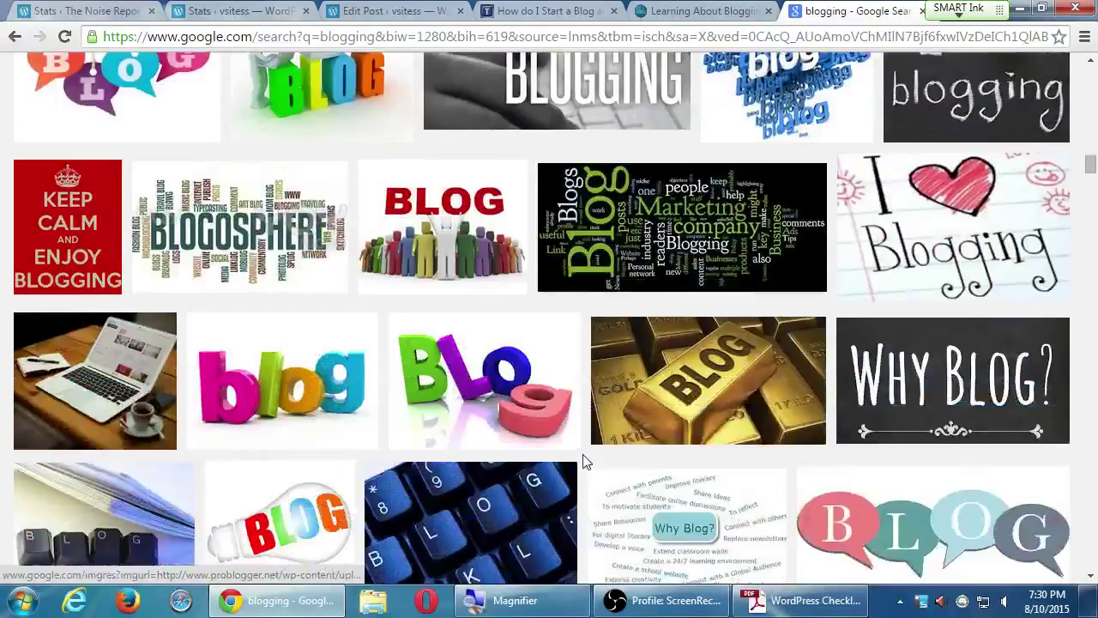
pyautogui.scroll(10, 583, 462)
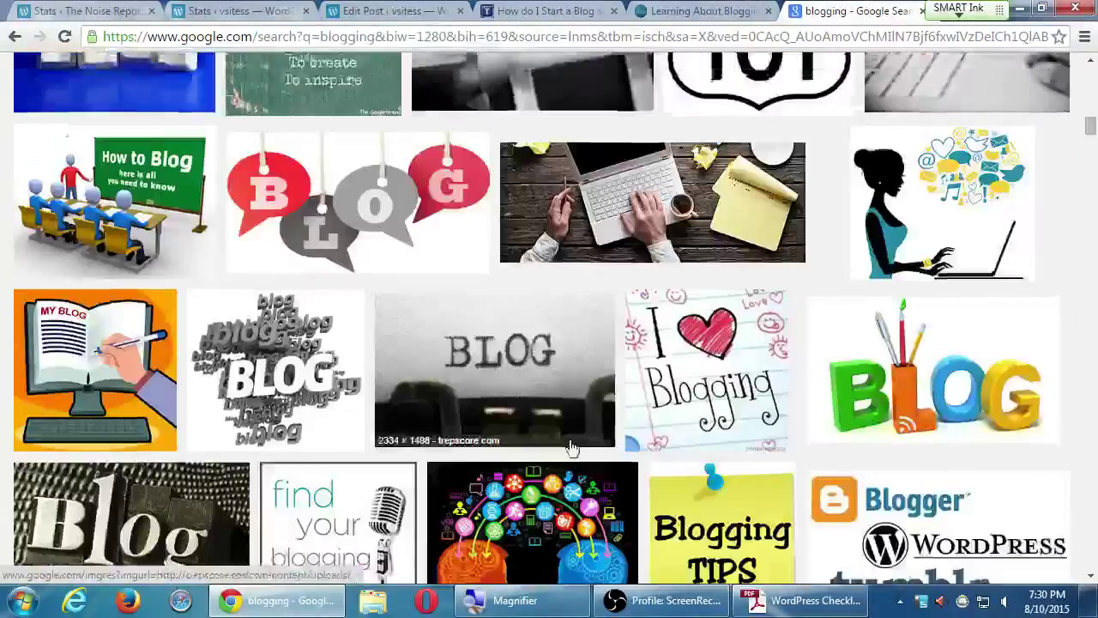
pyautogui.scroll(8, 573, 448)
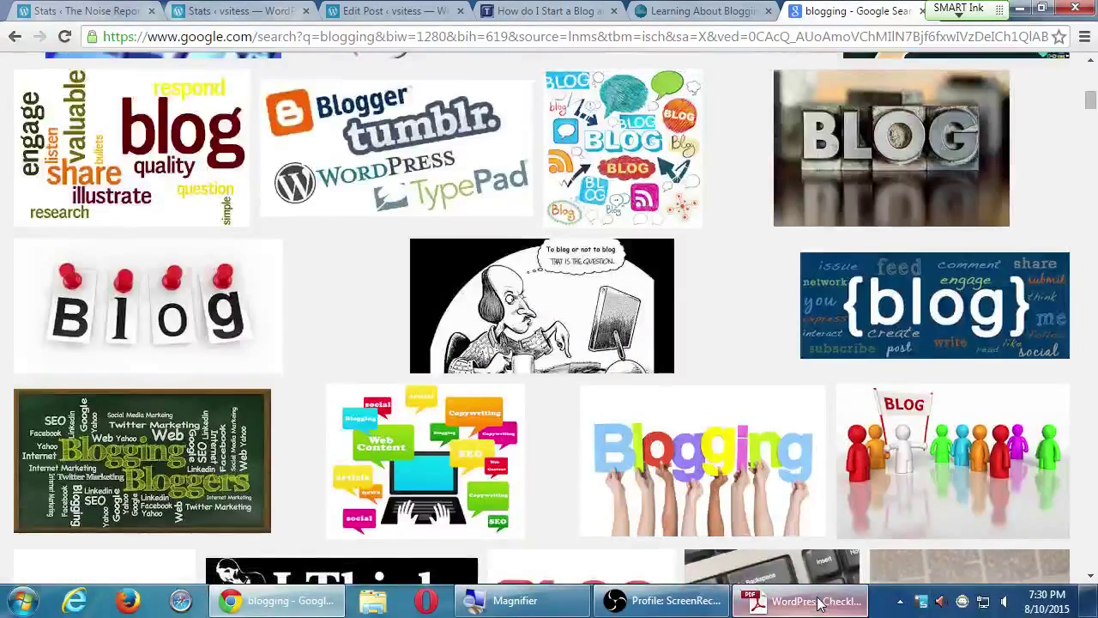
# Switch to the WordPress Checklist PDF in Adobe Reader and review item 5 on choosing images.
pyautogui.click(819, 604)
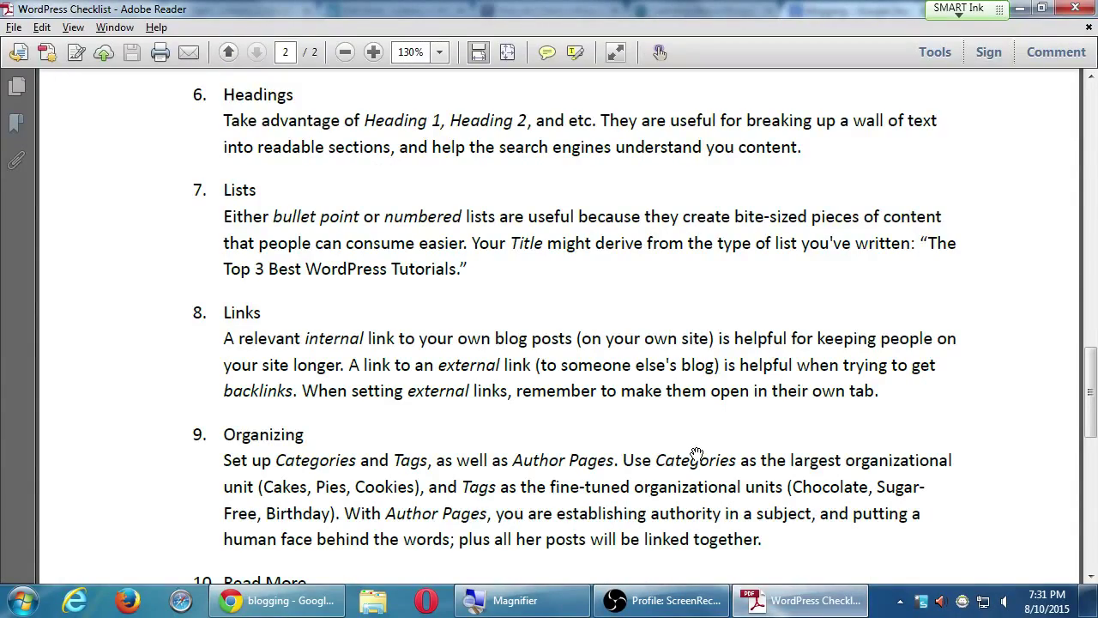
pyautogui.scroll(4, 600, 258)
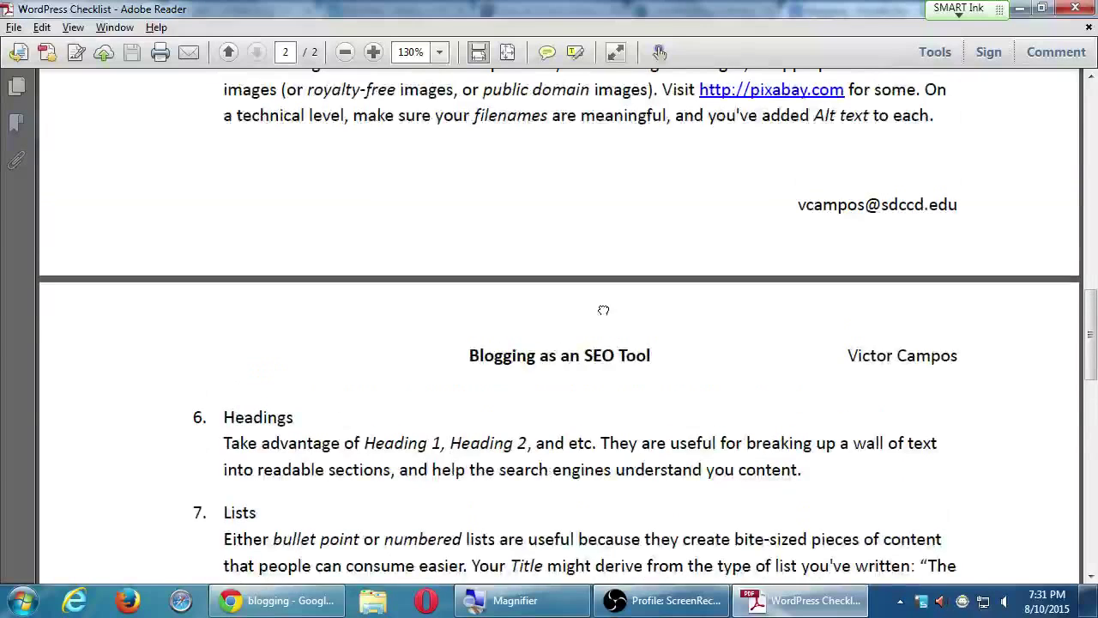
pyautogui.moveTo(603, 310); pyautogui.dragTo(615, 501)
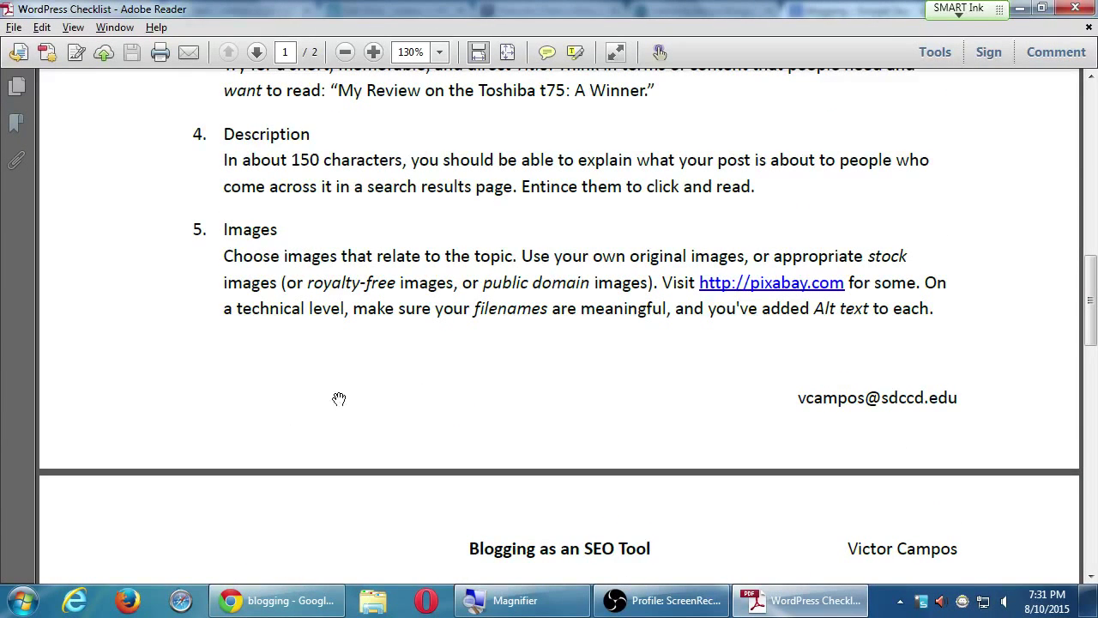
pyautogui.moveTo(339, 398); pyautogui.dragTo(324, 315)
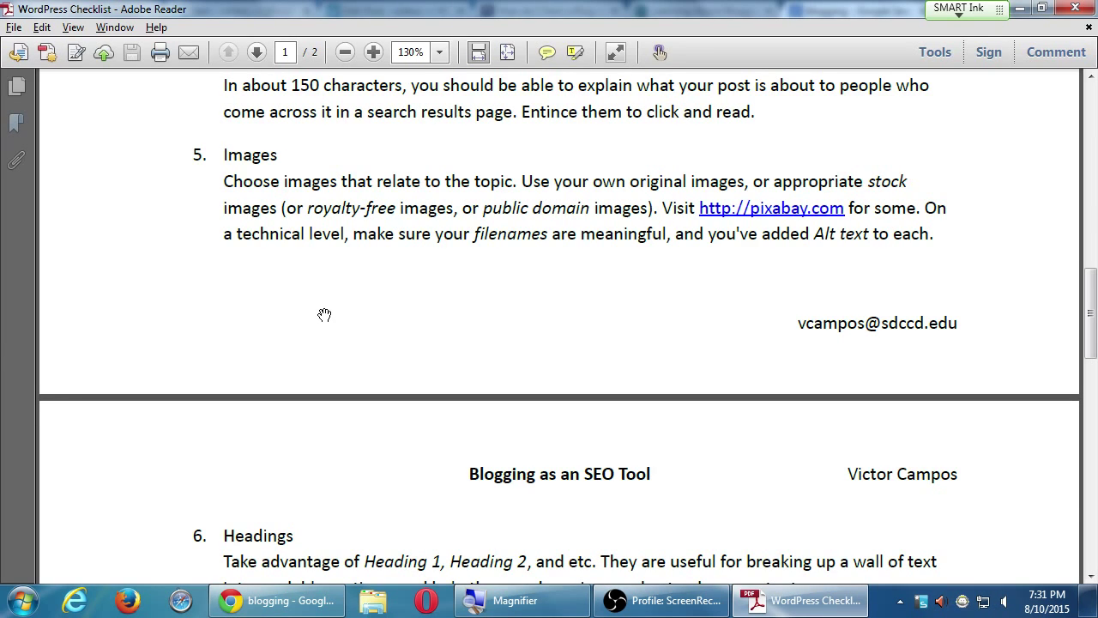
# Return to Chrome and load pixabay.com in place of the Google image results.
pyautogui.click(290, 605)
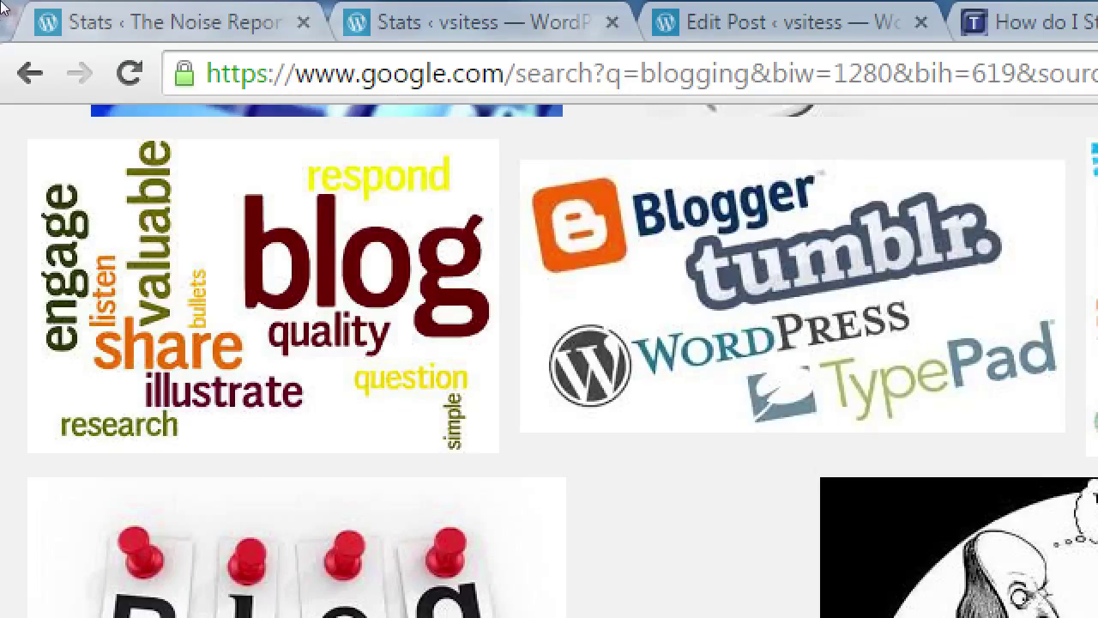
pyautogui.hotkey('ctrl', 'l')
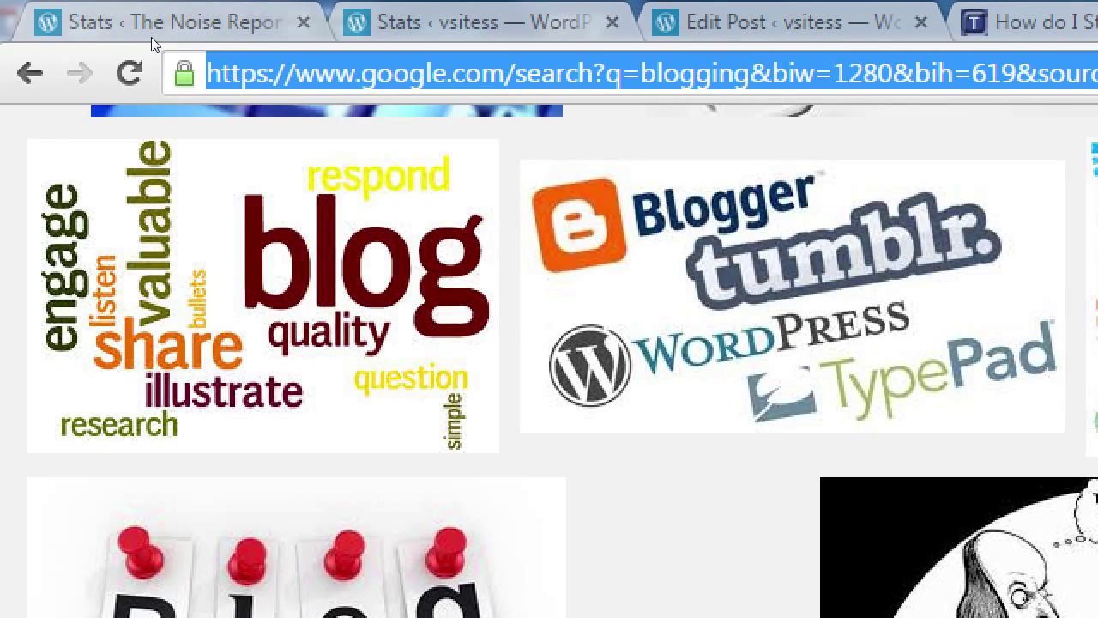
pyautogui.write('pixaba')
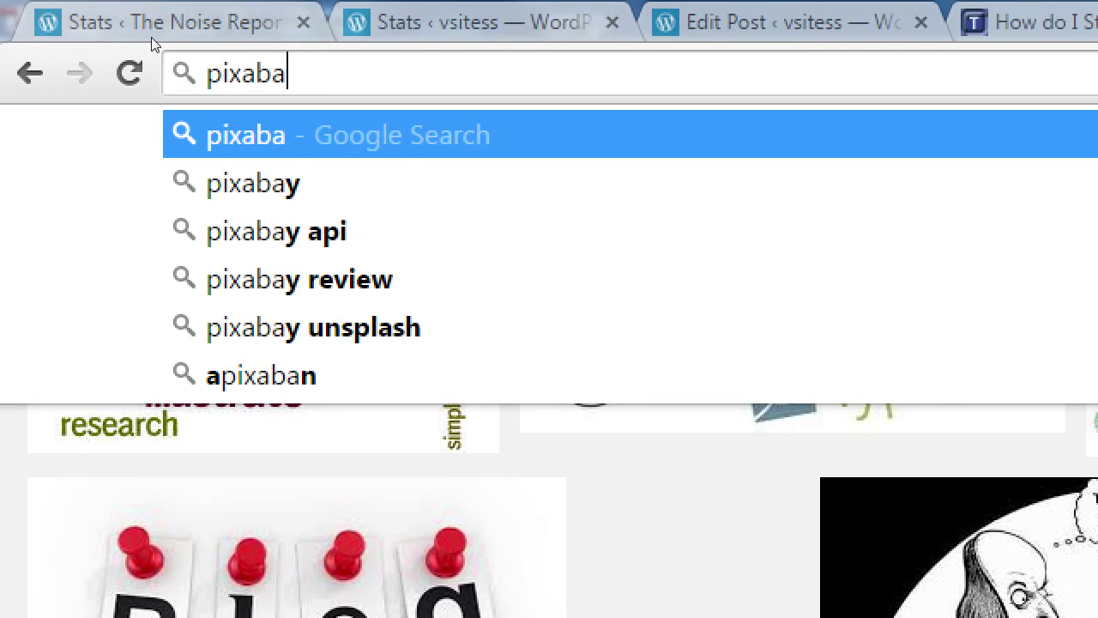
pyautogui.write('y.com')
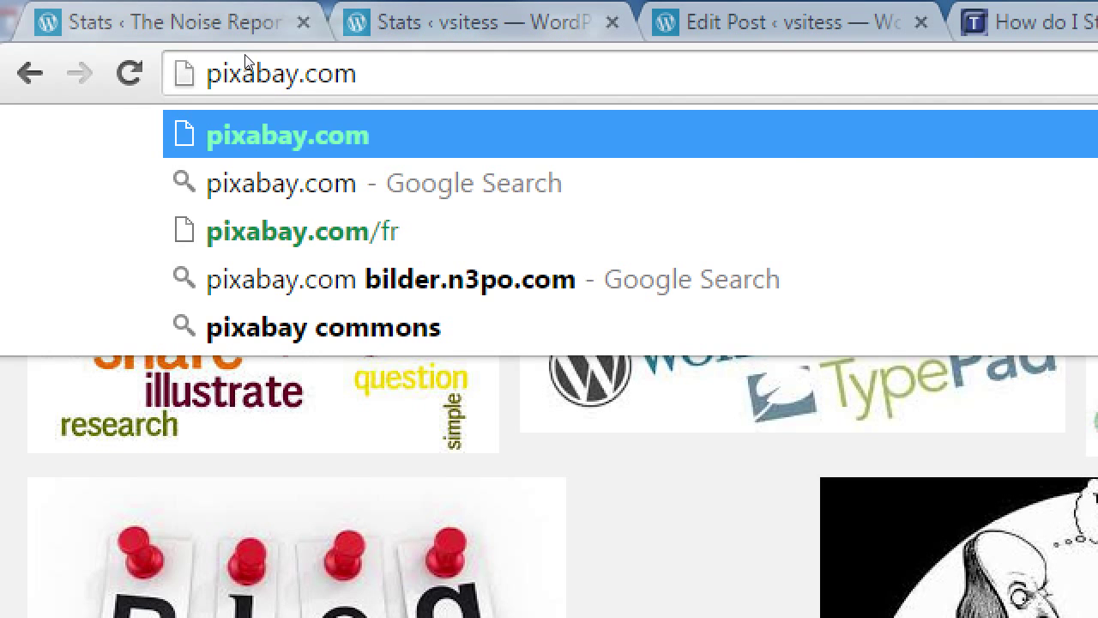
pyautogui.press('Return')
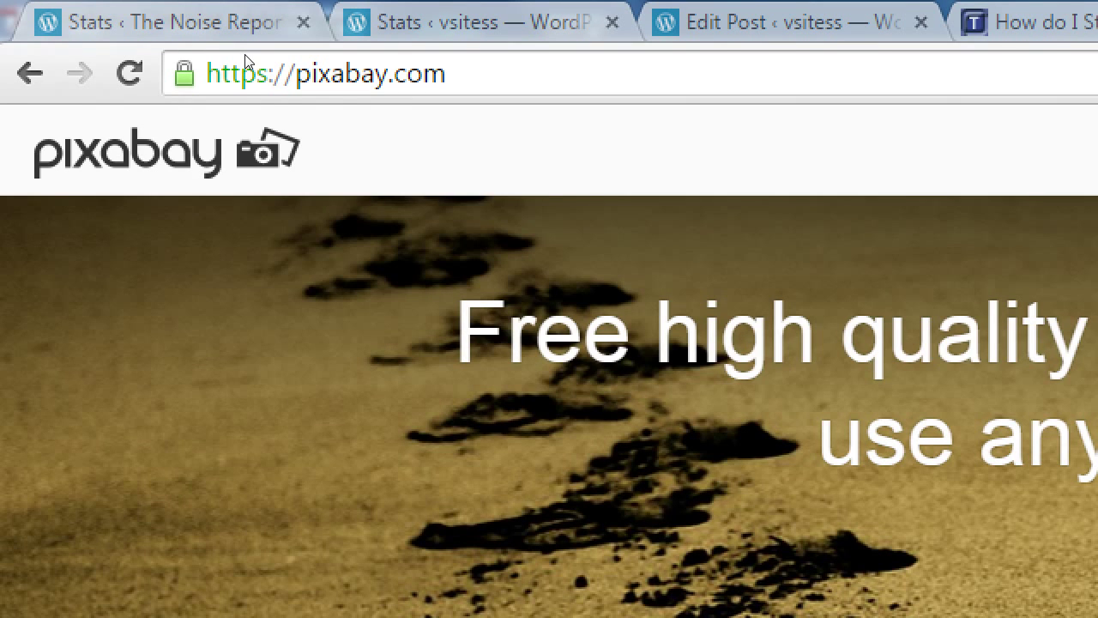
pyautogui.press('F5')
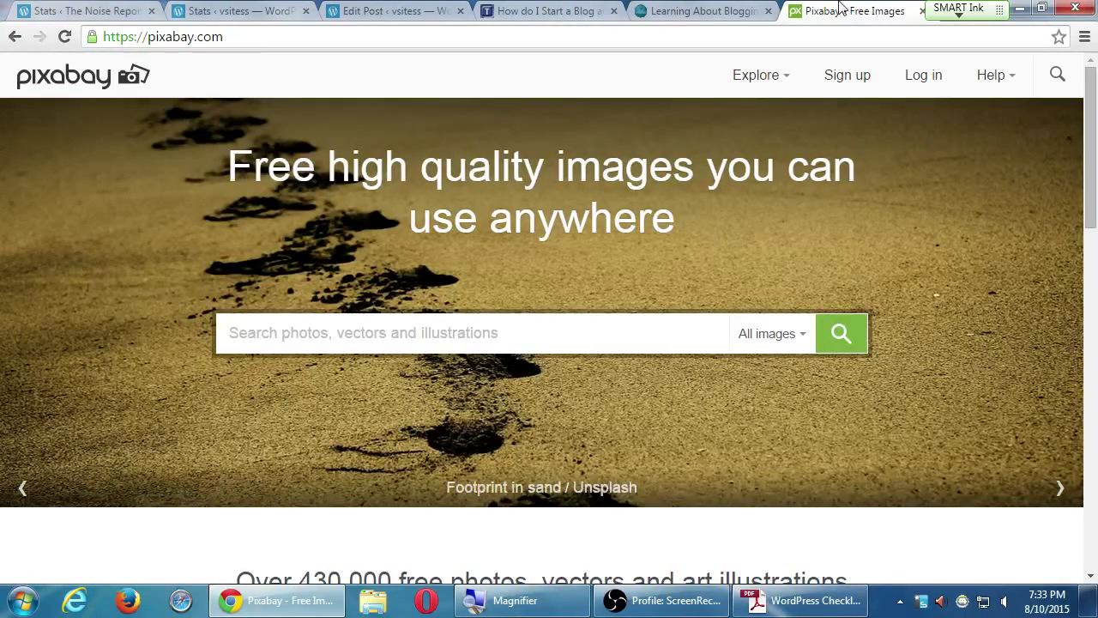
# Search Pixabay for "blogging" across all image types and browse the free images.
pyautogui.click(629, 328)
pyautogui.write('blogging')
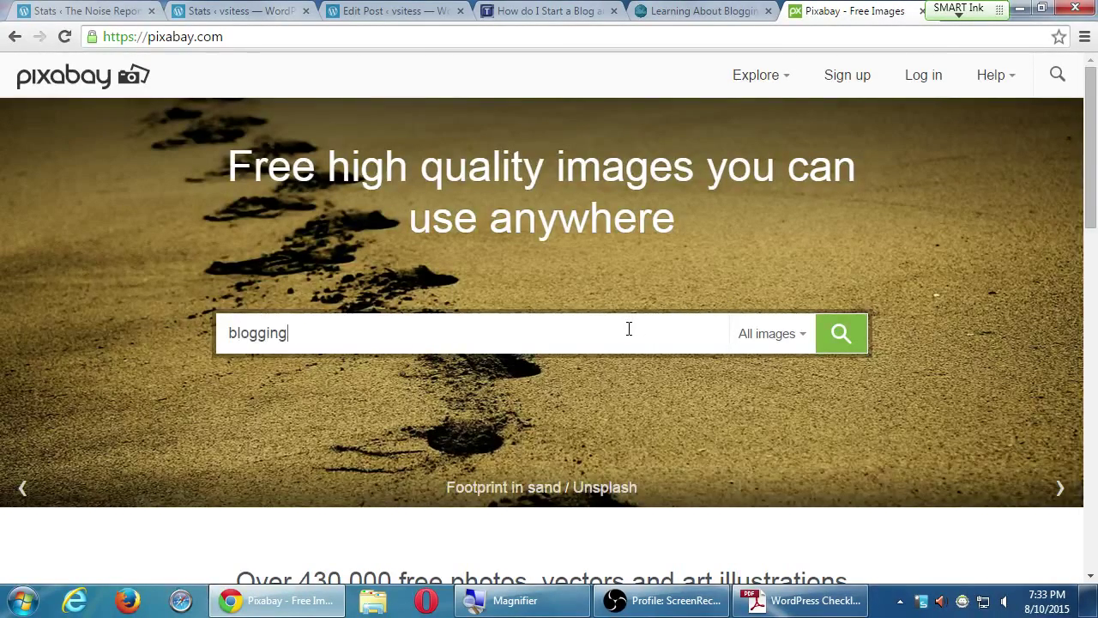
pyautogui.press('Return')
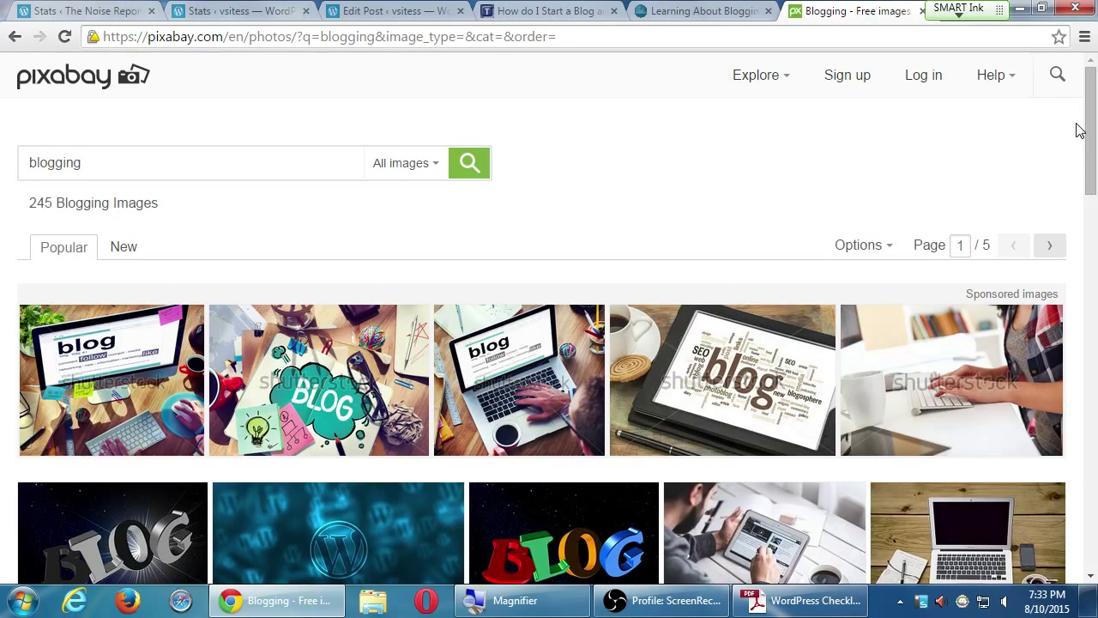
pyautogui.scroll(-4, 1080, 130)
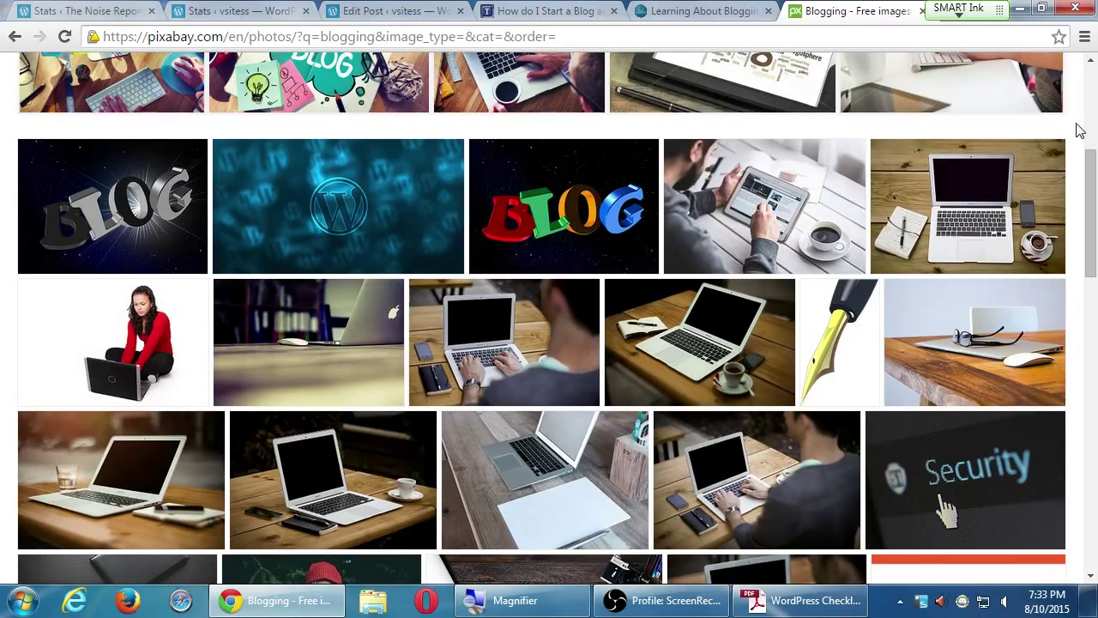
# Search Google Images for "blogging" in a new browser tab.
pyautogui.scroll(4, 1080, 129)
pyautogui.hotkey('ctrl', 't')
pyautogui.write('blogging')
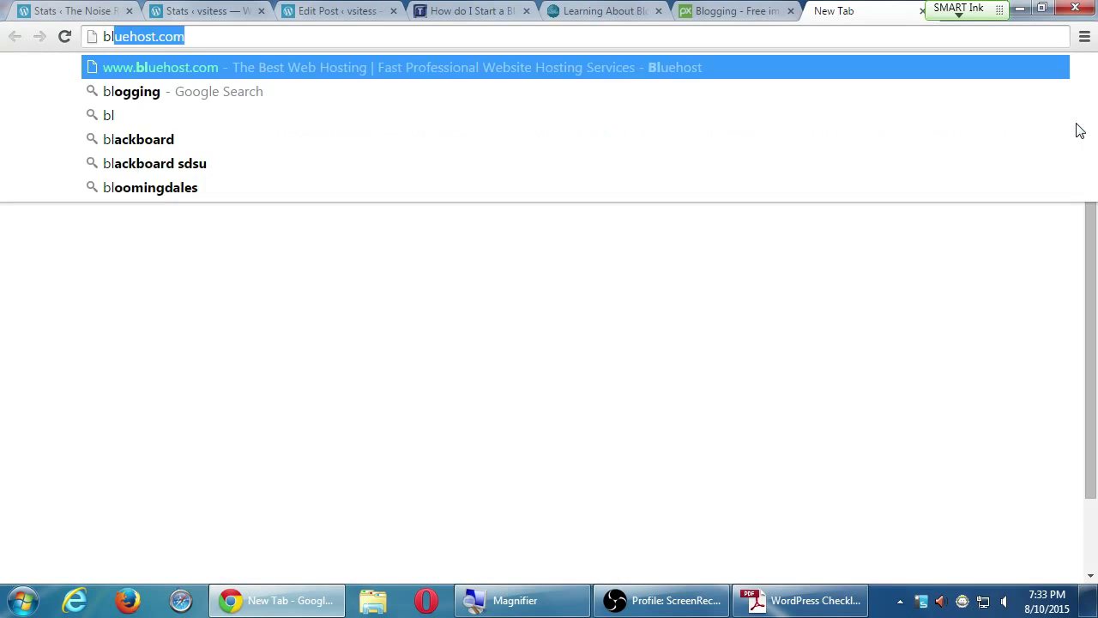
pyautogui.press('Return')
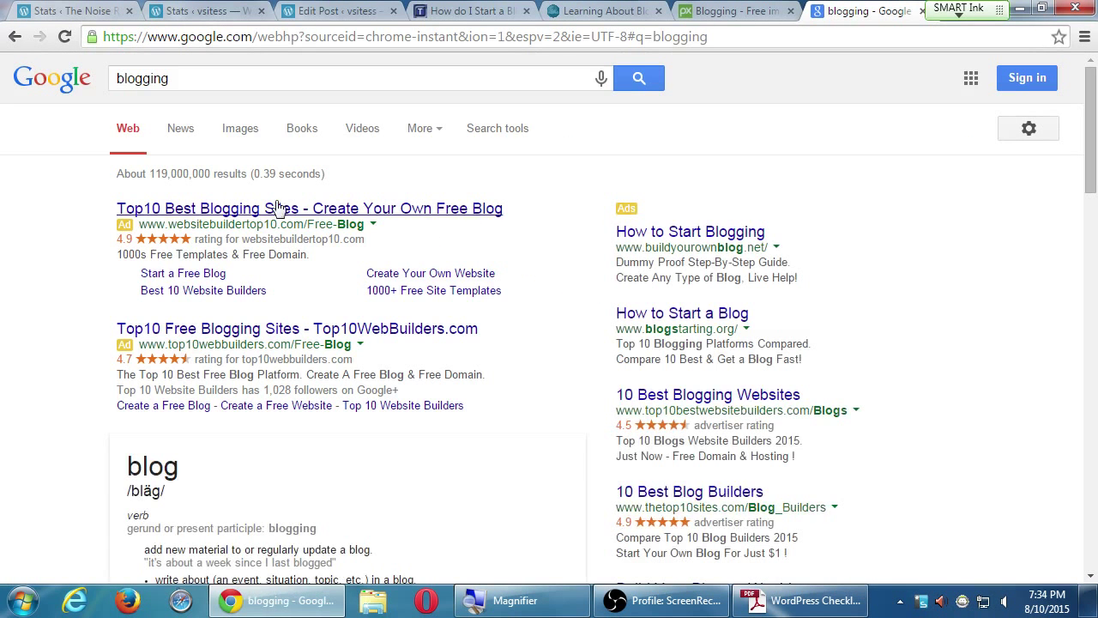
pyautogui.click(232, 130)
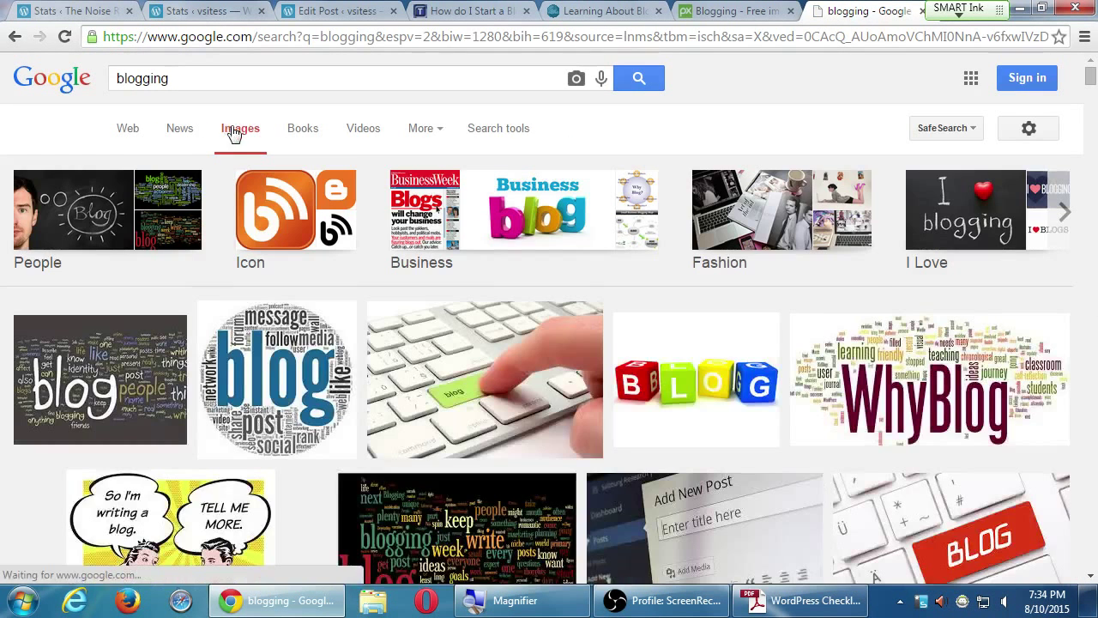
# Browse the Google image results for blogging through to the end of the page to compare them with Pixabay's selection.
pyautogui.press('End')
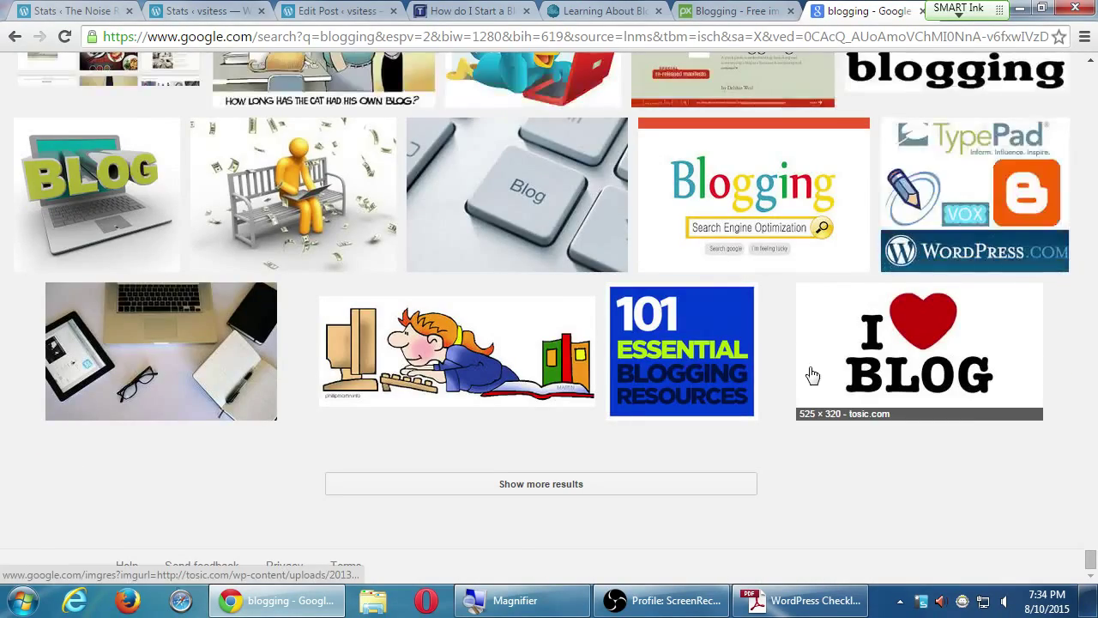
pyautogui.scroll(10, 810, 372)
pyautogui.scroll(10, 814, 375)
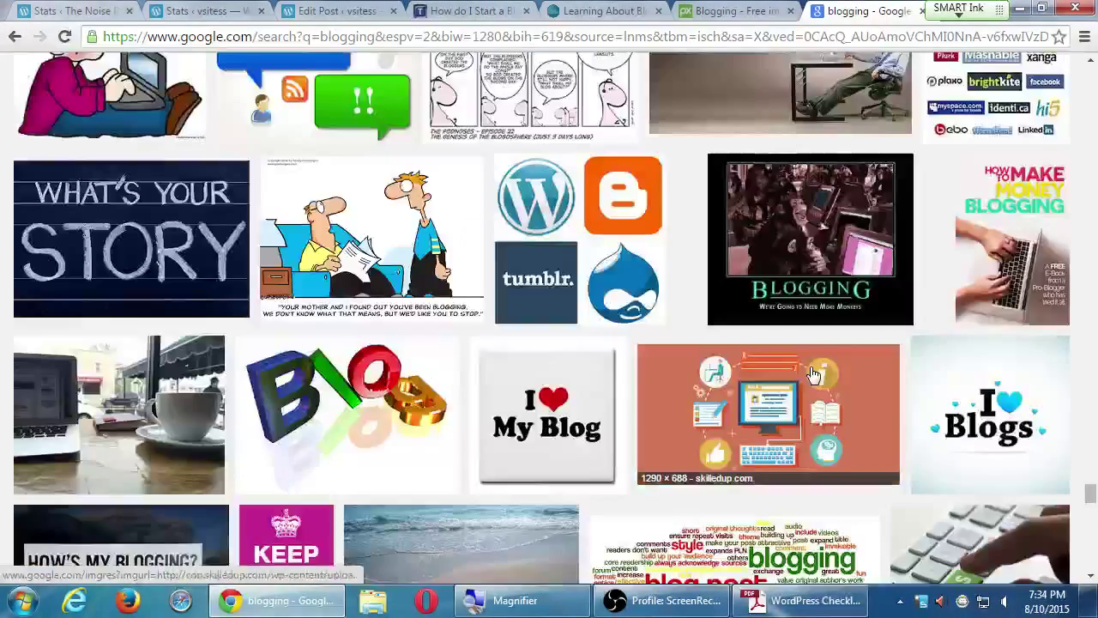
pyautogui.scroll(-5, 814, 375)
pyautogui.scroll(10, 813, 375)
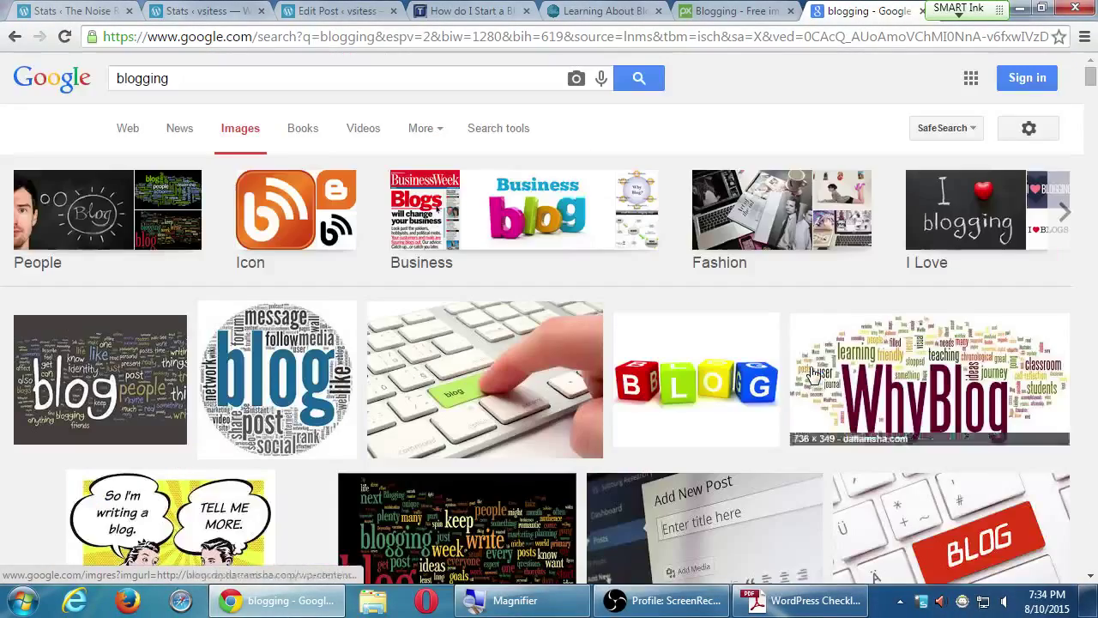
pyautogui.scroll(-8, 813, 375)
pyautogui.scroll(-10, 661, 440)
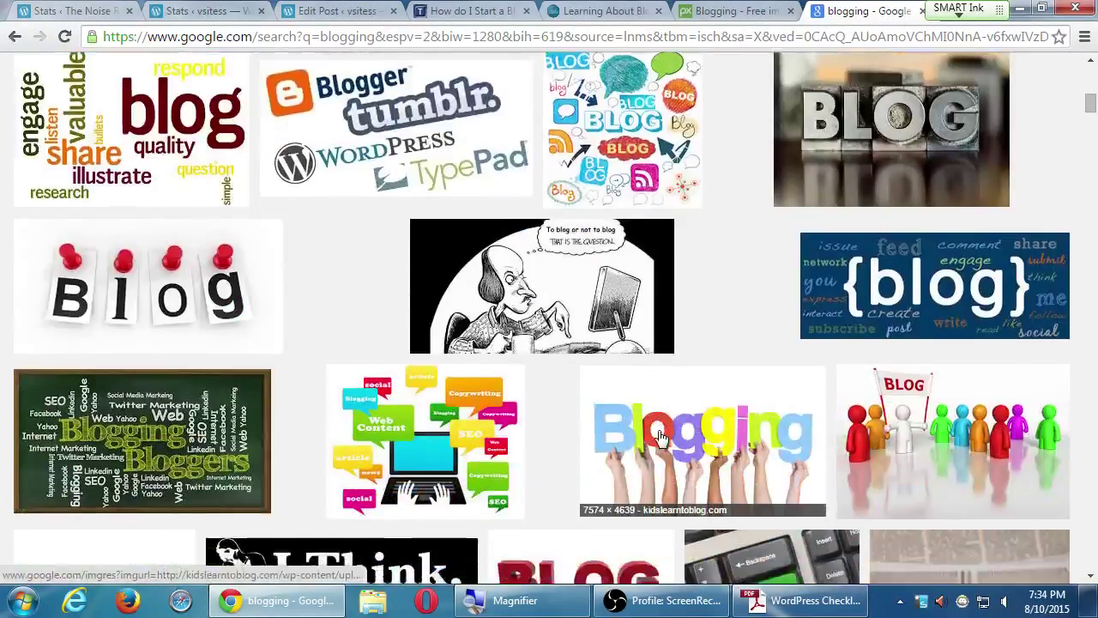
pyautogui.scroll(-12, 660, 434)
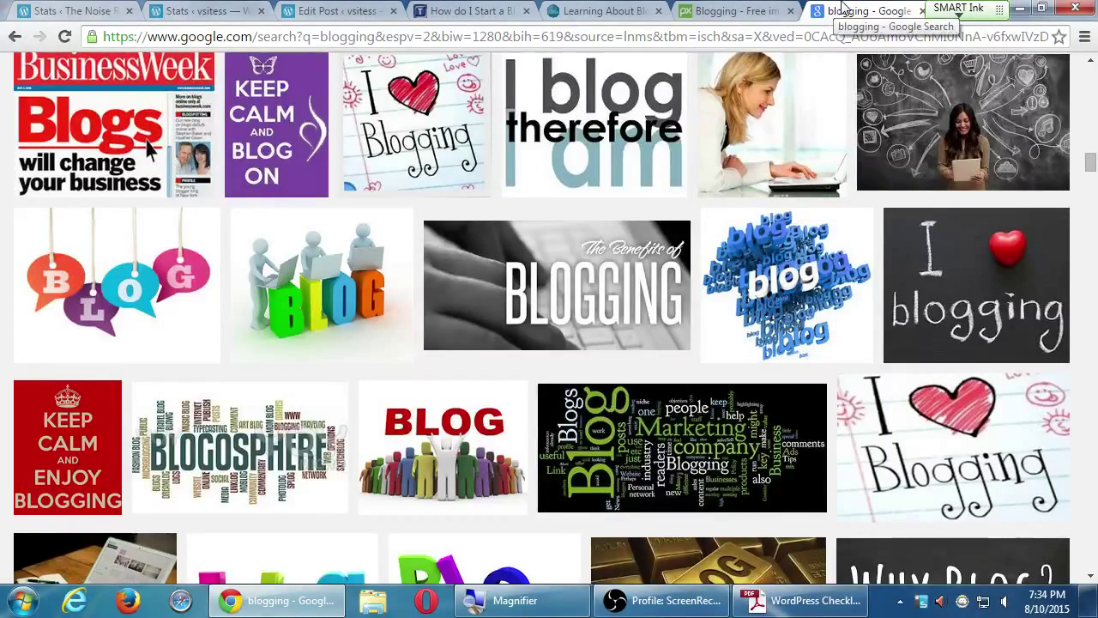
# Return to the Pixabay blogging results and open the photo of a woman in a checked shirt typing on a laptop.
pyautogui.click(734, 10)
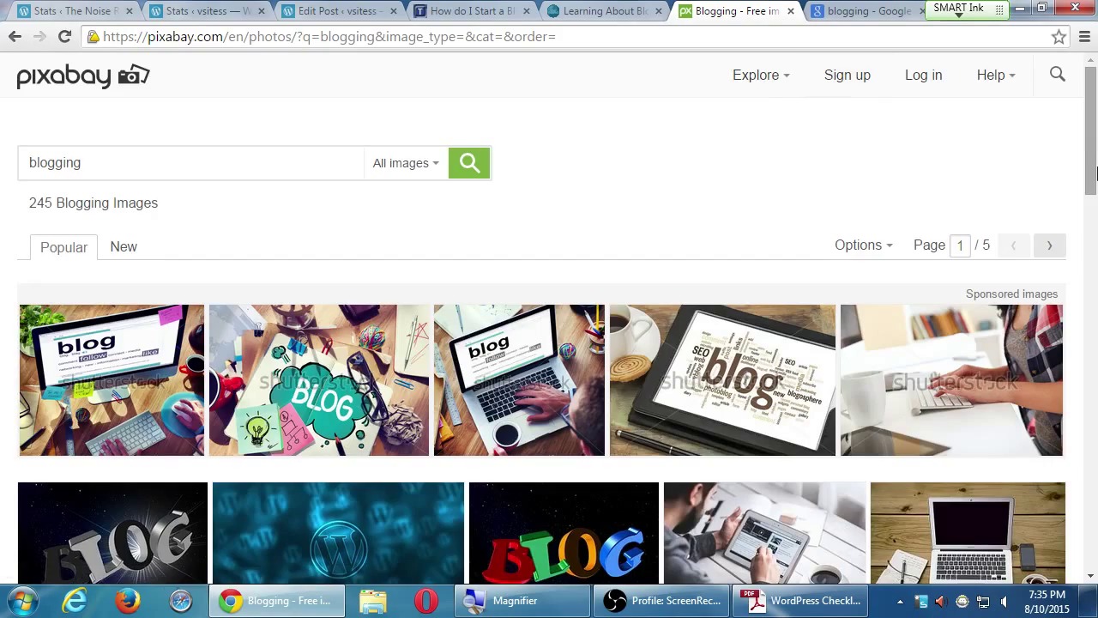
pyautogui.moveTo(1095, 174)
pyautogui.mouseDown()
pyautogui.moveTo(1083, 257)
pyautogui.moveTo(1083, 153)
pyautogui.moveTo(1083, 179)
pyautogui.mouseUp()
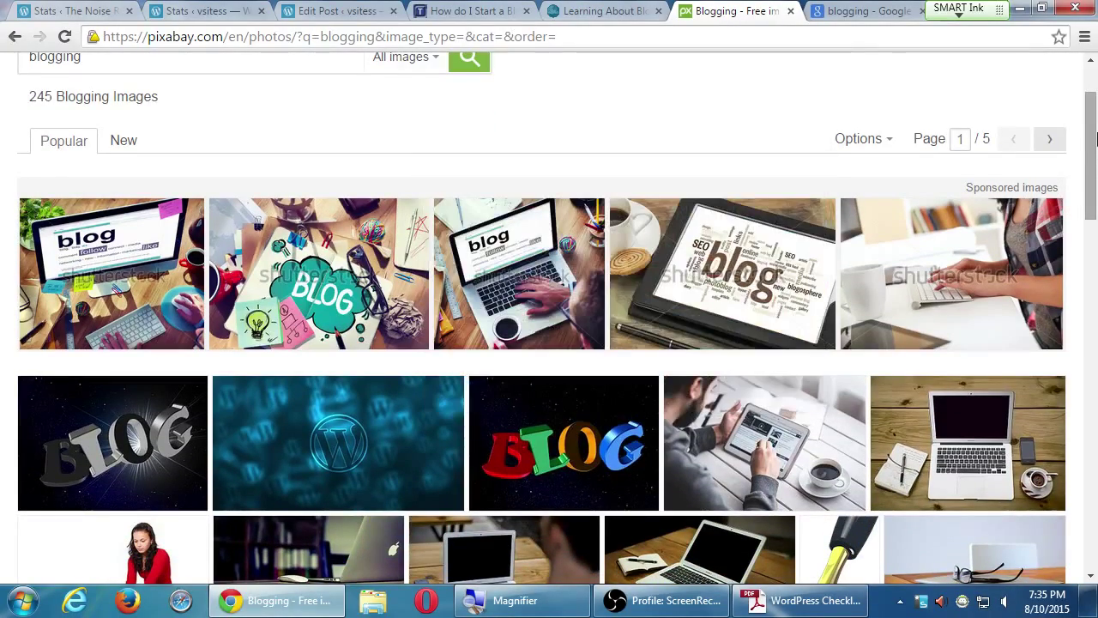
pyautogui.moveTo(1097, 137); pyautogui.dragTo(1064, 208)
pyautogui.moveTo(1064, 207)
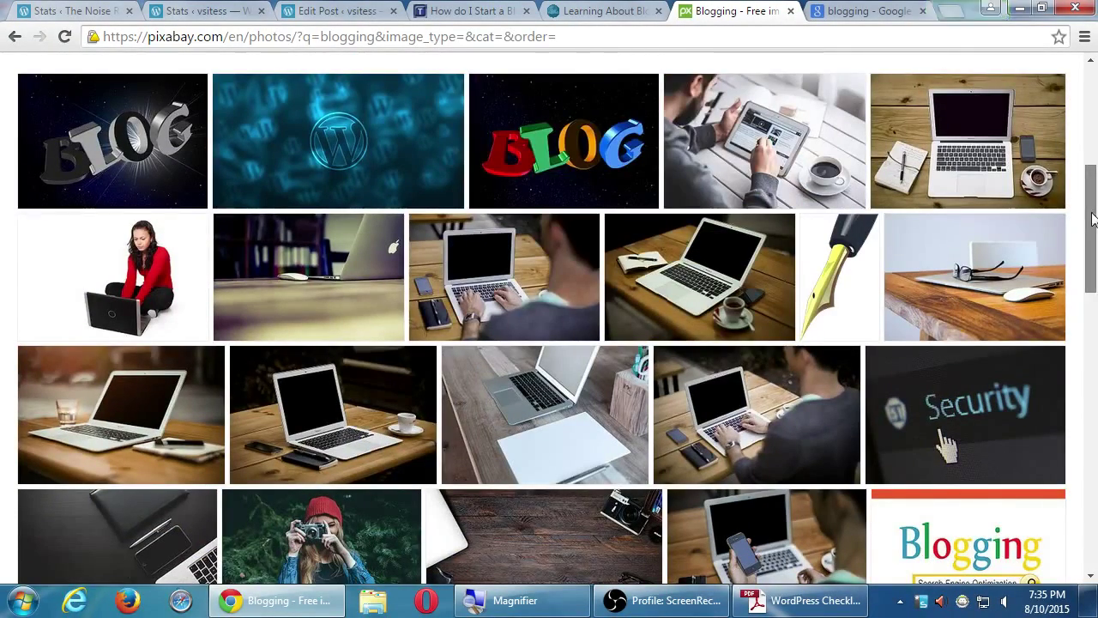
pyautogui.moveTo(1093, 219); pyautogui.dragTo(1091, 281)
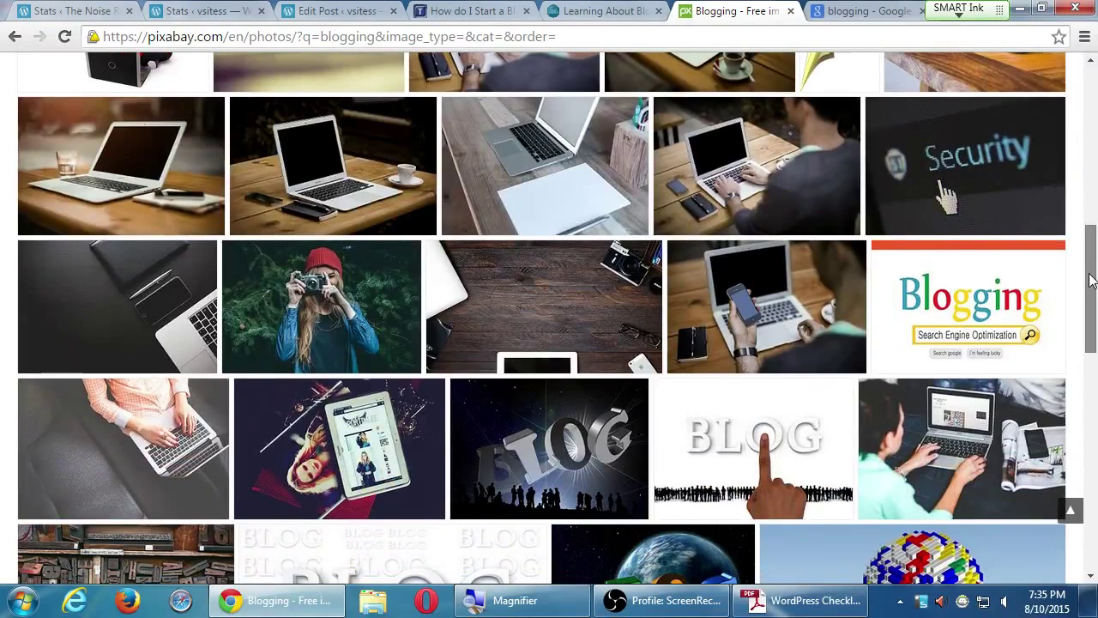
pyautogui.moveTo(120, 447)
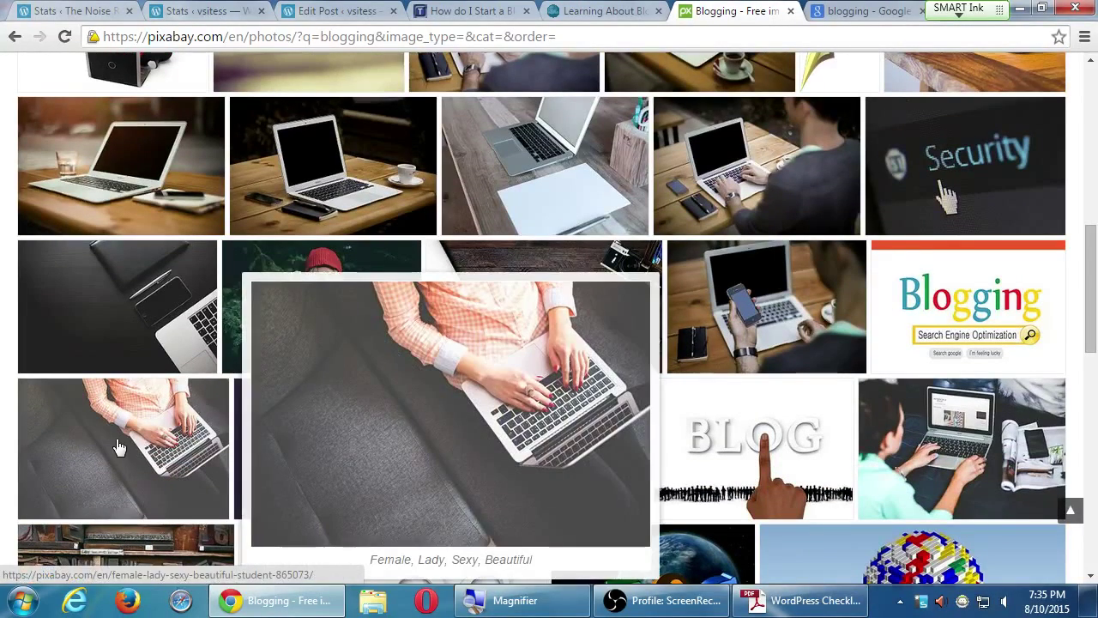
pyautogui.click(141, 439)
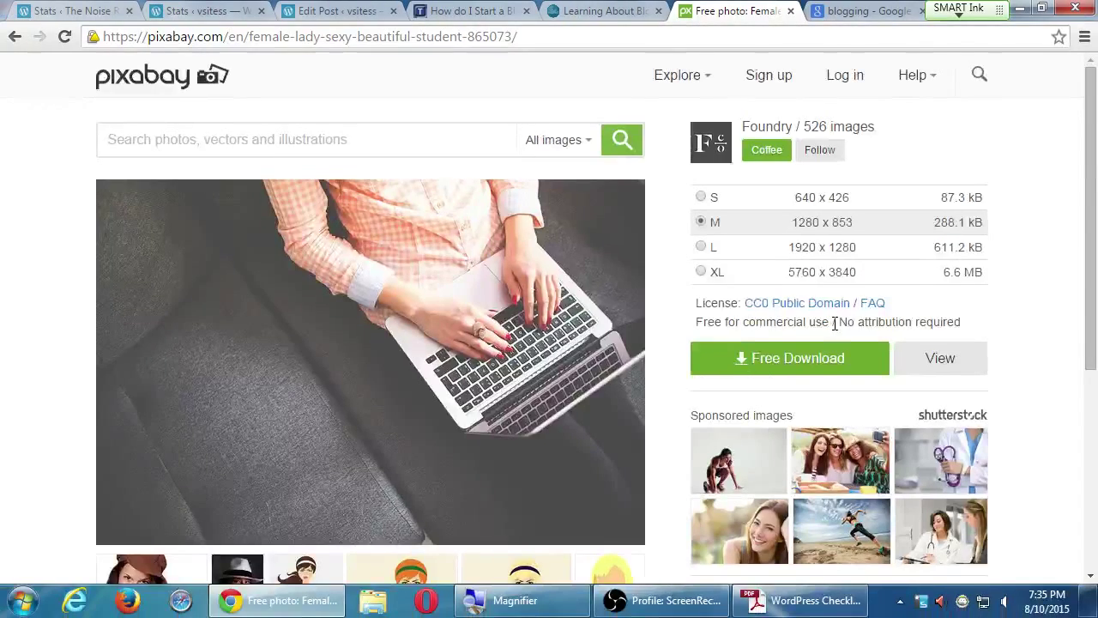
# Download the free photo at size M, 1280 x 853, completing the captcha.
pyautogui.click(805, 367)
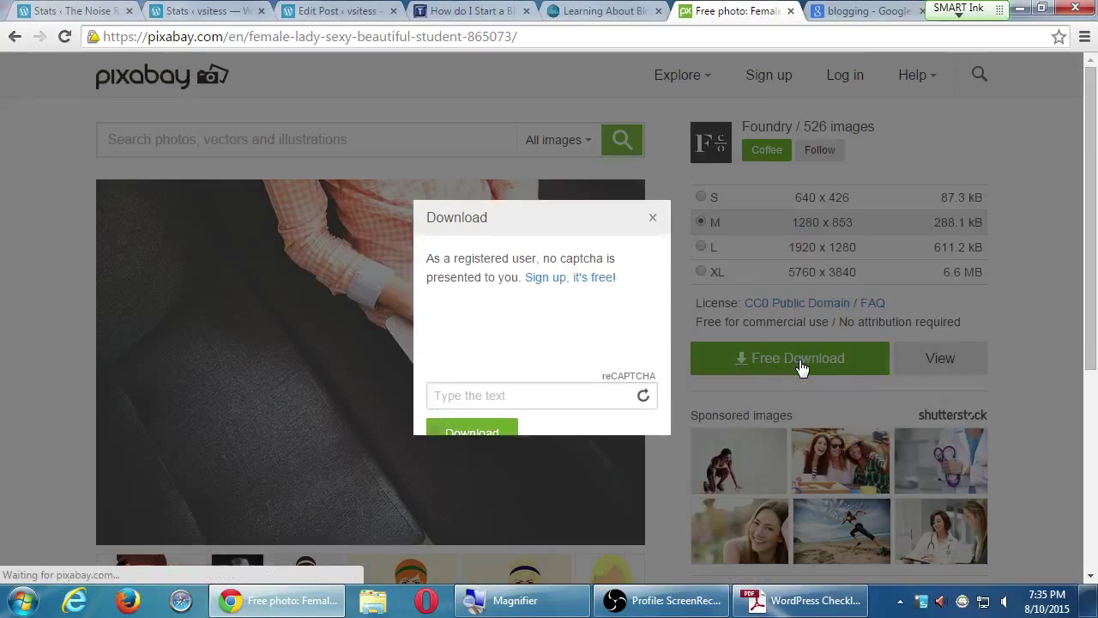
pyautogui.click(542, 381)
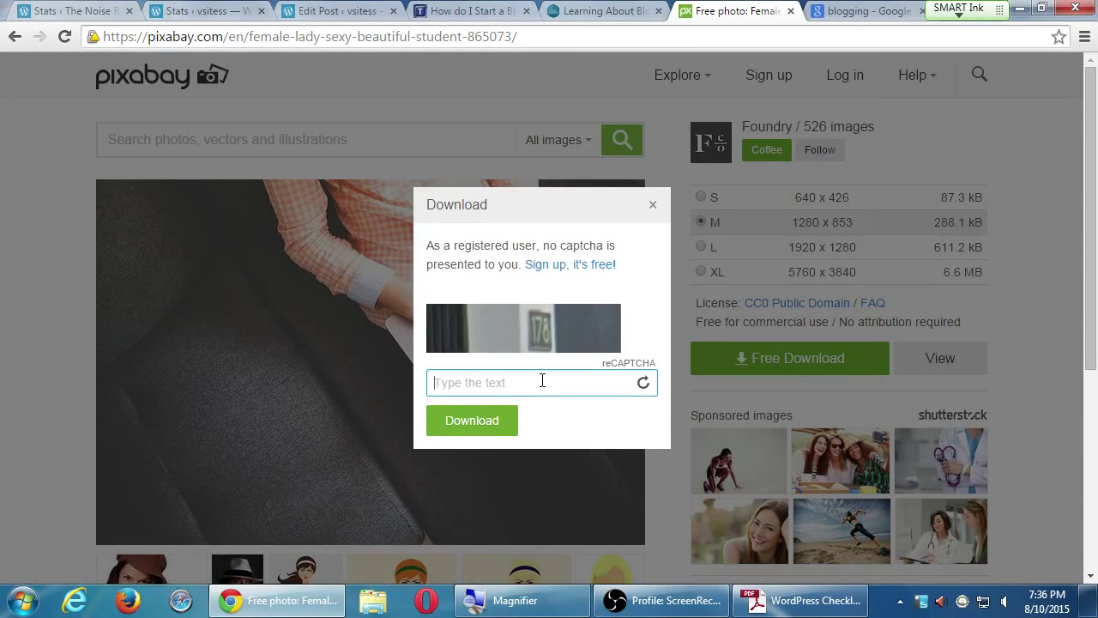
pyautogui.write('178')
pyautogui.click(479, 427)
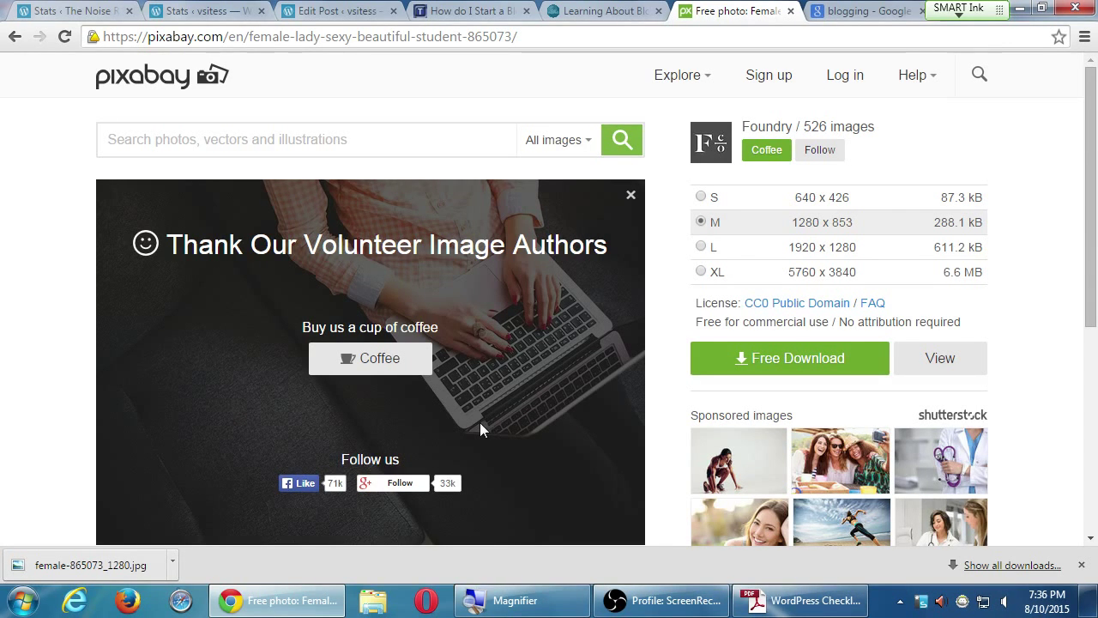
# Examine Pixabay's search filters for media type, orientation, category and color under magnification.
pyautogui.press('super+plus')
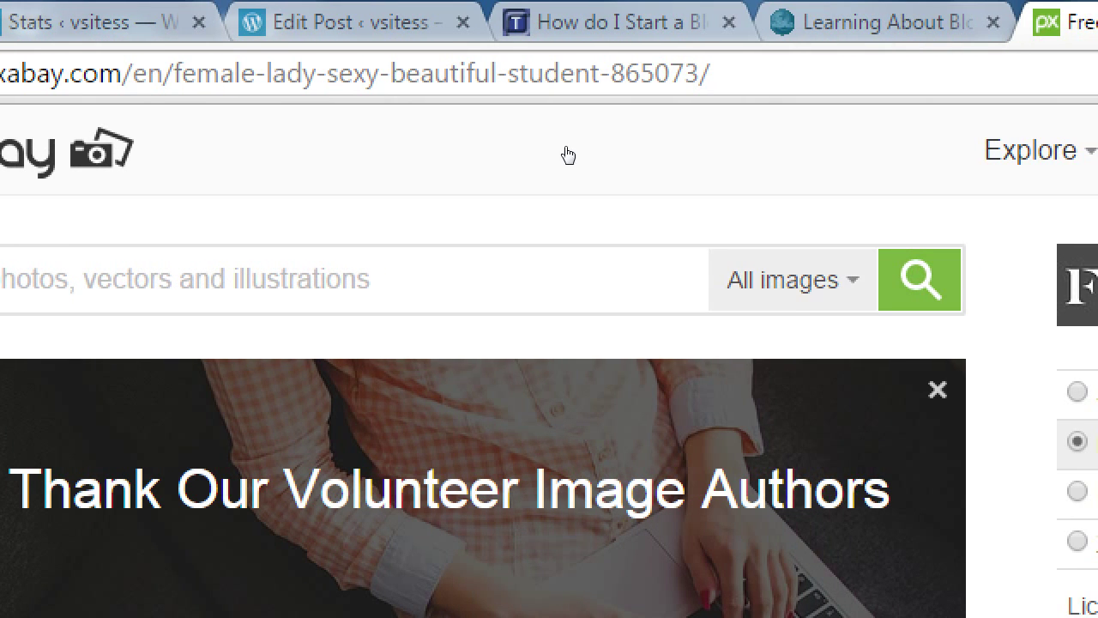
pyautogui.click(789, 280)
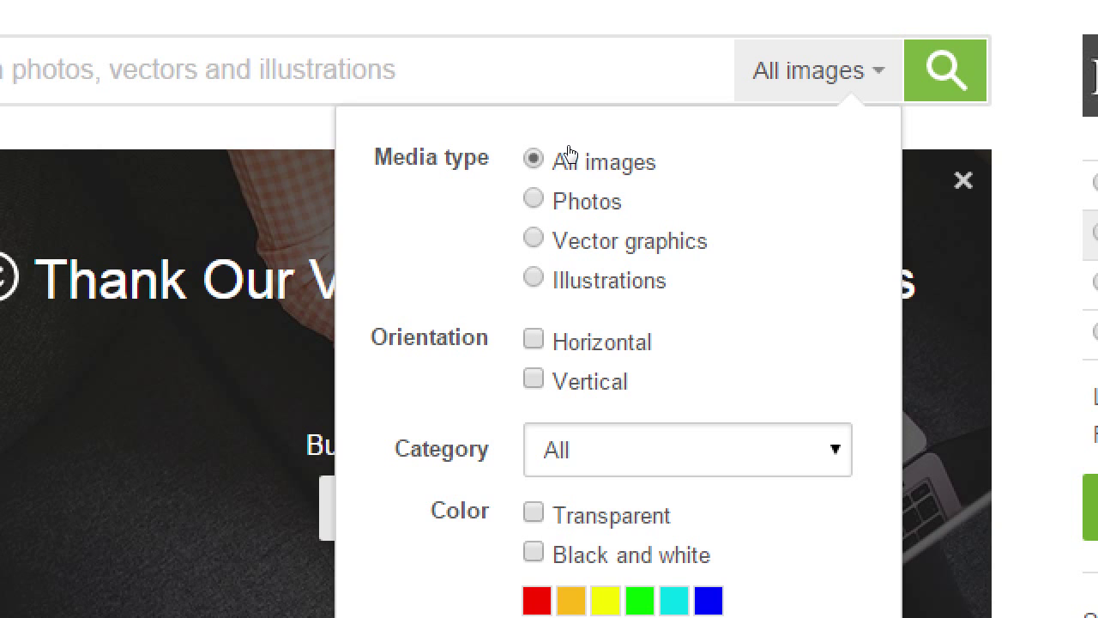
pyautogui.press('super+minus')
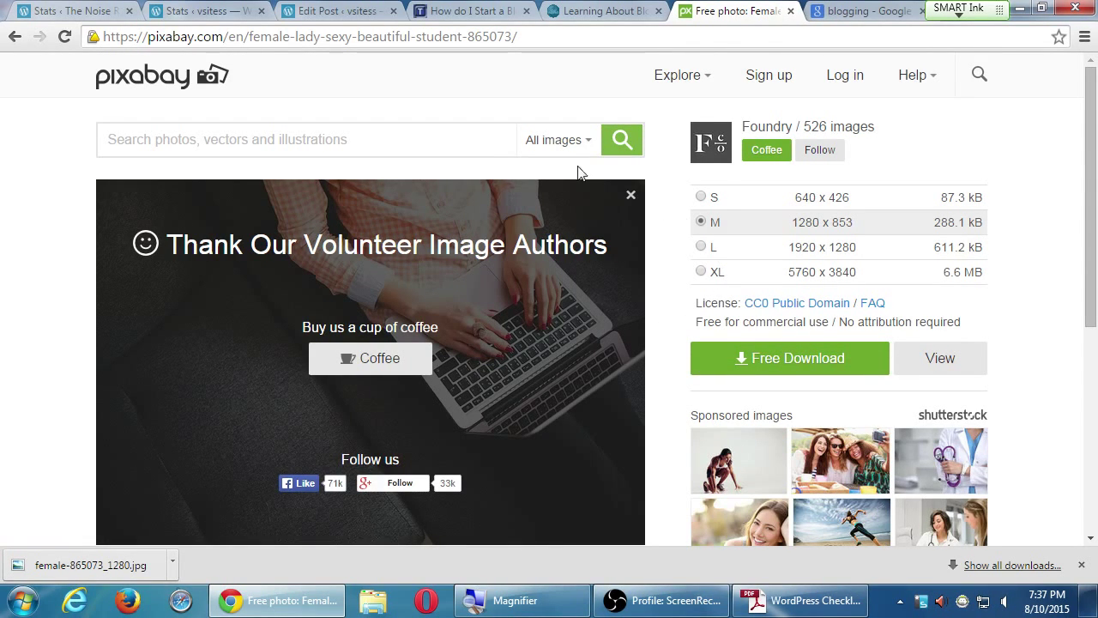
pyautogui.moveTo(567, 148)
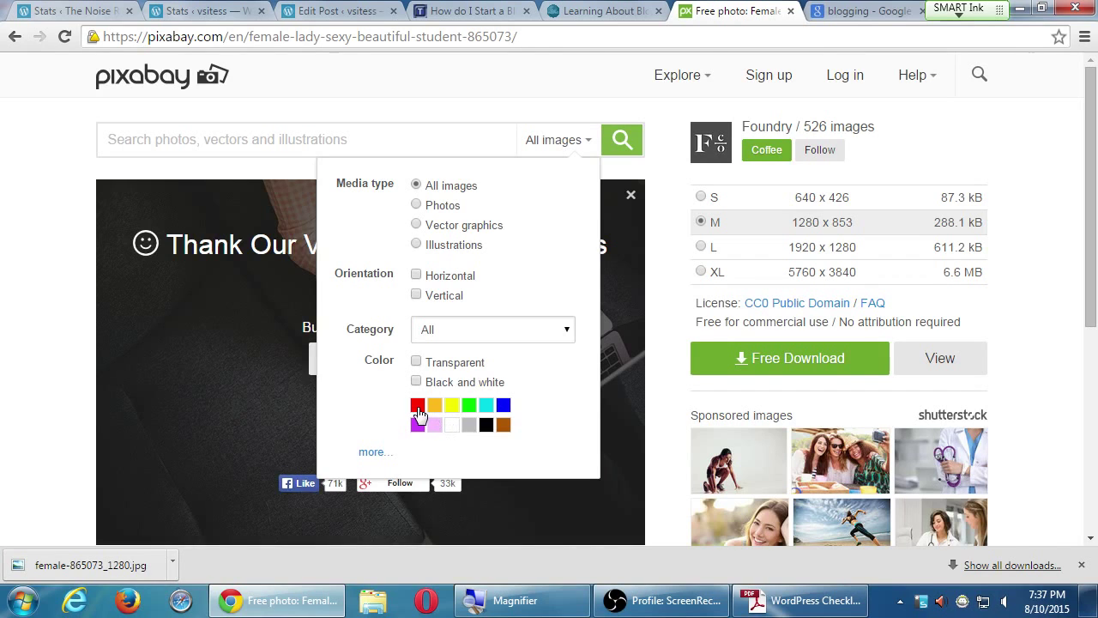
# Search Pixabay for "blogging" again with all images included and browse the first page of results.
pyautogui.click(392, 142)
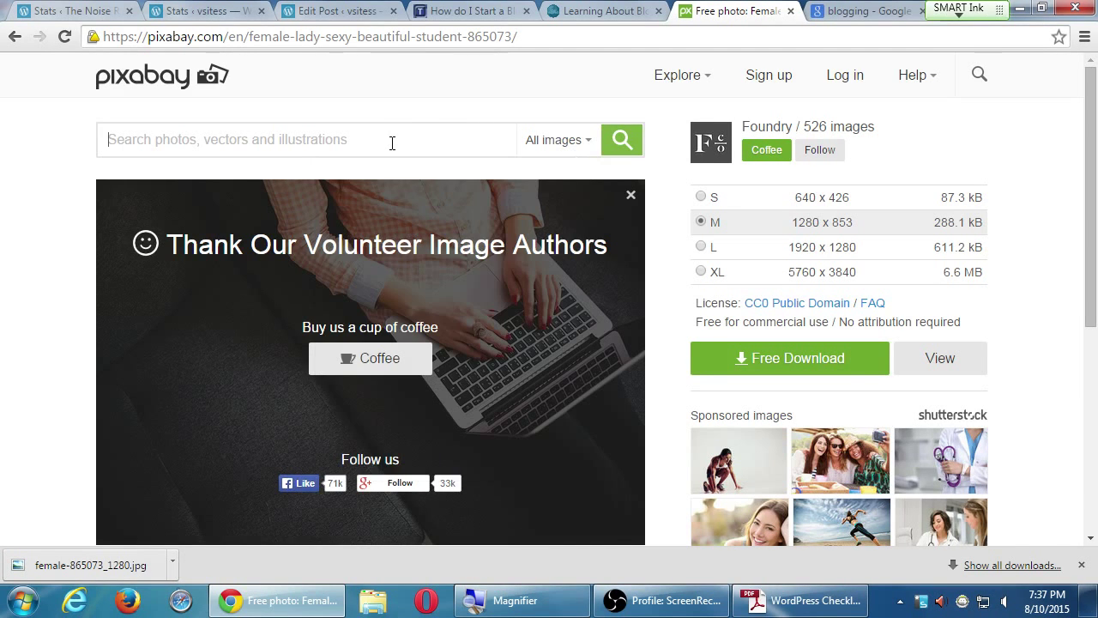
pyautogui.write('blogging')
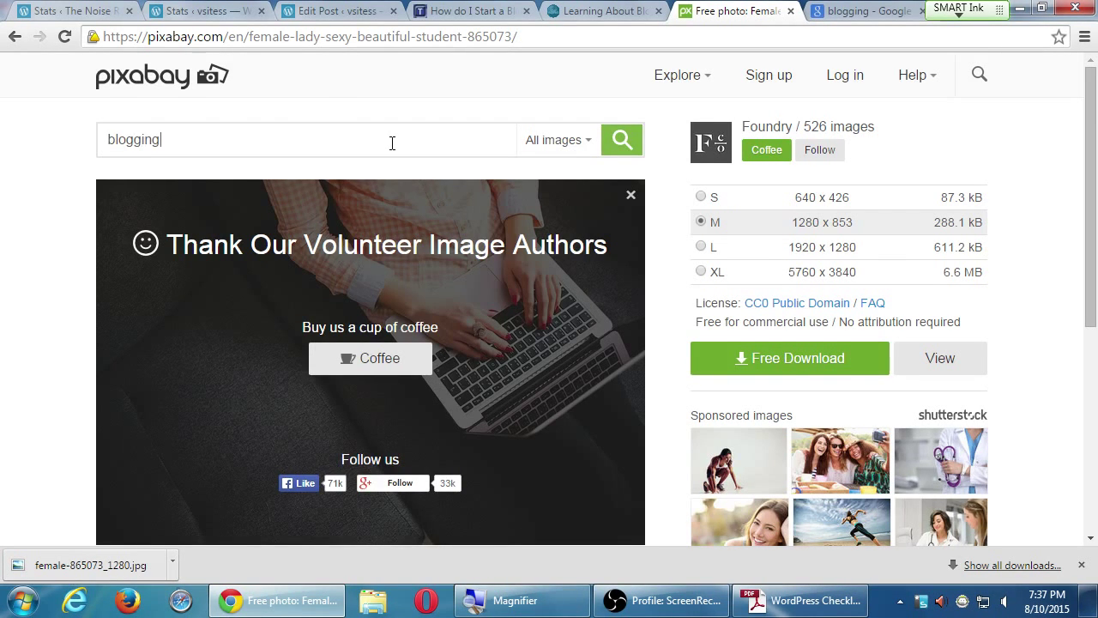
pyautogui.moveTo(530, 146)
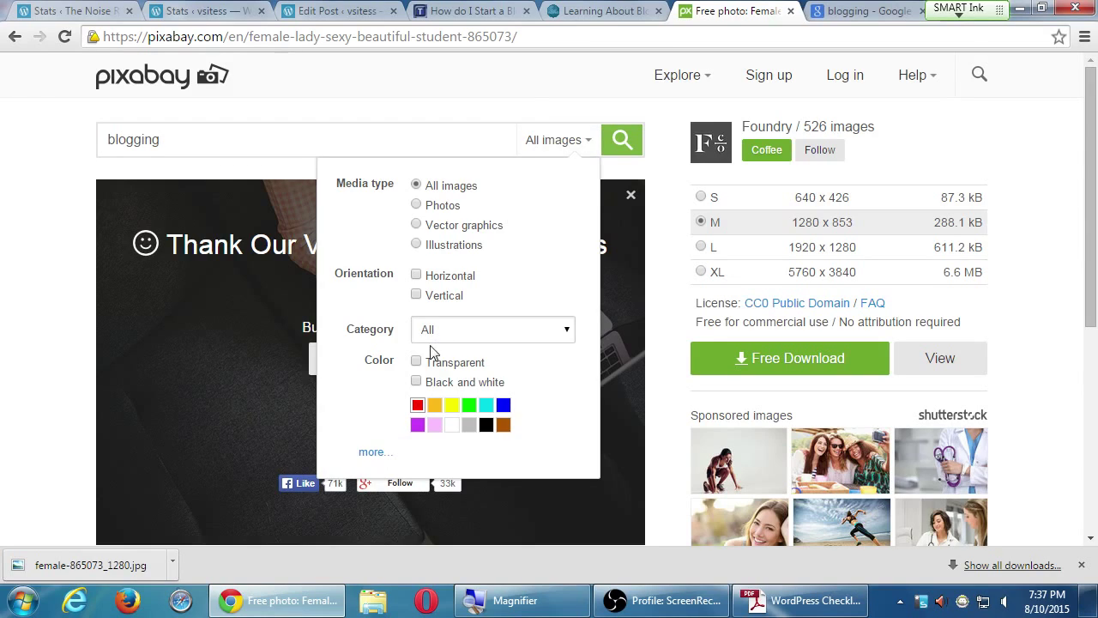
pyautogui.click(616, 141)
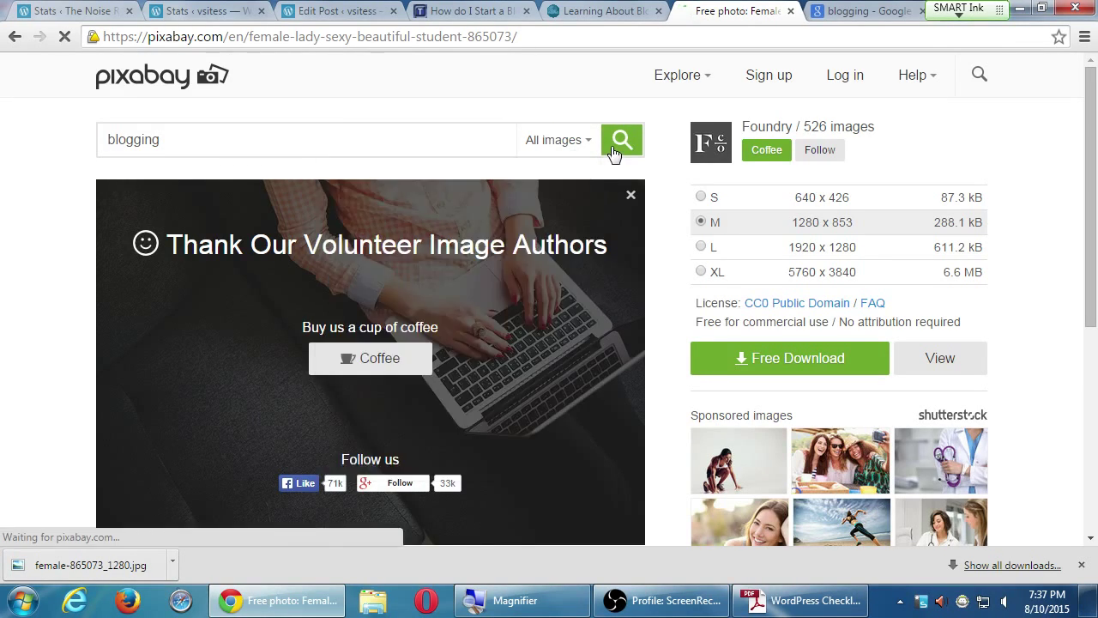
pyautogui.scroll(-15, 788, 402)
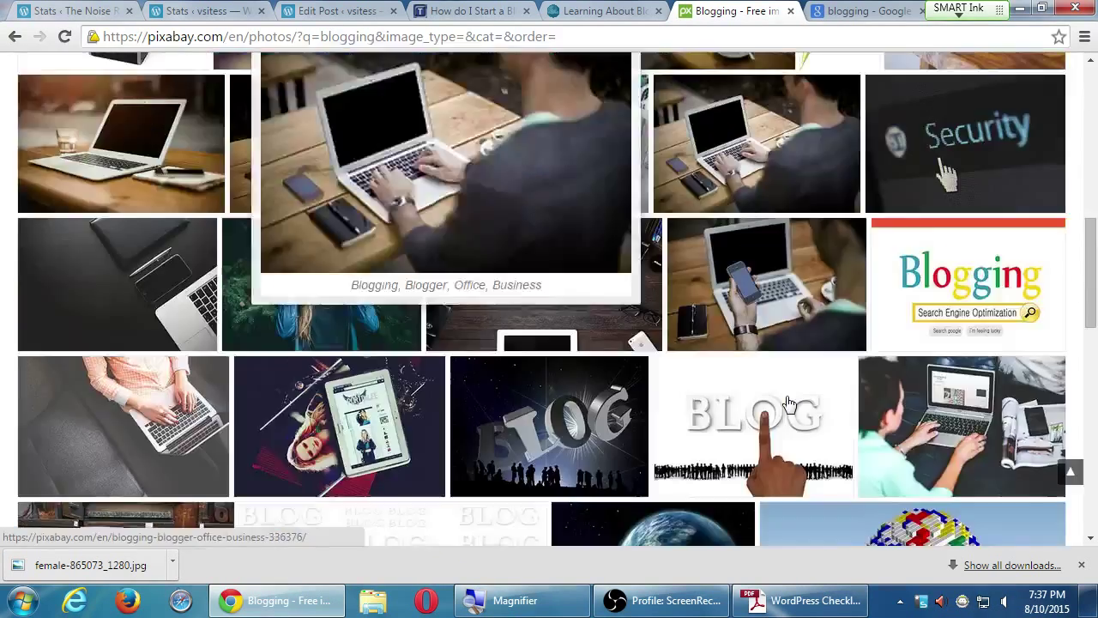
pyautogui.scroll(-5, 788, 402)
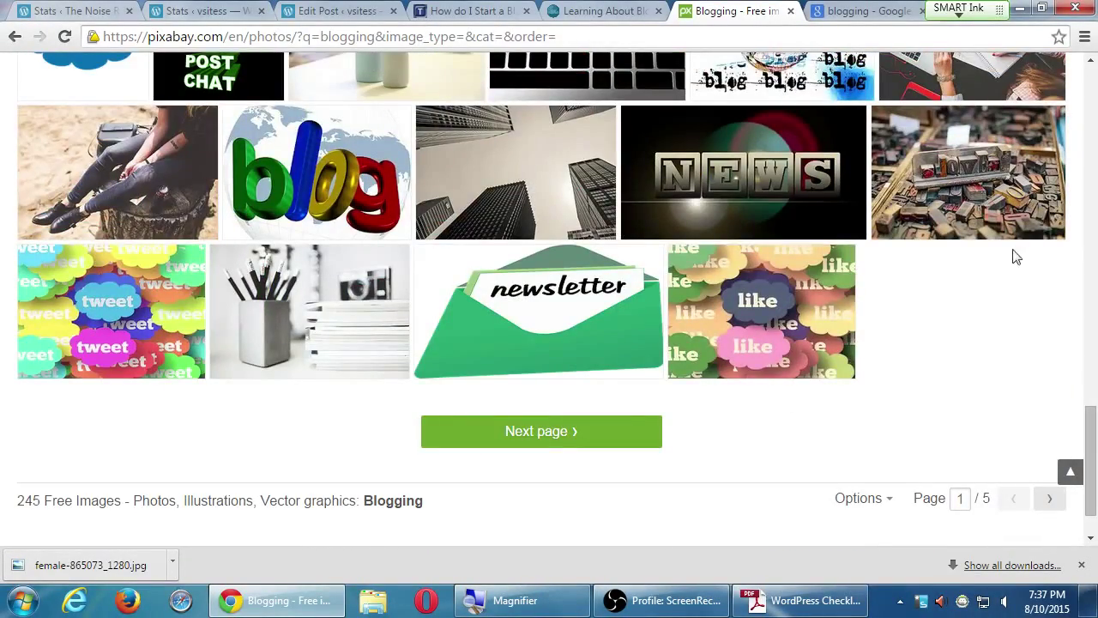
# Open the photo of vintage wooden letterpress blocks and review its details and tags.
pyautogui.click(989, 199)
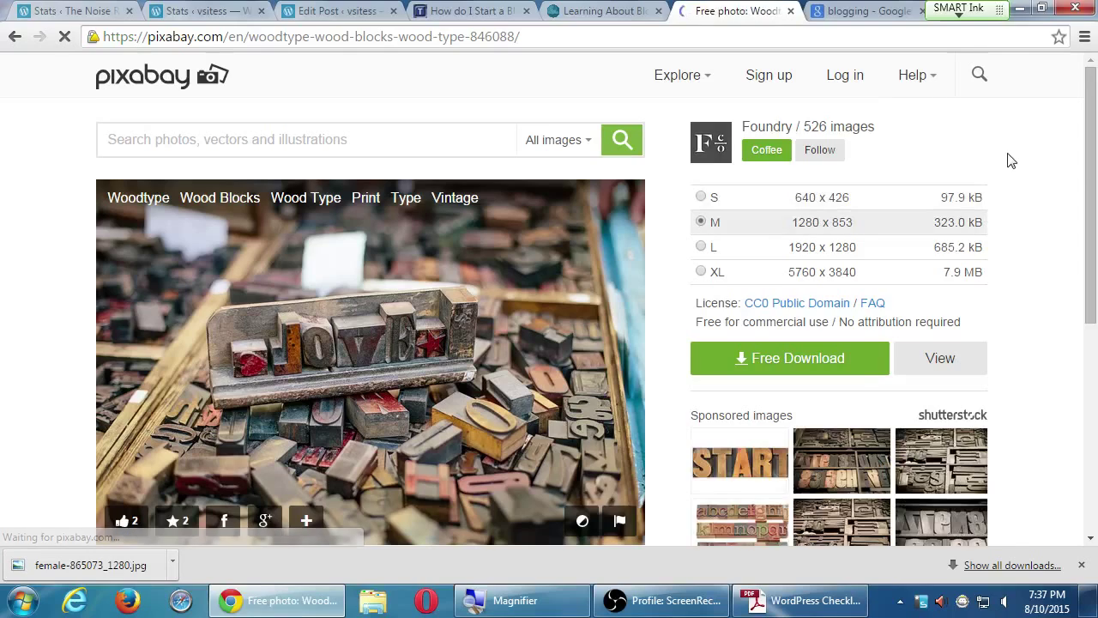
pyautogui.moveTo(1094, 109); pyautogui.dragTo(1066, 345)
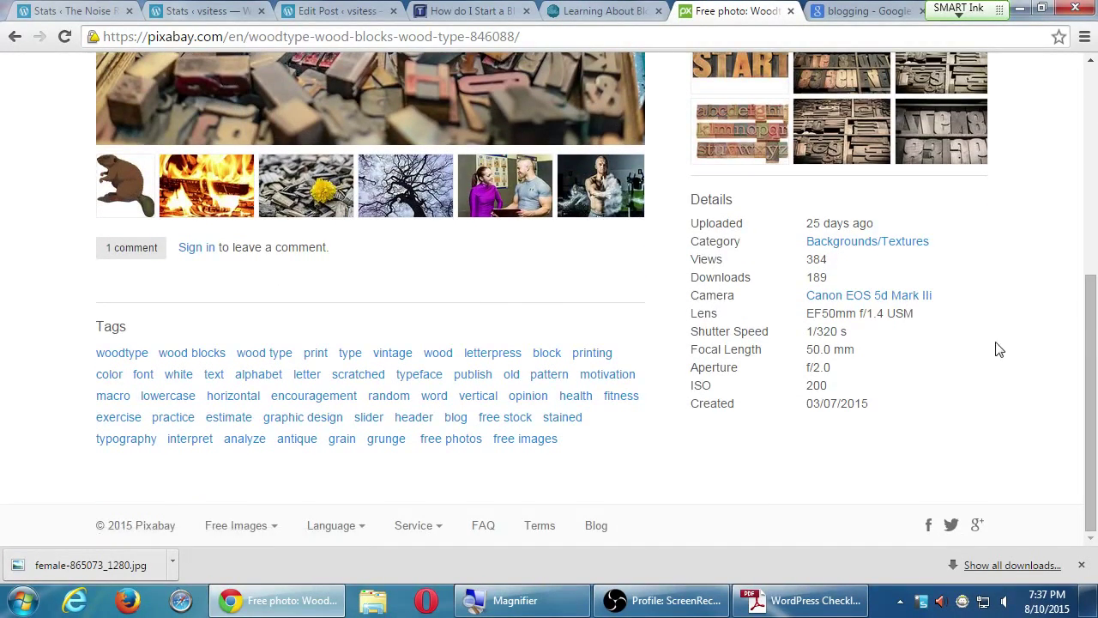
pyautogui.scroll(3, 998, 442)
pyautogui.scroll(2, 995, 444)
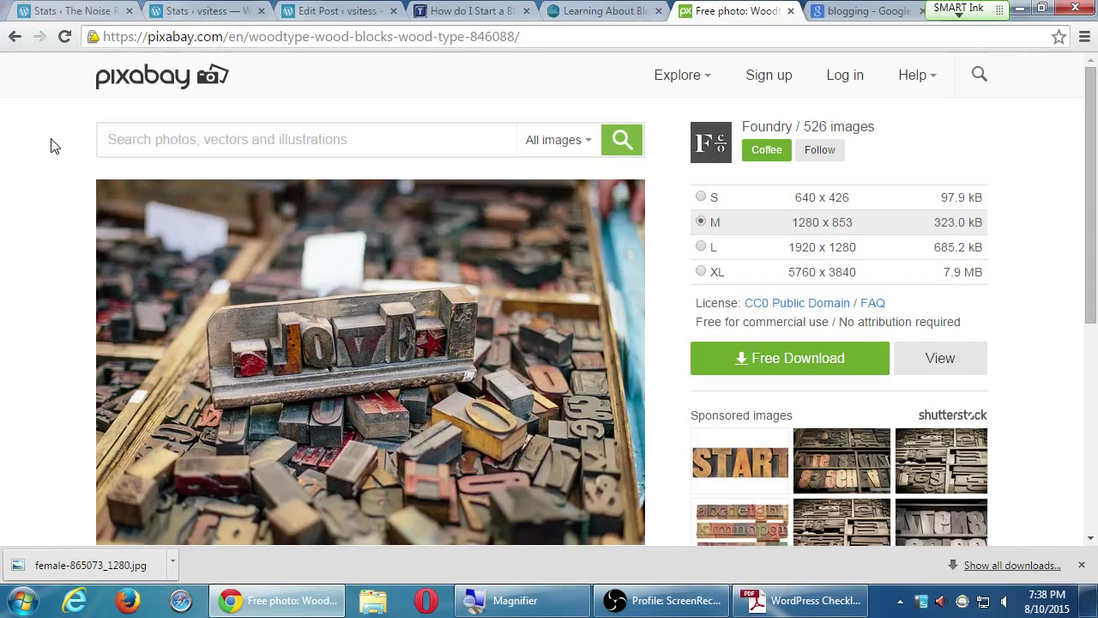
# Dismiss the downloads bar and browse the other images uploaded by the contributor Foundry.
pyautogui.click(1083, 565)
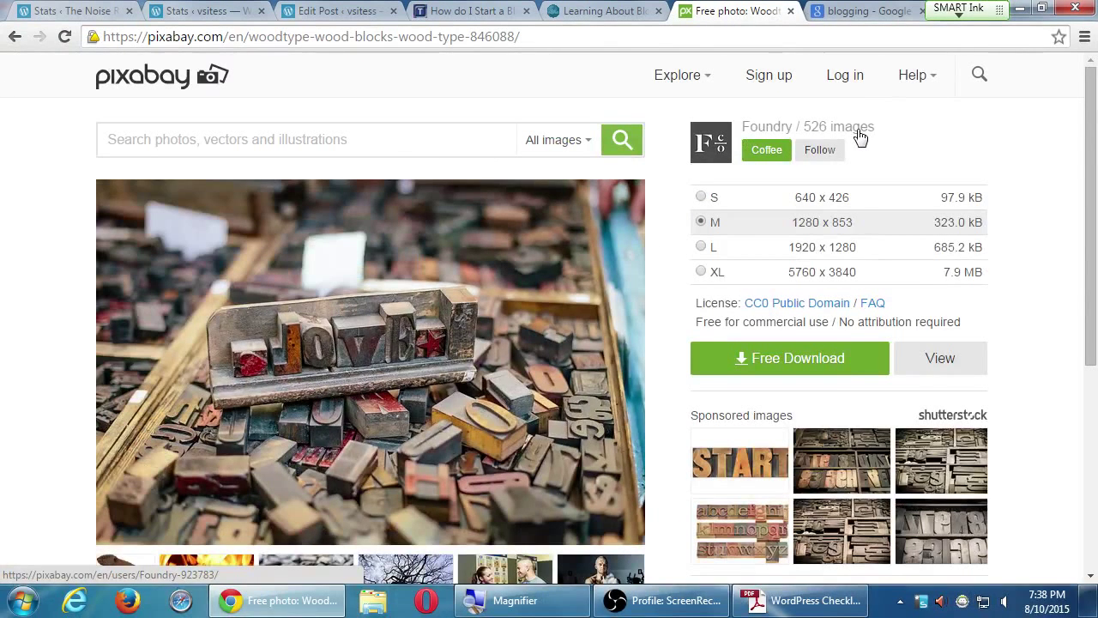
pyautogui.click(859, 131)
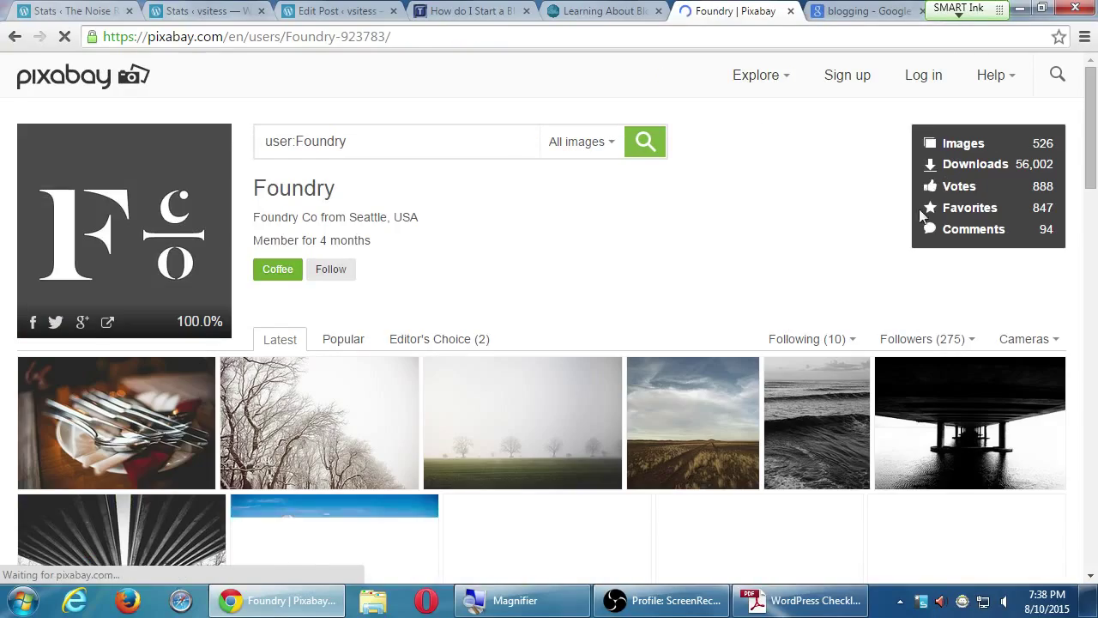
pyautogui.scroll(-4, 1094, 197)
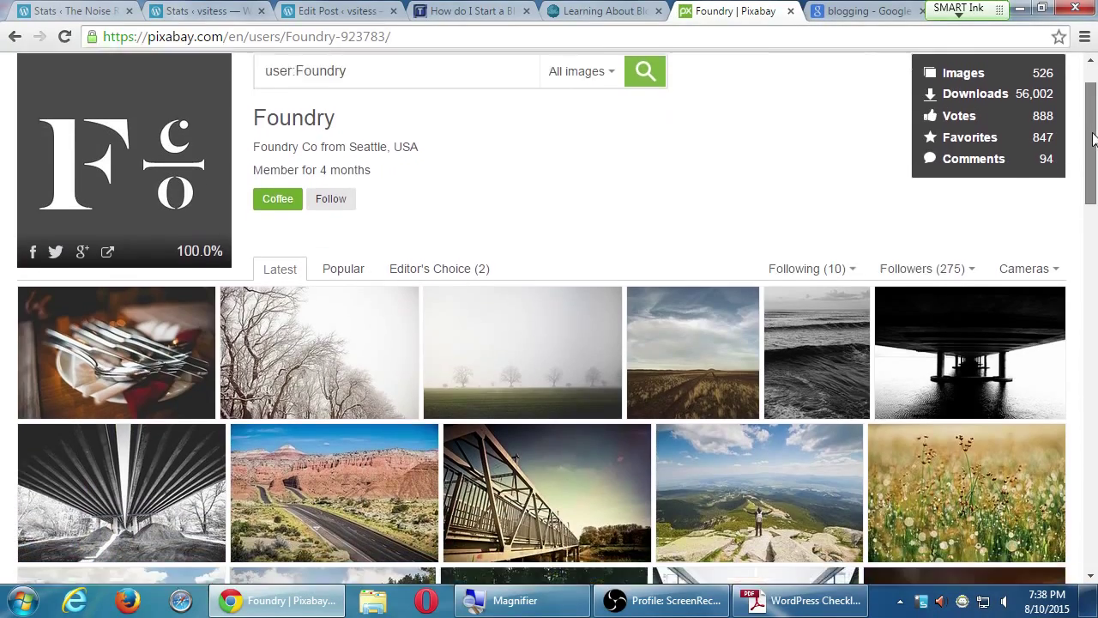
pyautogui.moveTo(1094, 197); pyautogui.dragTo(1094, 496)
pyautogui.click(1070, 510)
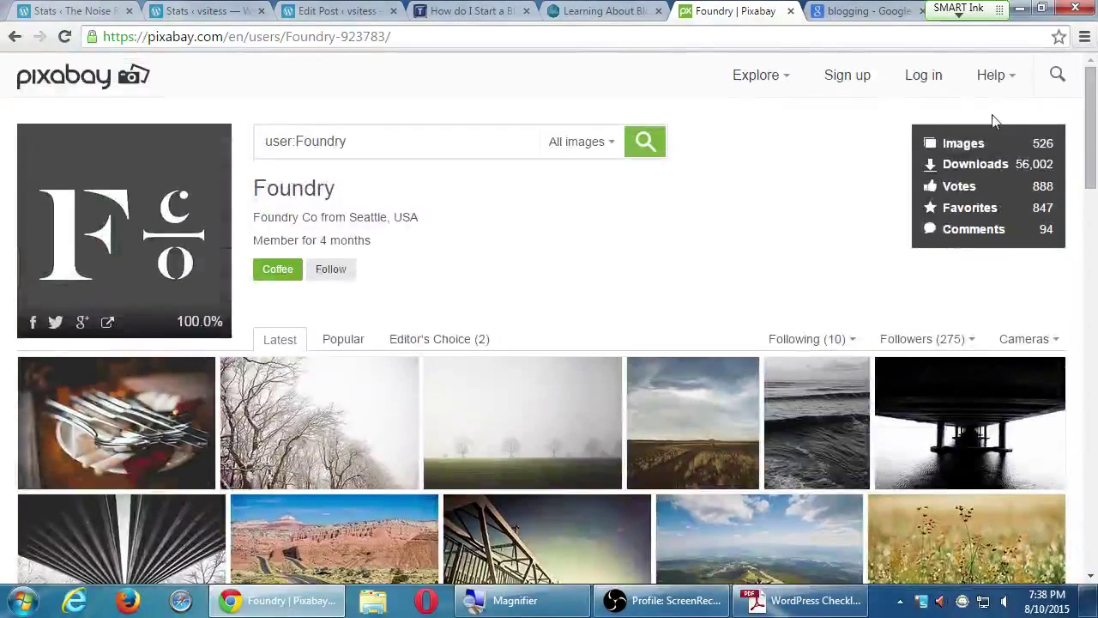
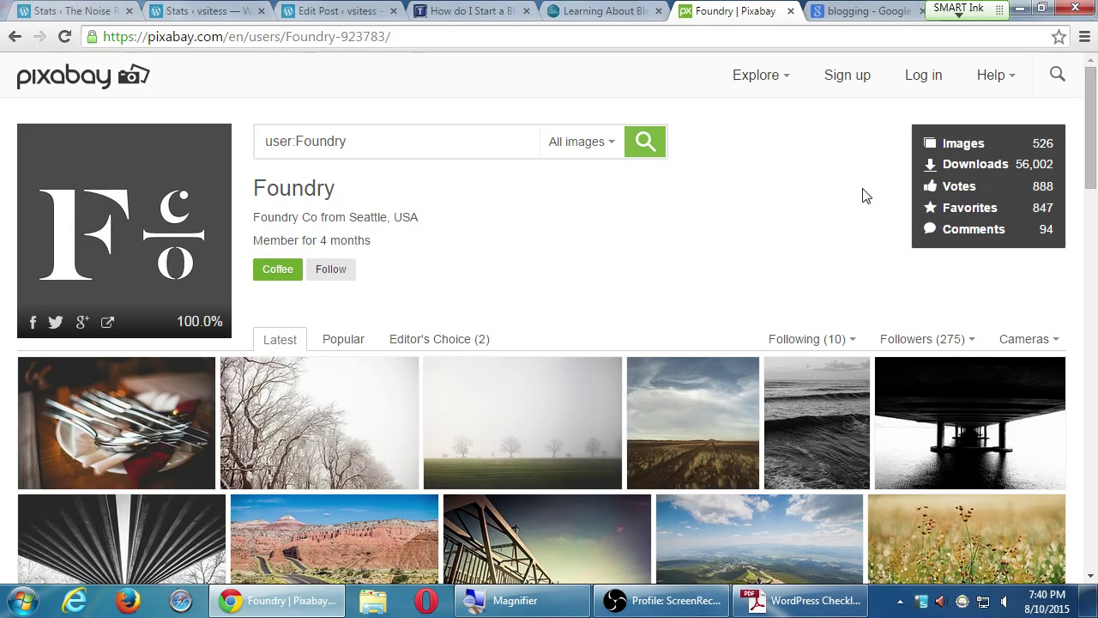
# Move the SMART Ink toolbar away from the browser tabs and close the Google Images results for blogging.
pyautogui.click(886, 10)
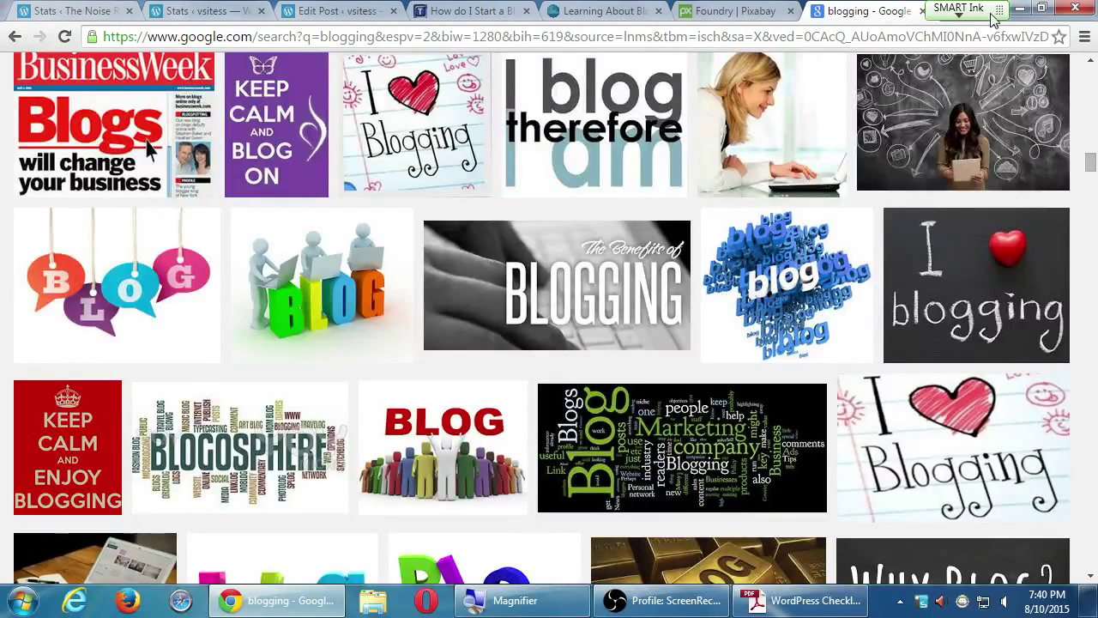
pyautogui.moveTo(1063, 224)
pyautogui.mouseDown()
pyautogui.moveTo(1078, 335)
pyautogui.moveTo(1075, 507)
pyautogui.mouseUp()
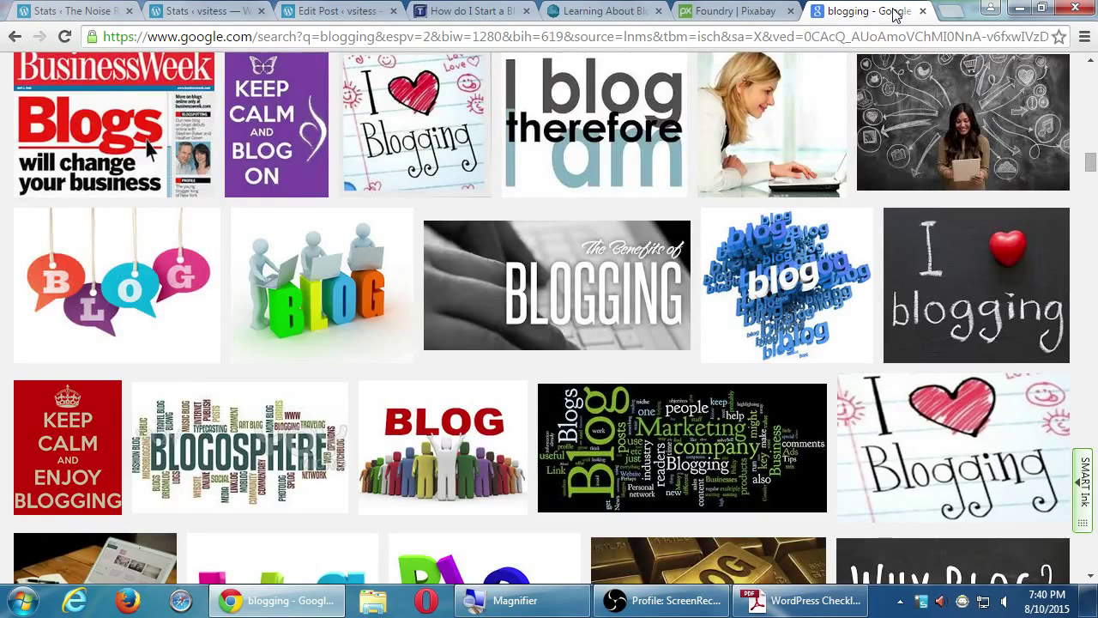
pyautogui.hotkey('ctrl', 'w')
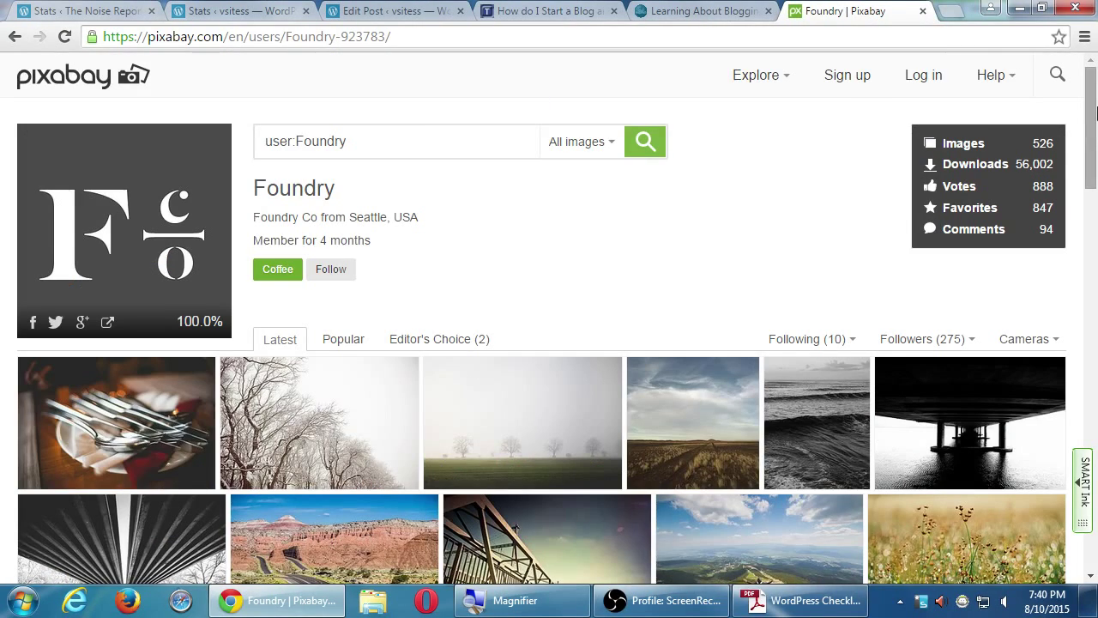
pyautogui.moveTo(1096, 111); pyautogui.dragTo(719, 212)
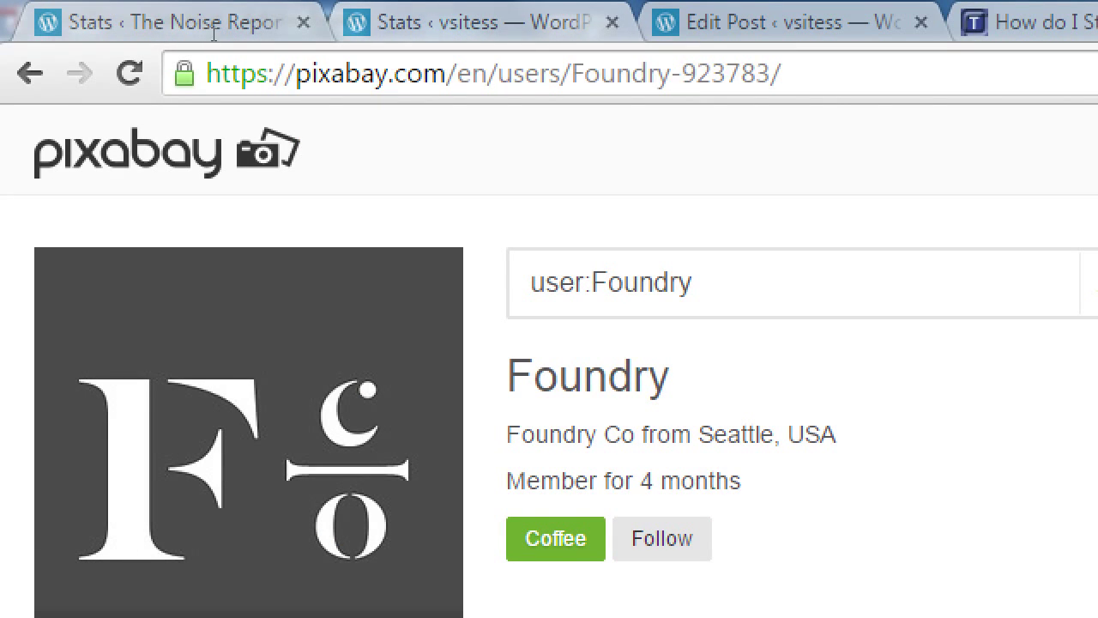
# Go to wikimedia.org and open the Wikimedia Commons project from its list of sites.
pyautogui.hotkey('ctrl', 'l')
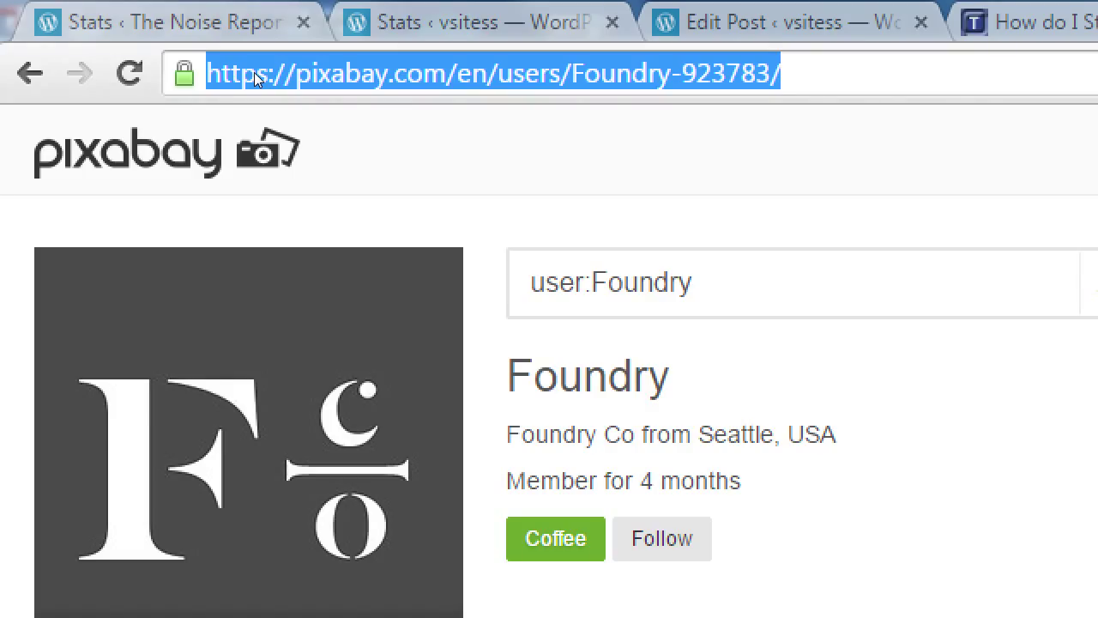
pyautogui.write('wiki')
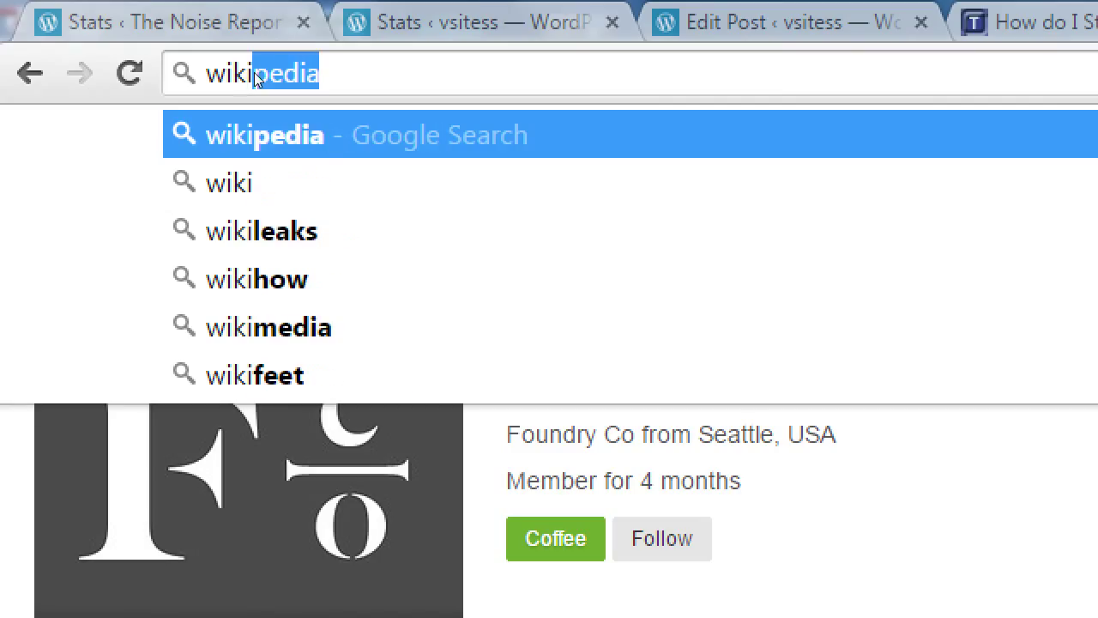
pyautogui.write('media.org')
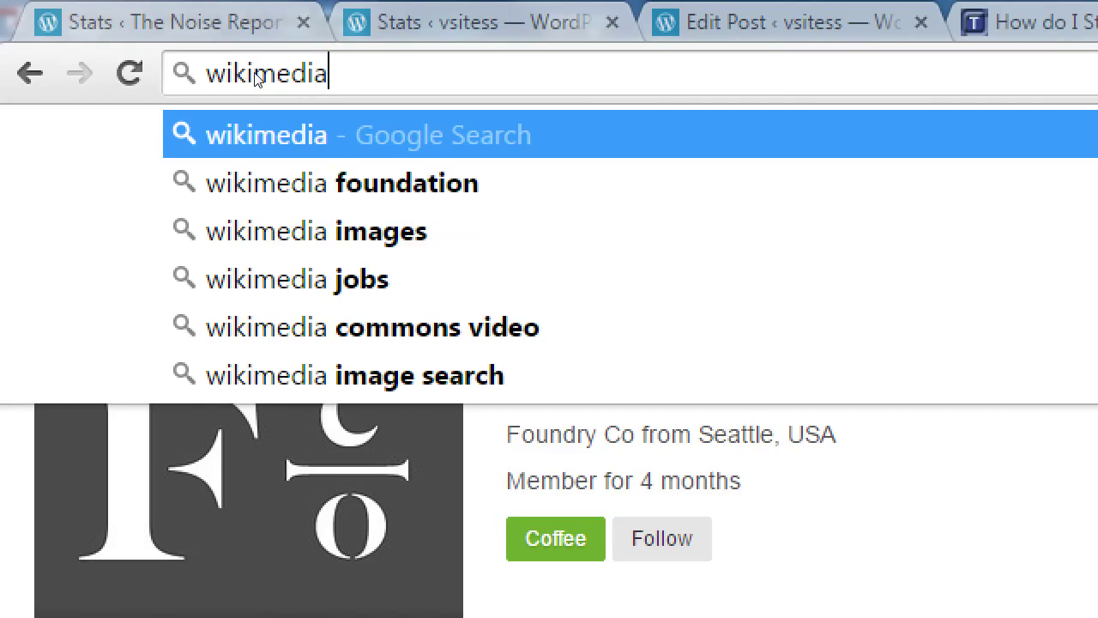
pyautogui.press('Return')
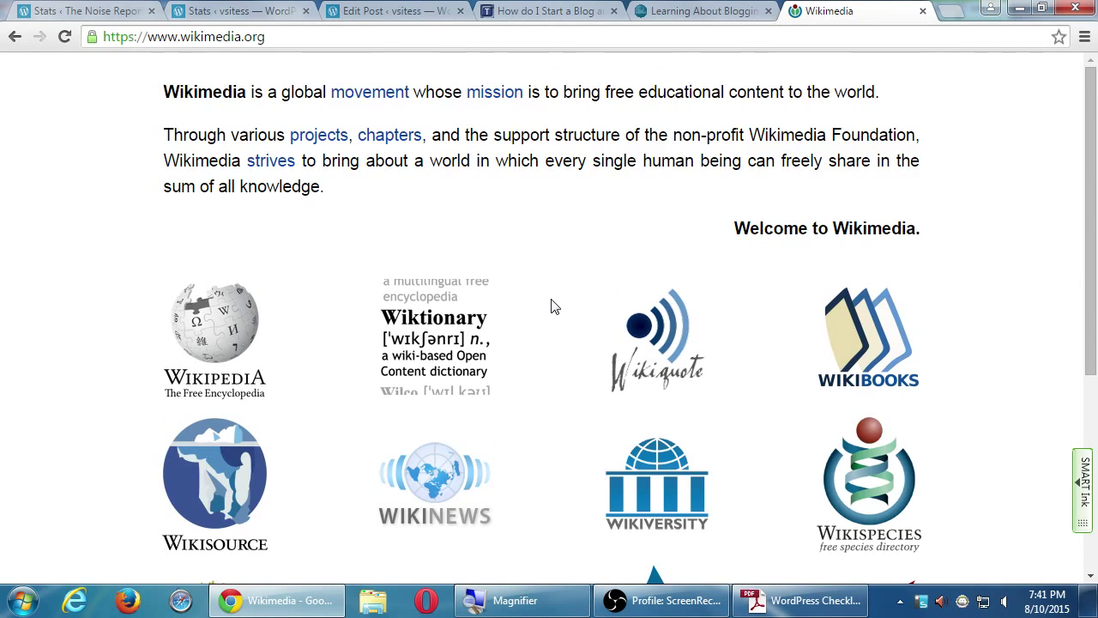
pyautogui.scroll(-2, 554, 306)
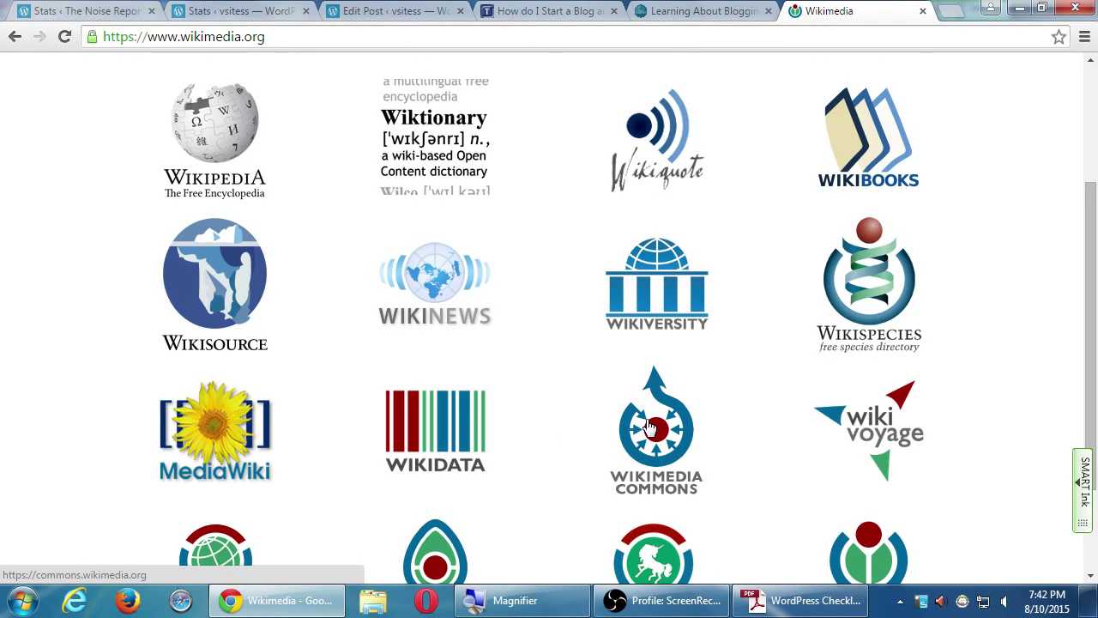
pyautogui.click(651, 427)
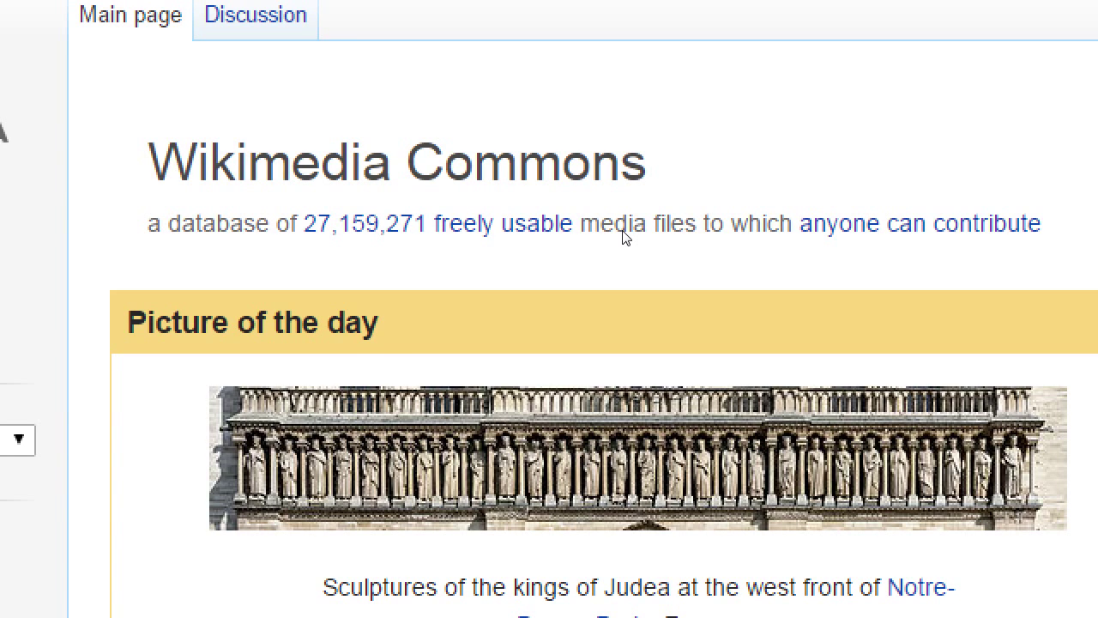
# Search Wikimedia Commons for "blogging".
pyautogui.press('super+minus')
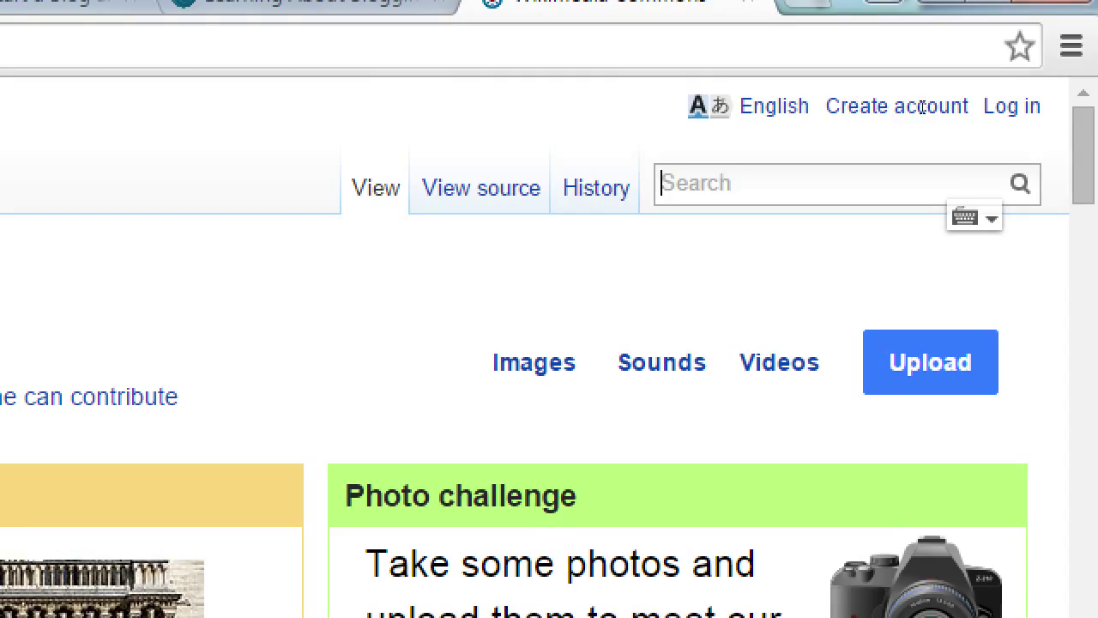
pyautogui.write('blogging')
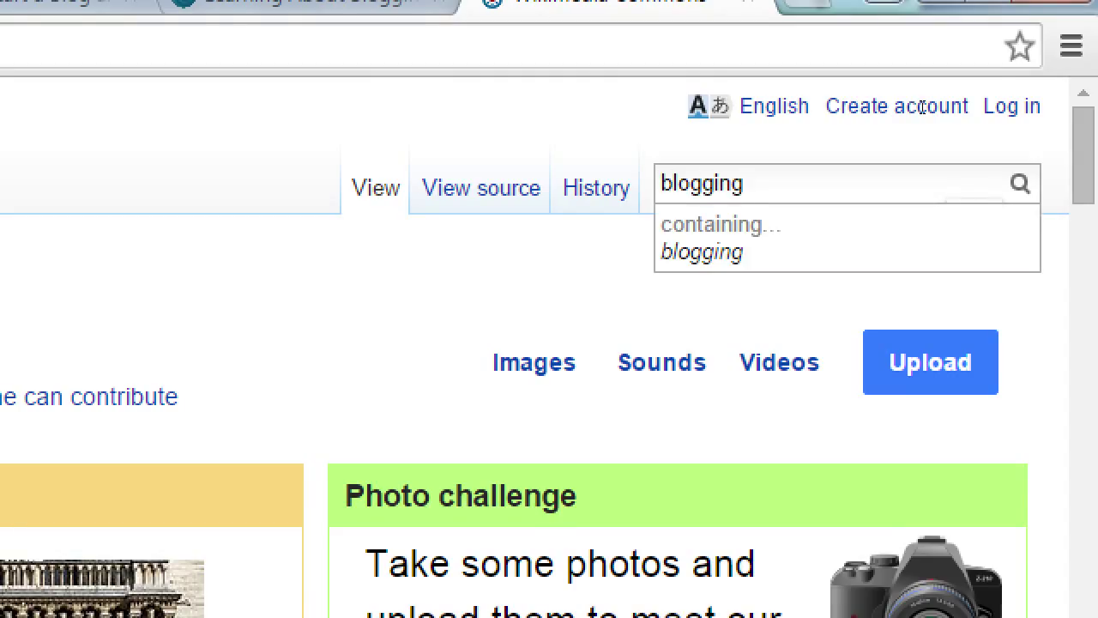
pyautogui.press('Return')
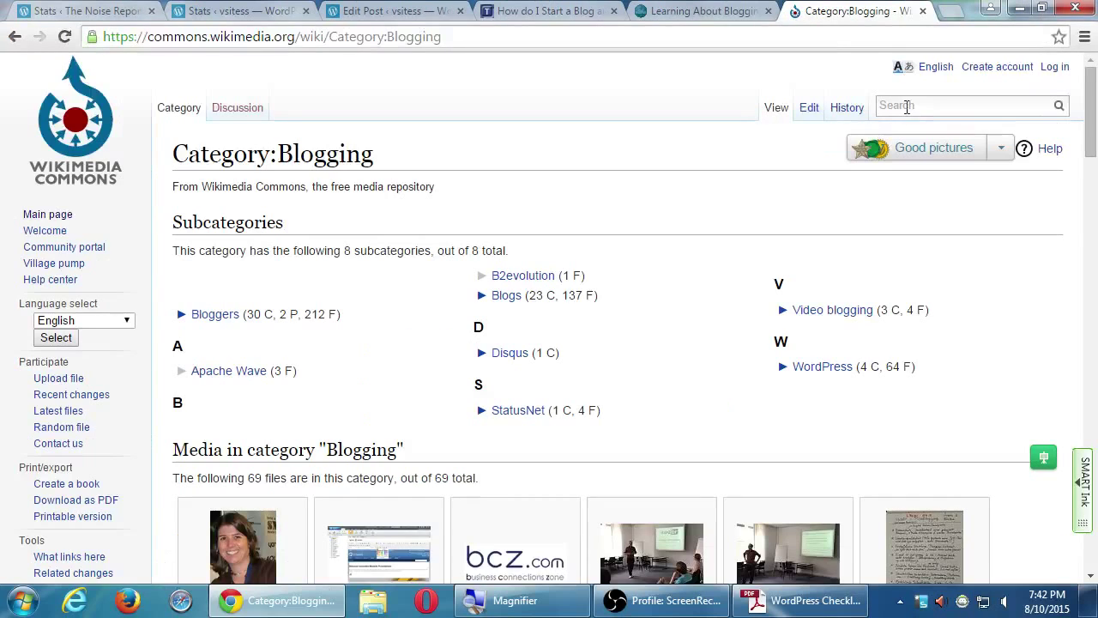
# Look through all the media files in the Blogging category for an image that could illustrate the post.
pyautogui.scroll(-2, 639, 309)
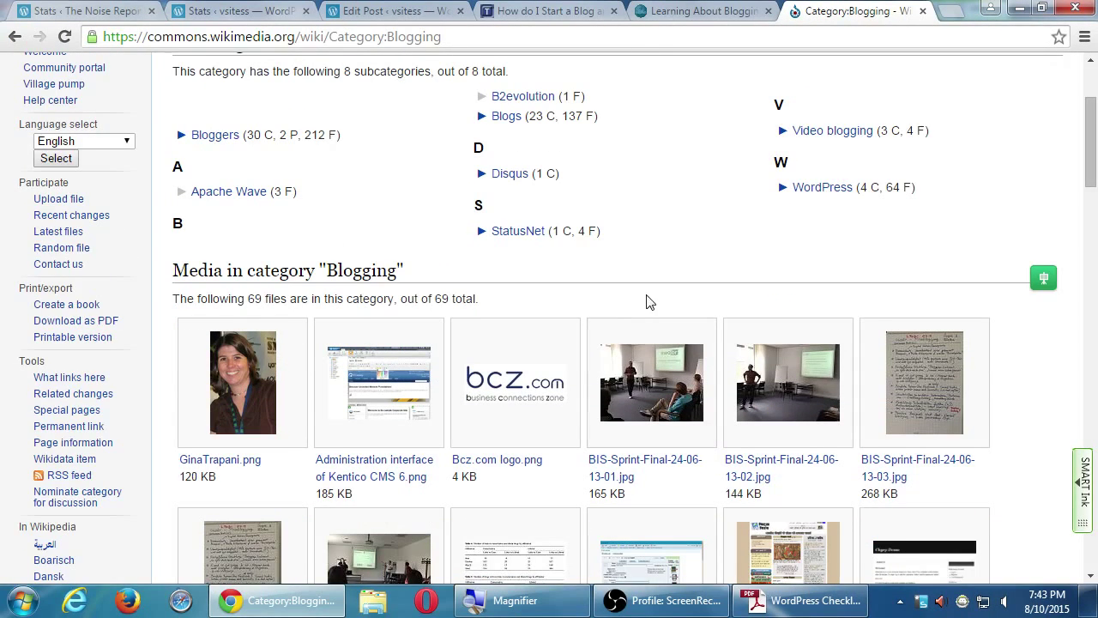
pyautogui.scroll(-2, 983, 254)
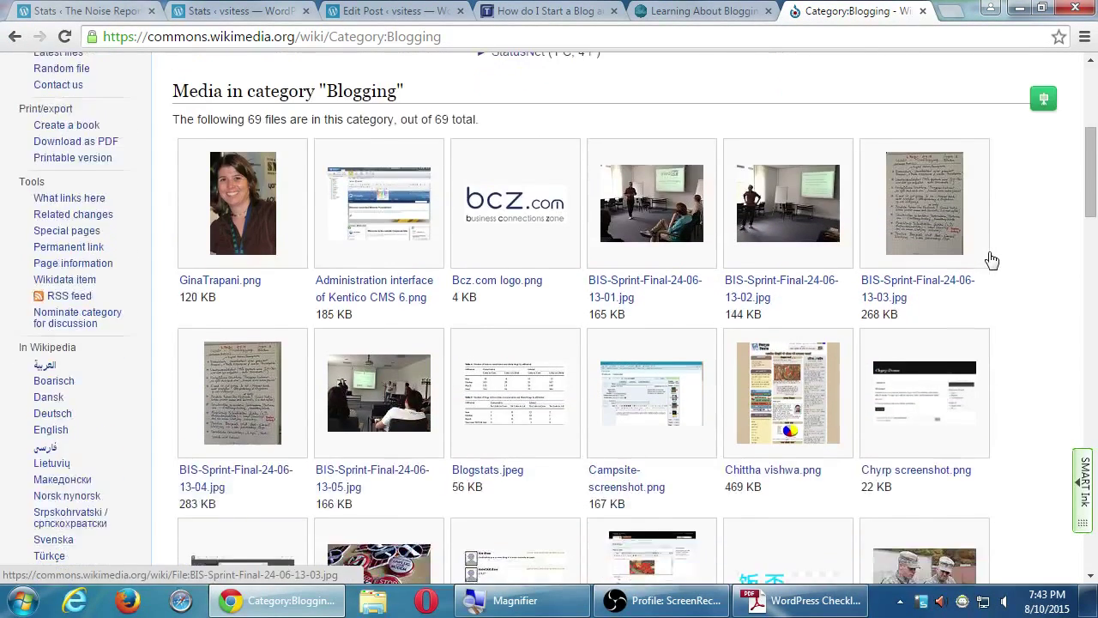
pyautogui.scroll(-2, 992, 261)
pyautogui.scroll(-2, 1005, 292)
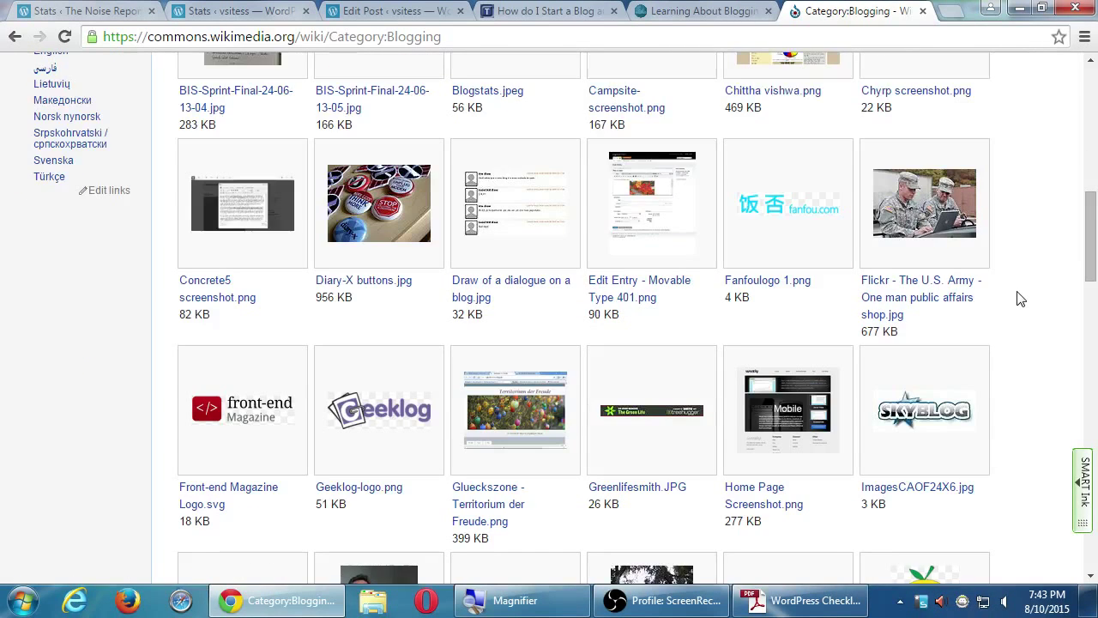
pyautogui.scroll(-3, 1018, 299)
pyautogui.scroll(-5, 1024, 294)
pyautogui.scroll(-6, 1024, 294)
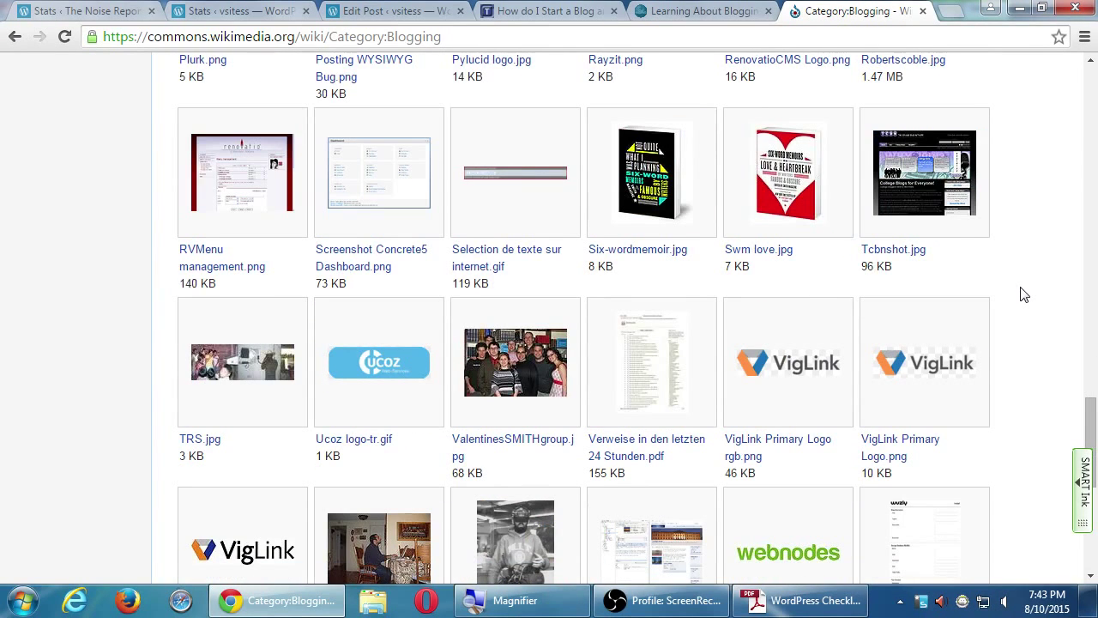
pyautogui.scroll(-2, 1024, 294)
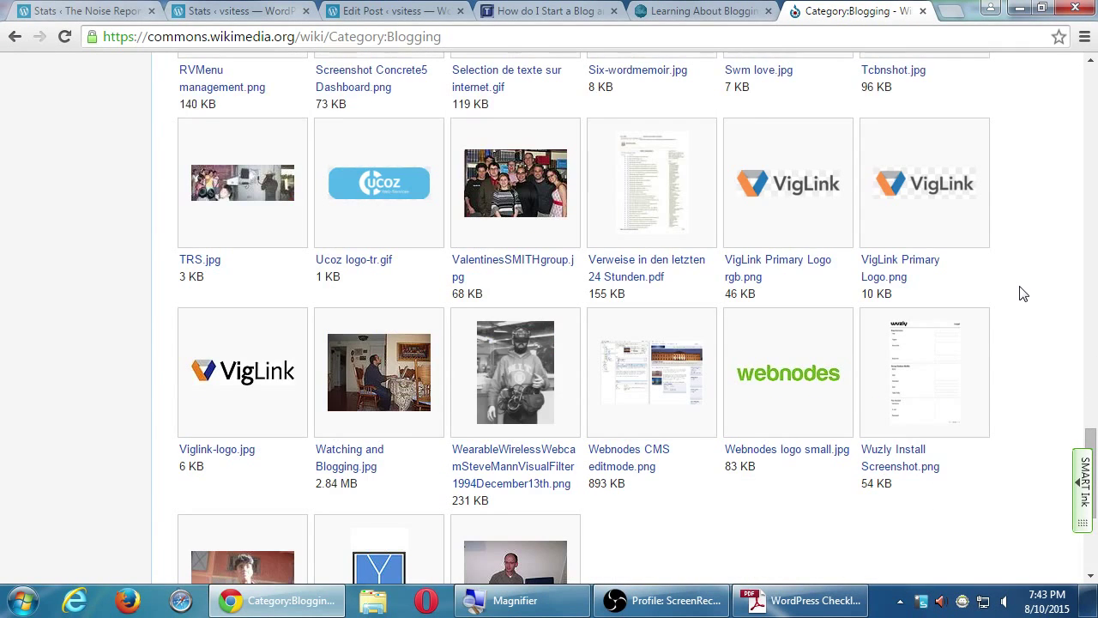
pyautogui.scroll(-4, 1024, 295)
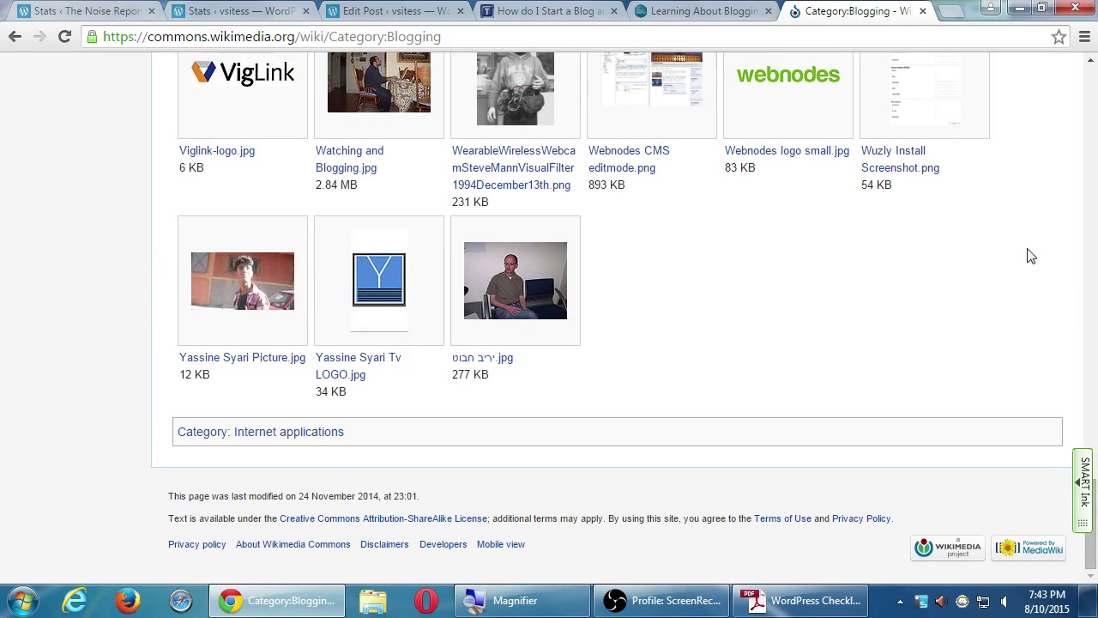
# Open the Blogs subcategory, browse its media files and return to the list of subcategories.
pyautogui.click(1091, 86)
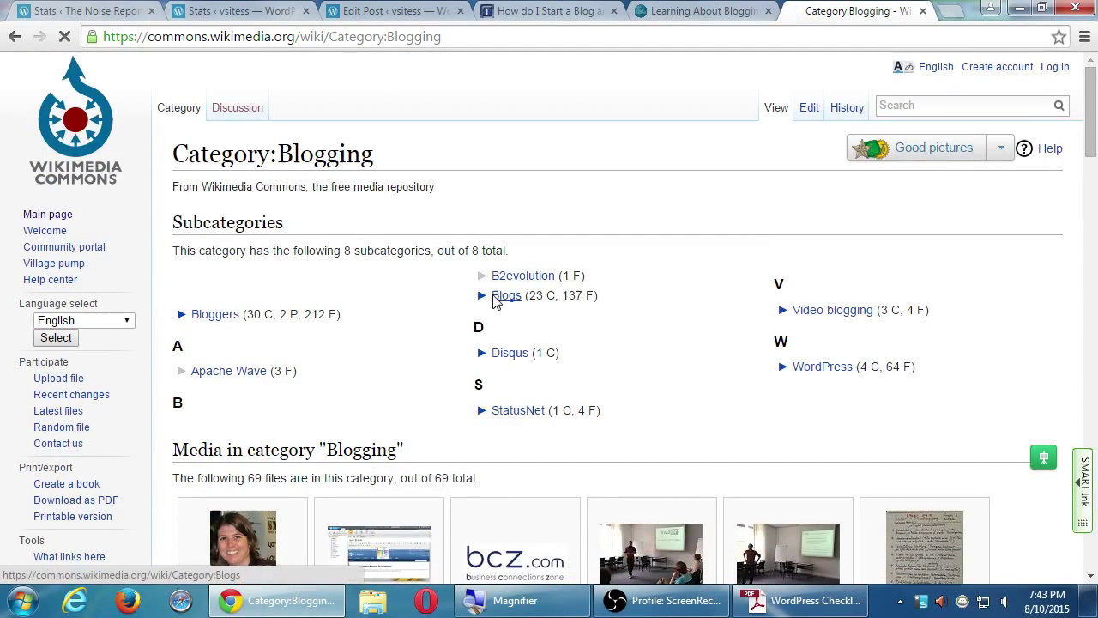
pyautogui.click(501, 298)
pyautogui.scroll(-6, 608, 404)
pyautogui.scroll(-4, 564, 564)
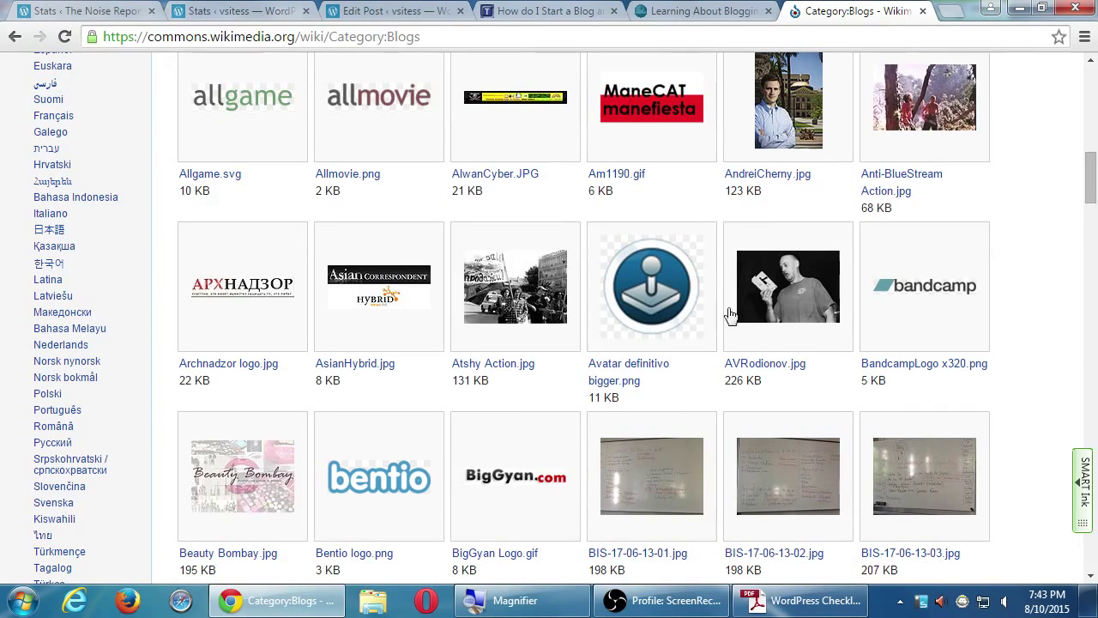
pyautogui.scroll(-3, 1021, 341)
pyautogui.scroll(-3, 1021, 342)
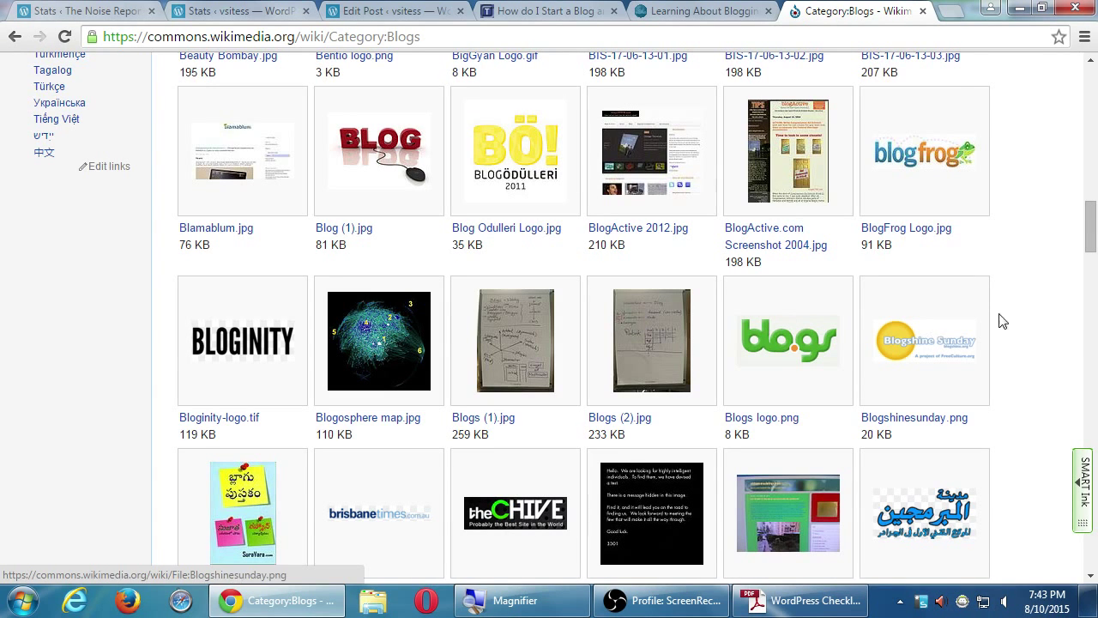
pyautogui.click(1090, 367)
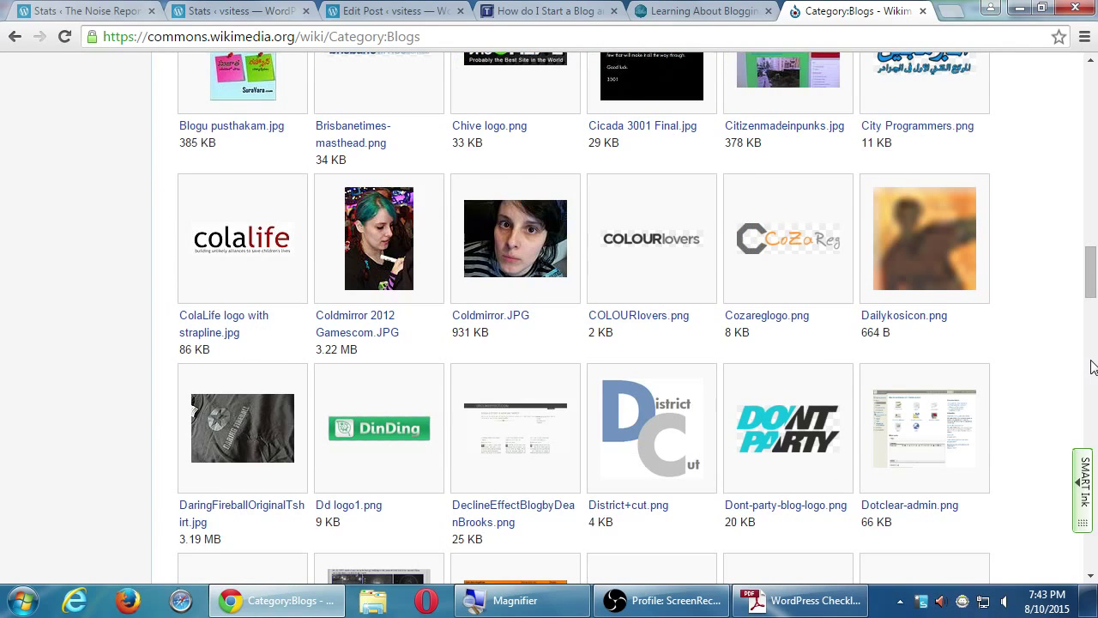
pyautogui.click(1090, 368)
pyautogui.click(1089, 367)
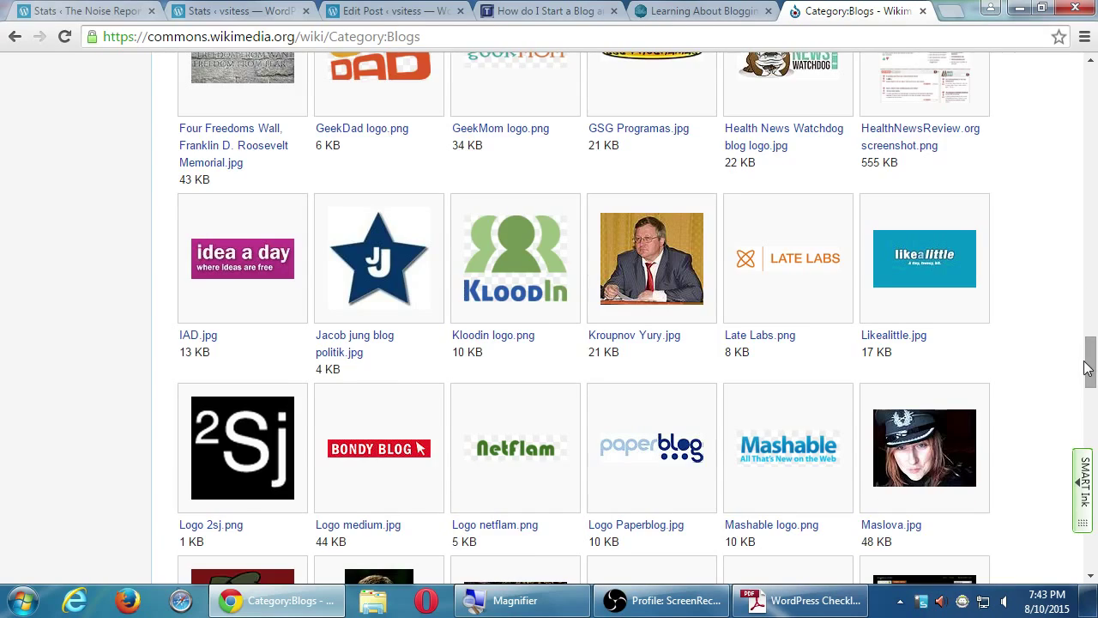
pyautogui.moveTo(1089, 368); pyautogui.dragTo(1094, 82)
pyautogui.click(721, 8)
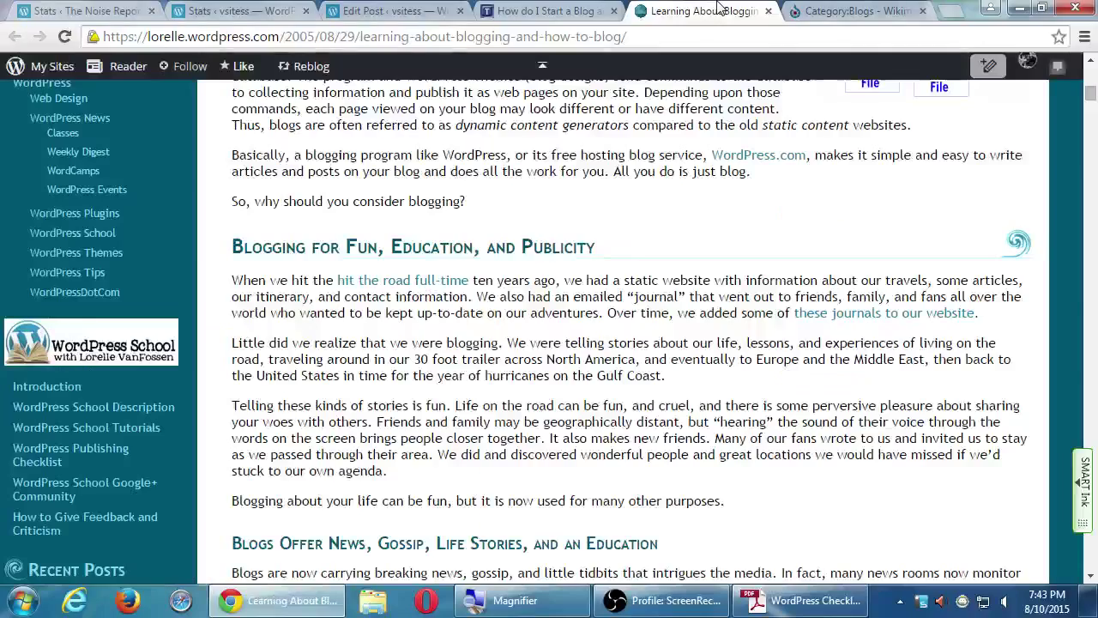
pyautogui.click(859, 9)
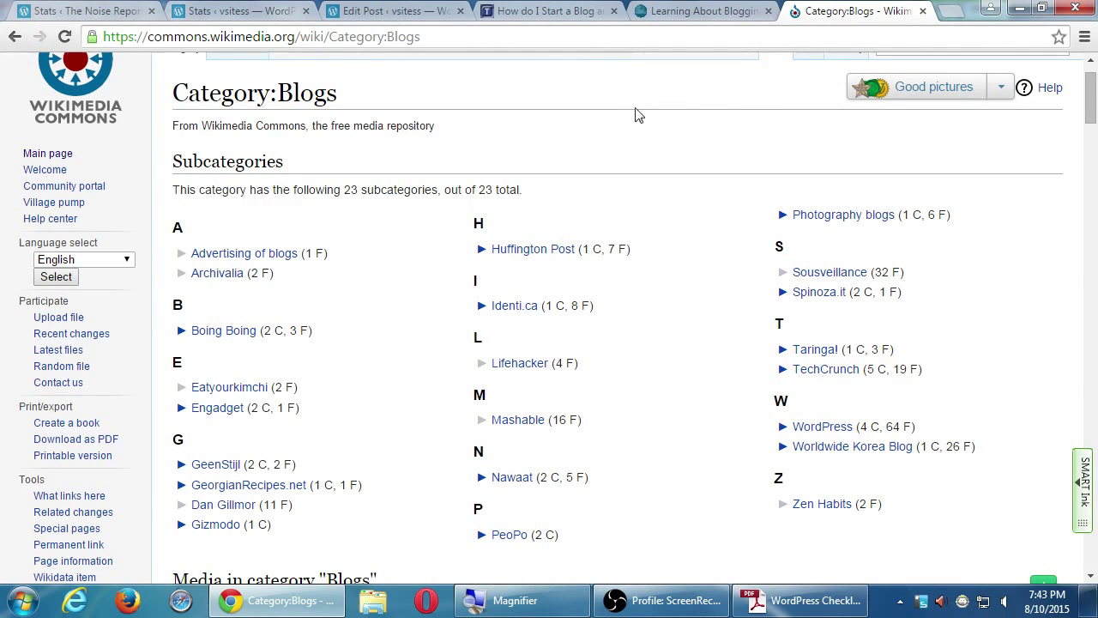
pyautogui.click(626, 37)
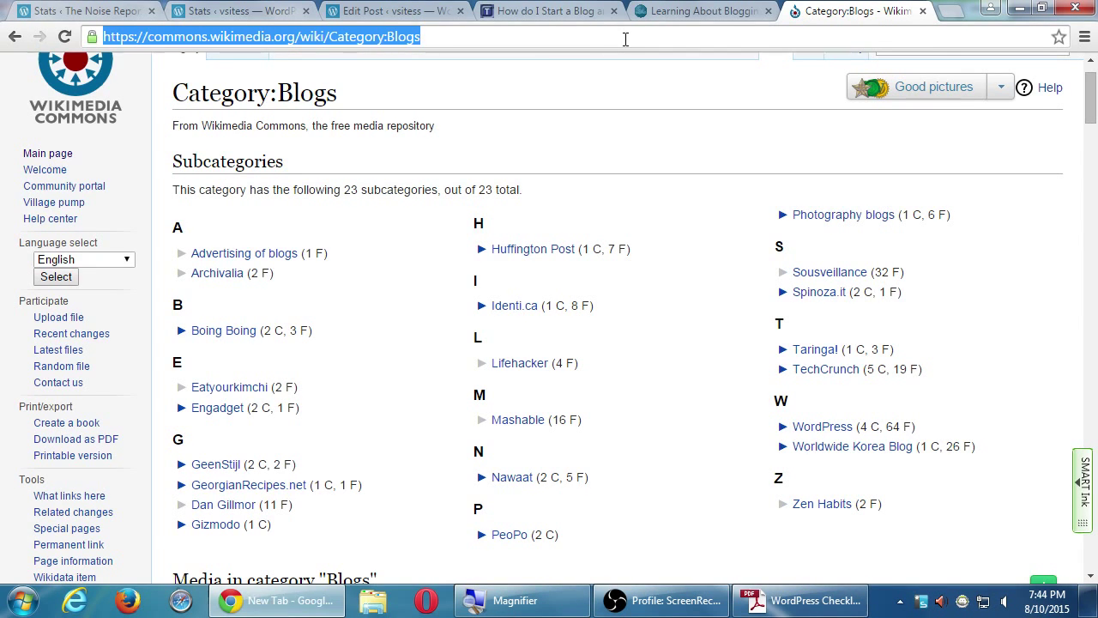
# Open deviantart.com in a new browser tab and show its Resources & Stock Images category.
pyautogui.hotkey('ctrl', 't')
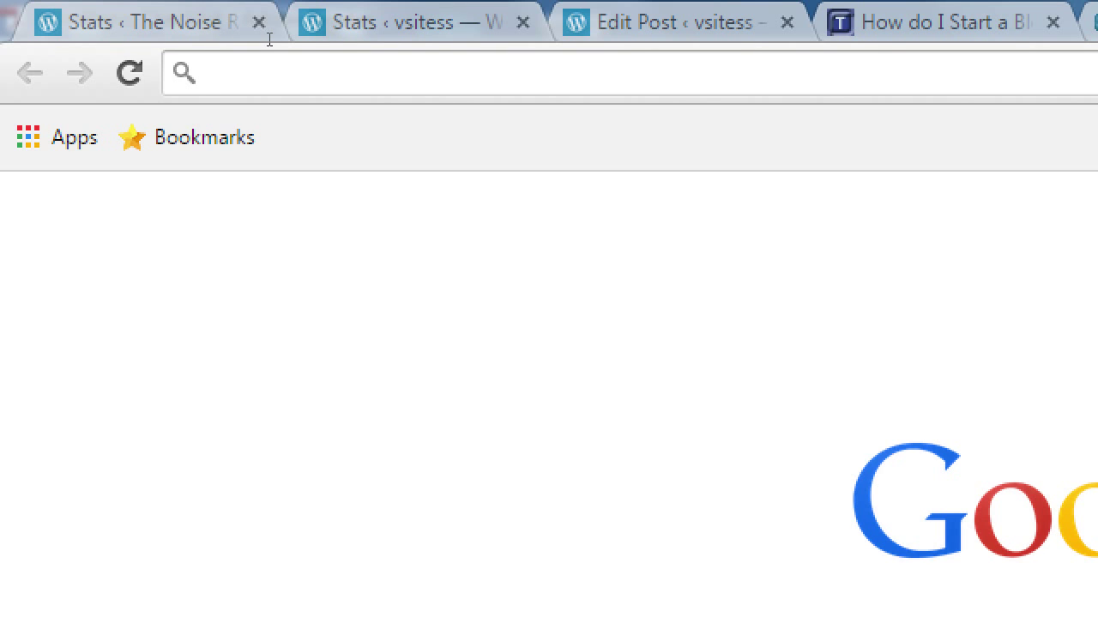
pyautogui.write('devai')
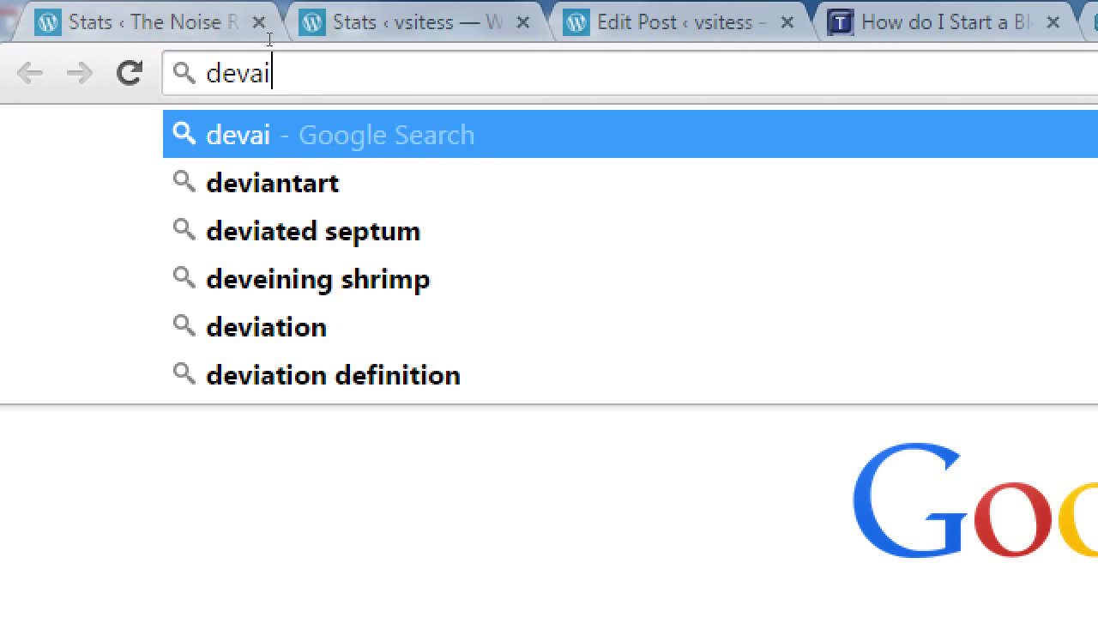
pyautogui.write('ntart.com')
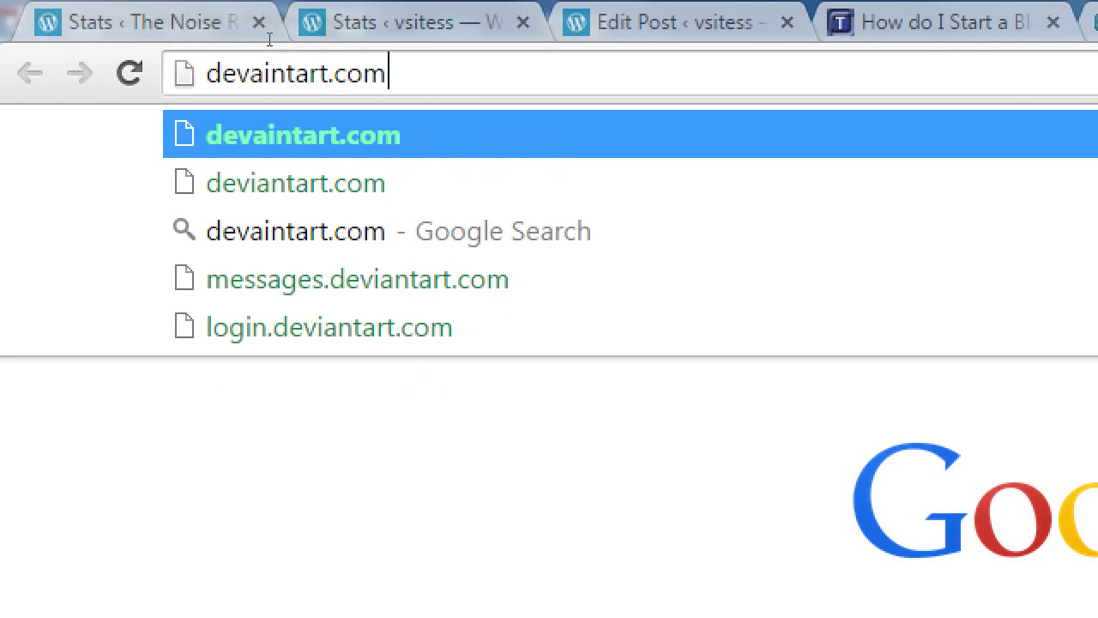
pyautogui.press('Return')
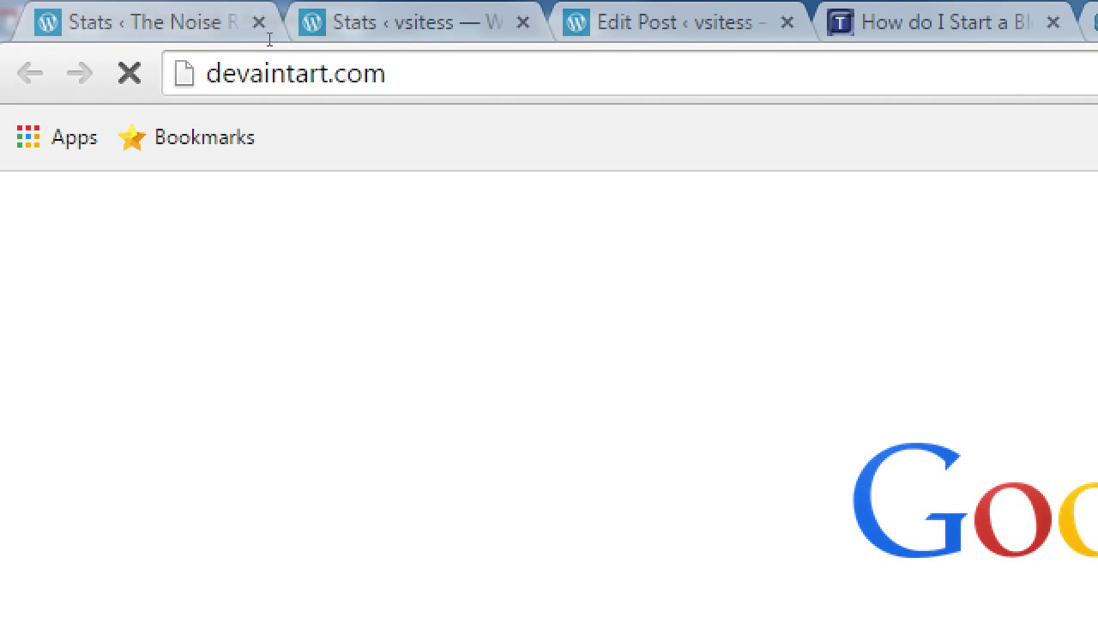
pyautogui.hotkey('ctrl', 'l')
pyautogui.write('d')
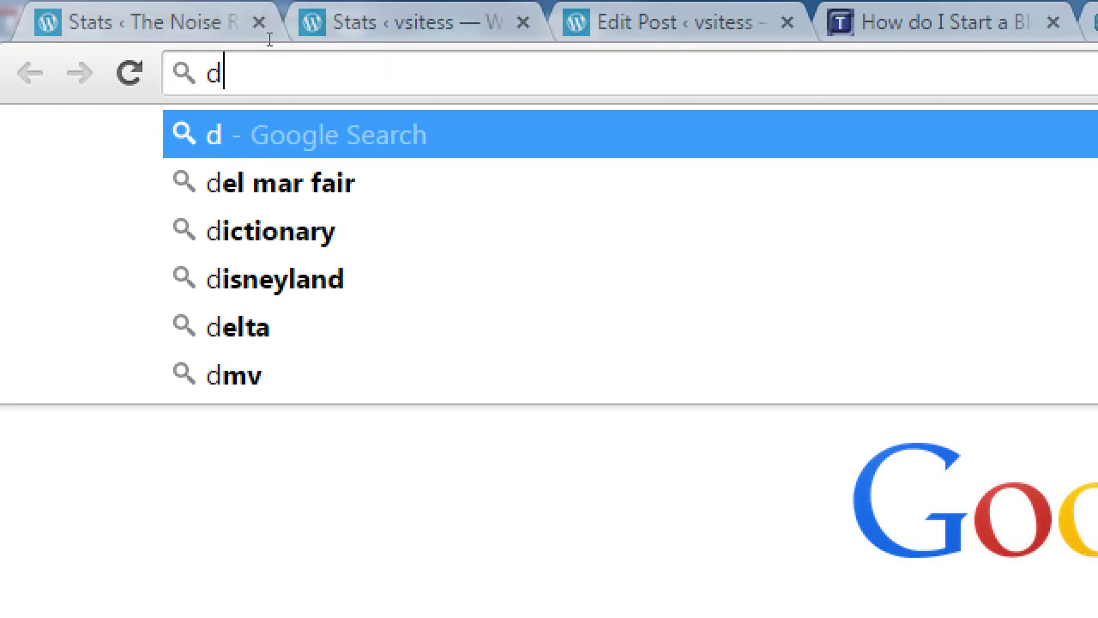
pyautogui.write('eviantart.com')
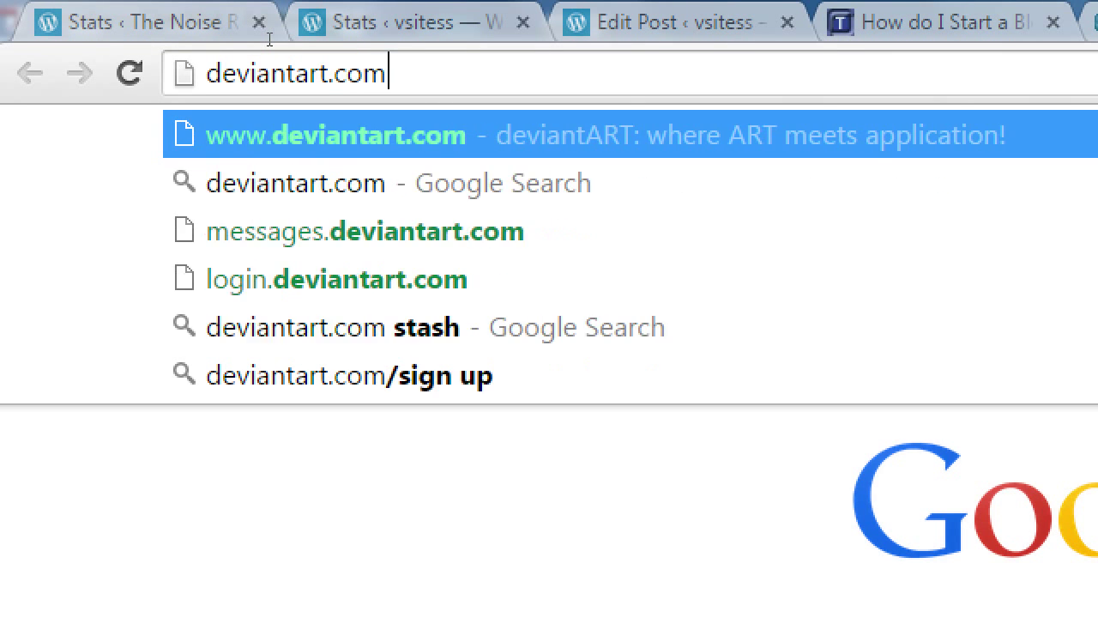
pyautogui.press('Return')
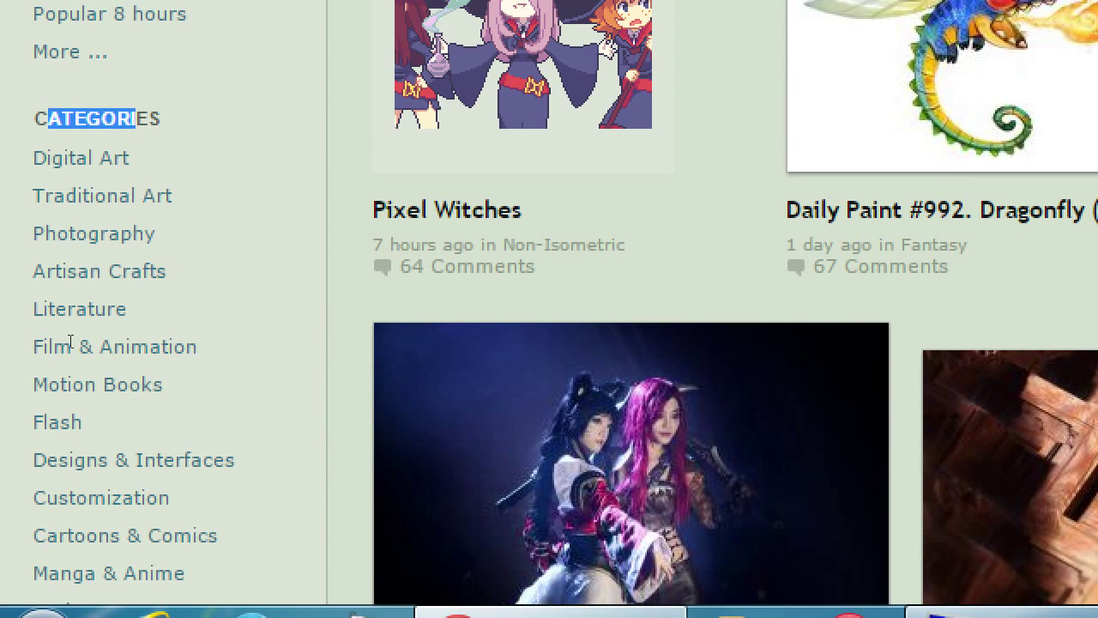
pyautogui.scroll(-5, 23, 519)
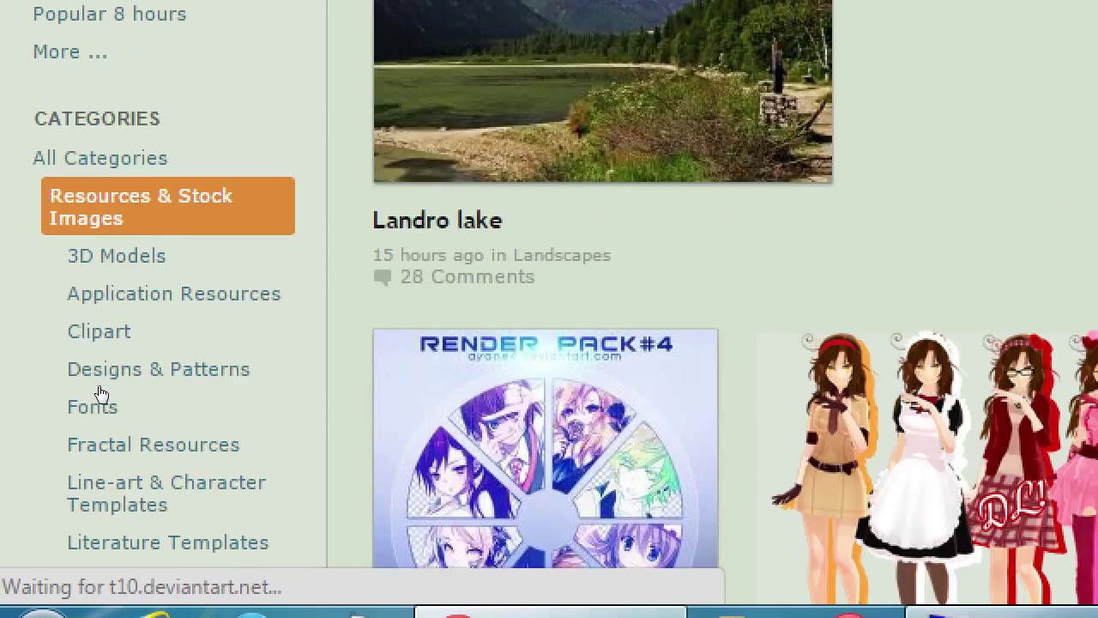
# Look through the popular items in deviantART's Resources & Stock Images category for usable images.
pyautogui.press('super+minus')
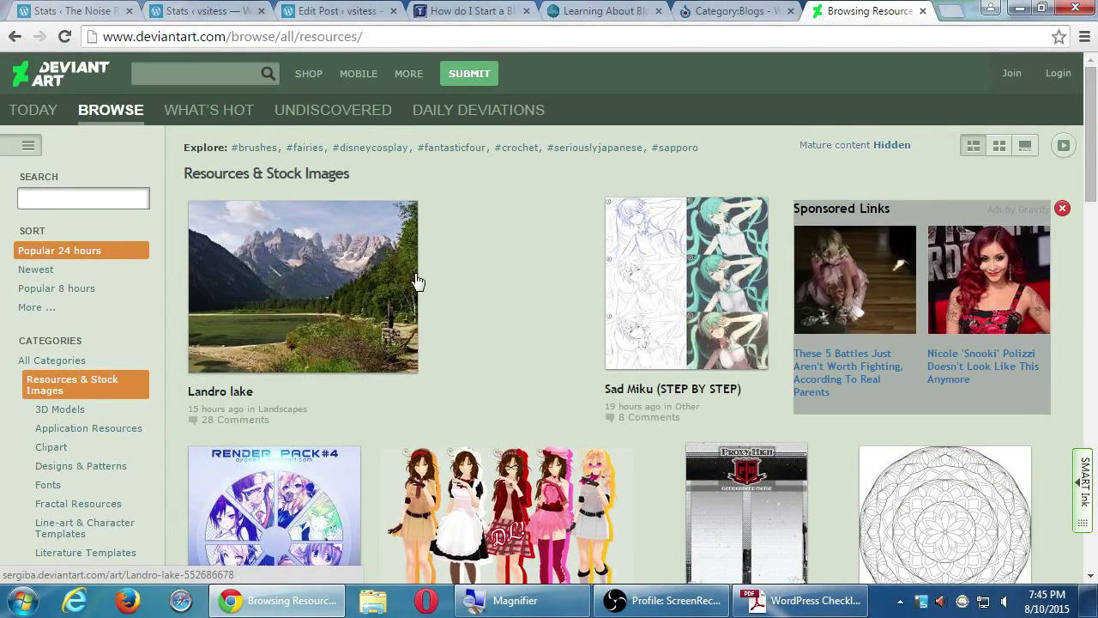
pyautogui.scroll(-6, 301, 343)
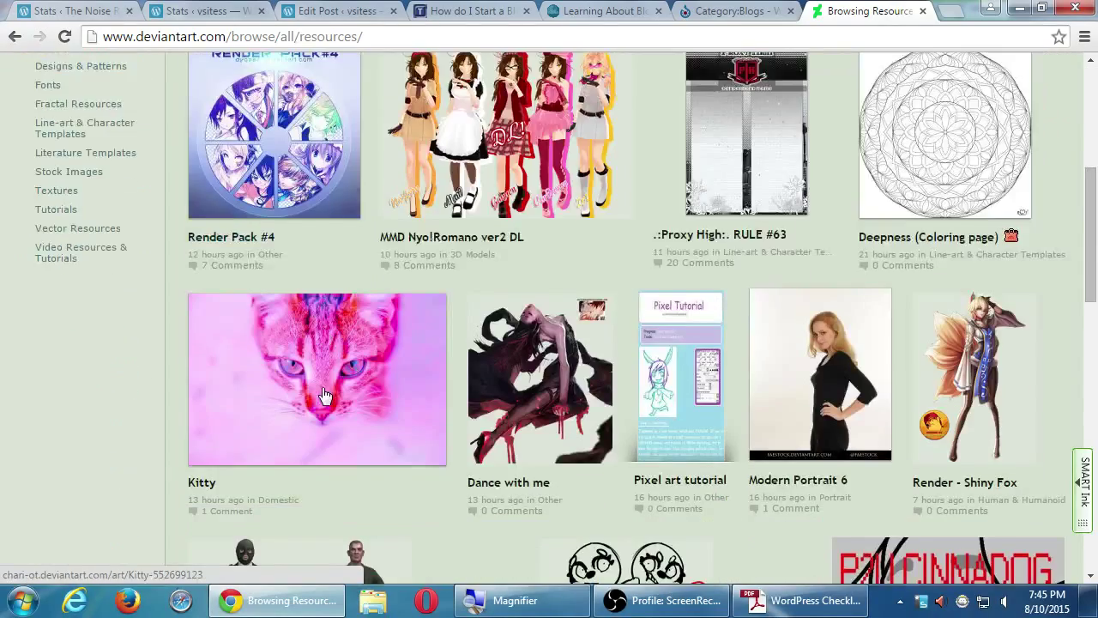
pyautogui.scroll(-5, 336, 395)
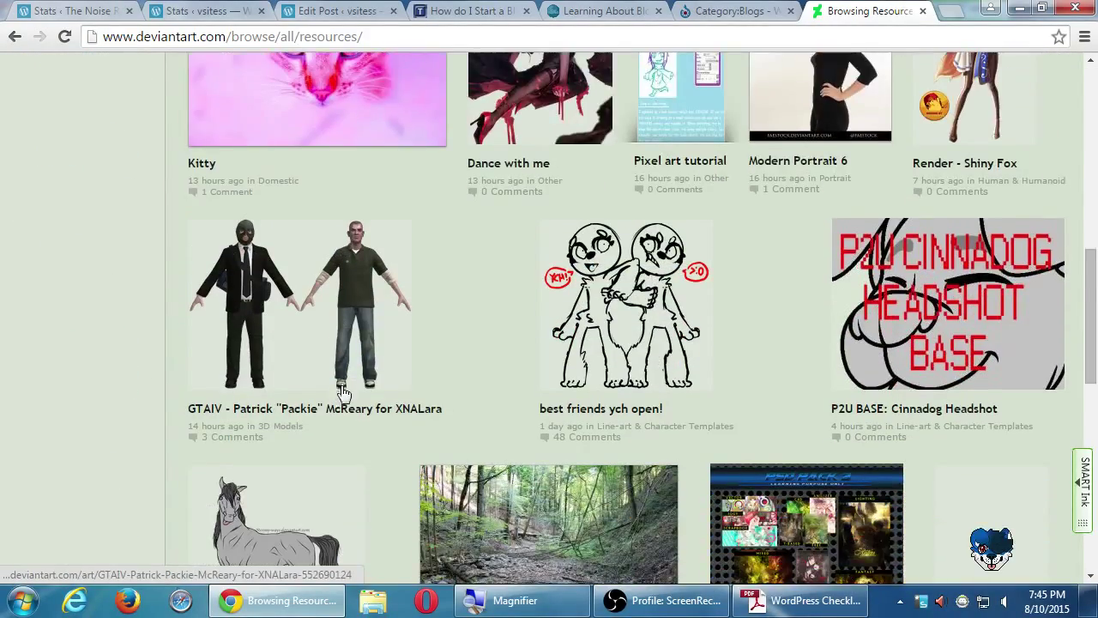
pyautogui.scroll(-1, 338, 393)
pyautogui.scroll(-2, 500, 351)
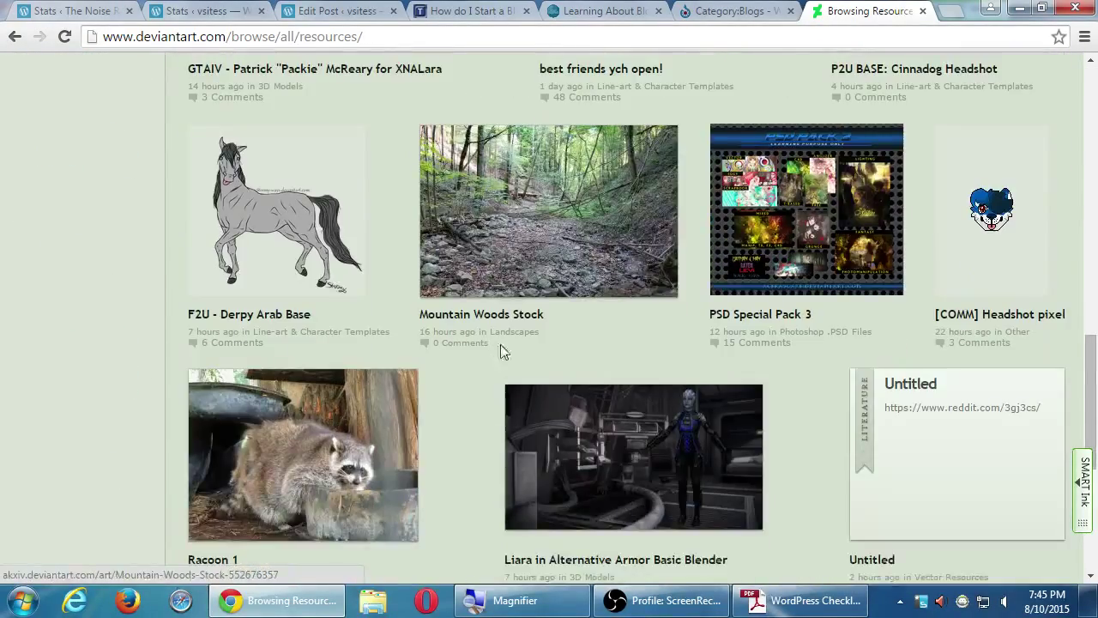
pyautogui.scroll(-4, 498, 350)
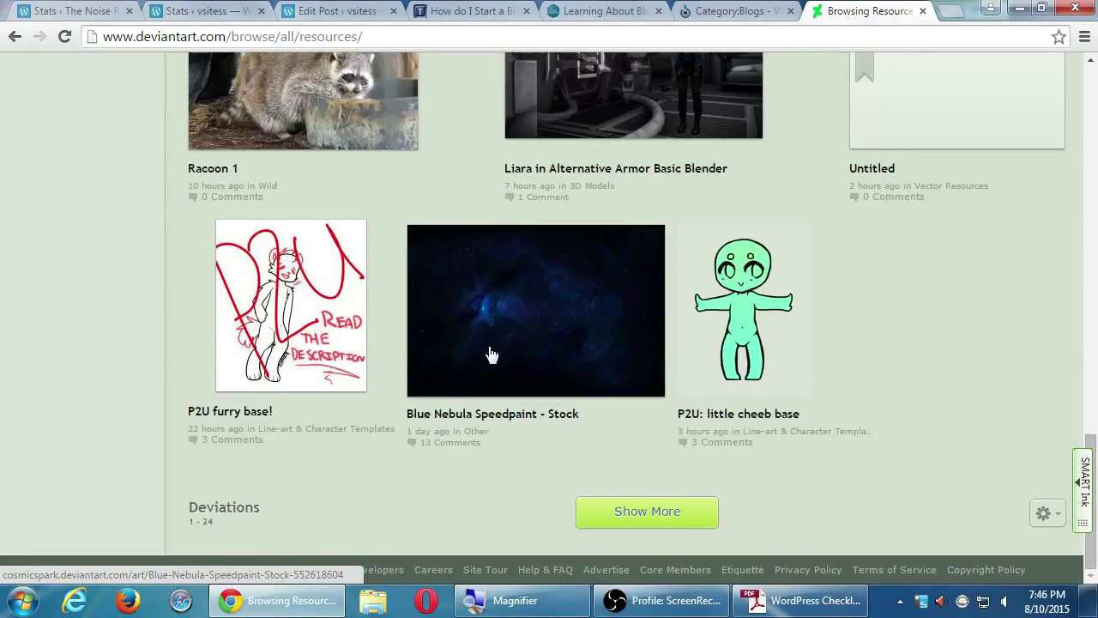
pyautogui.scroll(15, 496, 350)
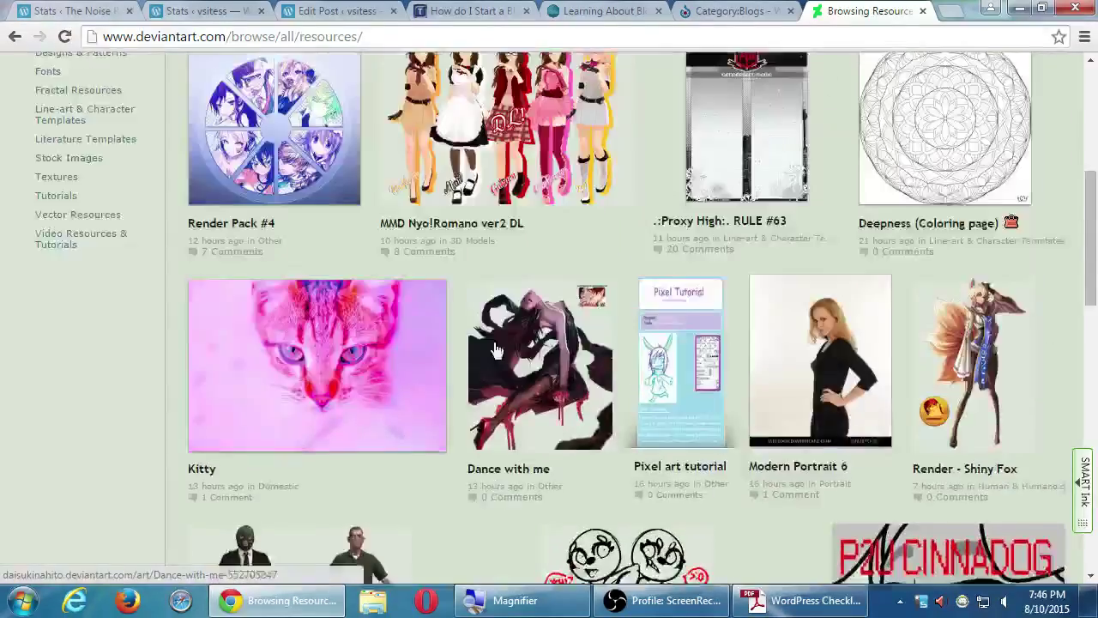
pyautogui.scroll(2, 498, 349)
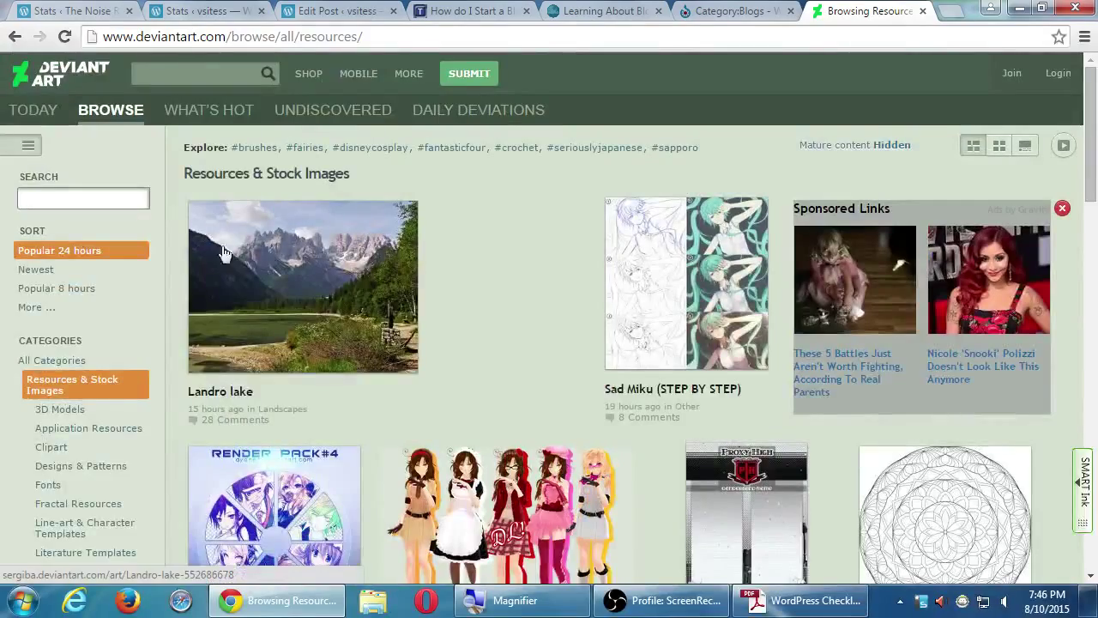
# Open the Stock Images subcategory on deviantART and search it for "blog".
pyautogui.scroll(-3, 202, 324)
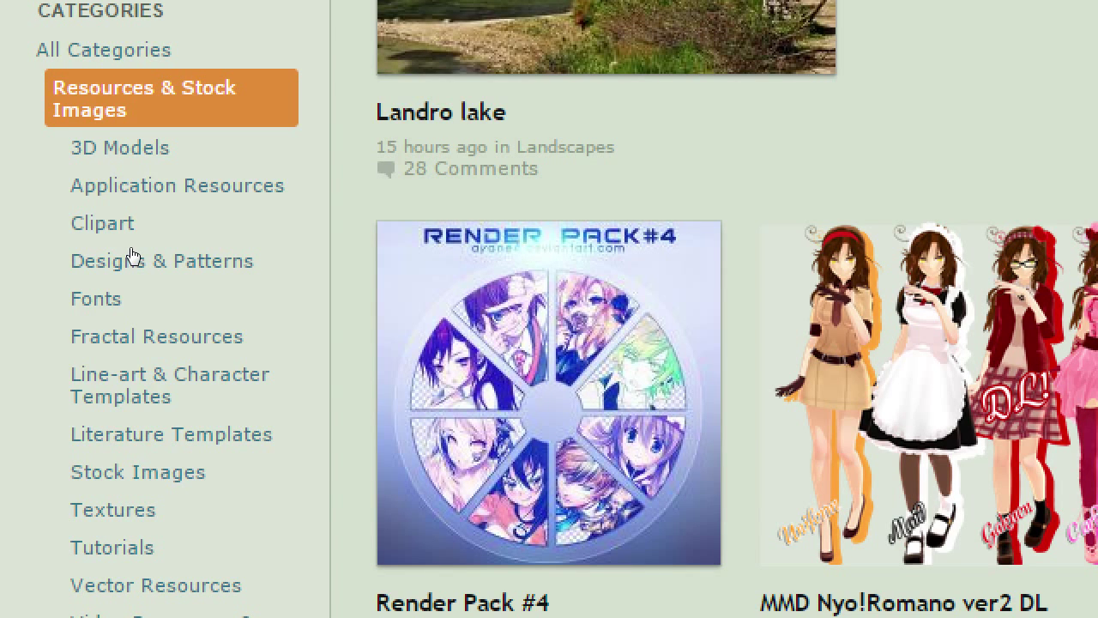
pyautogui.click(69, 439)
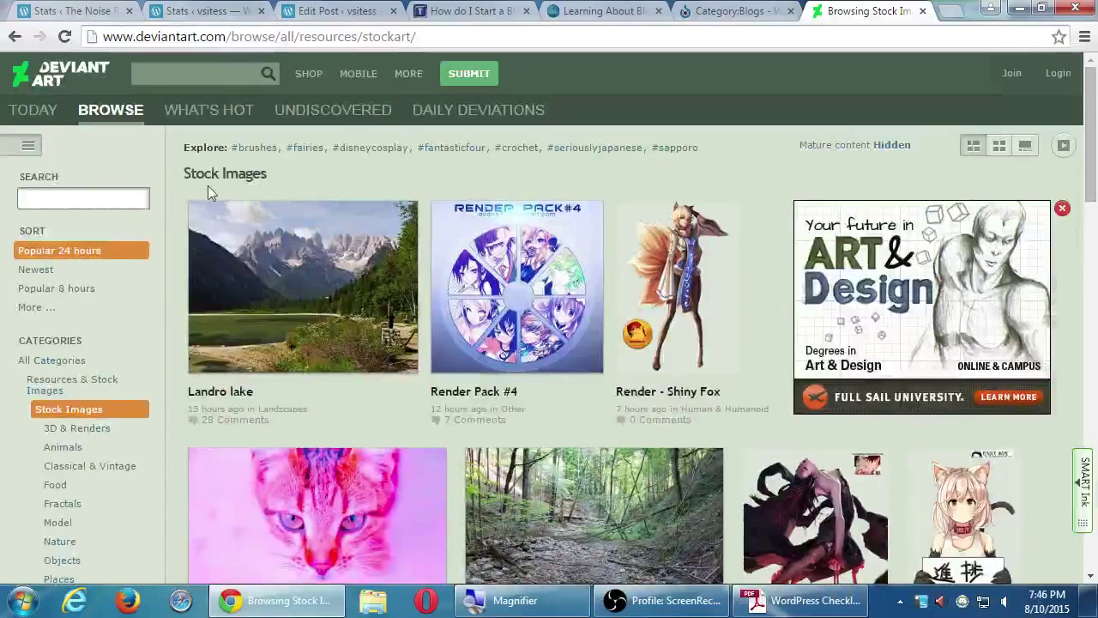
pyautogui.click(103, 198)
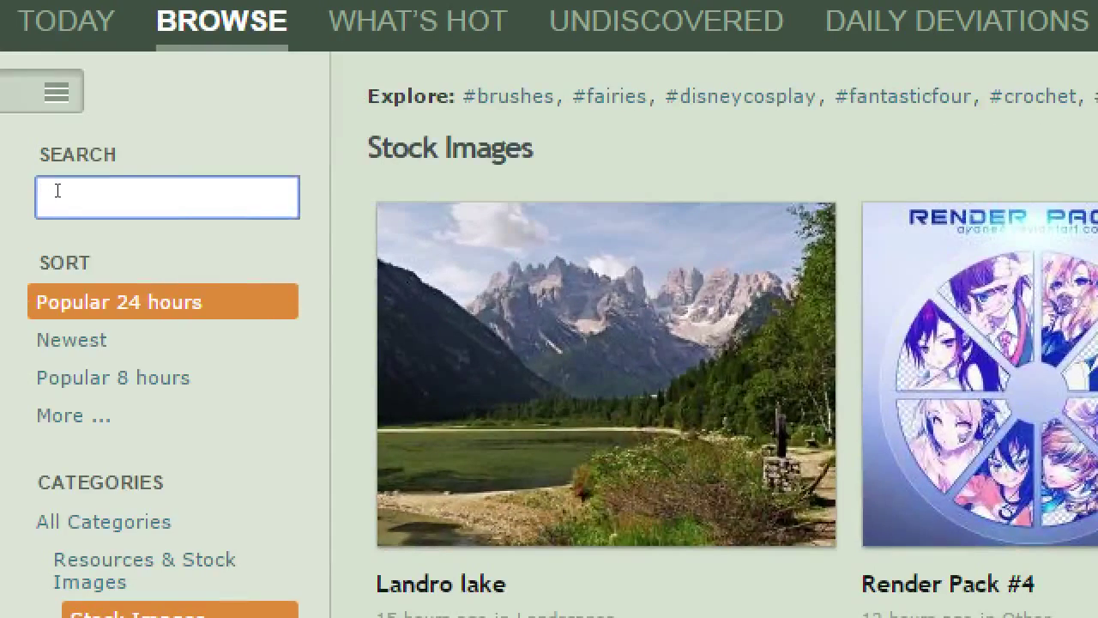
pyautogui.write('blog')
pyautogui.press('Return')
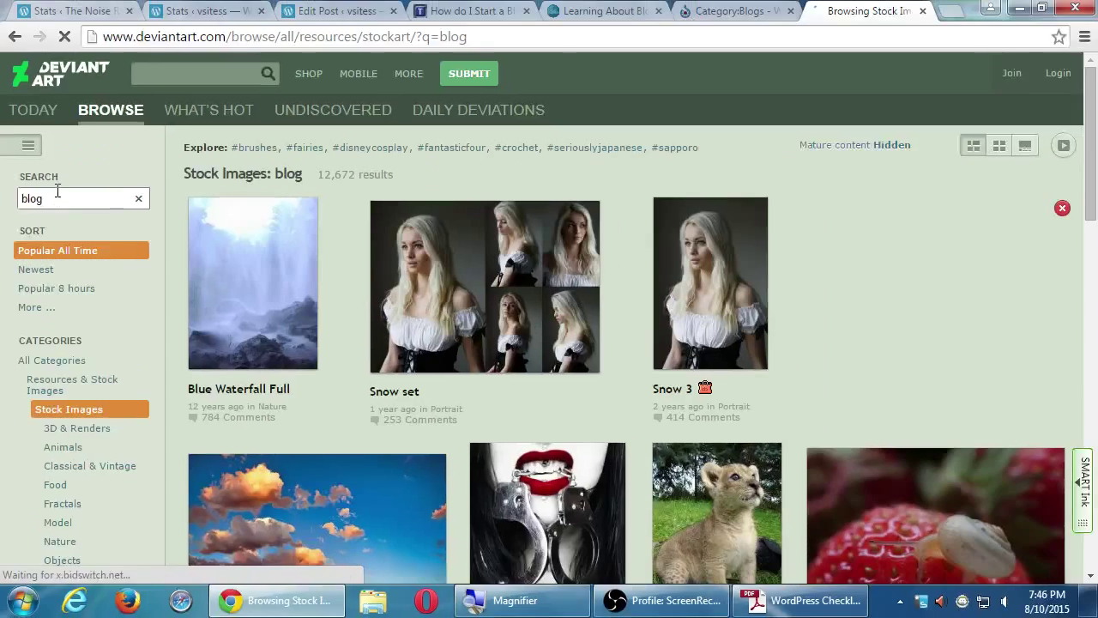
# Browse the "blog" stock image results, load more of them and return to the start of the results.
pyautogui.scroll(-8, 689, 404)
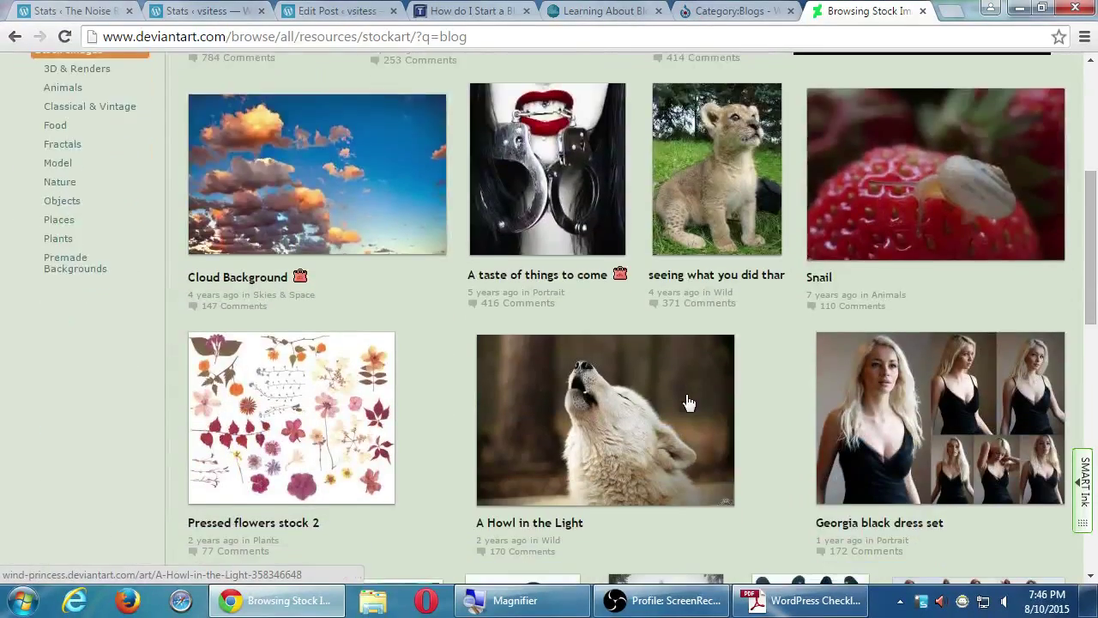
pyautogui.scroll(-6, 689, 403)
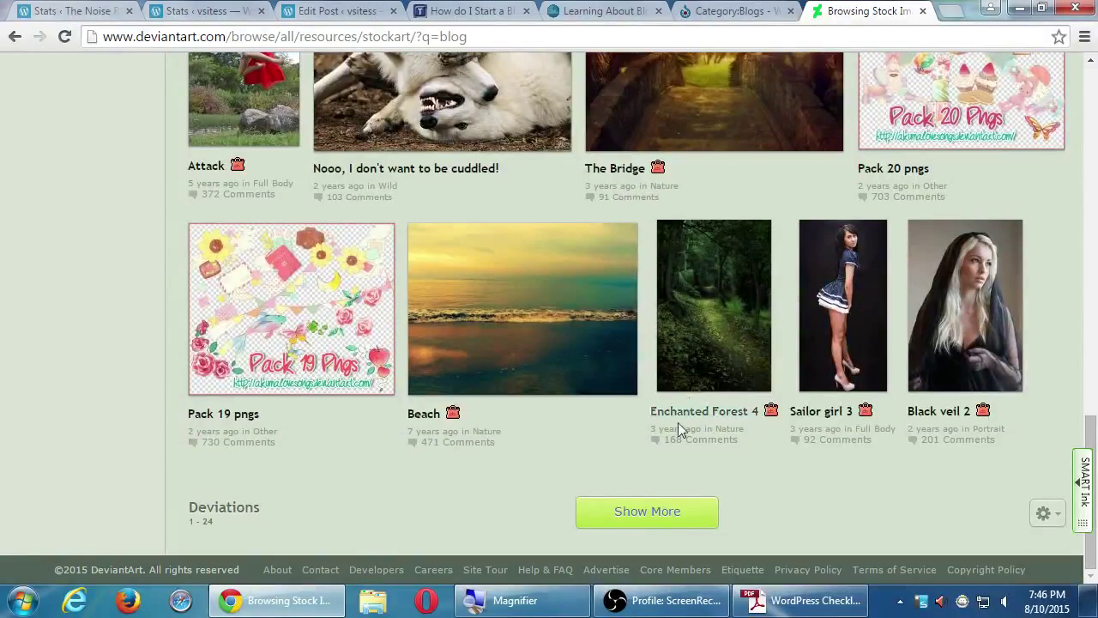
pyautogui.click(689, 518)
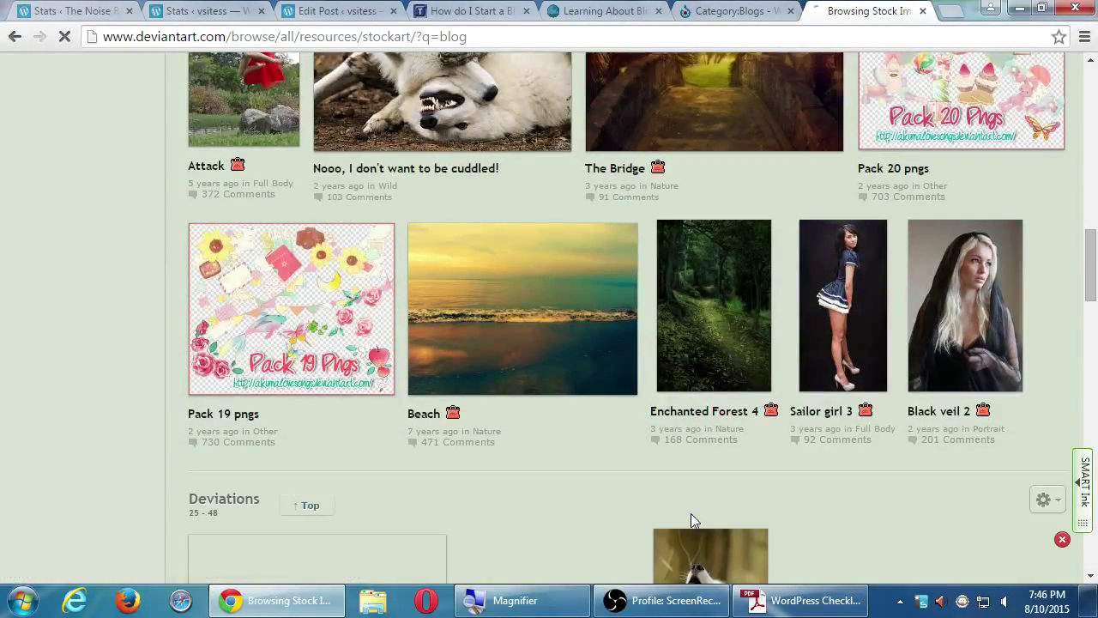
pyautogui.scroll(-5, 694, 511)
pyautogui.scroll(-8, 639, 477)
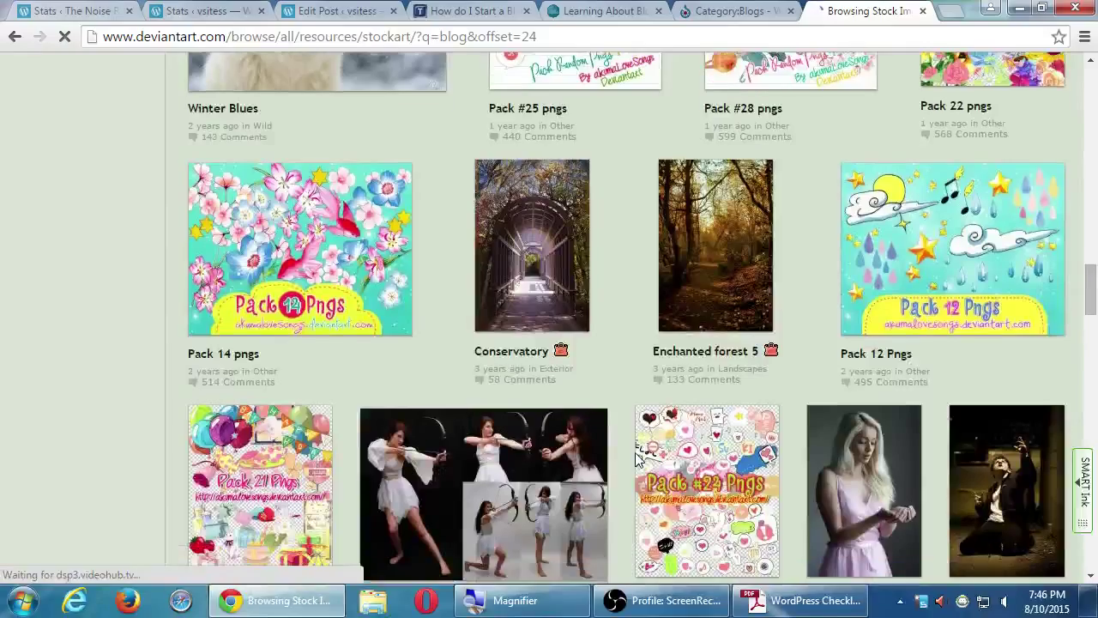
pyautogui.scroll(-4, 639, 461)
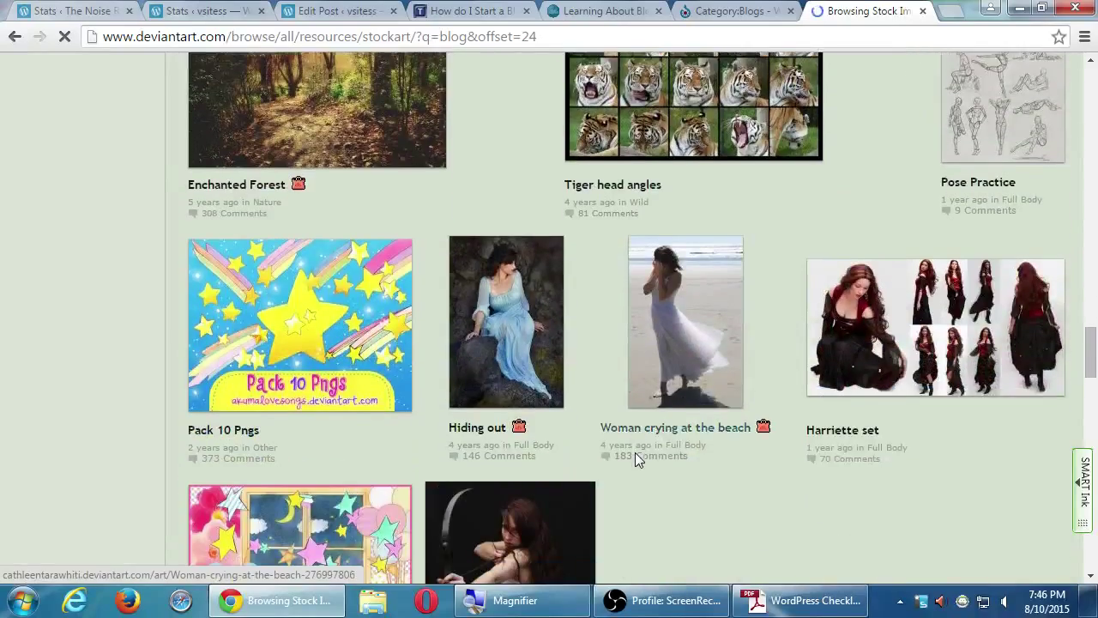
pyautogui.scroll(1, 635, 459)
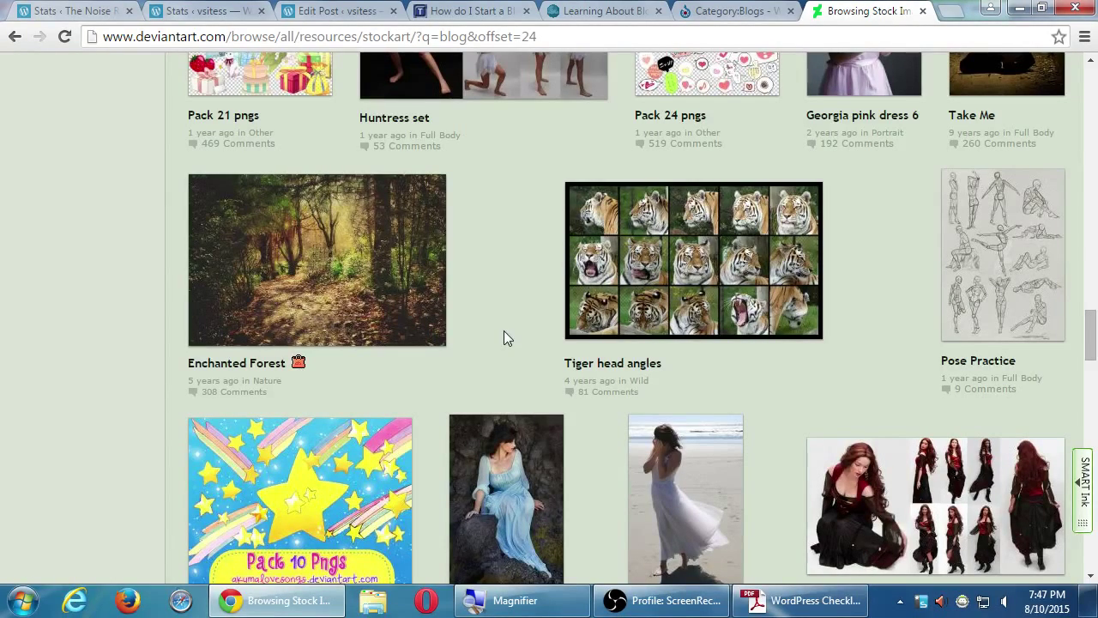
pyautogui.hotkey('alt', 'Left')
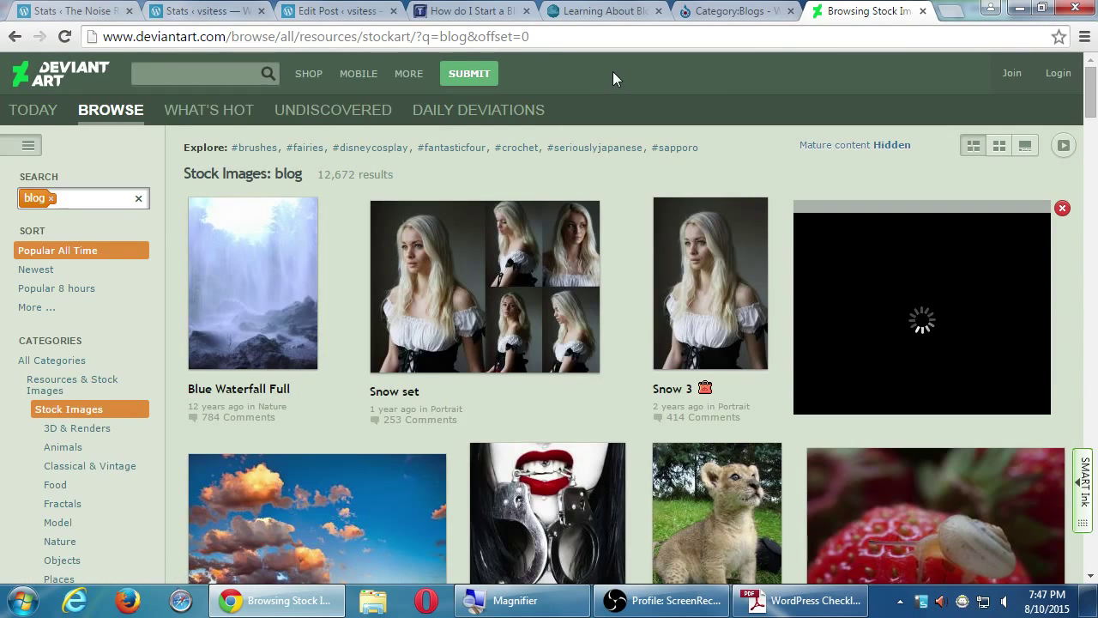
# Narrow the "blog" search to the Plants subcategory and look through its images.
pyautogui.scroll(-2, 139, 425)
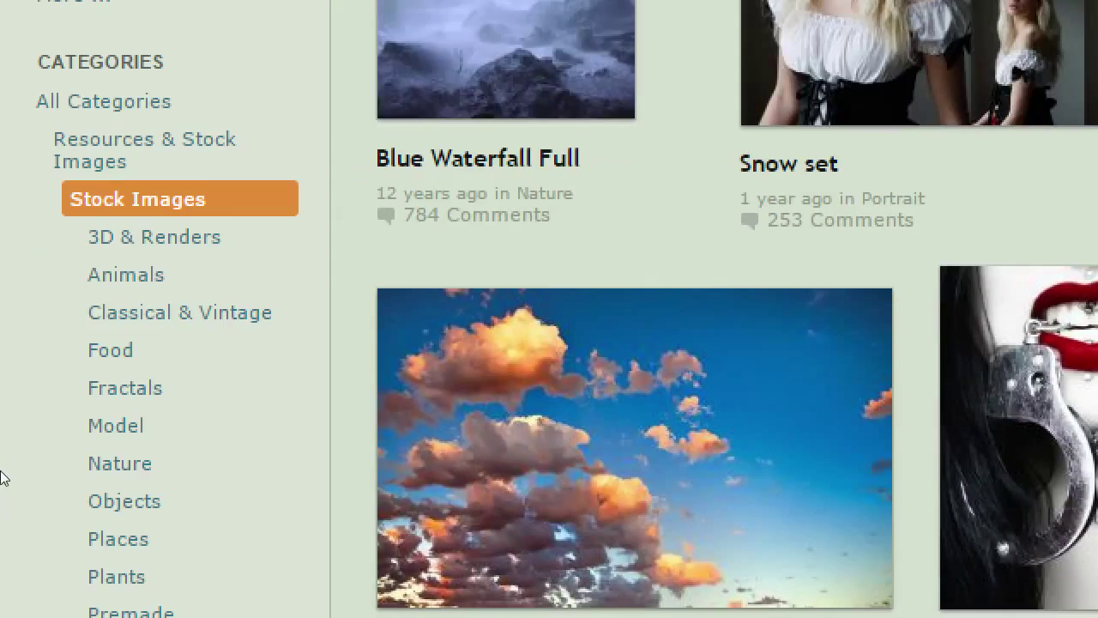
pyautogui.scroll(-2, 1, 478)
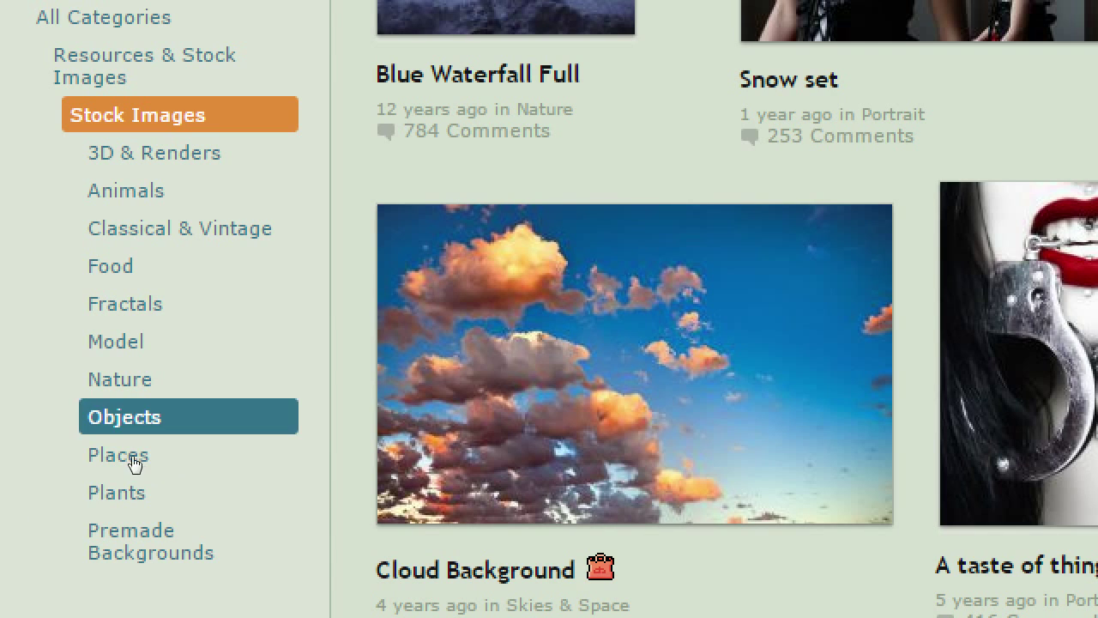
pyautogui.click(61, 496)
pyautogui.scroll(-2, 323, 472)
pyautogui.scroll(-10, 323, 465)
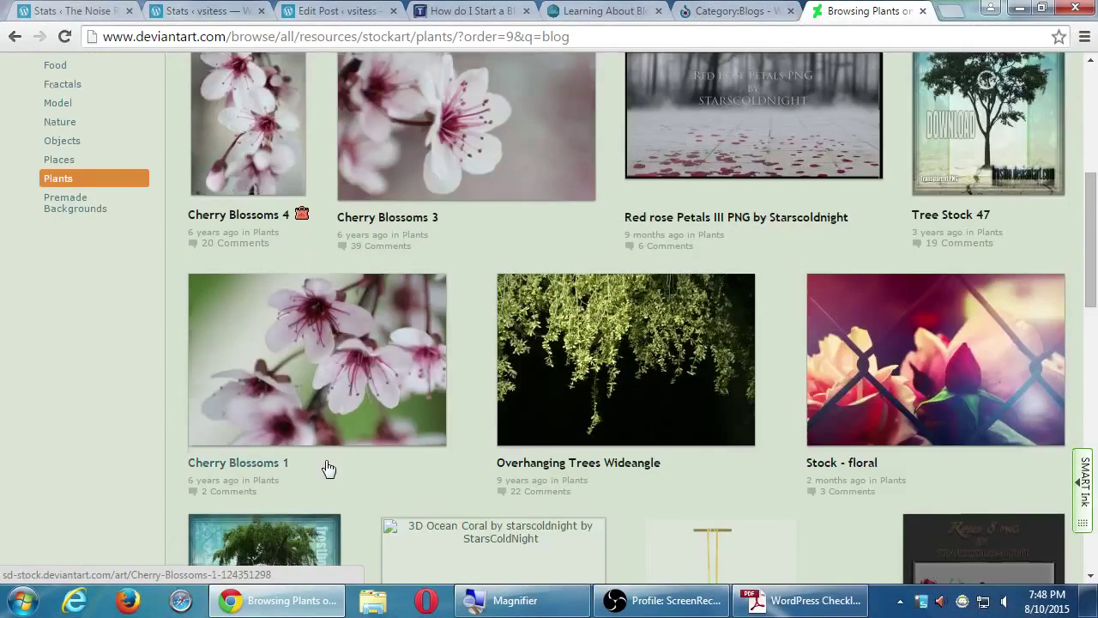
pyautogui.scroll(-3, 327, 467)
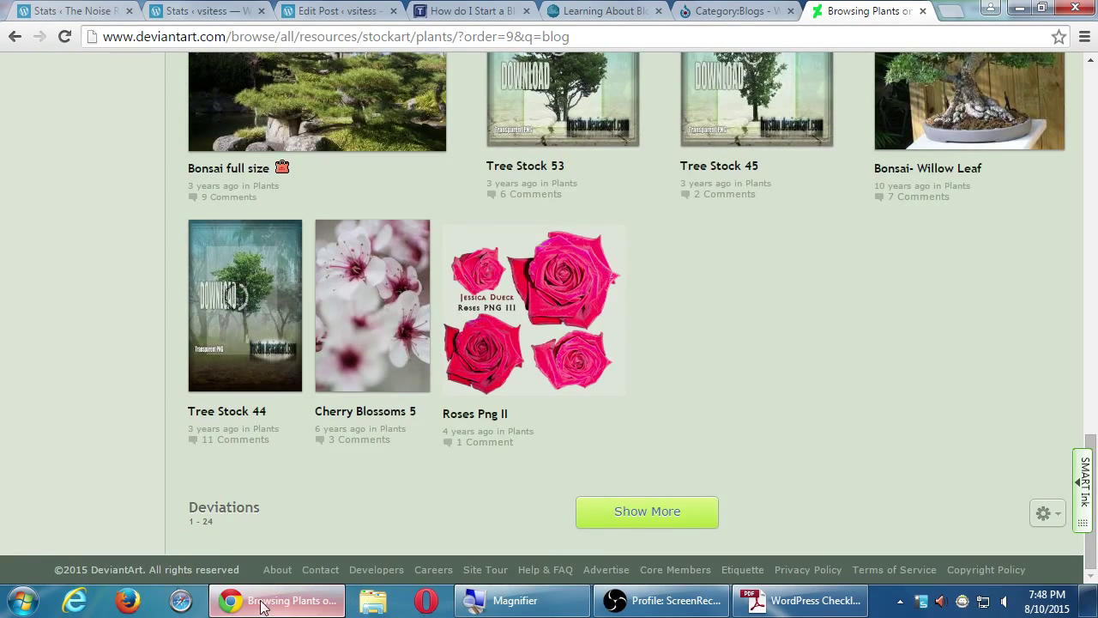
# Switch to the WordPress post editor and review the draft's headings and text.
pyautogui.click(318, 10)
pyautogui.moveTo(1091, 89); pyautogui.dragTo(1090, 138)
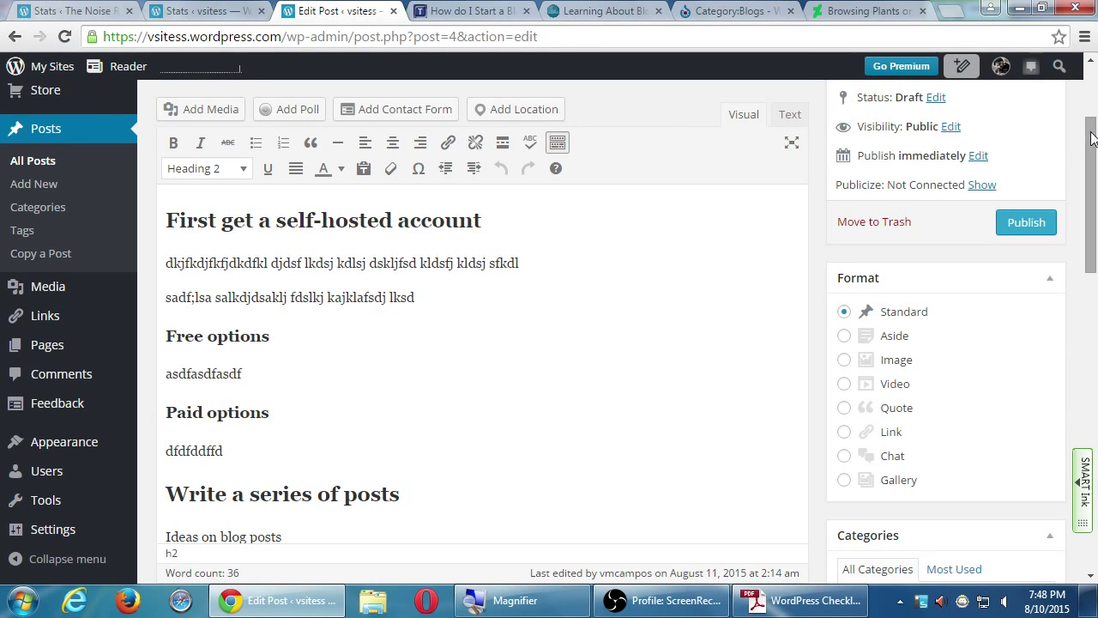
pyautogui.scroll(-1, 1093, 169)
pyautogui.moveTo(1092, 169)
pyautogui.mouseDown()
pyautogui.moveTo(1087, 228)
pyautogui.moveTo(1090, 160)
pyautogui.mouseUp()
# Go back from the Wikimedia Commons Blogs category to the Pixabay search results for "Blogging".
pyautogui.click(596, 11)
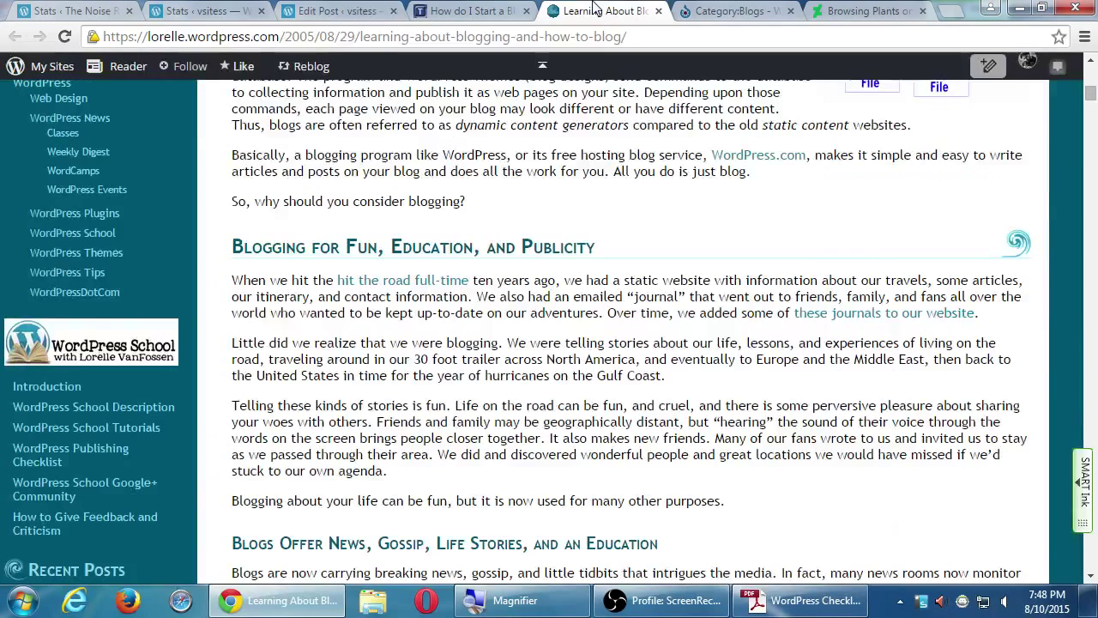
pyautogui.click(734, 11)
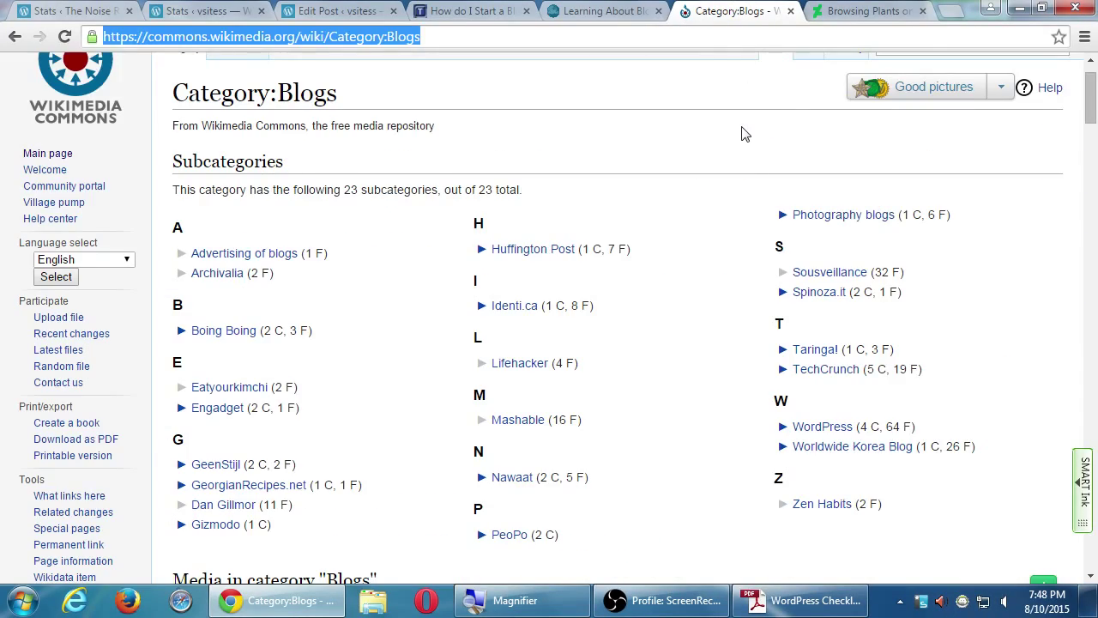
pyautogui.hotkey('alt', 'Left')
pyautogui.hotkey('alt', 'Left')
pyautogui.hotkey('alt', 'Left')
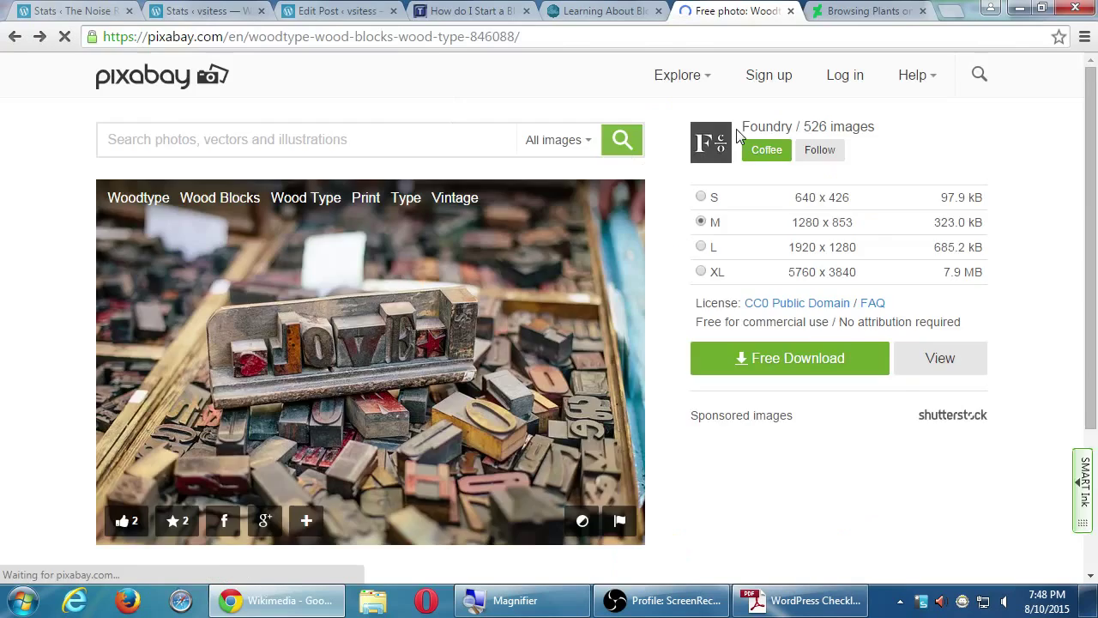
pyautogui.hotkey('alt', 'Left')
pyautogui.scroll(-5, 735, 151)
# Show the desktop, open a maximized Windows Explorer window and display the instructor account's Downloads folder.
pyautogui.press('super+d')
pyautogui.click(540, 246)
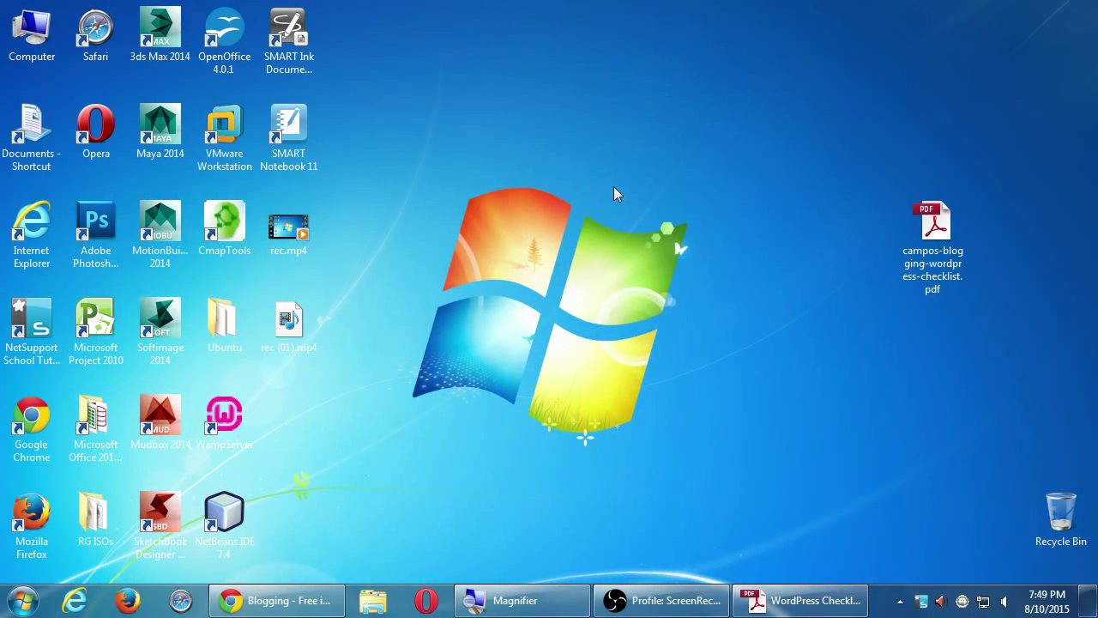
pyautogui.press('super+e')
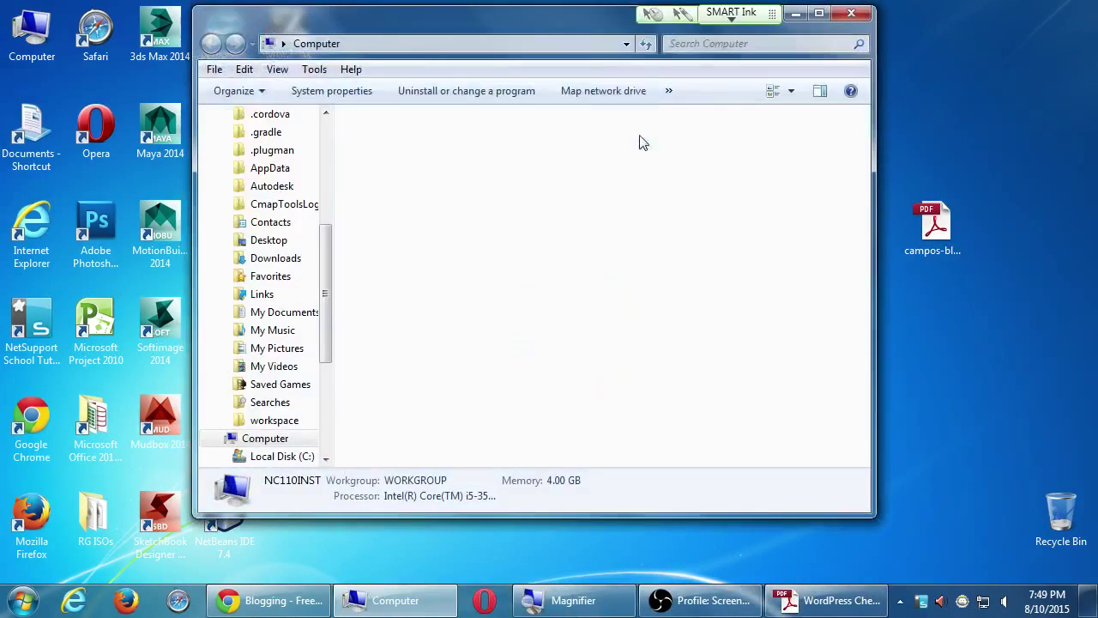
pyautogui.doubleClick(596, 24)
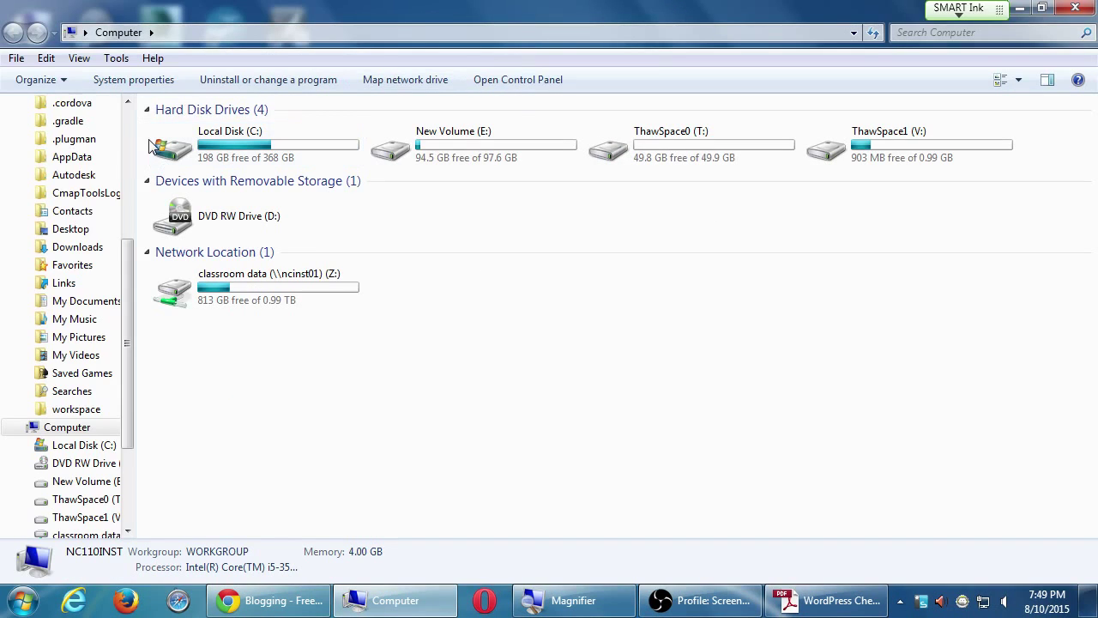
pyautogui.scroll(5, 123, 123)
pyautogui.click(69, 148)
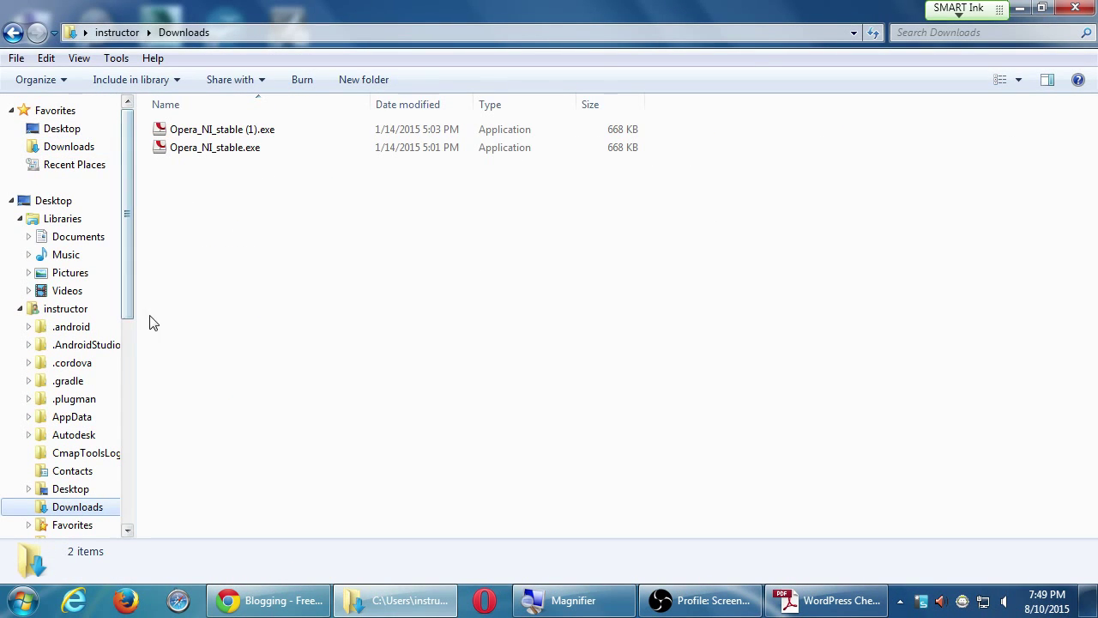
# Check the Downloads folder in C:\Users\lab, then return to the Pixabay results in Chrome.
pyautogui.click(130, 348)
pyautogui.click(86, 302)
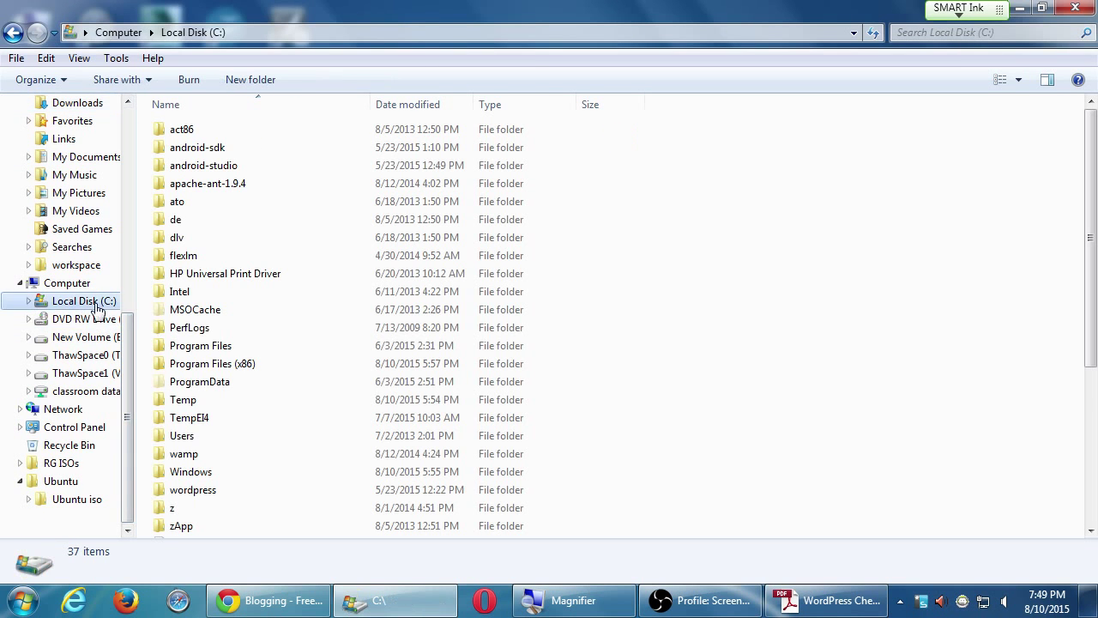
pyautogui.click(184, 310)
pyautogui.press('u')
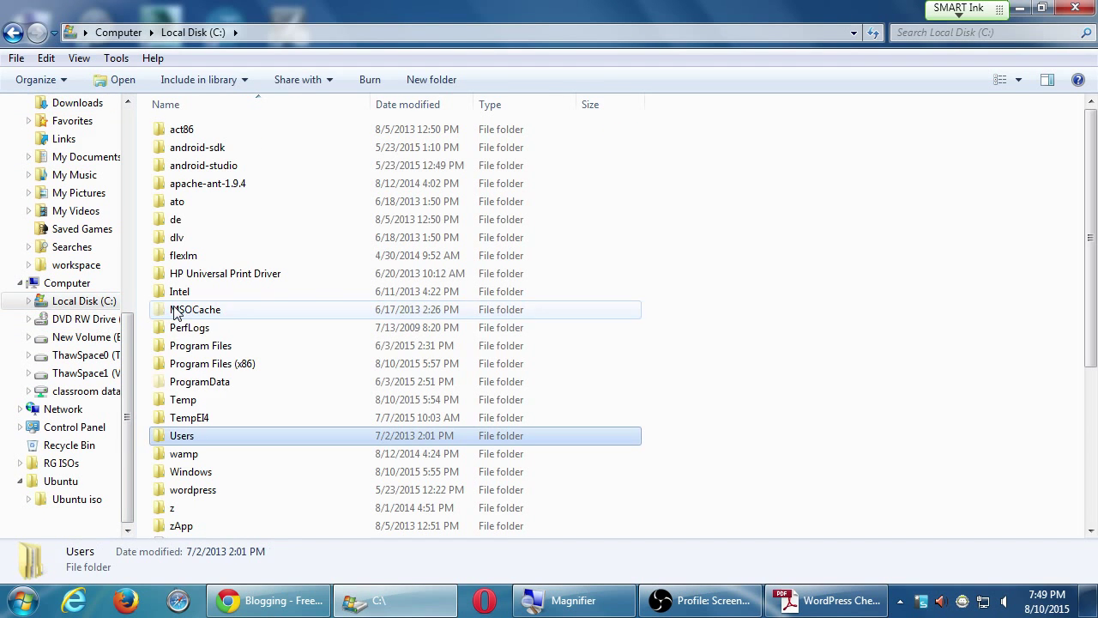
pyautogui.doubleClick(171, 438)
pyautogui.doubleClick(179, 220)
pyautogui.click(179, 311)
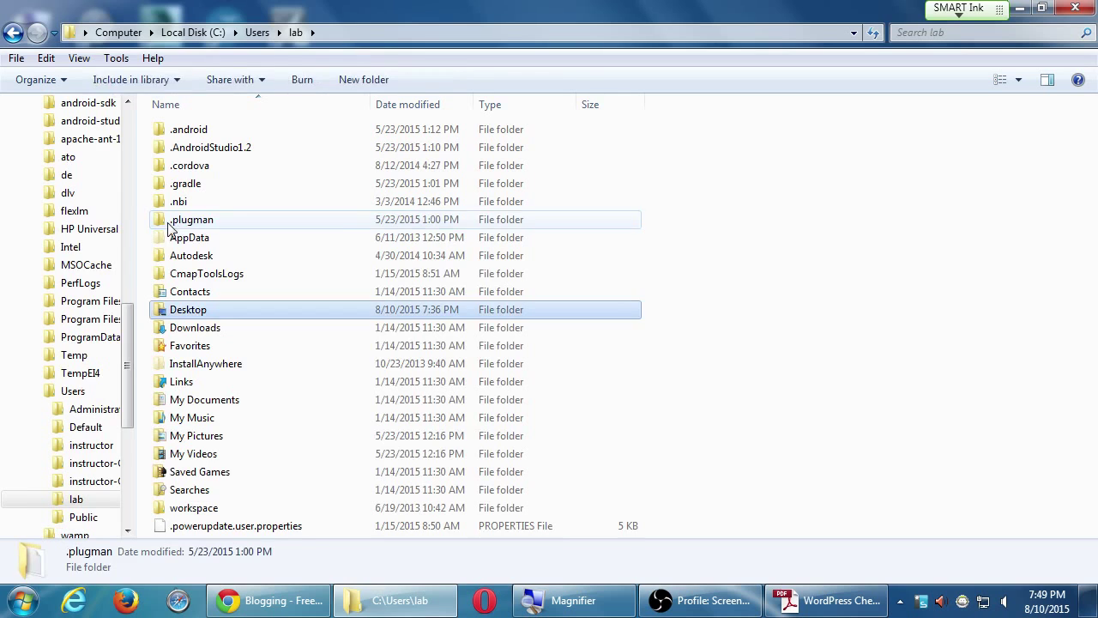
pyautogui.doubleClick(193, 332)
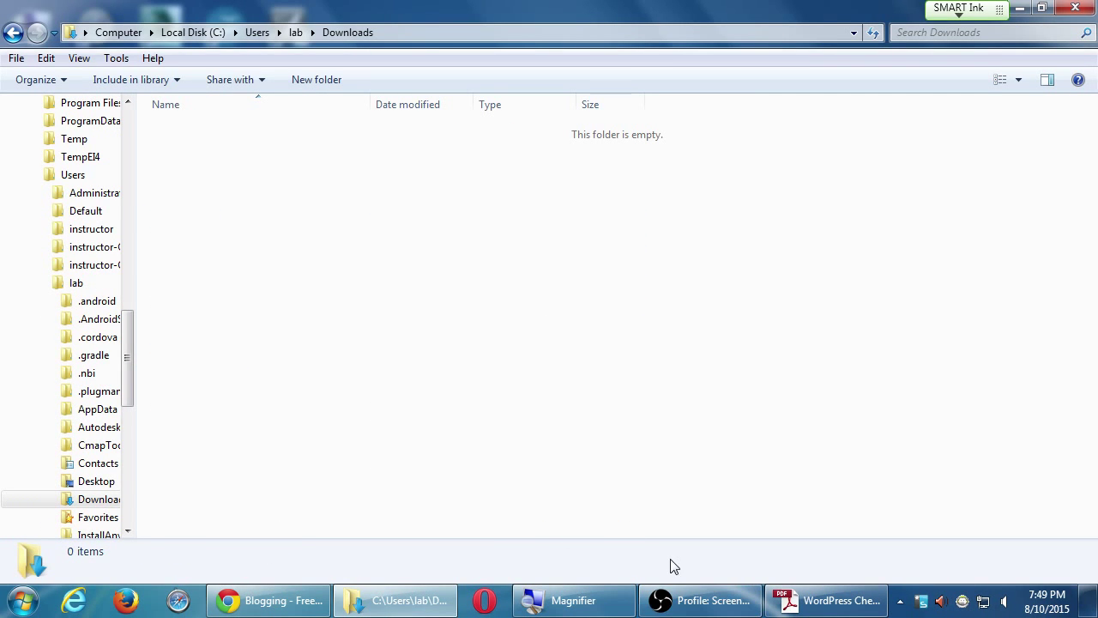
pyautogui.click(268, 600)
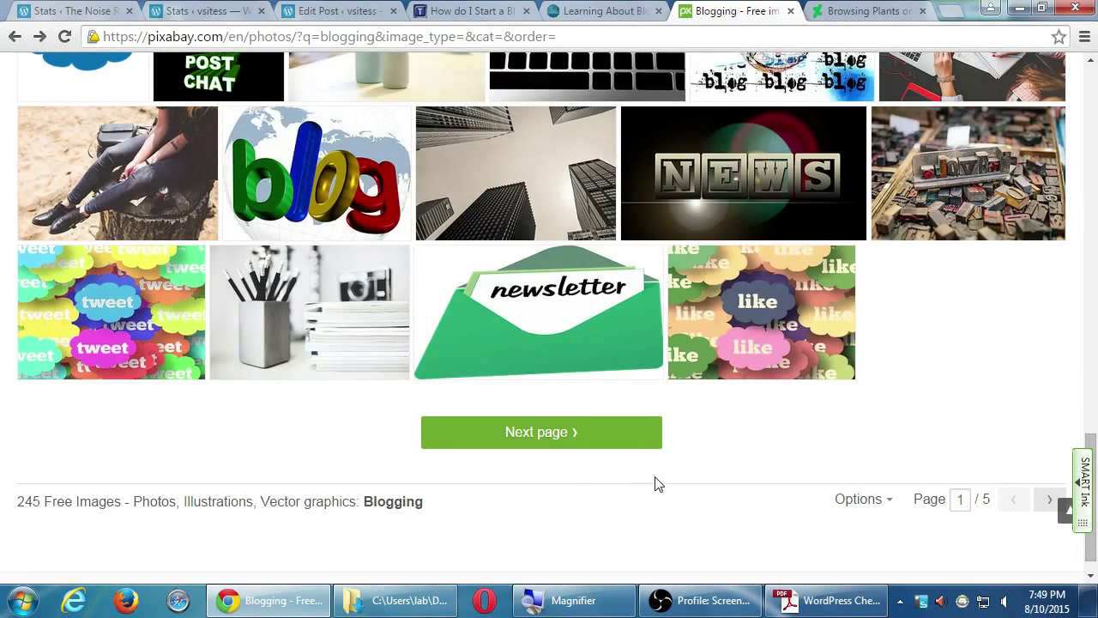
# Download the free Pixabay photo of hands typing on a black keyboard at M size (1280 x 853), completing the captcha.
pyautogui.scroll(3, 665, 477)
pyautogui.scroll(2, 665, 471)
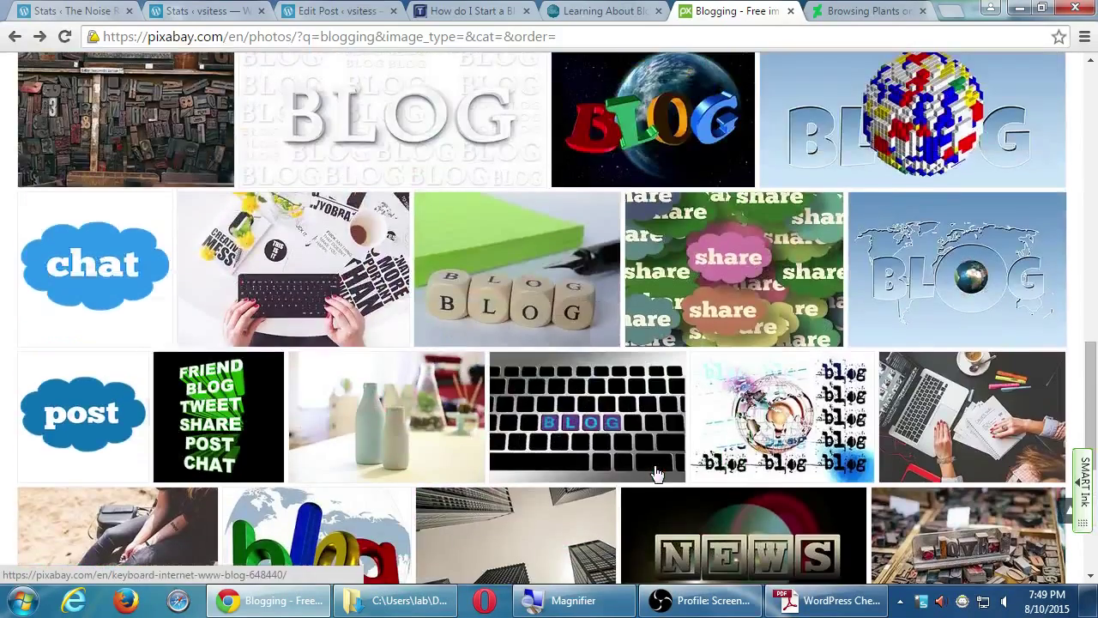
pyautogui.click(327, 255)
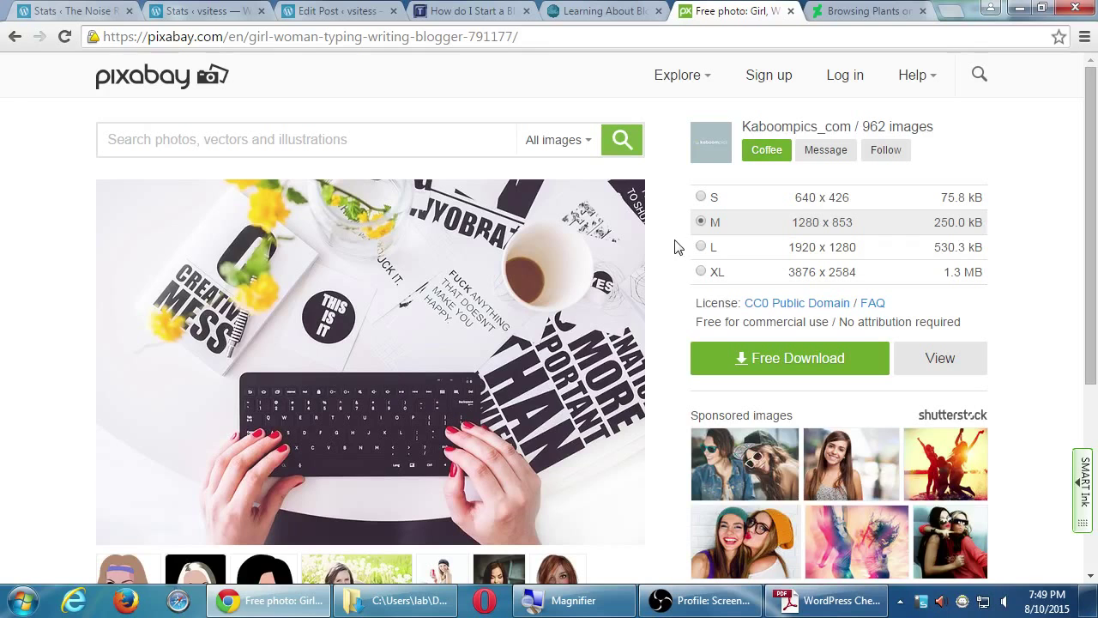
pyautogui.click(755, 359)
pyautogui.click(589, 387)
pyautogui.write('232')
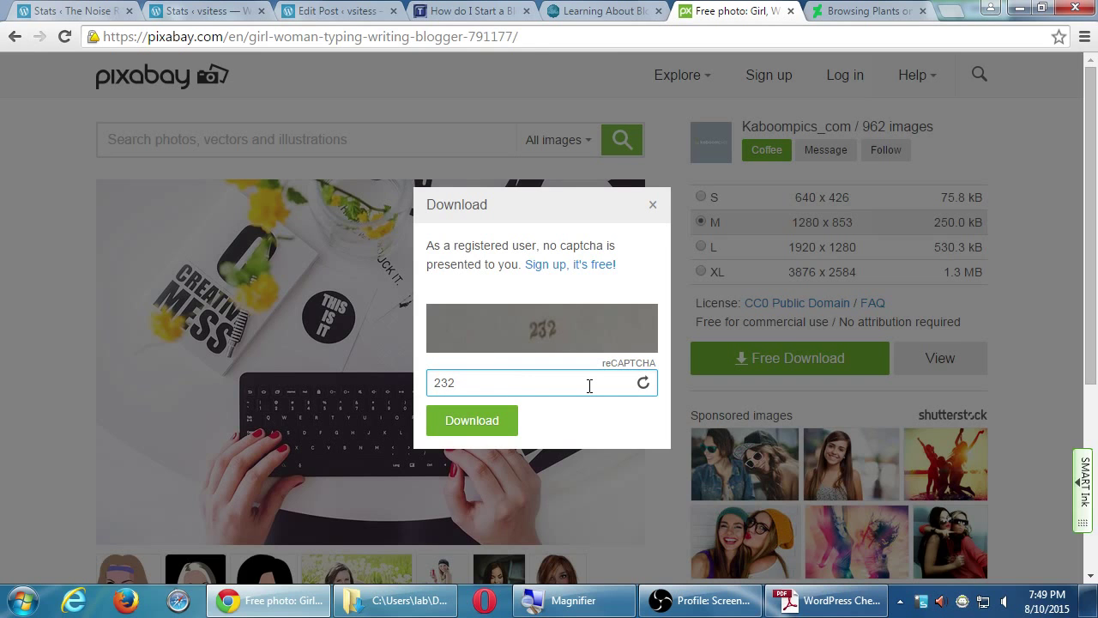
pyautogui.click(463, 421)
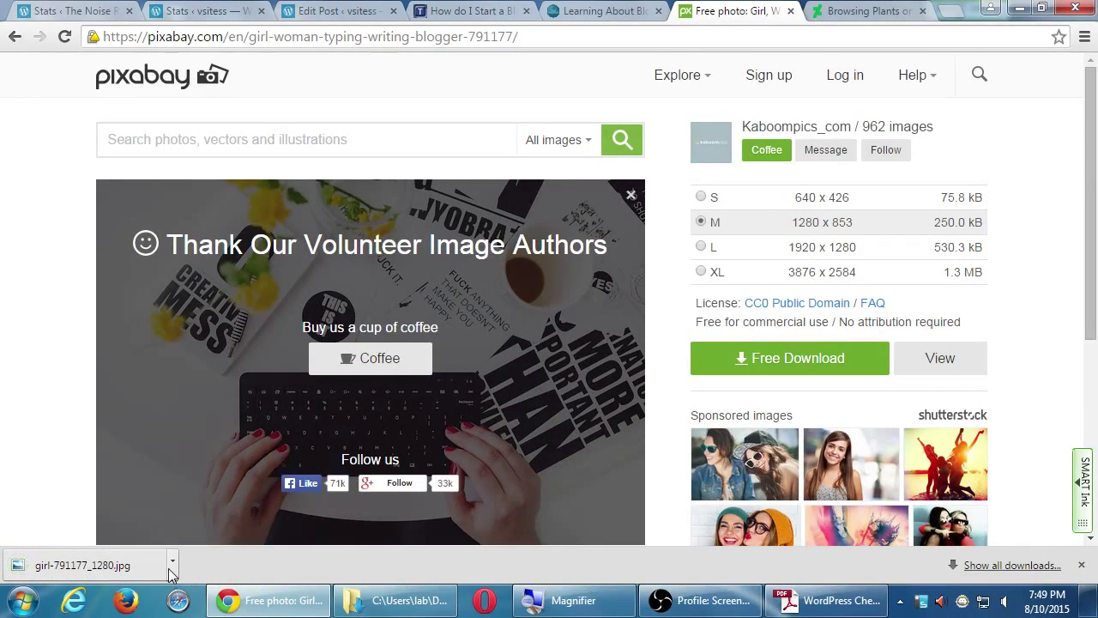
# Show the downloaded girl-791177_1280.jpg in its folder, move it to the Desktop in Favorites, and return to the Pixabay page.
pyautogui.click(175, 558)
pyautogui.click(195, 507)
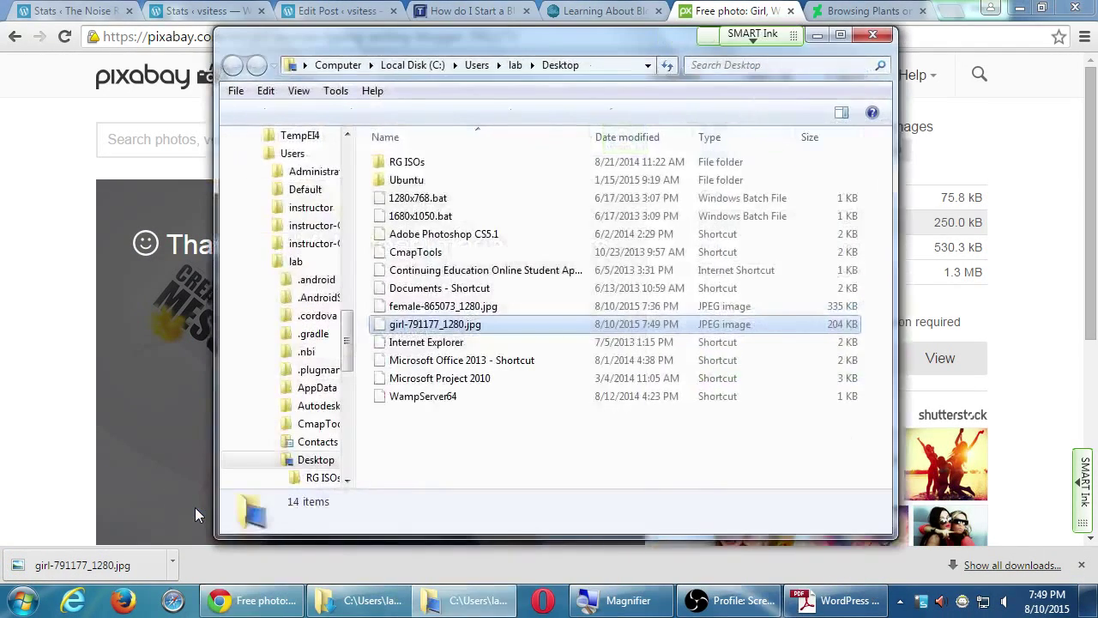
pyautogui.scroll(10, 350, 170)
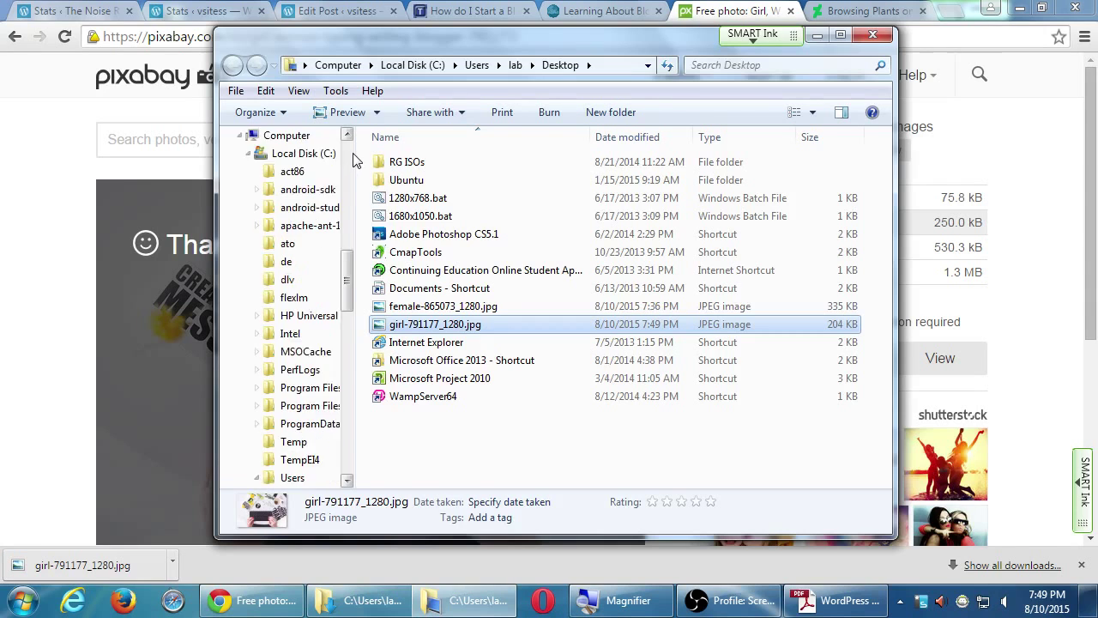
pyautogui.moveTo(389, 333); pyautogui.dragTo(278, 165)
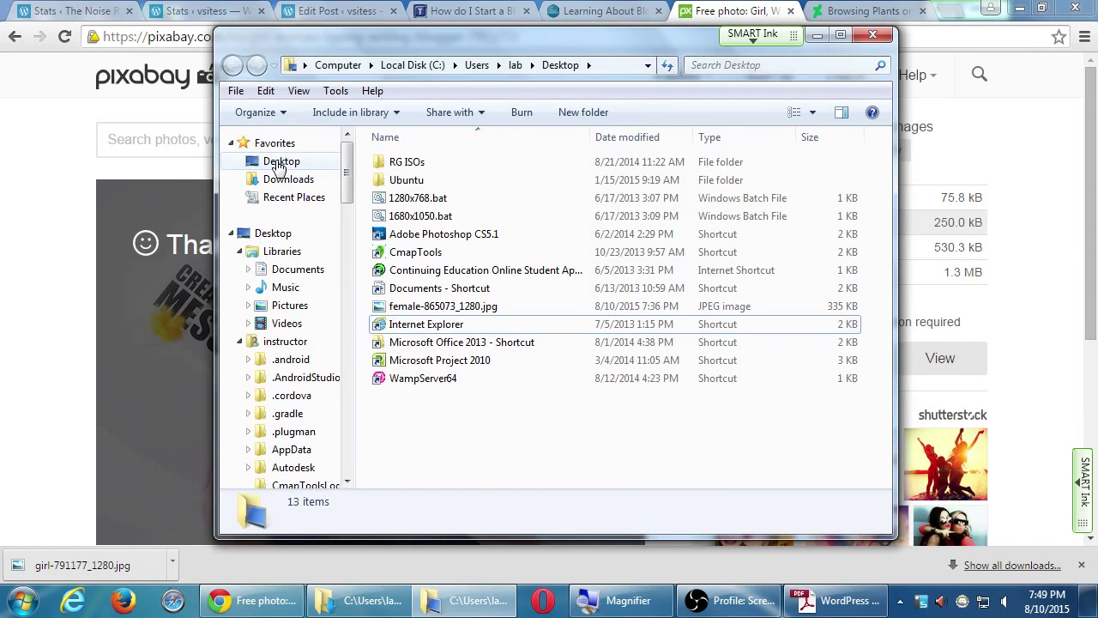
pyautogui.click(1040, 191)
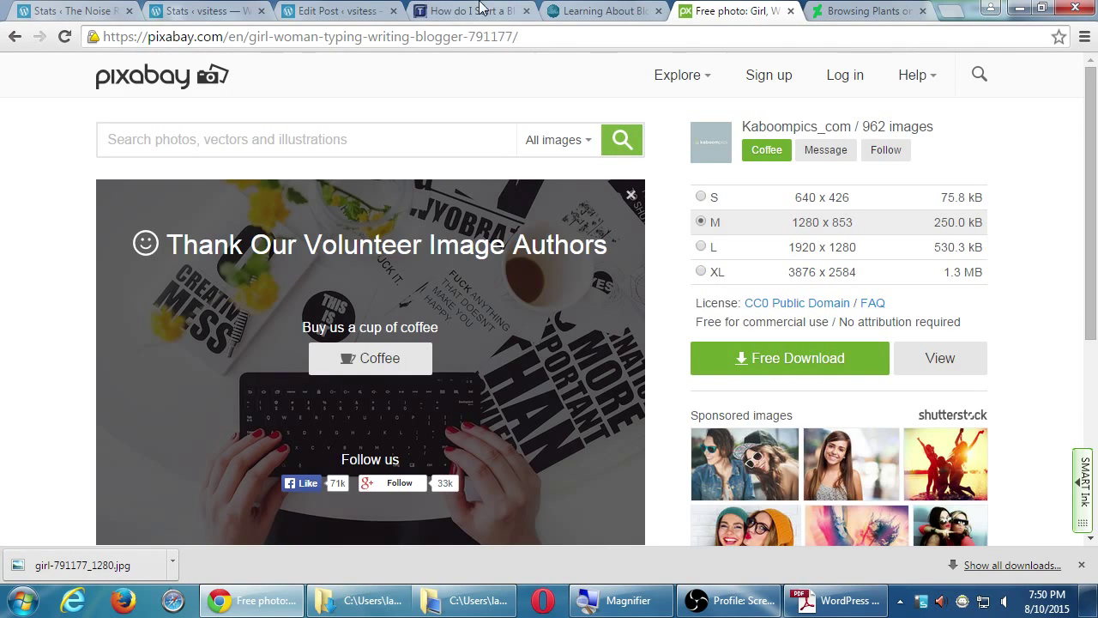
# Switch to the WordPress post editor, dismiss the browser's downloads bar and review the draft.
pyautogui.click(328, 10)
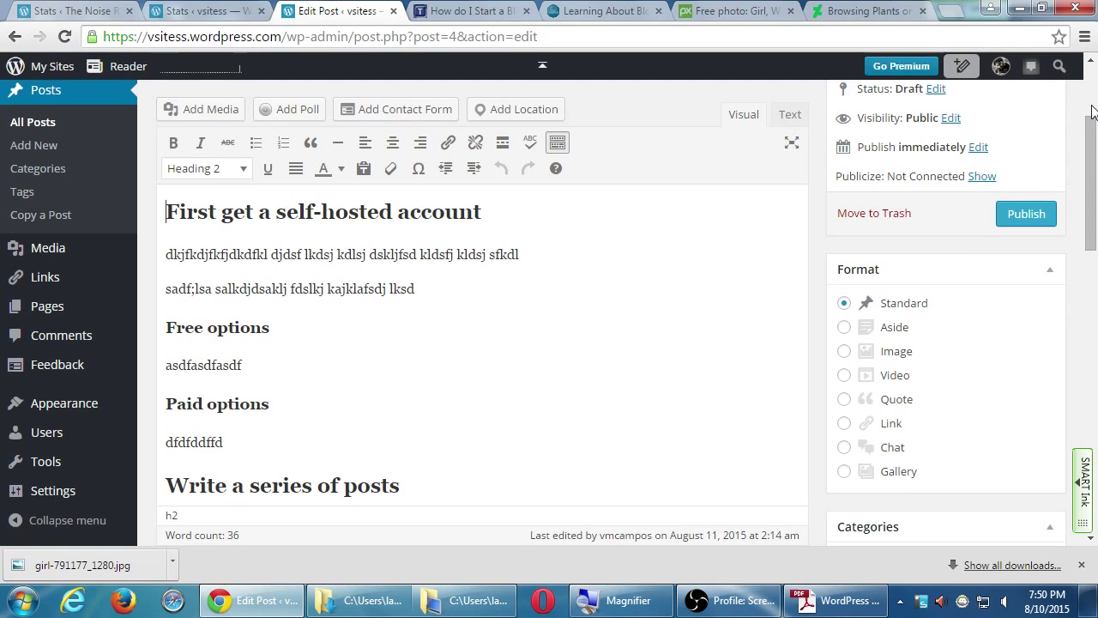
pyautogui.click(1082, 565)
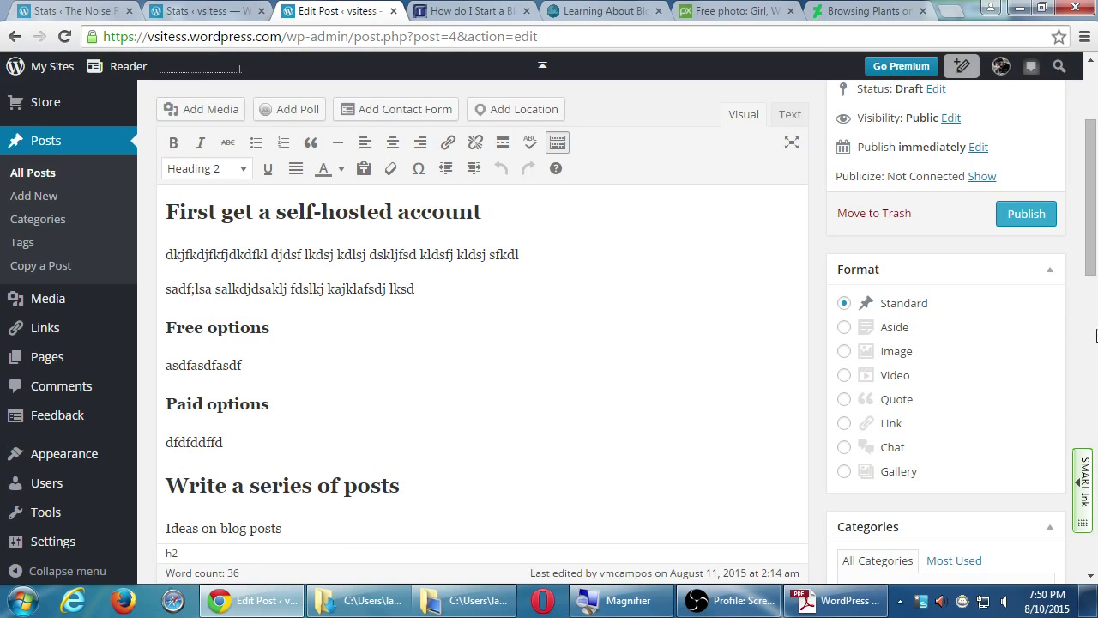
pyautogui.moveTo(1097, 297); pyautogui.dragTo(1089, 276)
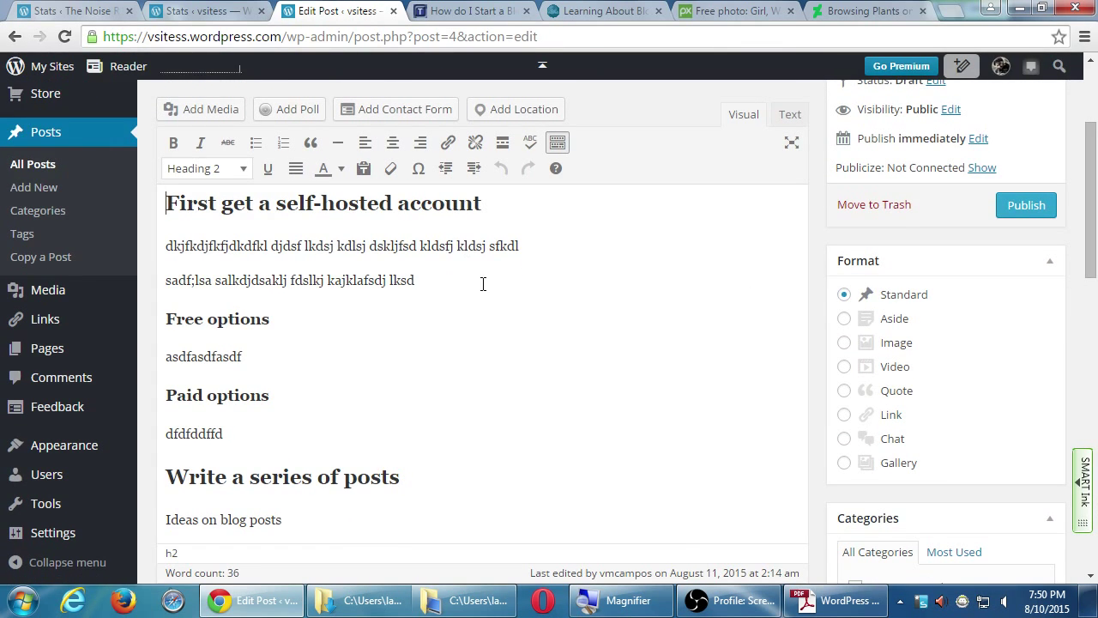
pyautogui.scroll(-1, 517, 532)
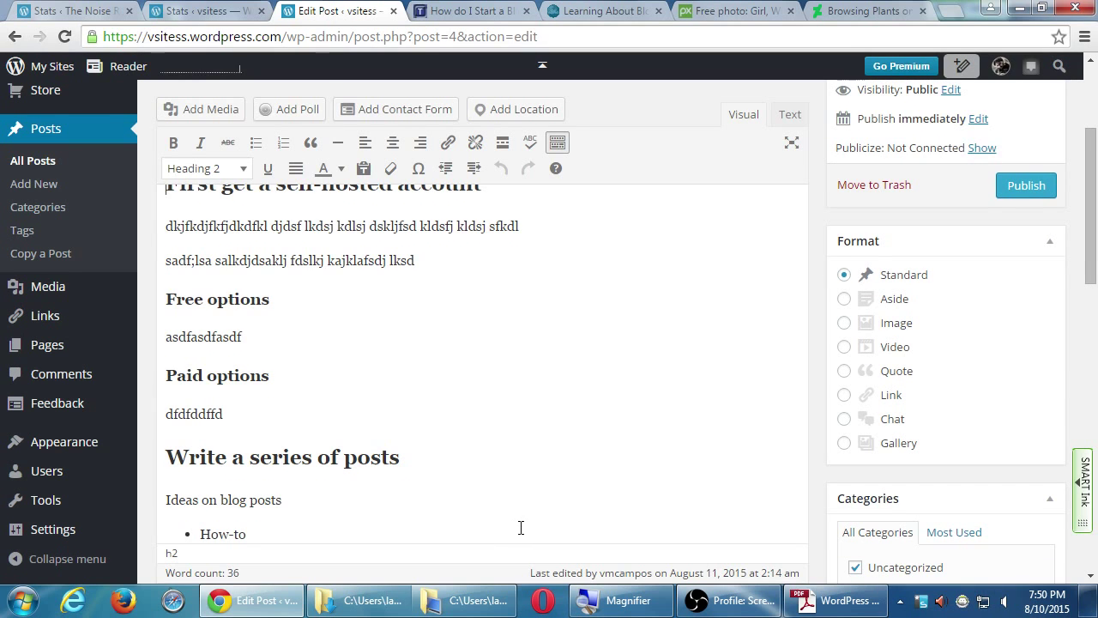
pyautogui.scroll(3, 474, 532)
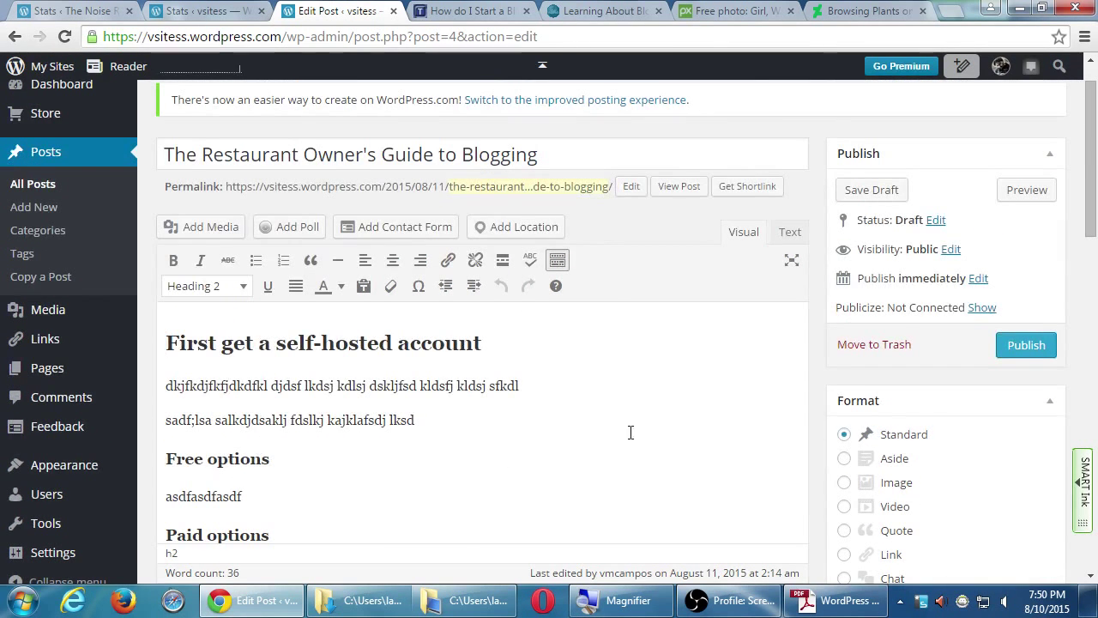
# Check the Links, Organizing and Read More items of the WordPress Checklist in Adobe Reader, then return to the post editor in Chrome.
pyautogui.click(831, 601)
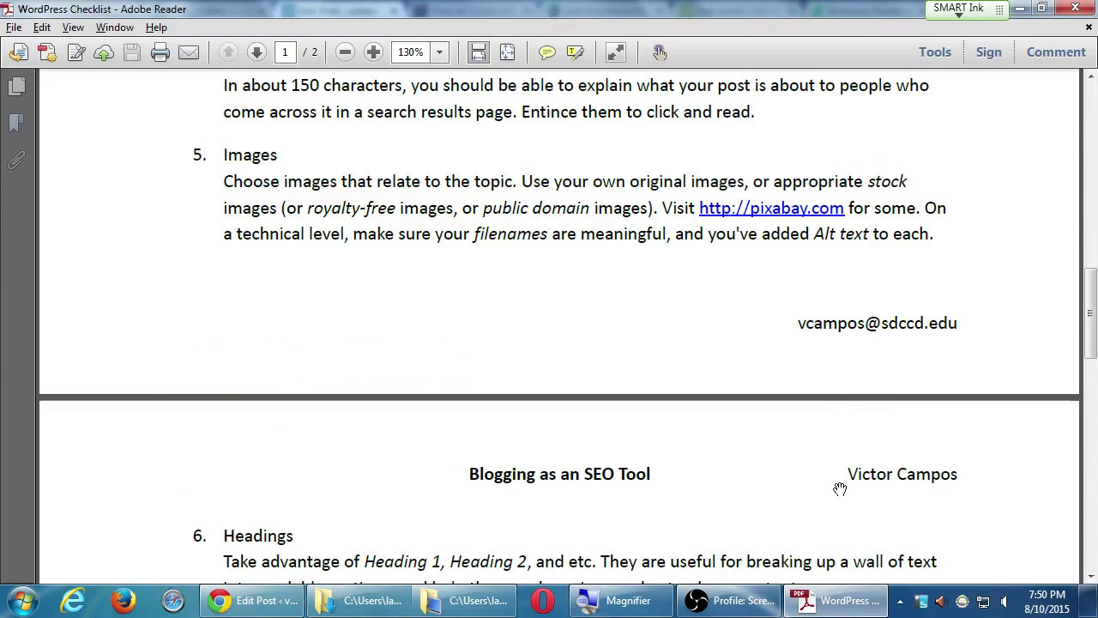
pyautogui.moveTo(1088, 332); pyautogui.dragTo(1088, 434)
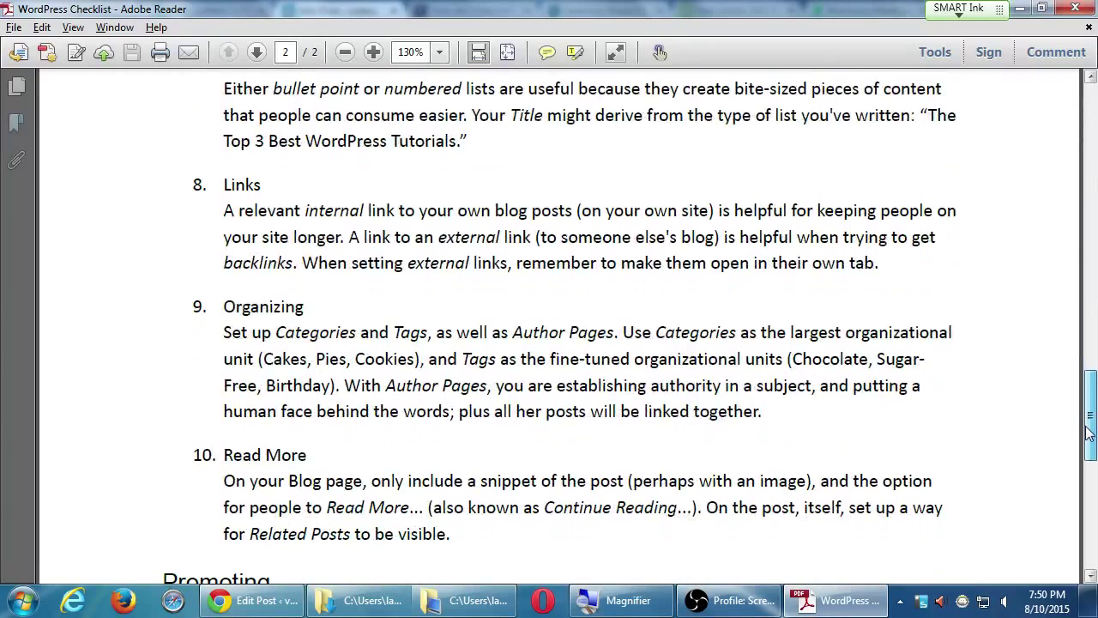
pyautogui.click(1019, 9)
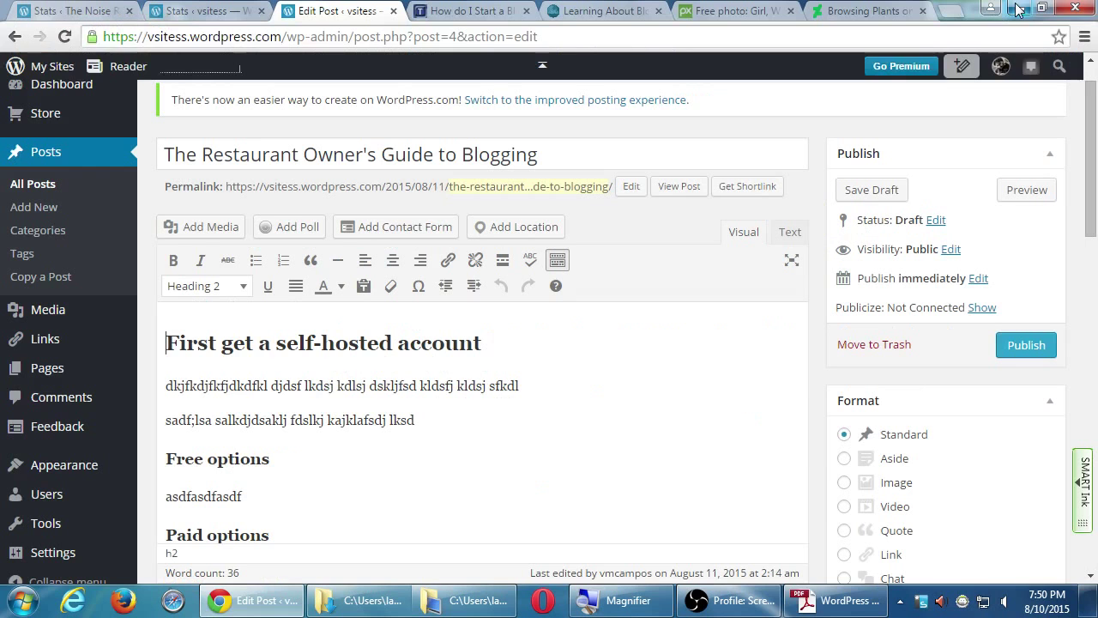
# Place the cursor before "Ideas on blog posts" under the "Write a series of posts" heading and start adding media there.
pyautogui.scroll(-1, 561, 501)
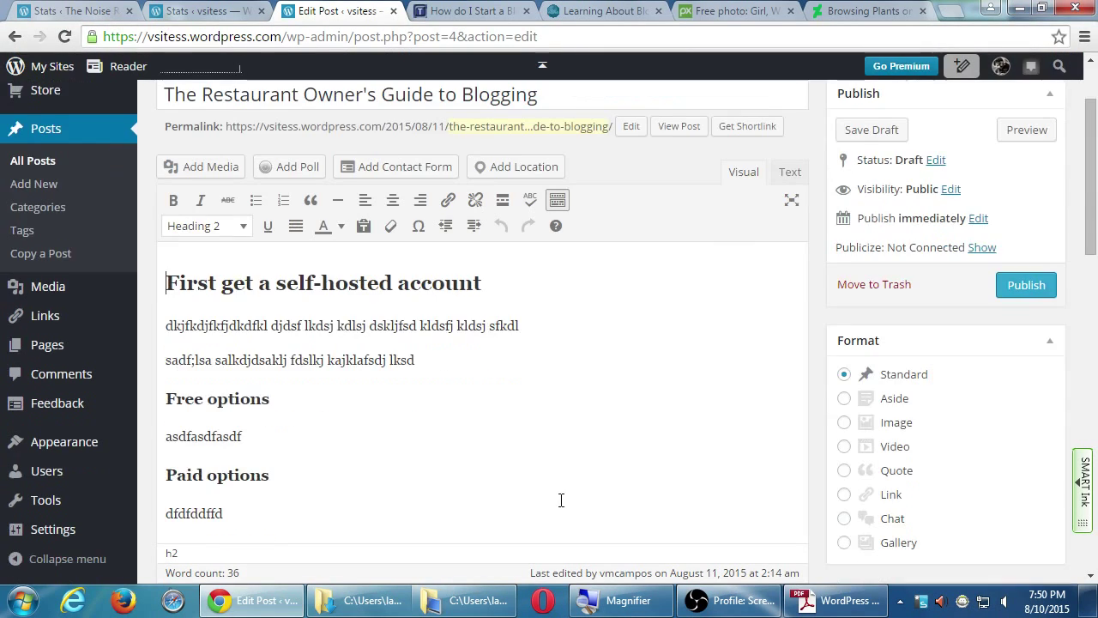
pyautogui.scroll(1, 561, 500)
pyautogui.scroll(-1, 412, 562)
pyautogui.scroll(-3, 252, 513)
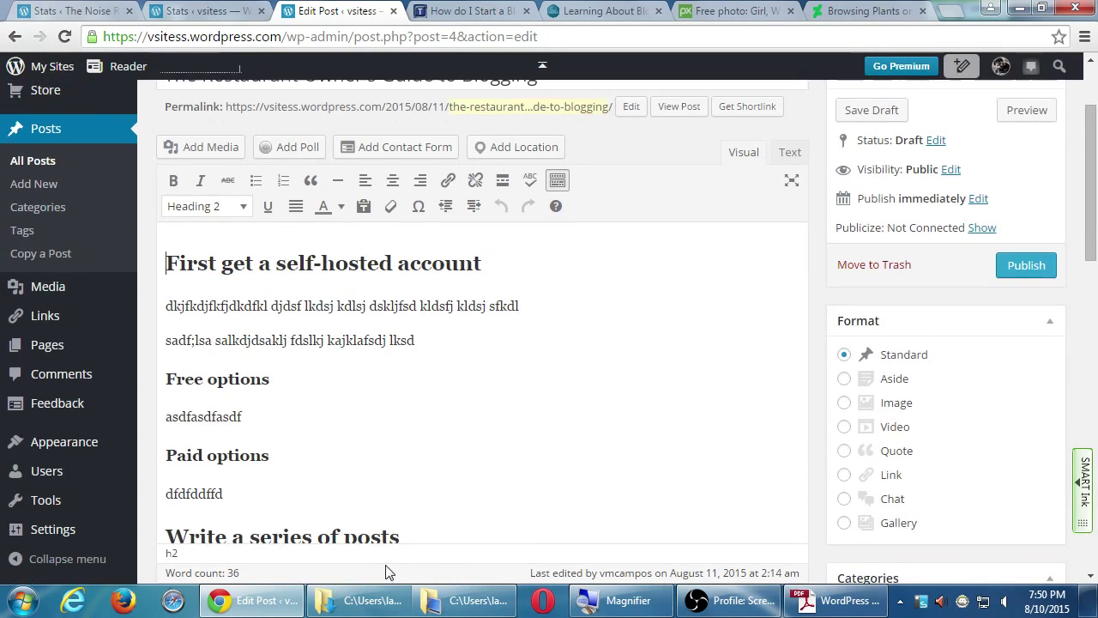
pyautogui.scroll(-1, 289, 518)
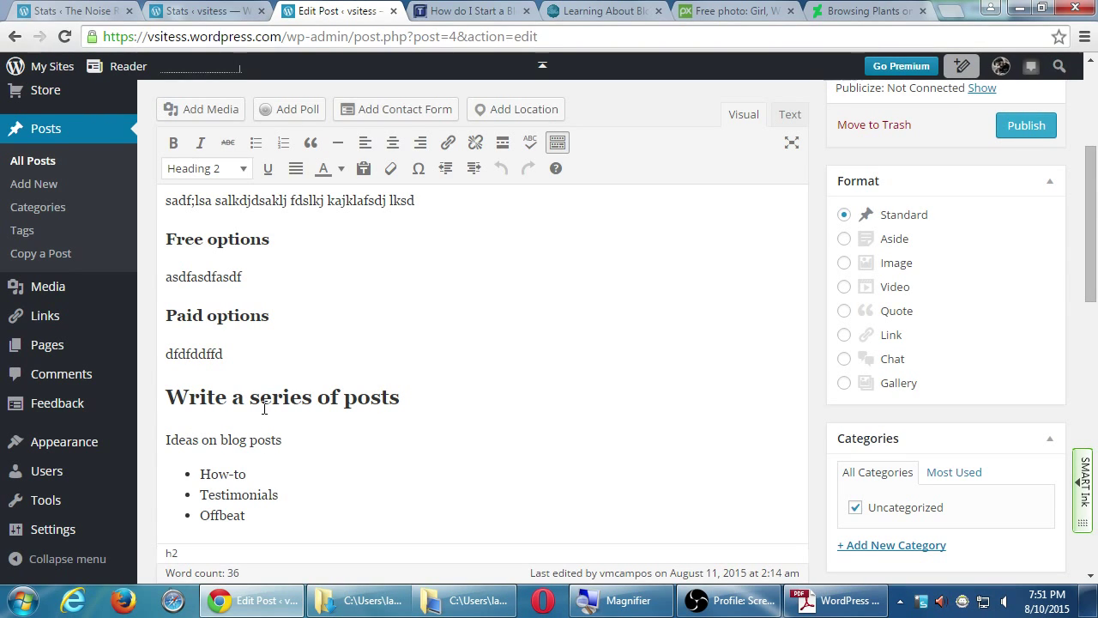
pyautogui.click(167, 438)
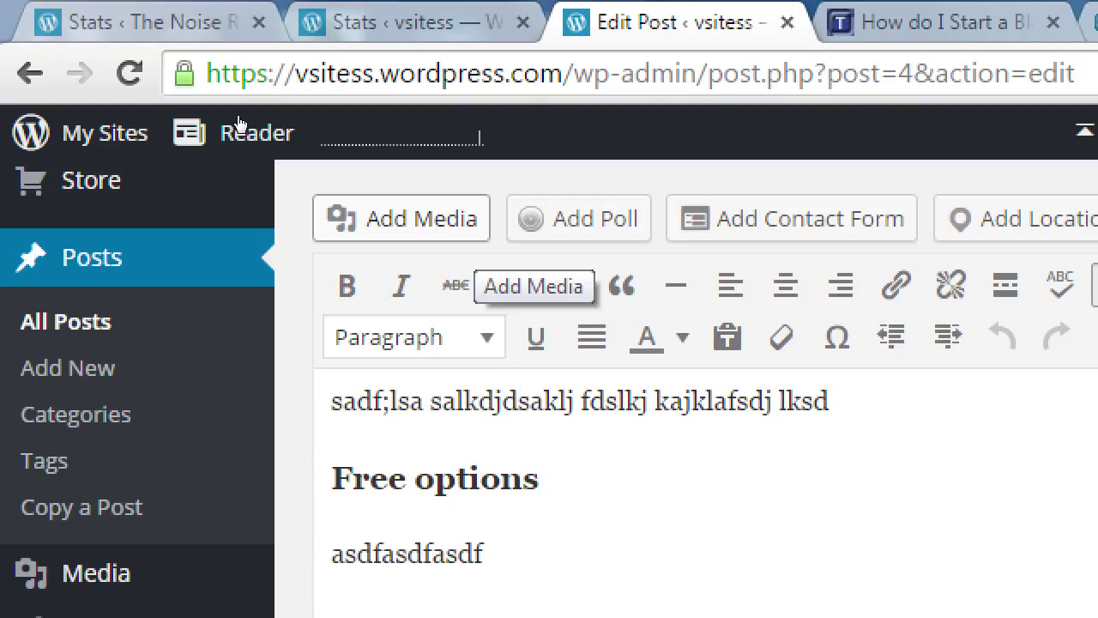
pyautogui.click(455, 236)
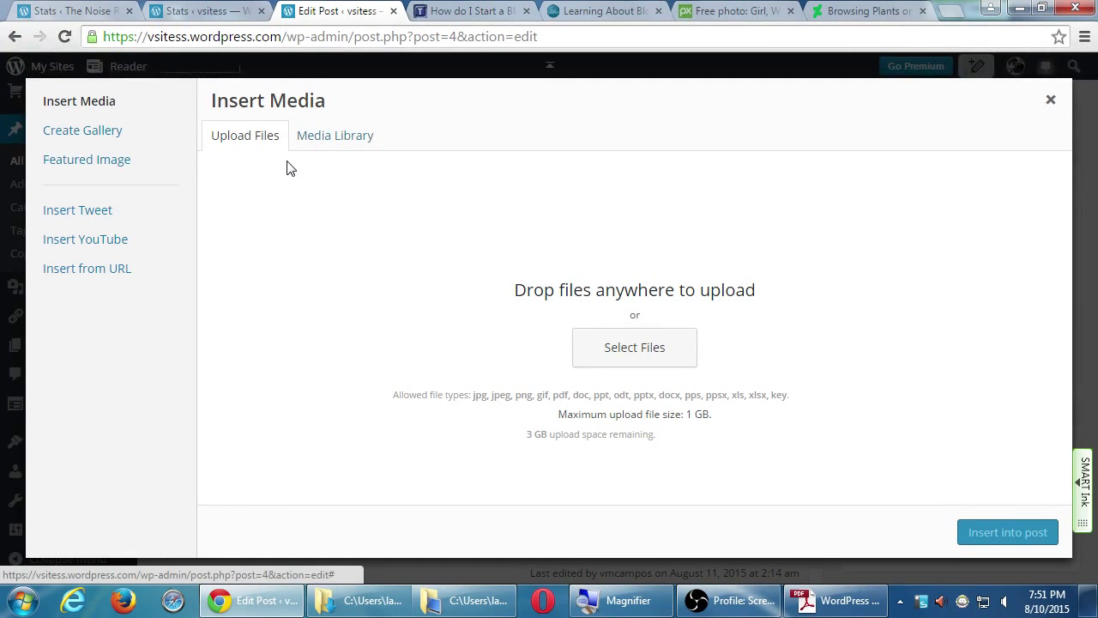
# Upload girl-791177_1280.jpg from the Desktop to the post's media library.
pyautogui.click(646, 349)
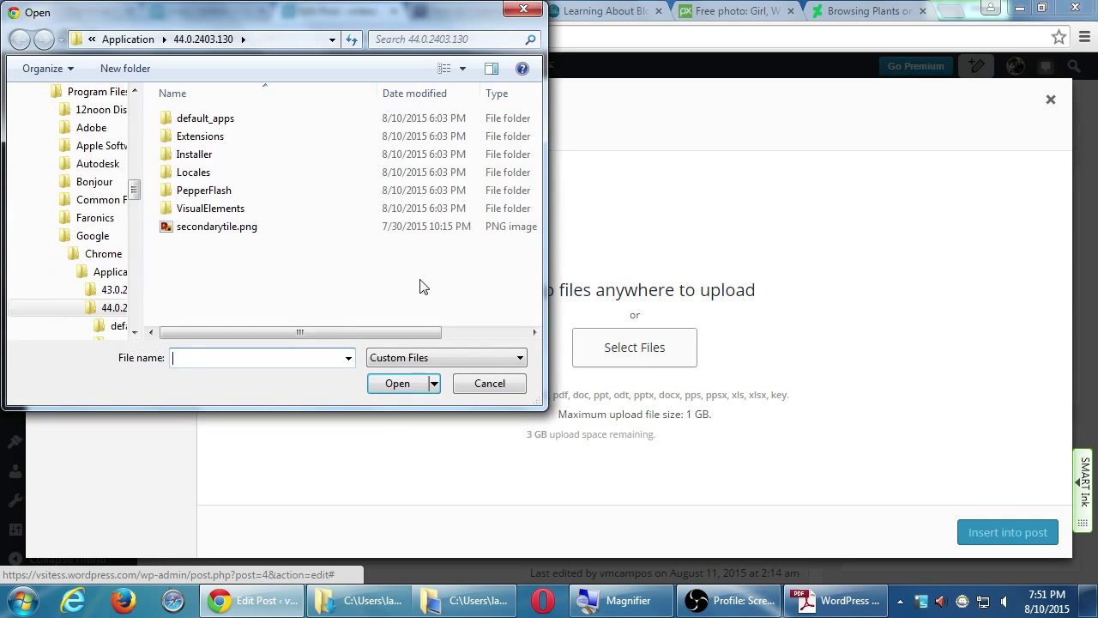
pyautogui.moveTo(140, 196); pyautogui.dragTo(144, 106)
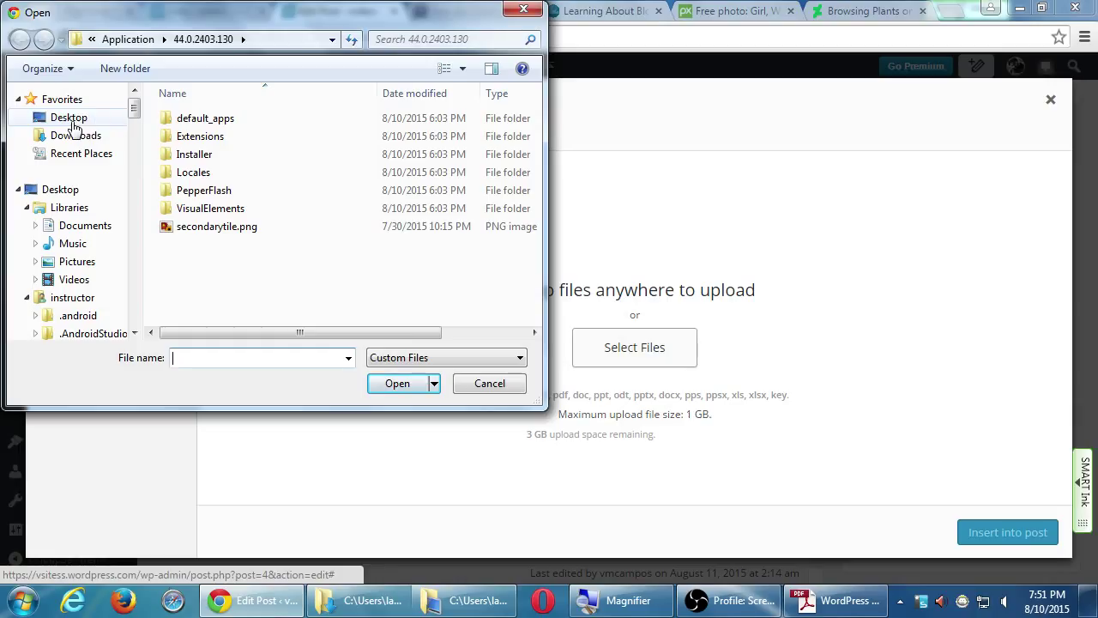
pyautogui.click(62, 125)
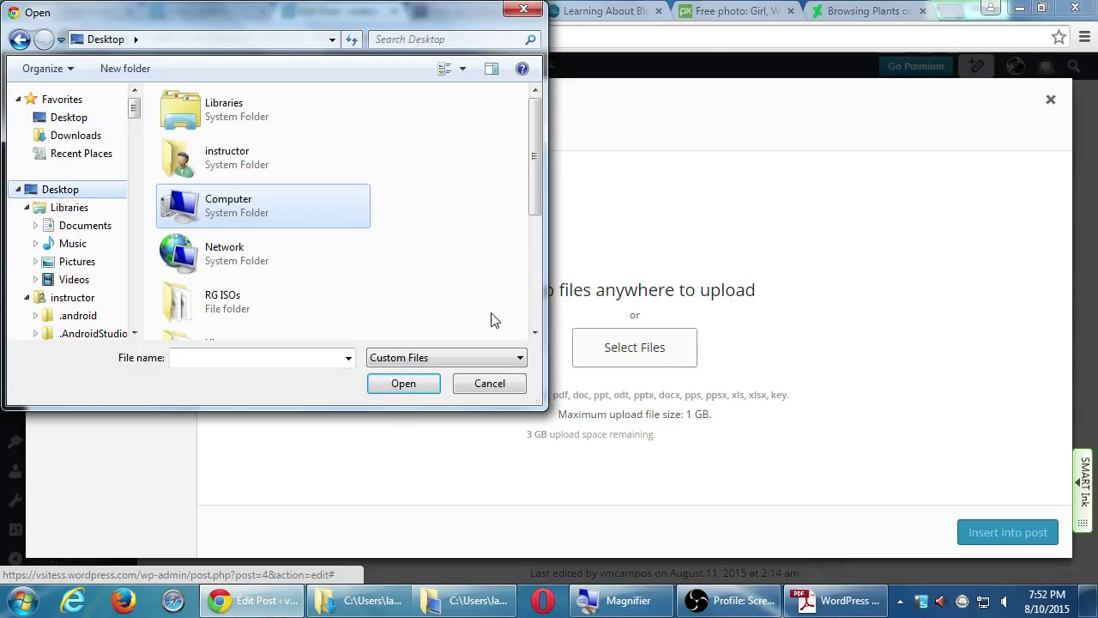
pyautogui.moveTo(544, 311); pyautogui.dragTo(790, 288)
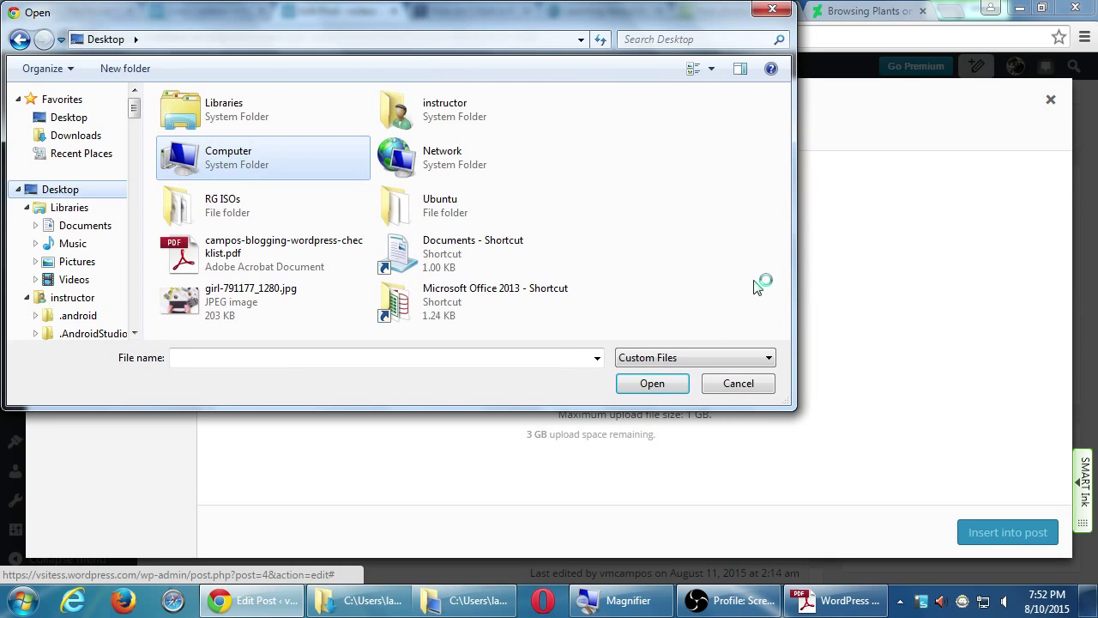
pyautogui.click(199, 311)
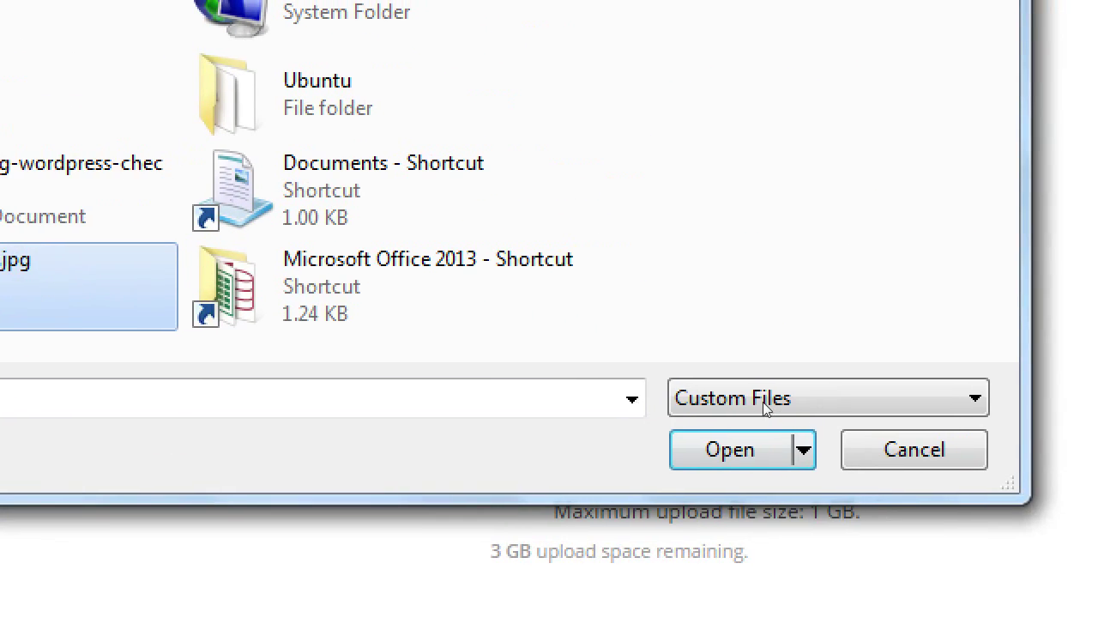
pyautogui.press('Return')
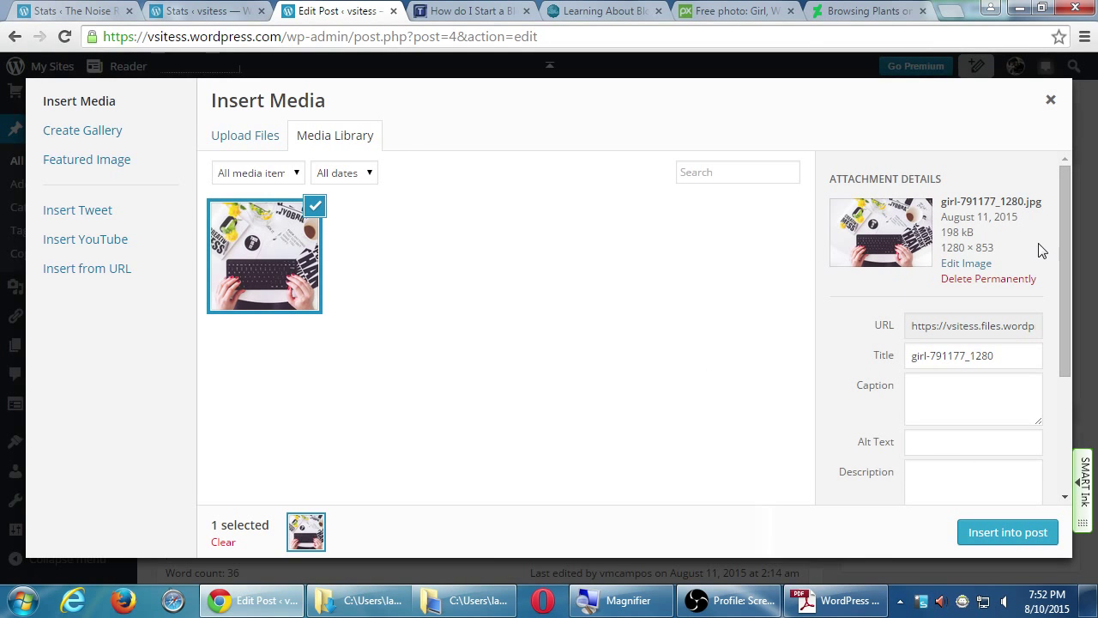
# Read the checklist's Images item about filenames and Alt text in Adobe Reader, then return to the image's attachment details in Chrome.
pyautogui.moveTo(1060, 221); pyautogui.dragTo(1064, 162)
pyautogui.click(817, 601)
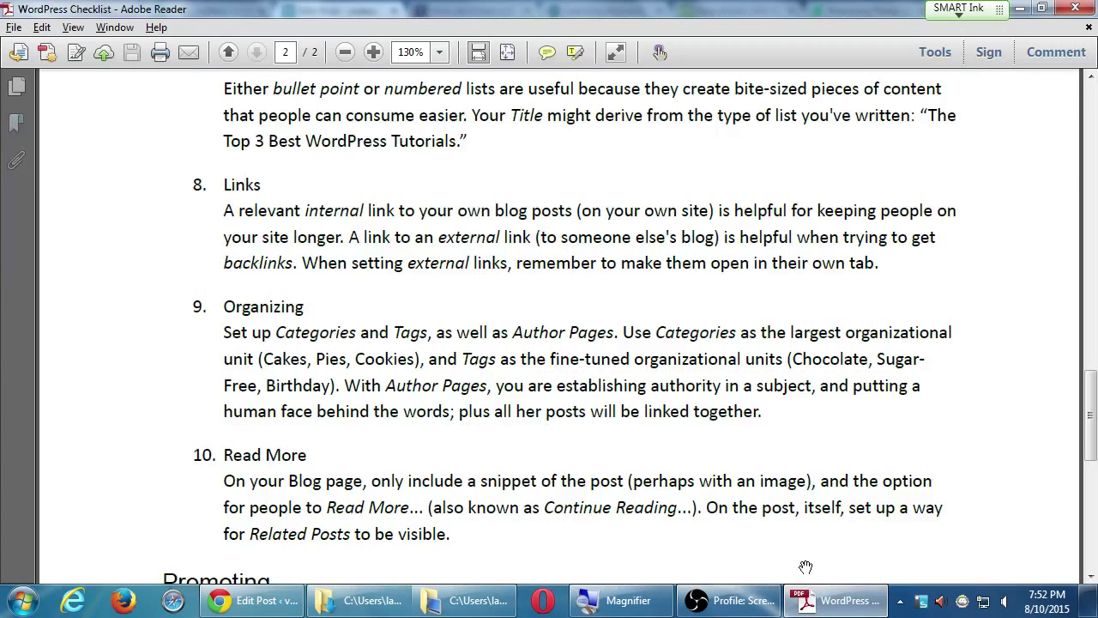
pyautogui.scroll(10, 608, 387)
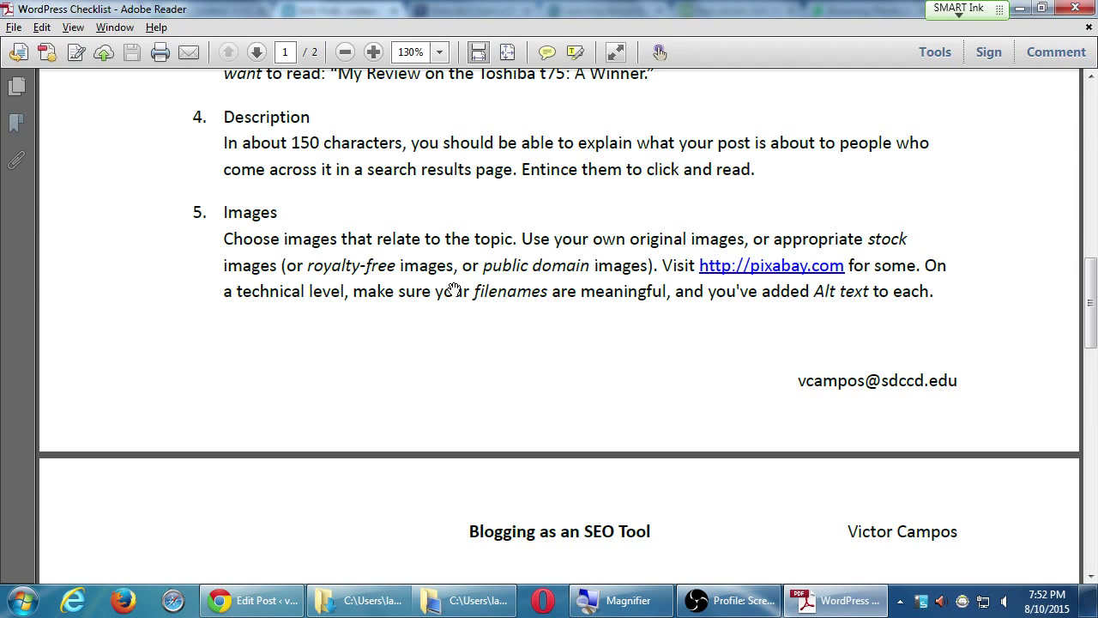
pyautogui.hotkey('alt', 'Tab')
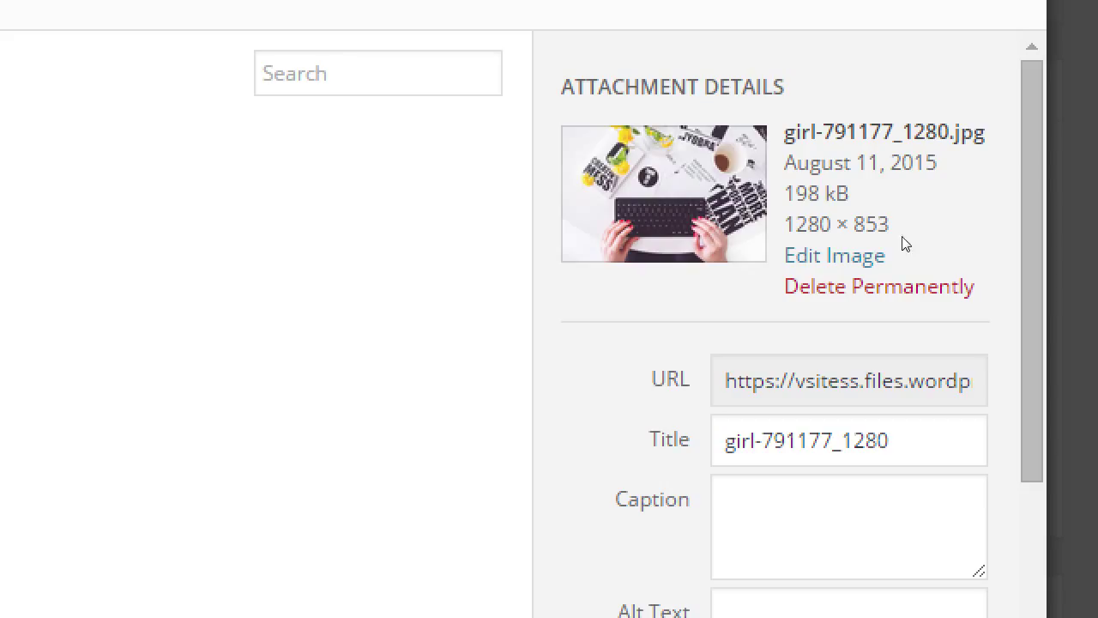
# Replace the uploaded image's title with "Blogging made easy" in its attachment details.
pyautogui.moveTo(950, 202); pyautogui.dragTo(1018, 201)
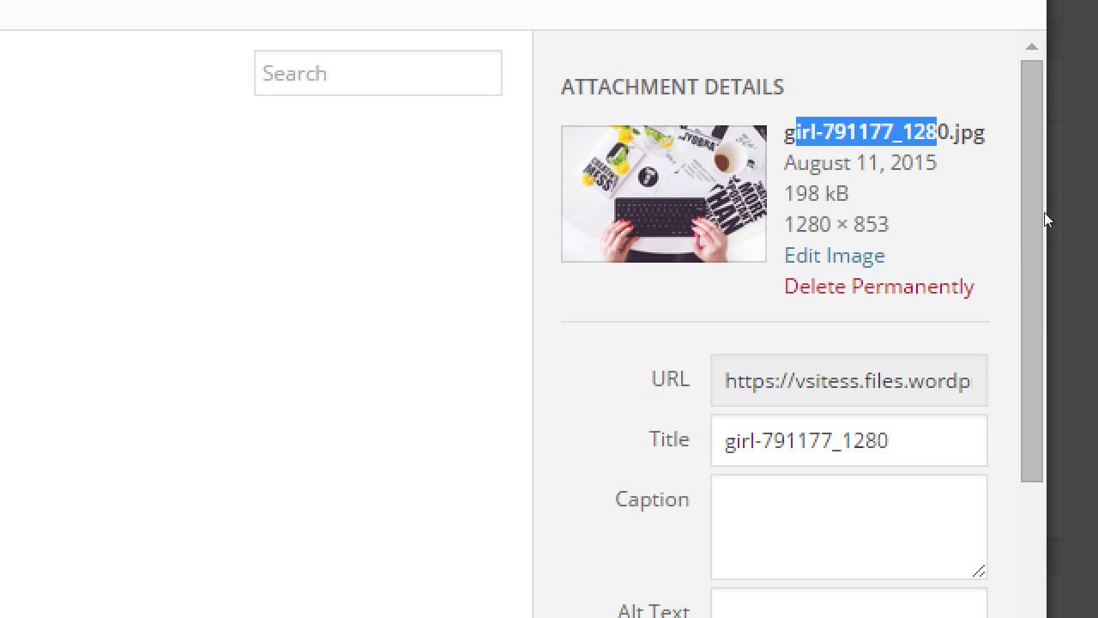
pyautogui.scroll(-2, 1063, 202)
pyautogui.scroll(-5, 1060, 227)
pyautogui.click(956, 258)
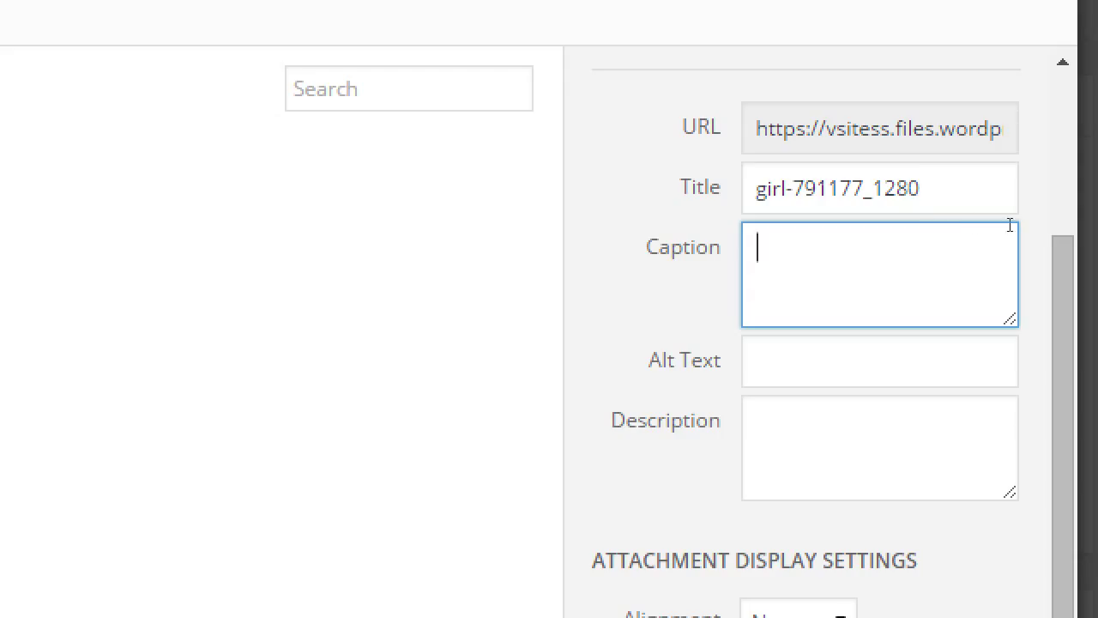
pyautogui.hotkey('shift', 'Tab')
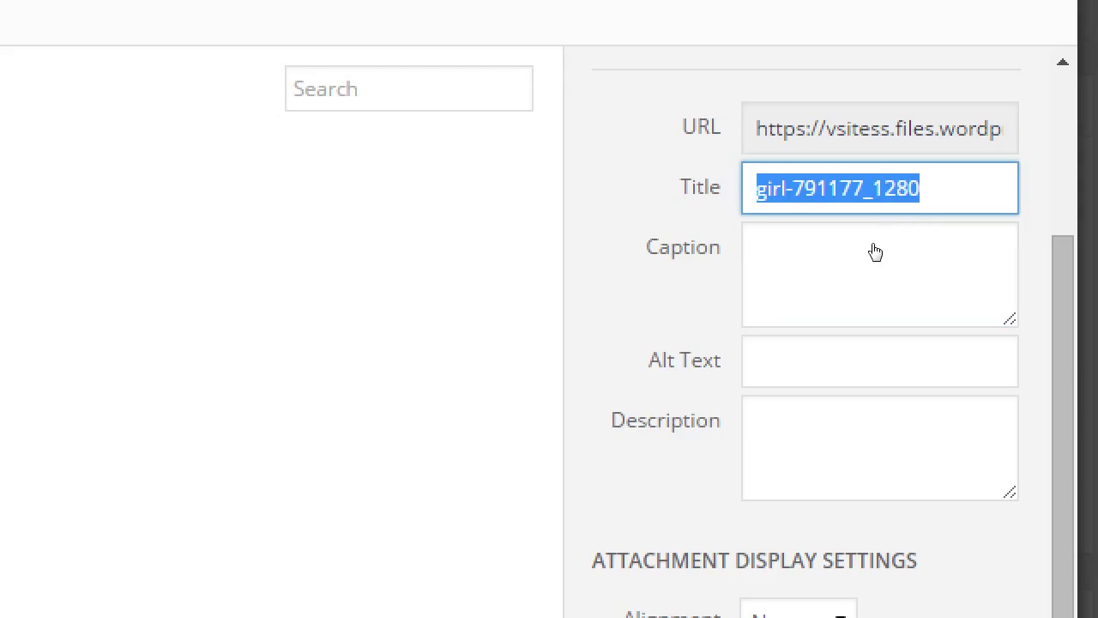
pyautogui.write('Blogi')
pyautogui.press('BackSpace')
pyautogui.write('ging made easy')
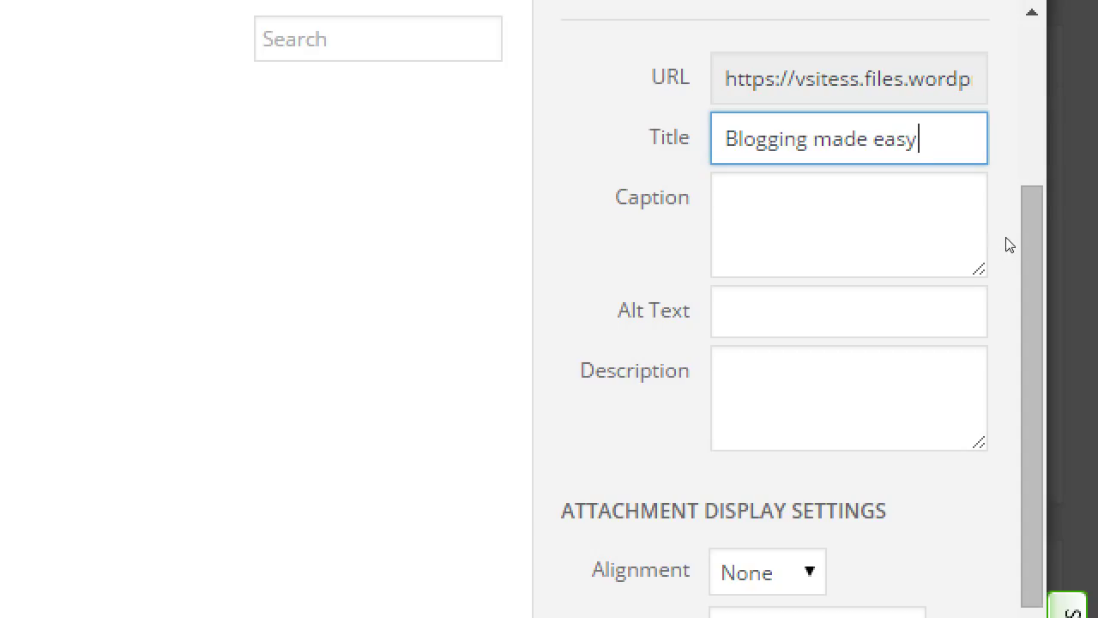
# Copy the image's title "Blogging made easy" into both its Caption and its Alt Text.
pyautogui.click(936, 253)
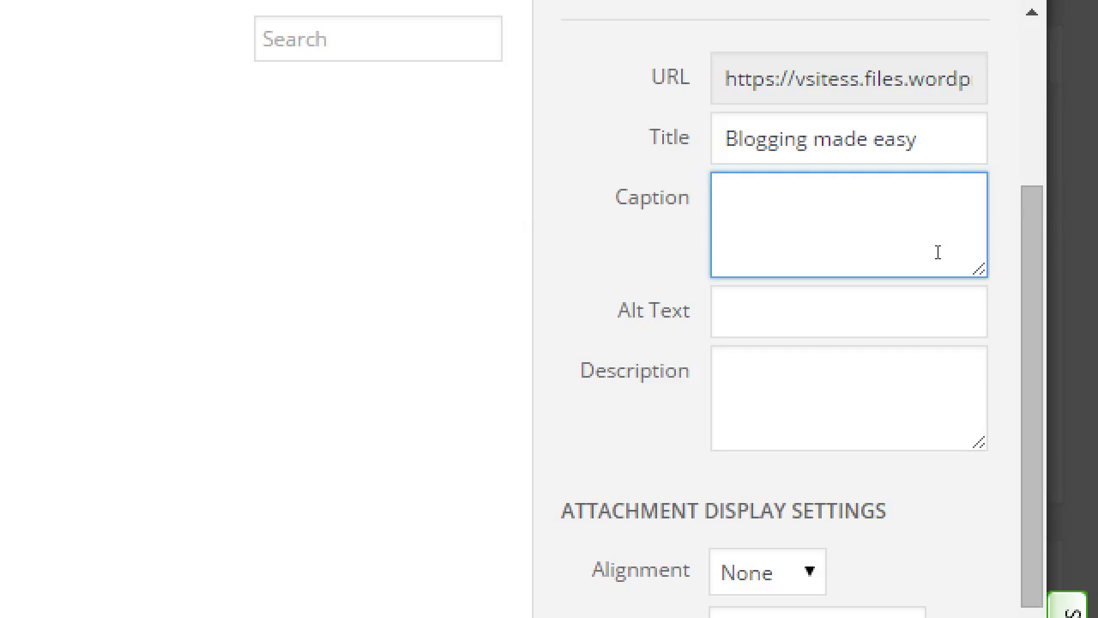
pyautogui.write('bdbffd')
pyautogui.hotkey('shift', 'Tab')
pyautogui.hotkey('ctrl', 'c')
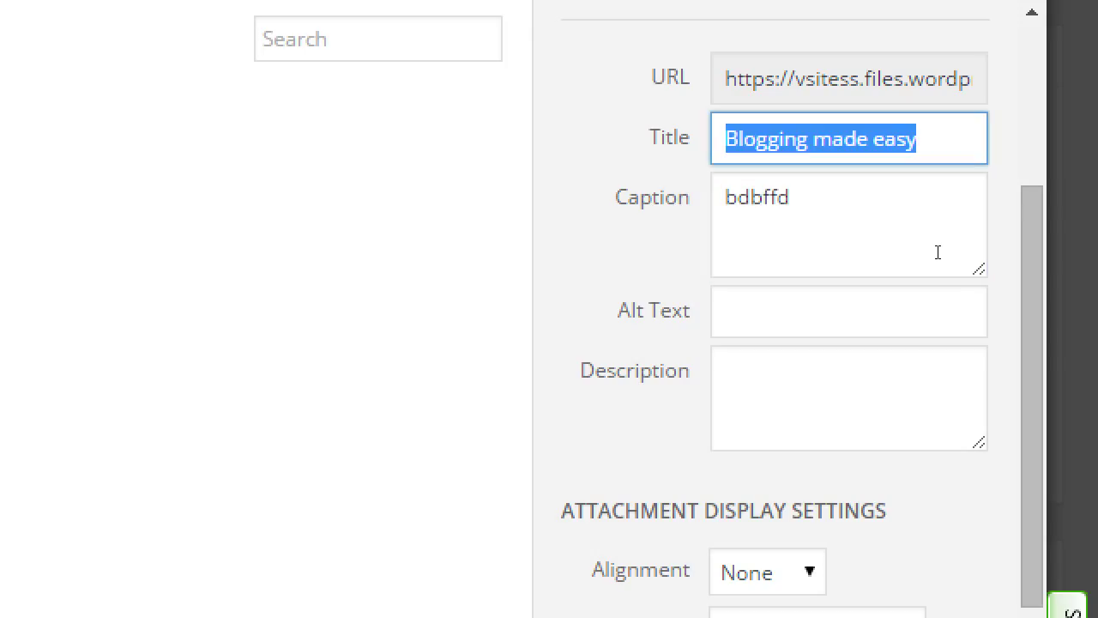
pyautogui.press('Tab')
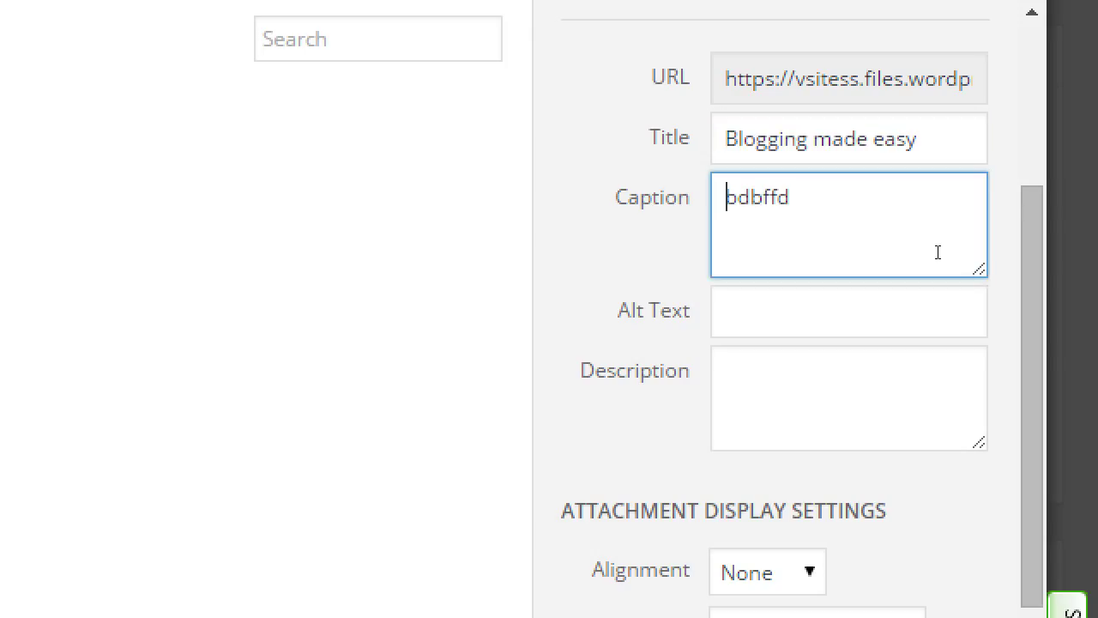
pyautogui.hotkey('ctrl', 'a')
pyautogui.hotkey('ctrl', 'v')
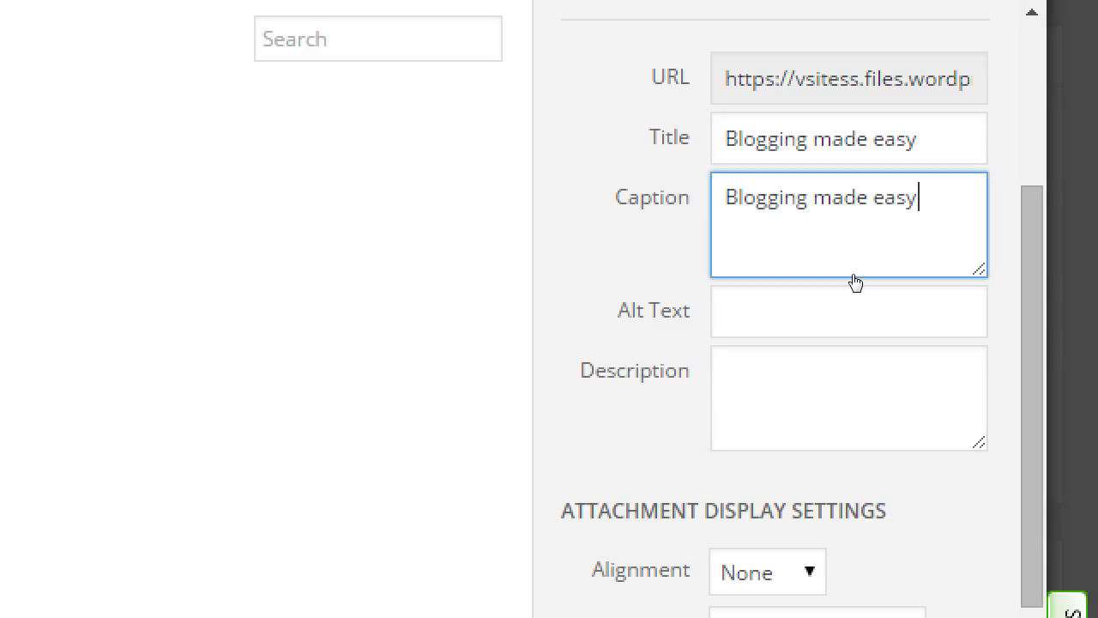
pyautogui.press('Tab')
pyautogui.hotkey('ctrl', 'v')
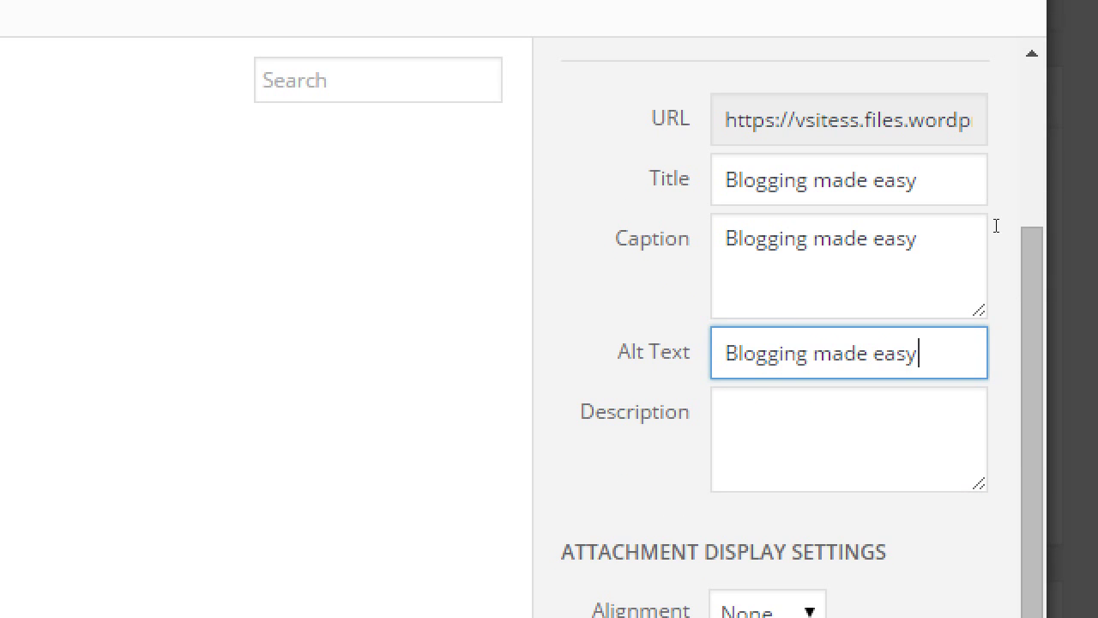
# Review the Title, Caption and Alt Text entries in the image's attachment details.
pyautogui.tripleClick(896, 259)
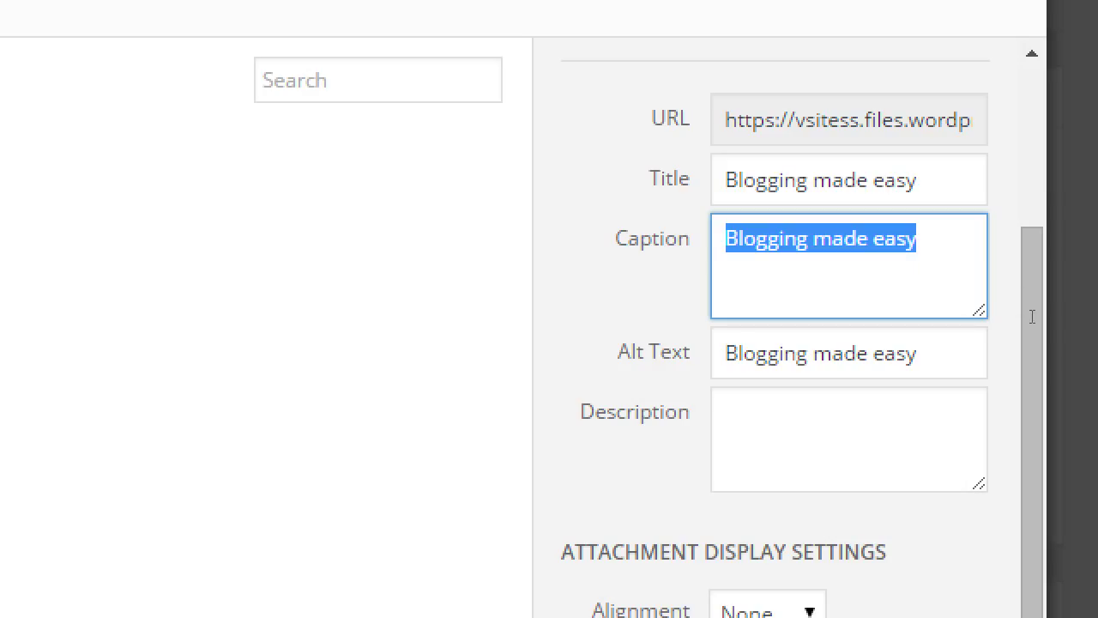
pyautogui.press('Tab')
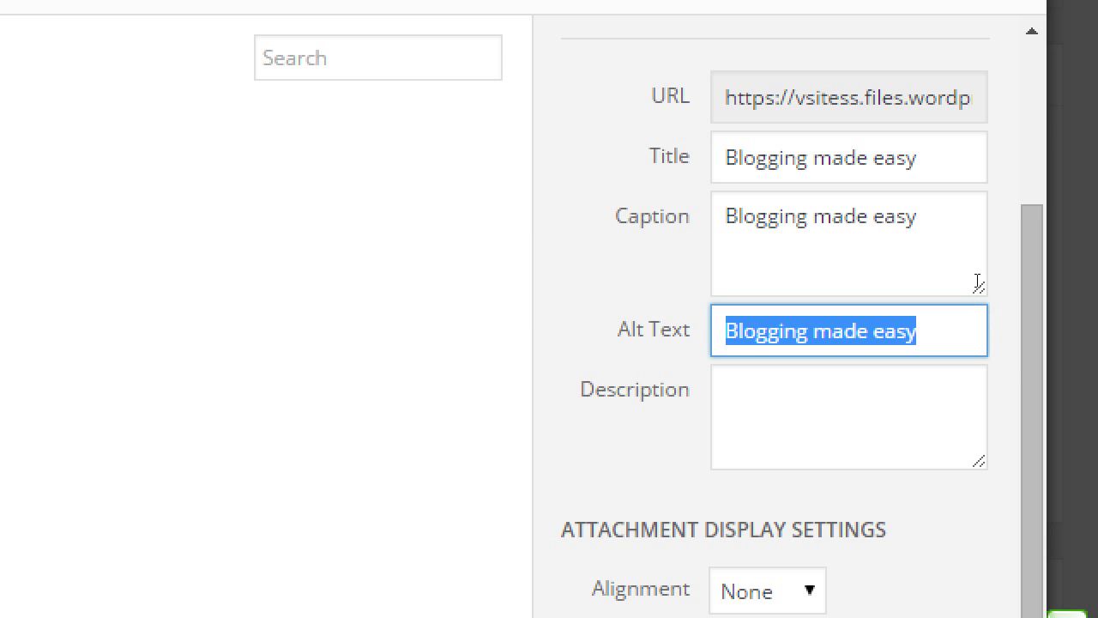
pyautogui.click(965, 254)
pyautogui.hotkey('ctrl', 'Left')
pyautogui.hotkey('ctrl', 'shift', 'Right')
pyautogui.hotkey('shift', 'Tab')
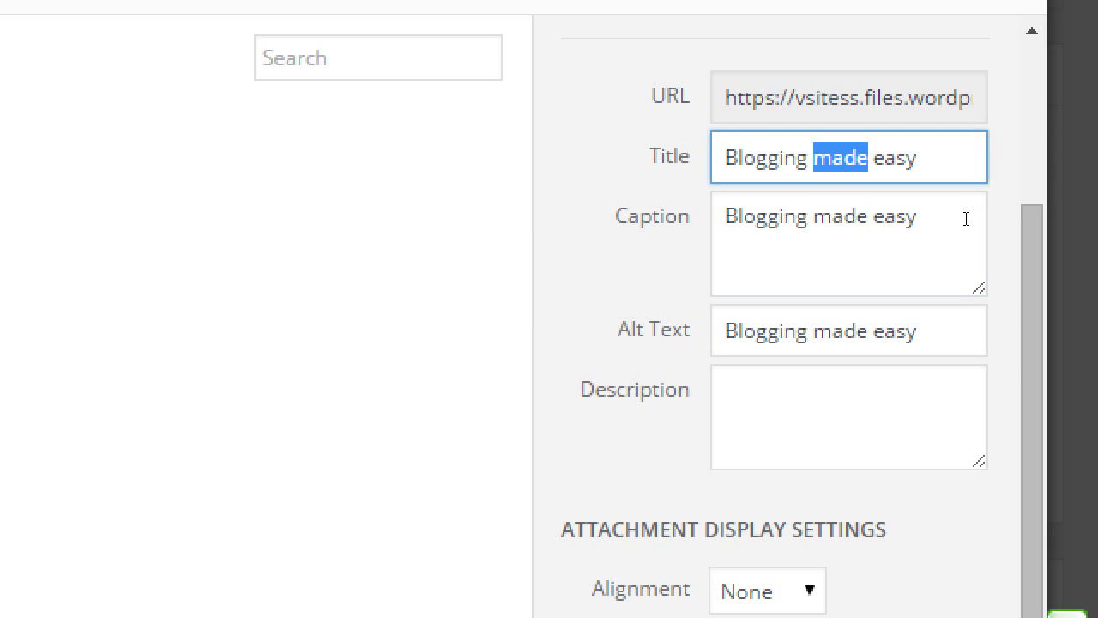
pyautogui.press('Tab')
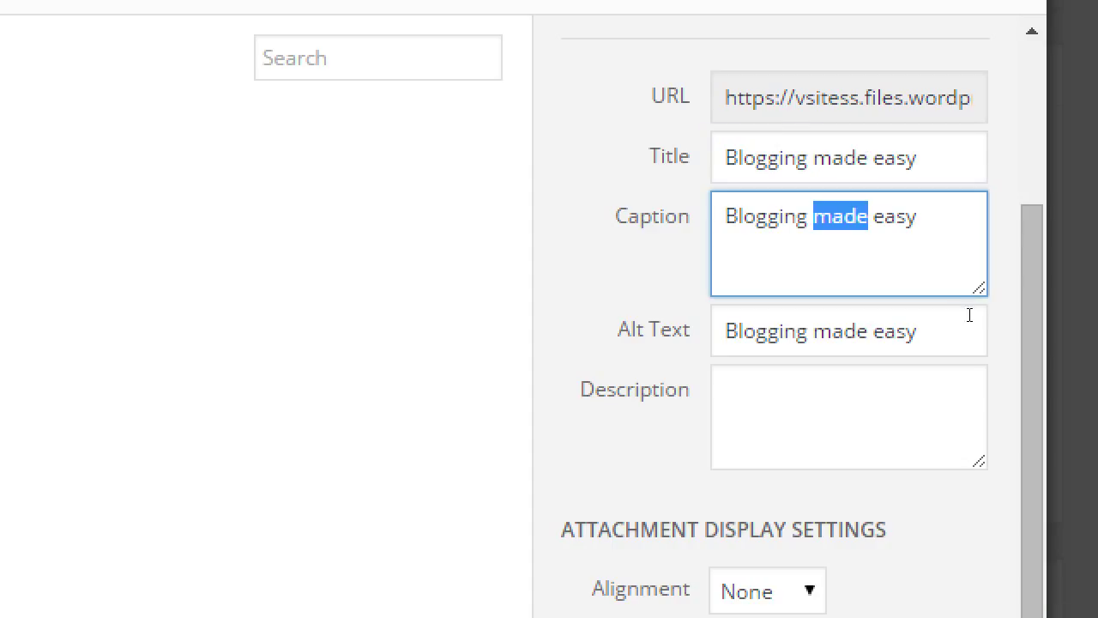
pyautogui.press('Tab')
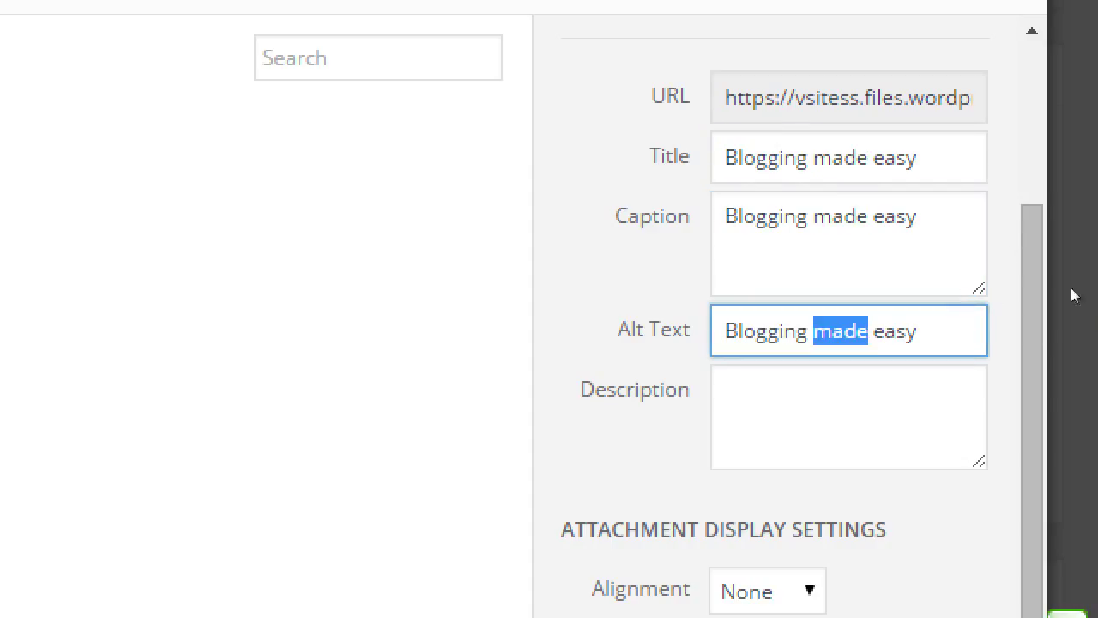
pyautogui.moveTo(743, 158); pyautogui.dragTo(922, 222)
pyautogui.hotkey('ctrl', 'a')
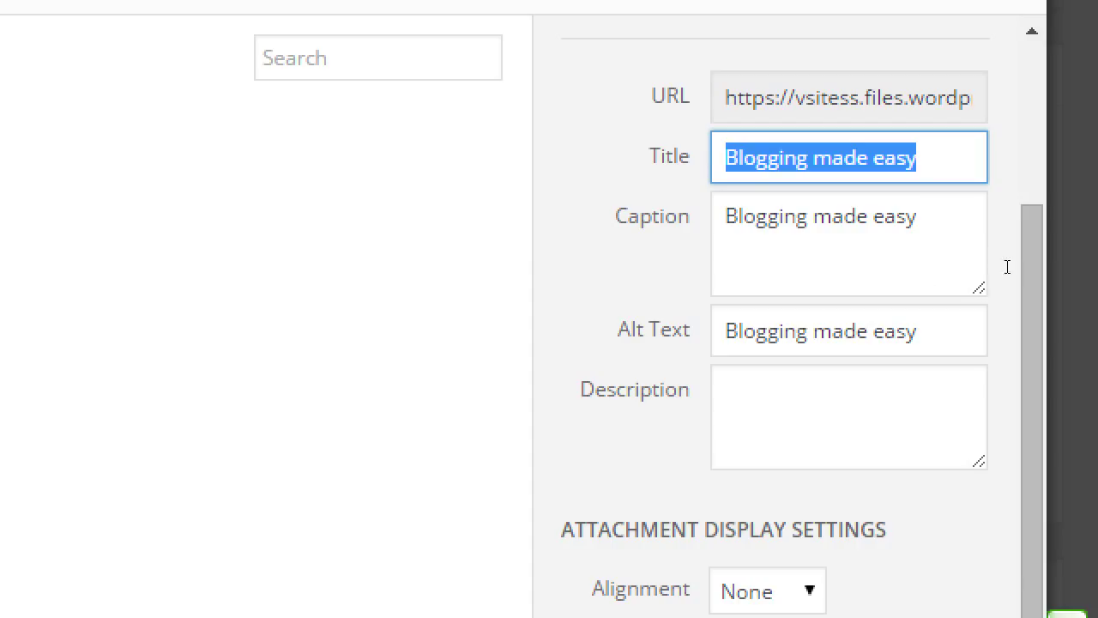
pyautogui.press('Tab')
pyautogui.hotkey('ctrl', 'a')
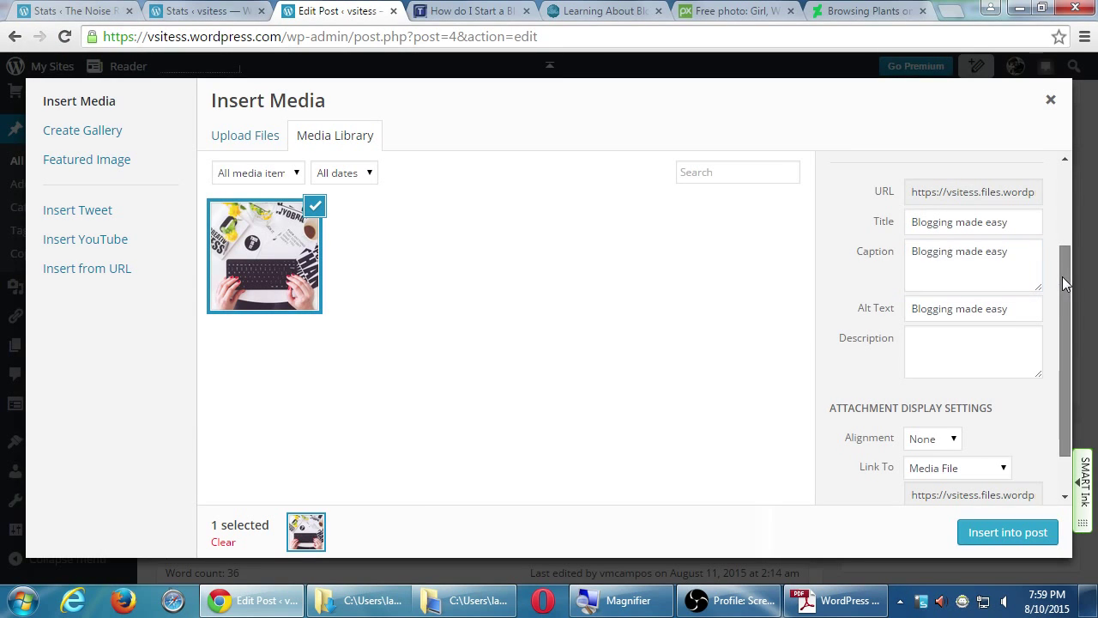
# Enter the image's Description as "Woman blogging. Keyboard." with "Blogger" on a new line.
pyautogui.moveTo(1059, 276); pyautogui.dragTo(1057, 338)
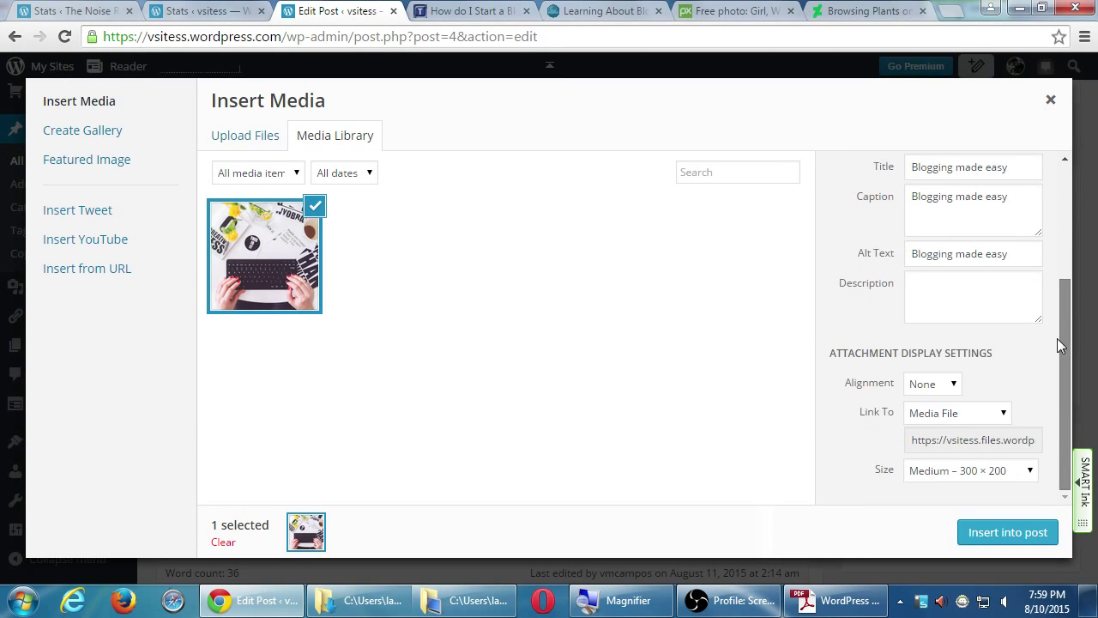
pyautogui.click(932, 298)
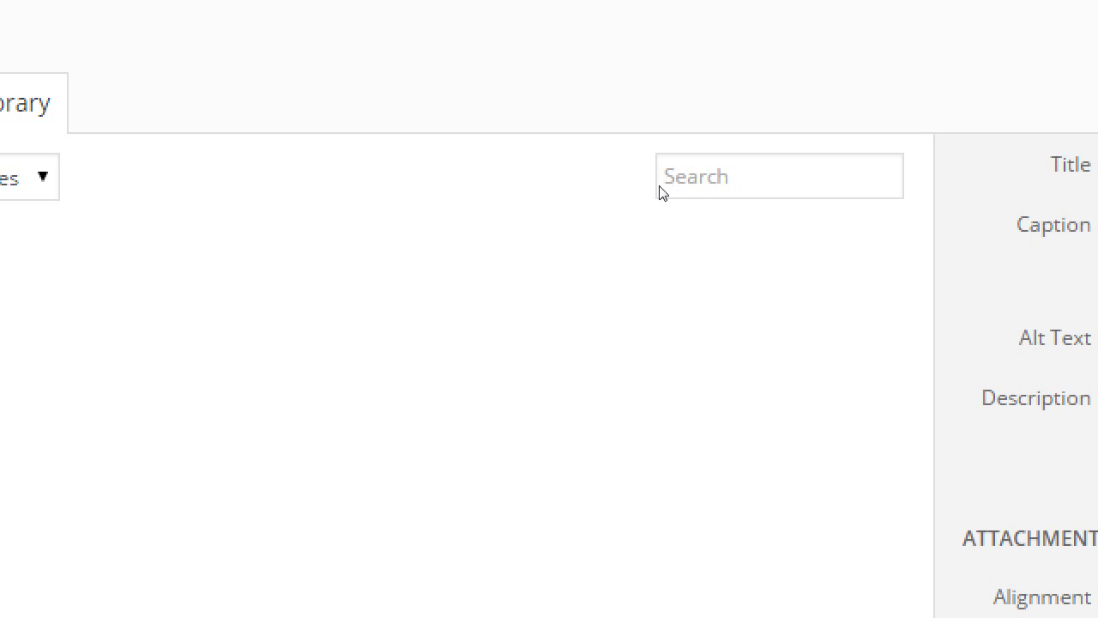
pyautogui.click(1097, 401)
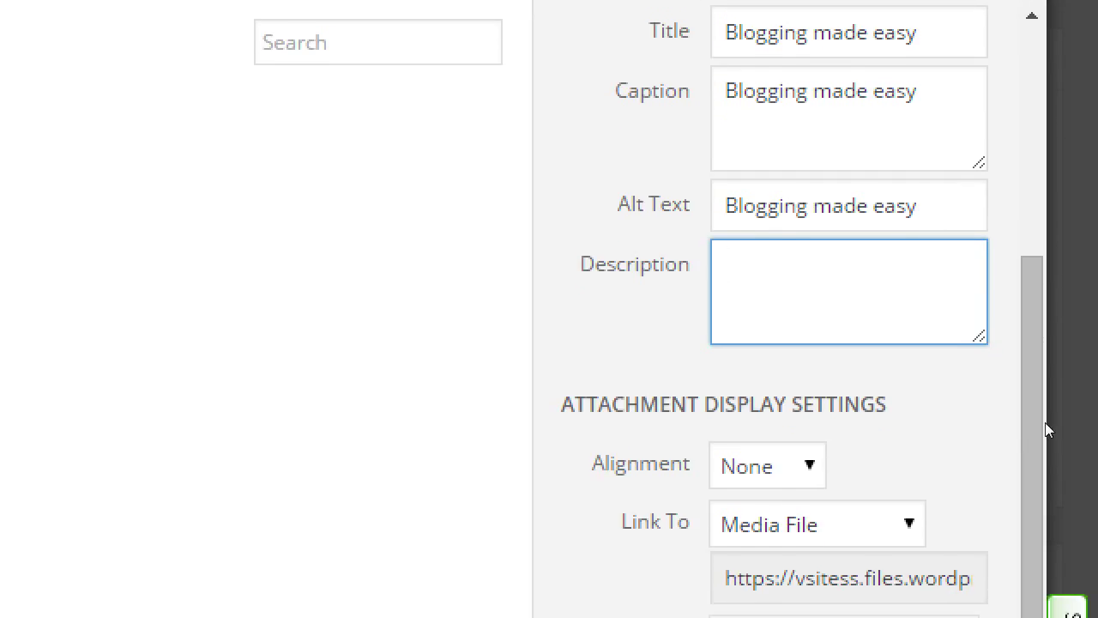
pyautogui.write('Woman blogg')
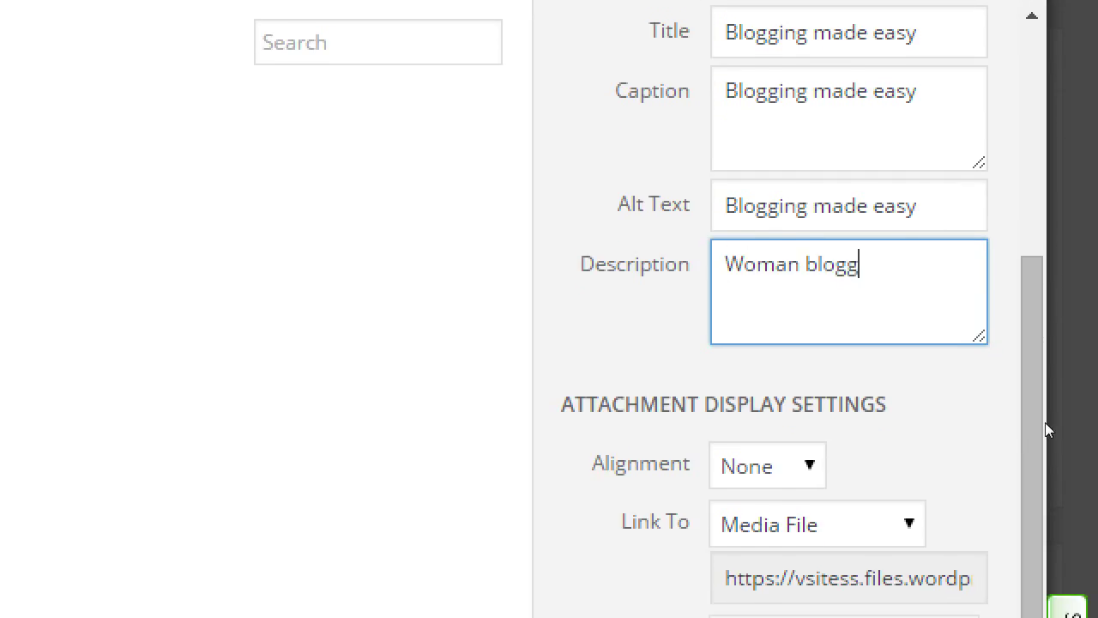
pyautogui.write('ing. Keyboard.')
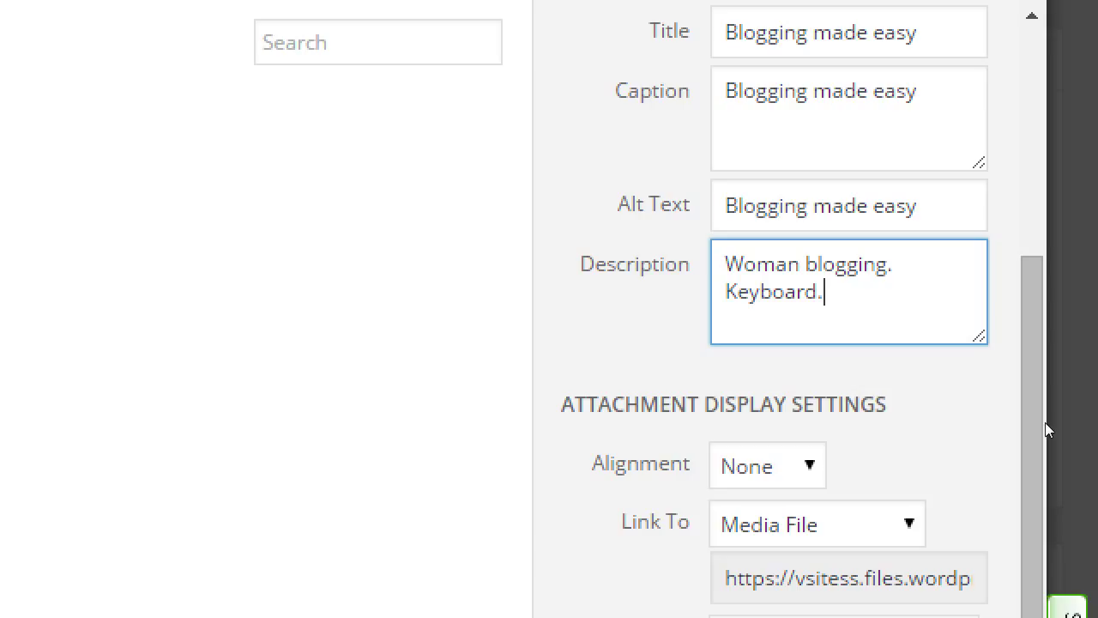
pyautogui.press('Return')
pyautogui.write('Blogger')
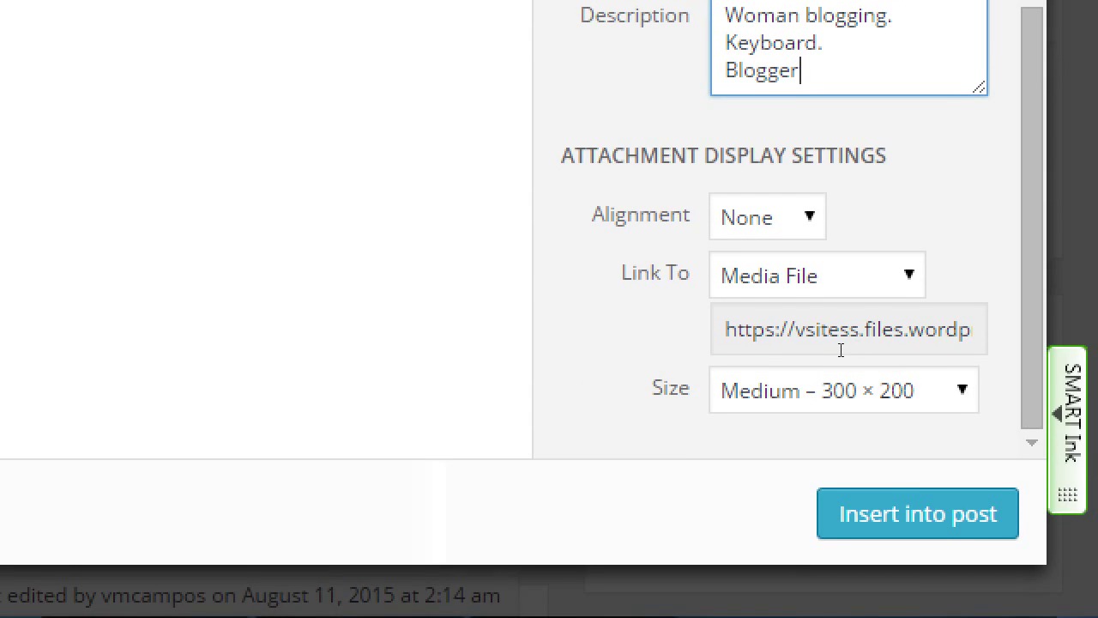
# Set the image's alignment to Left in the attachment display settings.
pyautogui.moveTo(587, 155); pyautogui.dragTo(844, 155)
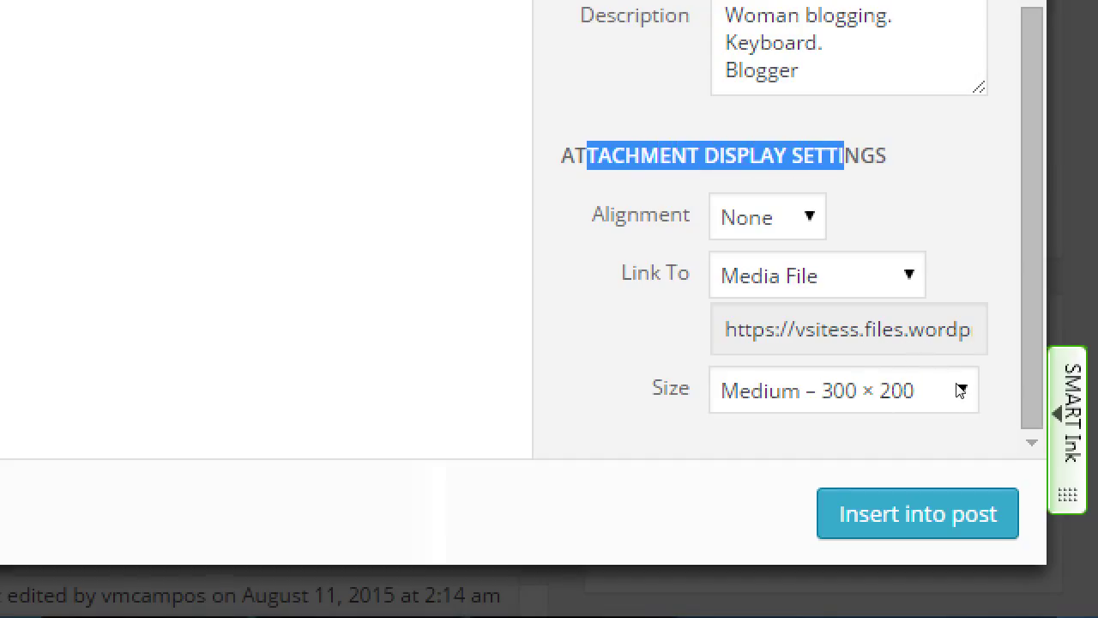
pyautogui.hotkey('alt', 'Down')
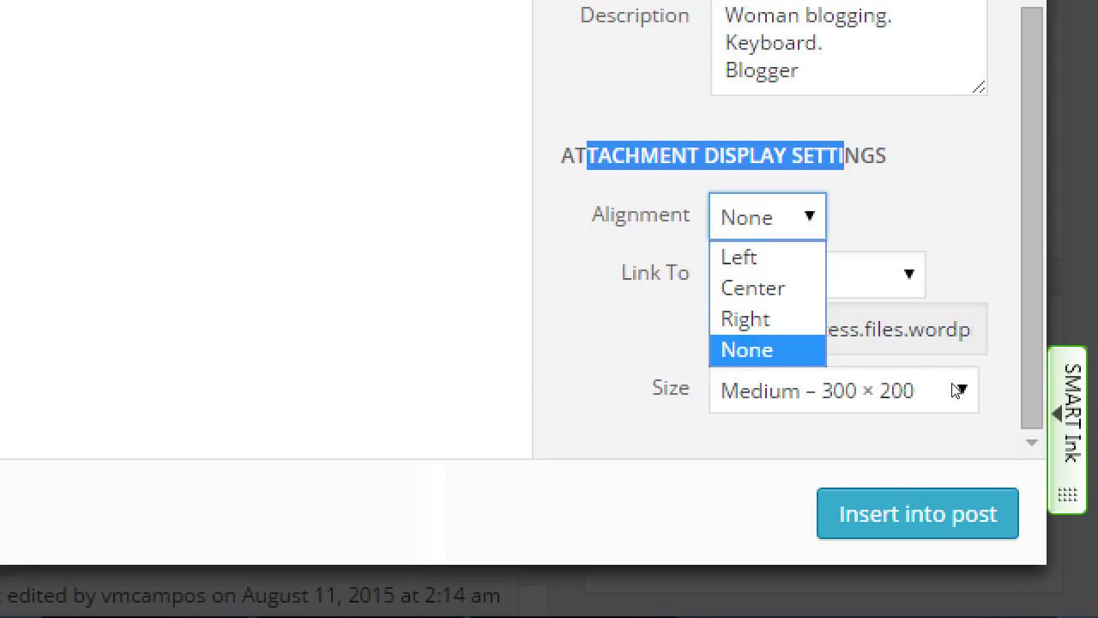
pyautogui.press('Up')
pyautogui.press('Up')
pyautogui.press('Up')
pyautogui.press('Return')
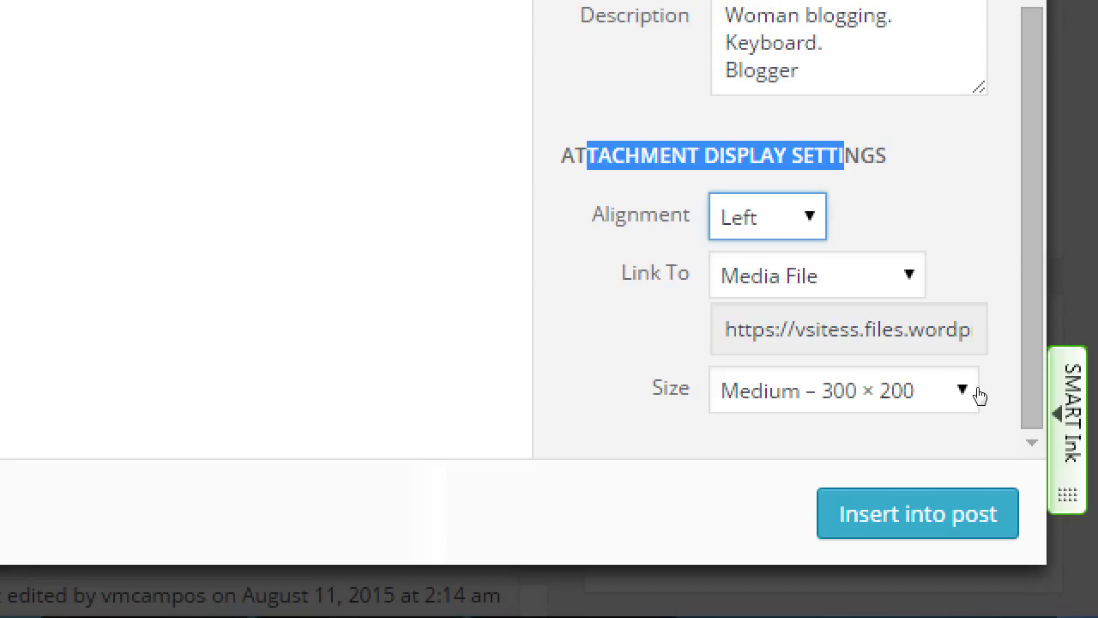
# Try the Right and Center alignments for the image and return it to Left.
pyautogui.hotkey('alt', 'Down')
pyautogui.press('Down')
pyautogui.press('Down')
pyautogui.press('Return')
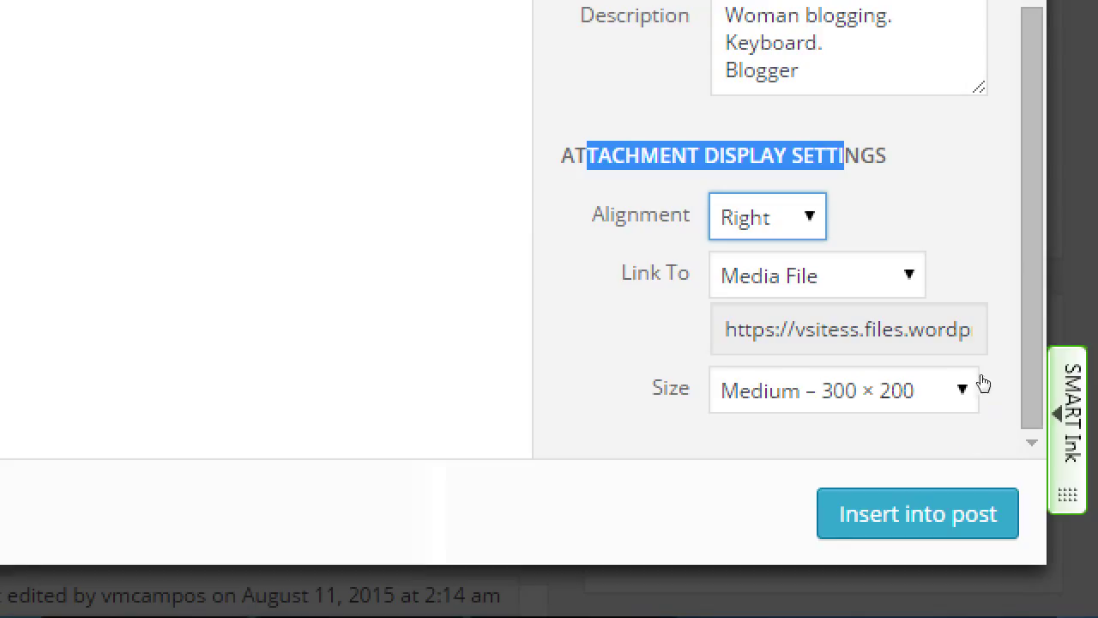
pyautogui.hotkey('alt', 'Down')
pyautogui.press('Up')
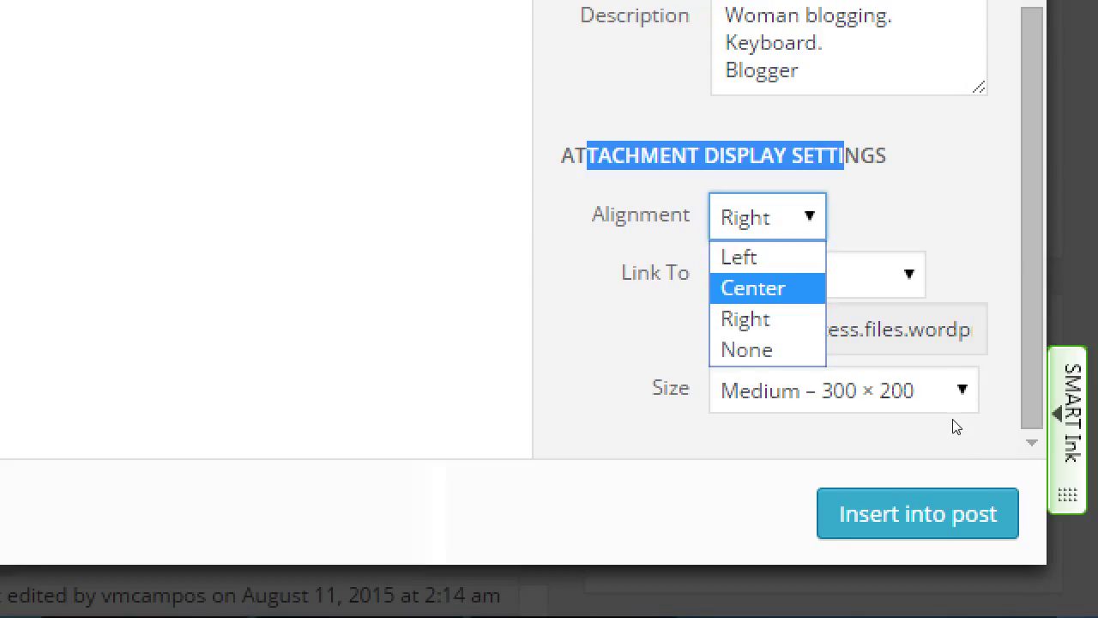
pyautogui.press('Return')
pyautogui.hotkey('alt', 'Down')
pyautogui.press('Up')
pyautogui.press('Return')
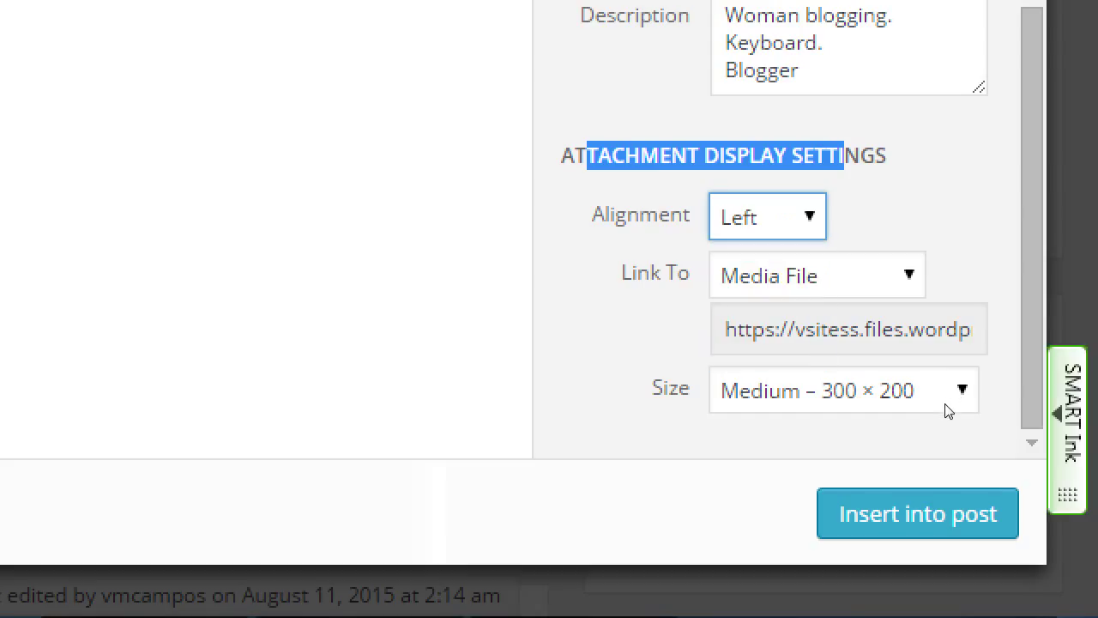
# Set the image's size to Full Size – 1280 × 853 and look through the other available sizes.
pyautogui.click(1069, 437)
pyautogui.hotkey('alt', 'Down')
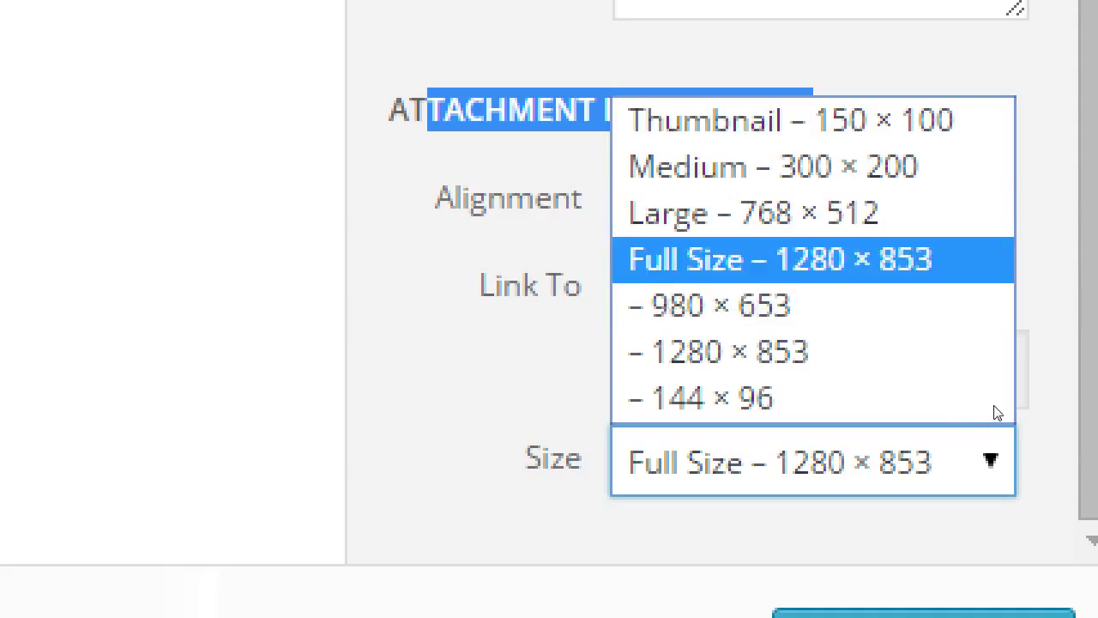
pyautogui.press('Up')
pyautogui.press('Down')
pyautogui.press('Down')
pyautogui.press('Up')
pyautogui.press('Up')
pyautogui.press('Up')
pyautogui.press('Up')
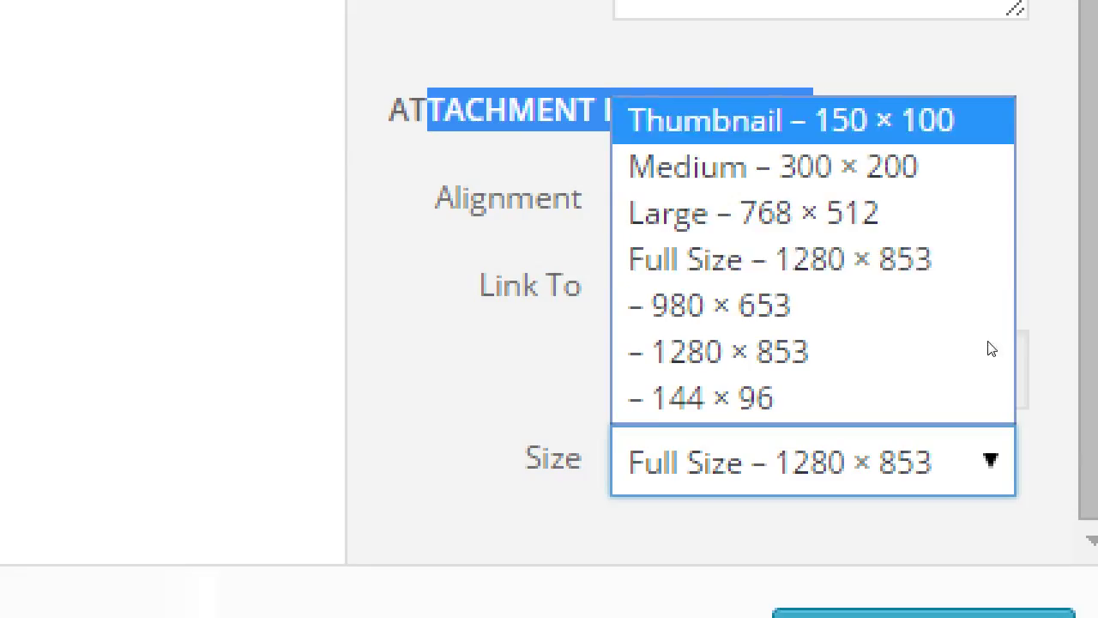
pyautogui.press('Down')
pyautogui.press('Down')
pyautogui.press('Down')
pyautogui.press('Up')
pyautogui.press('Up')
pyautogui.press('Up')
pyautogui.press('Up')
pyautogui.press('Up')
pyautogui.press('Up')
pyautogui.press('Up')
pyautogui.press('Up')
pyautogui.press('Up')
pyautogui.press('Up')
pyautogui.press('Up')
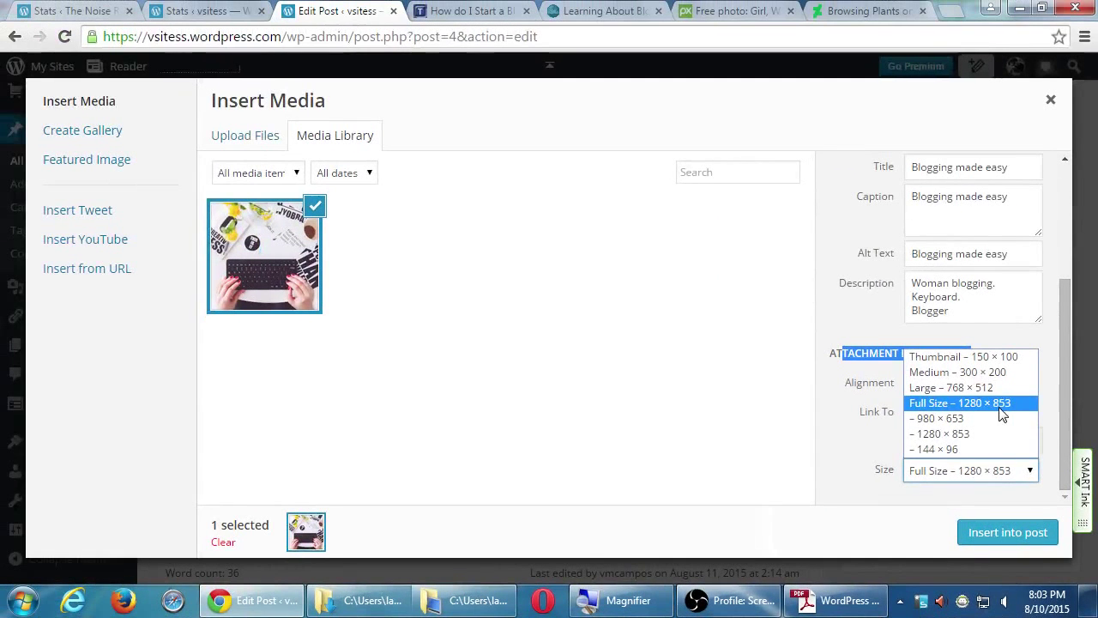
pyautogui.click(883, 511)
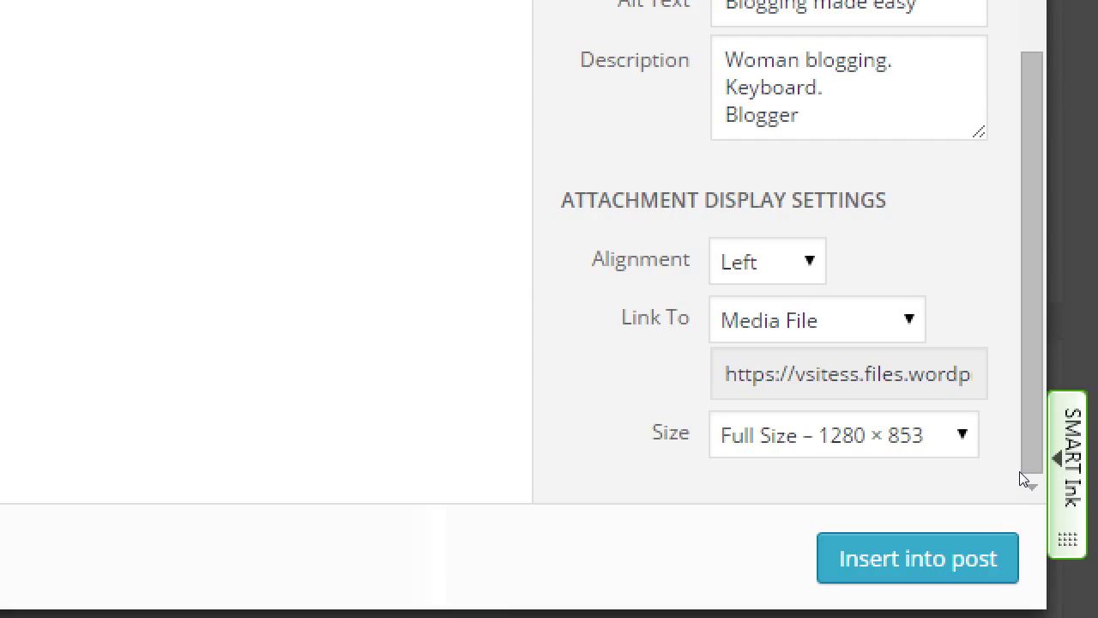
# Set the image's display size to Thumbnail – 150 × 100.
pyautogui.click(946, 434)
pyautogui.press('Up')
pyautogui.press('Up')
pyautogui.press('Up')
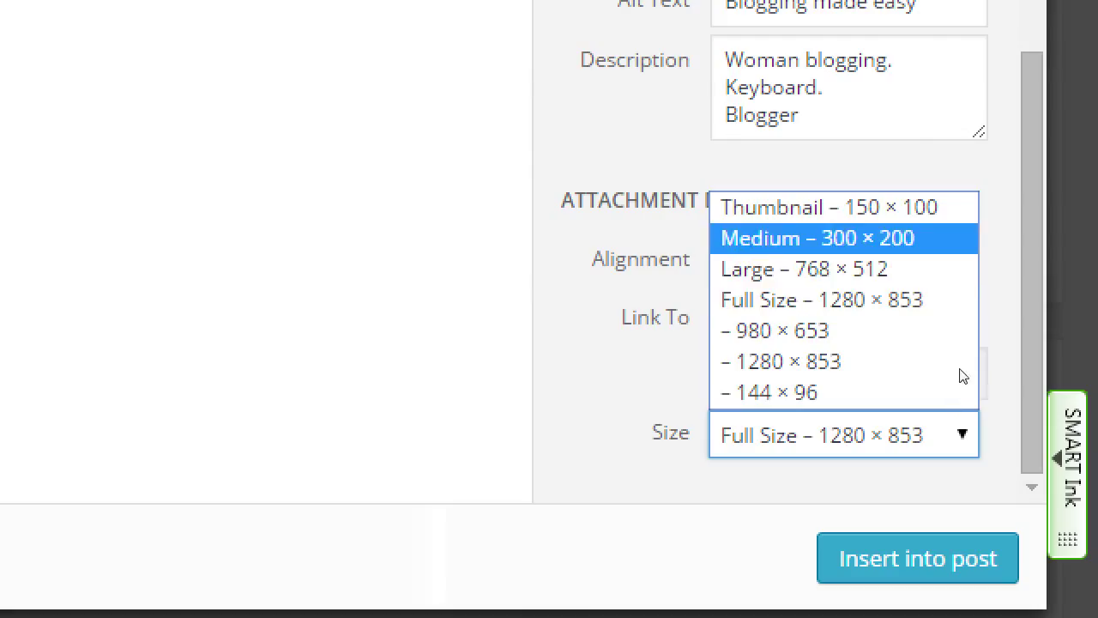
pyautogui.press('Return')
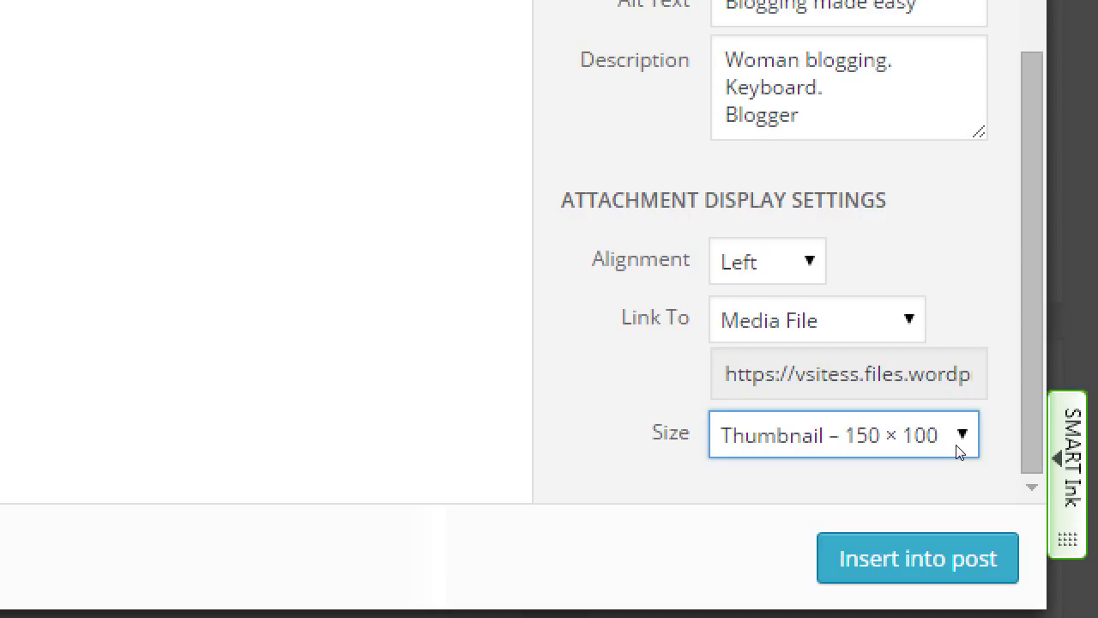
# Set the image's display size to Medium – 300 × 200.
pyautogui.hotkey('alt', 'Down')
pyautogui.press('Down')
pyautogui.press('Down')
pyautogui.press('Down')
pyautogui.press('Down')
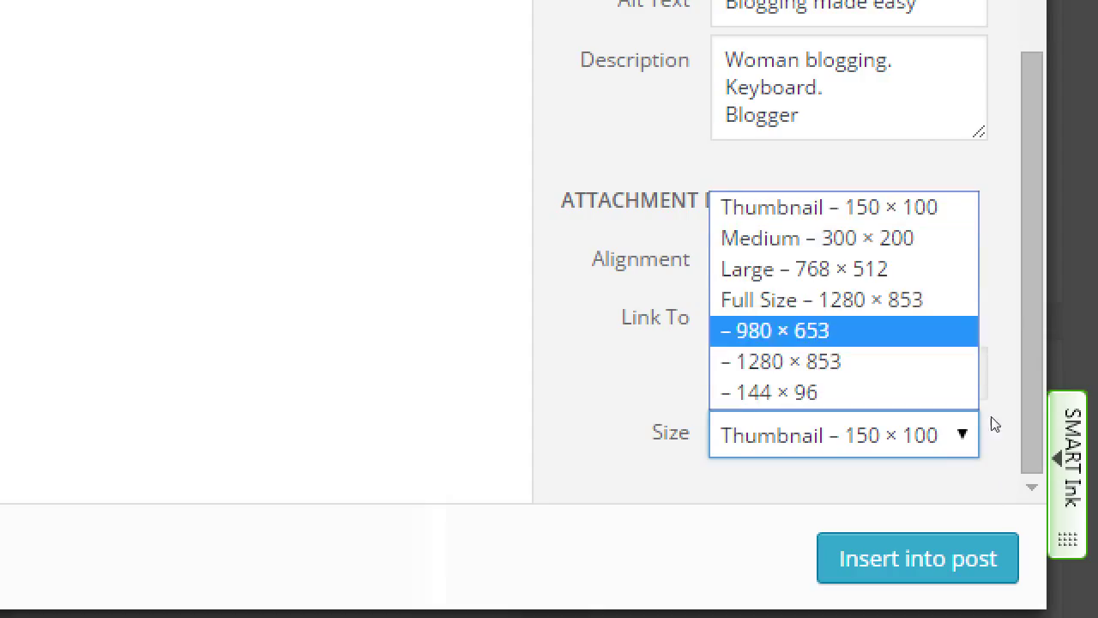
pyautogui.press('Up')
pyautogui.press('Up')
pyautogui.press('Up')
pyautogui.press('Up')
pyautogui.press('Down')
pyautogui.press('Return')
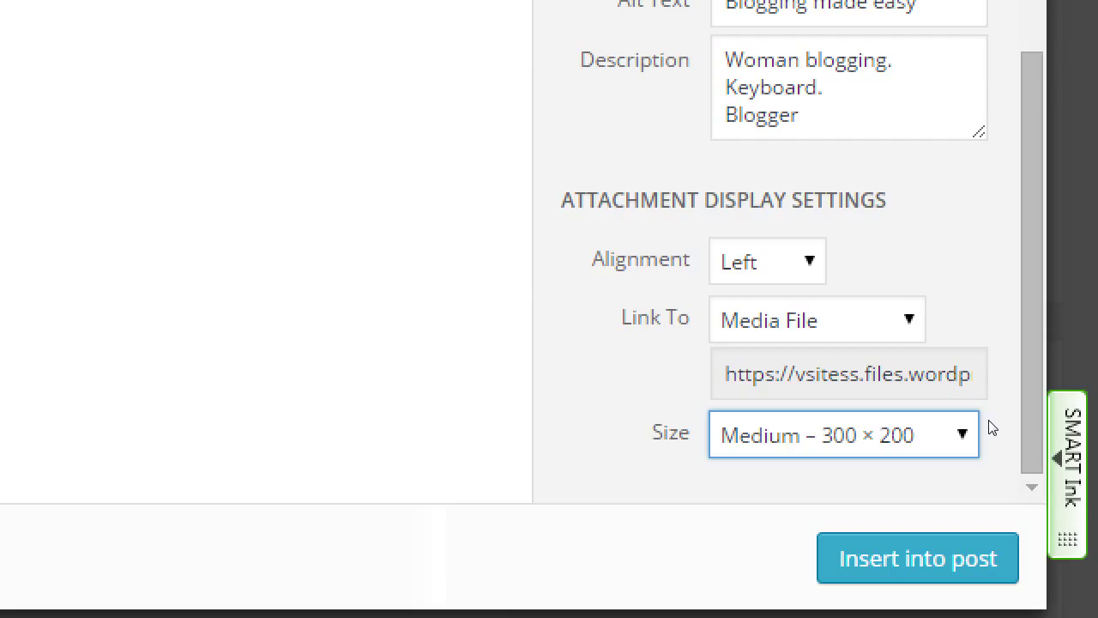
# Look through the image's Link To choices, including Attachment Page and Custom URL, and keep Media File.
pyautogui.hotkey('shift', 'Tab')
pyautogui.hotkey('shift', 'Tab')
pyautogui.hotkey('alt', 'Down')
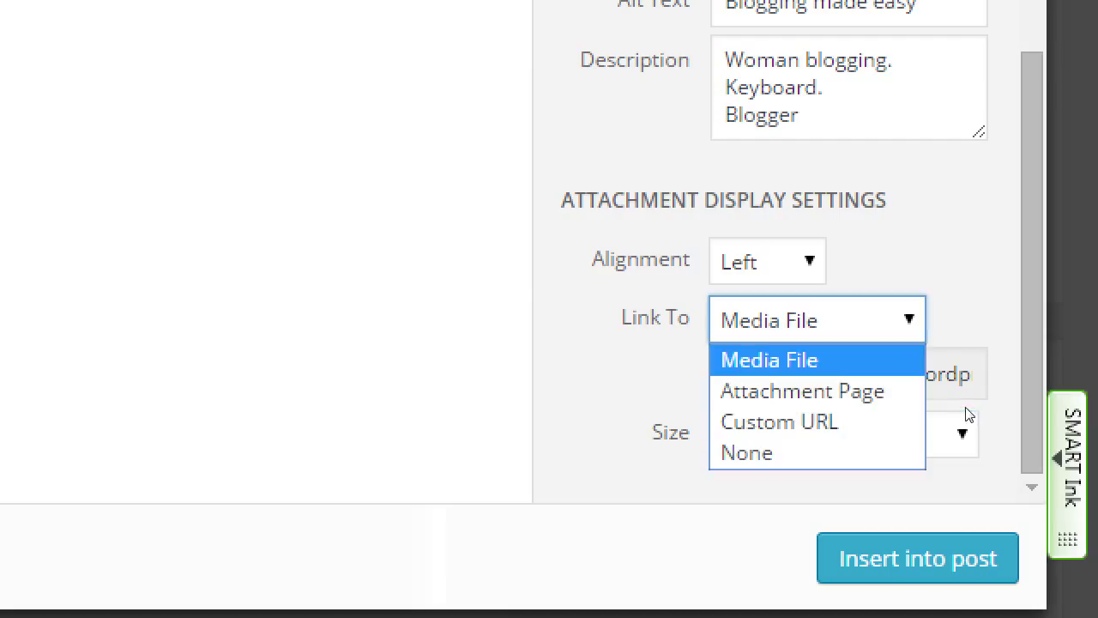
pyautogui.press('Down')
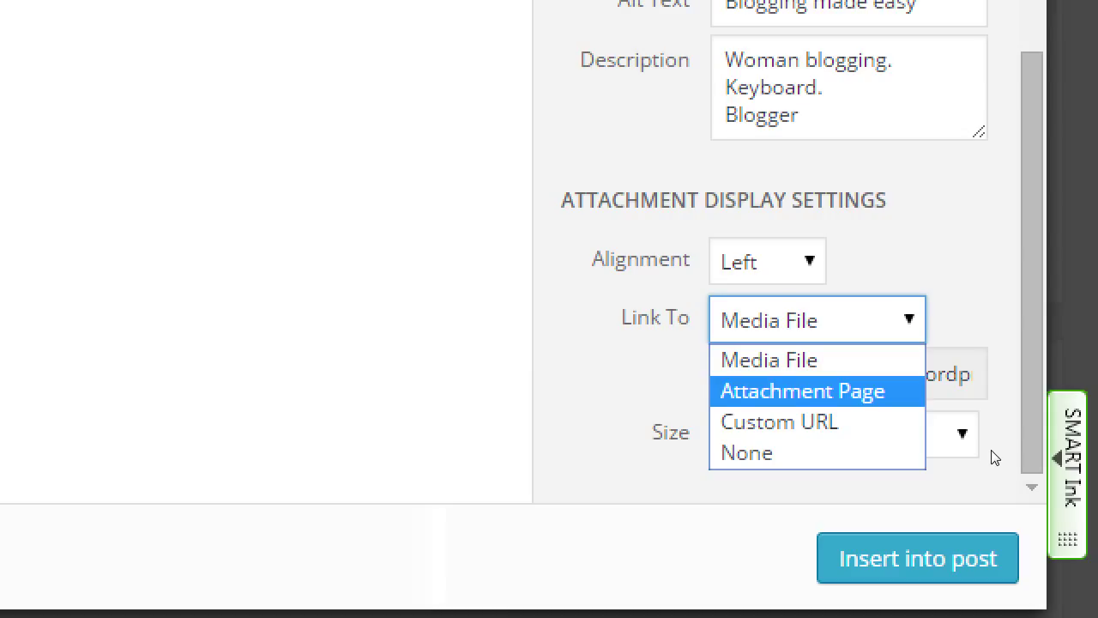
pyautogui.press('Up')
pyautogui.press('Down')
pyautogui.press('Down')
pyautogui.press('Escape')
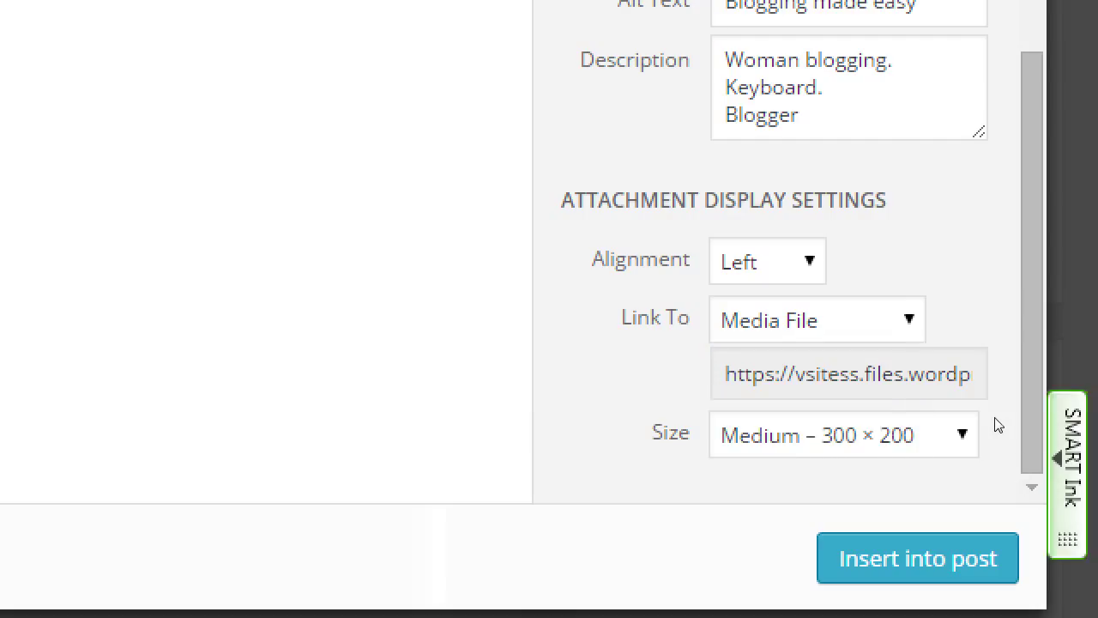
pyautogui.hotkey('alt', 'Down')
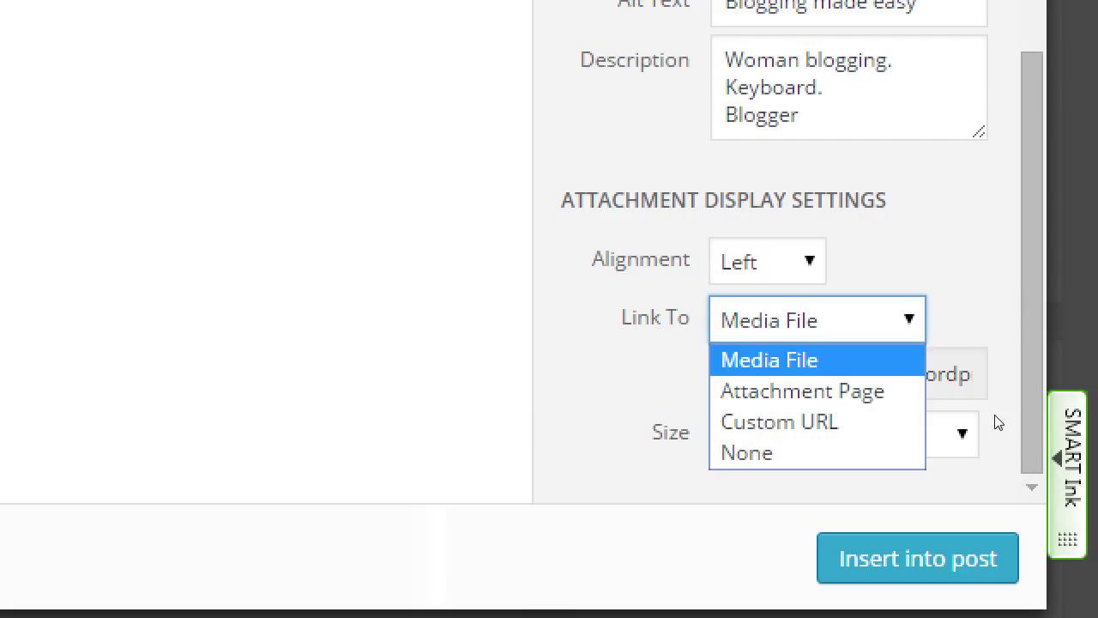
pyautogui.press('Down')
pyautogui.press('Down')
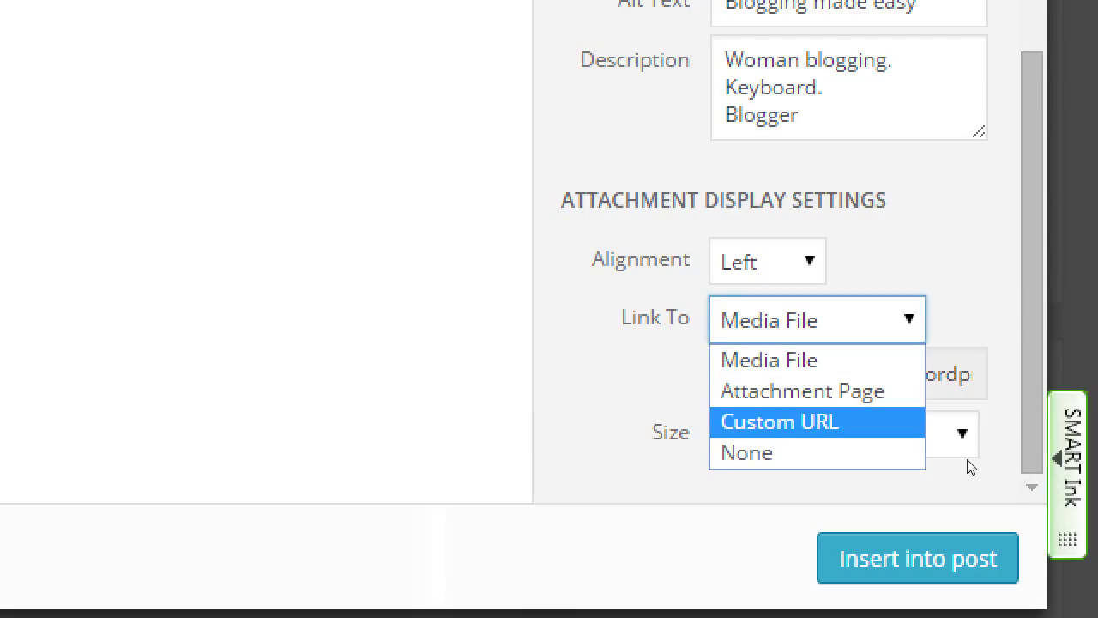
pyautogui.press('Return')
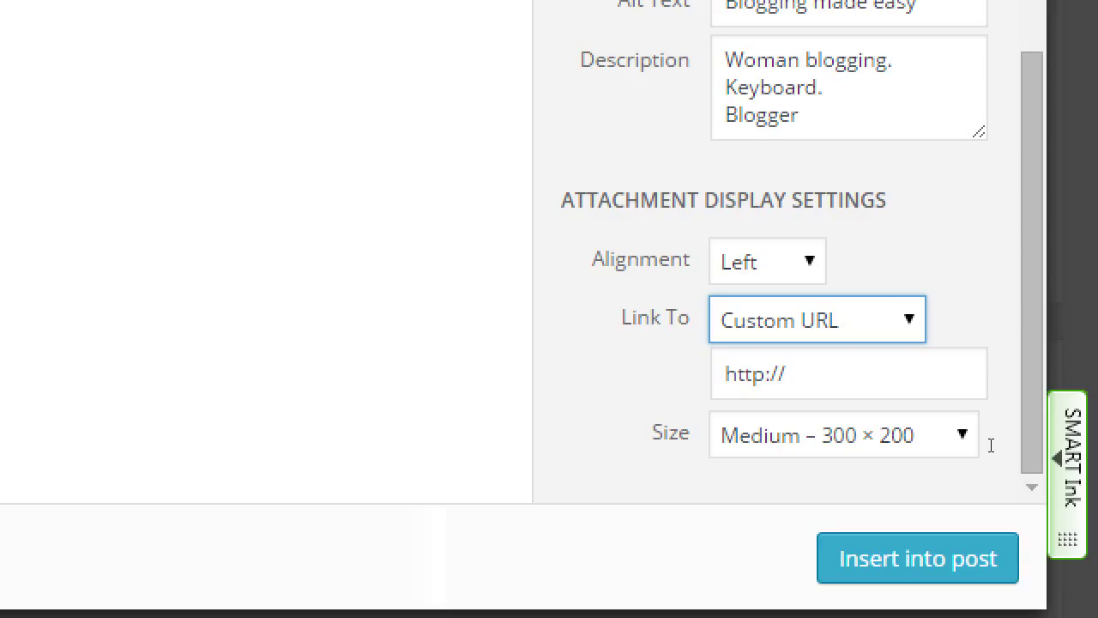
pyautogui.press('Tab')
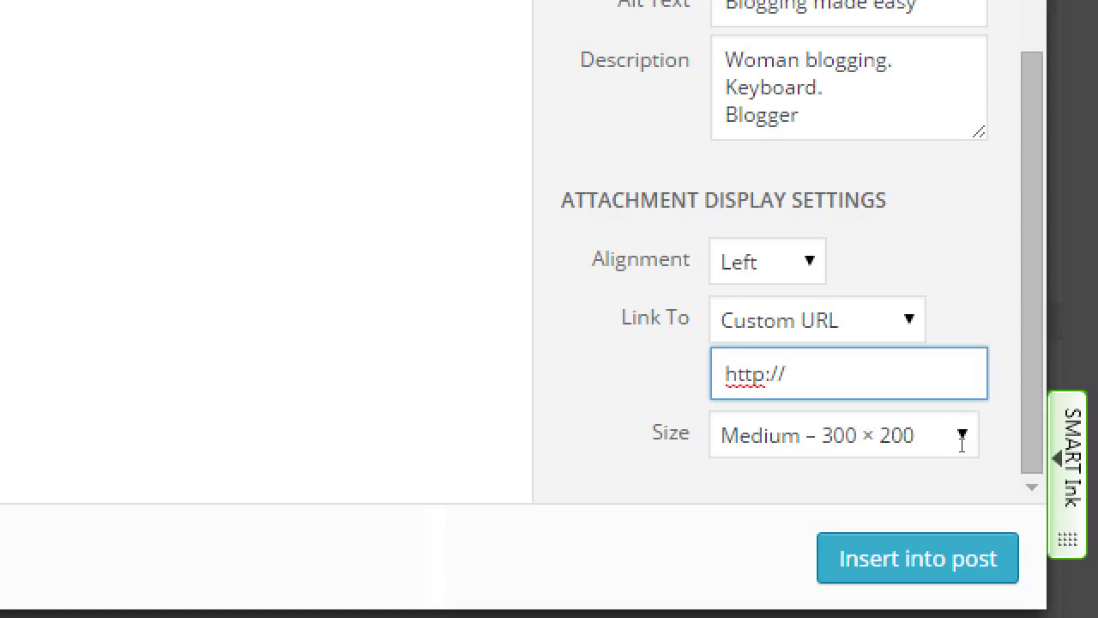
pyautogui.write('victor.com/shop')
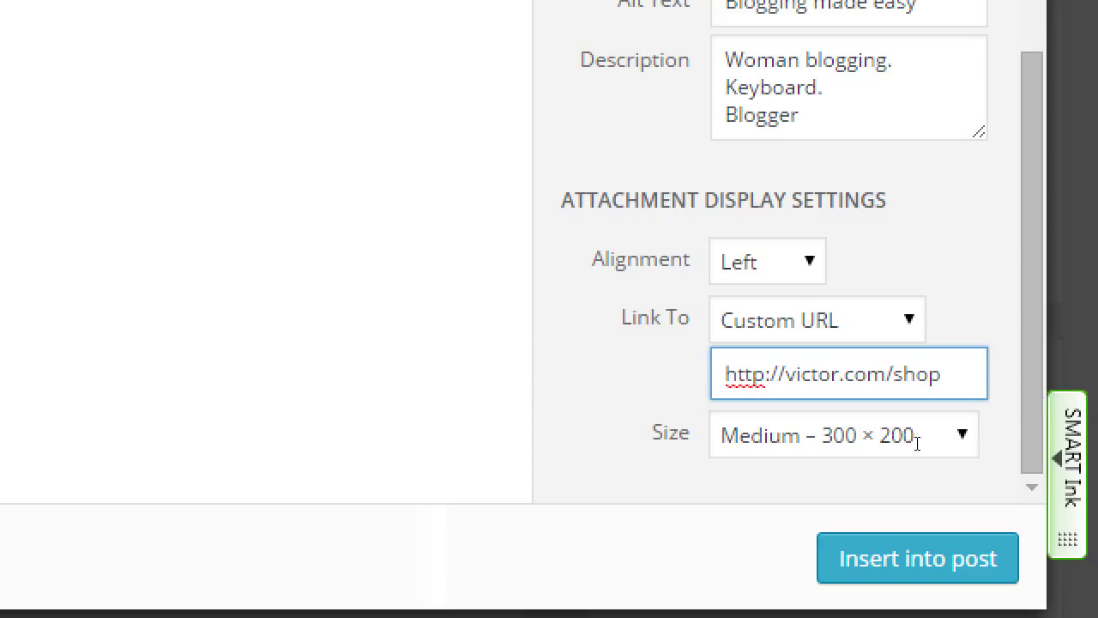
# Set the image's Link To option to None.
pyautogui.hotkey('shift', 'Tab')
pyautogui.hotkey('alt', 'Down')
pyautogui.press('Down')
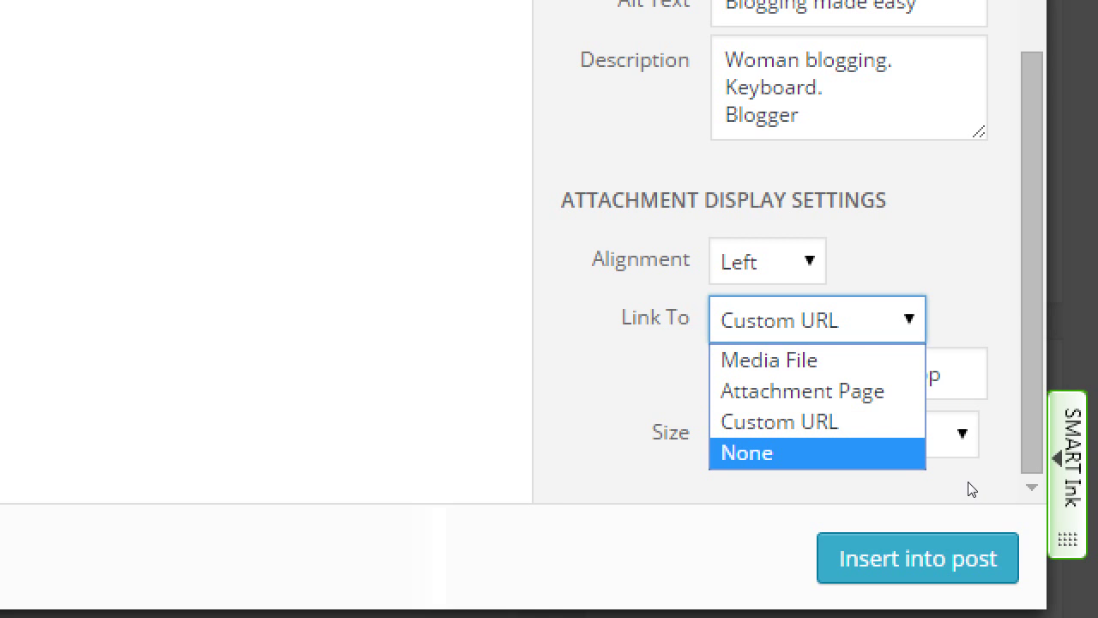
pyautogui.press('Return')
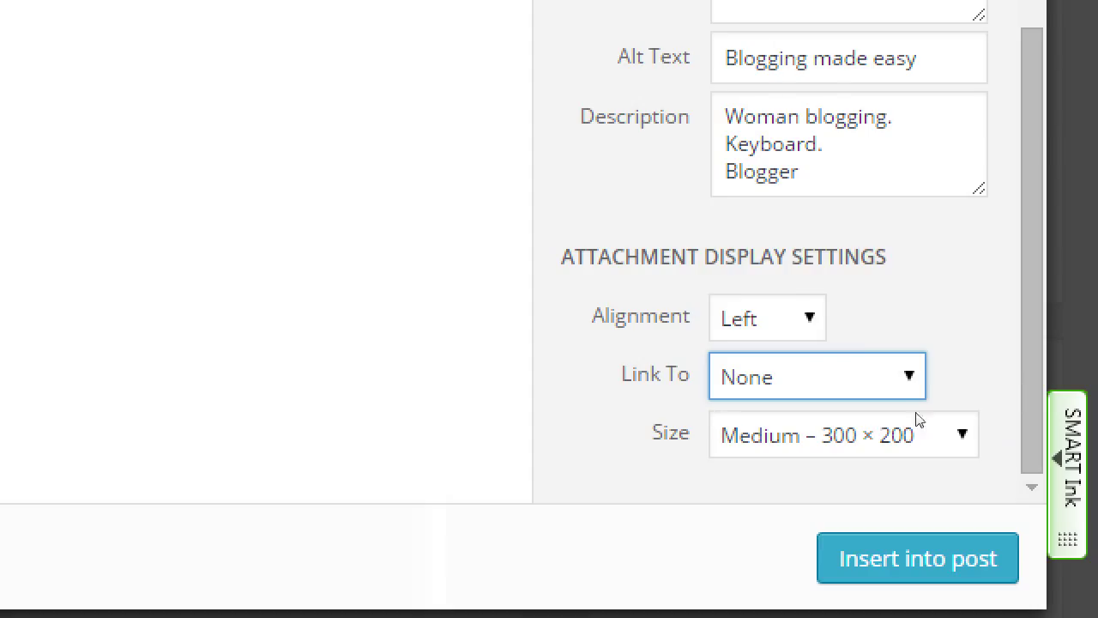
# Set the image's size to Full Size – 1280 × 853 and insert it into the post.
pyautogui.press('Tab')
pyautogui.hotkey('alt', 'Down')
pyautogui.press('Down')
pyautogui.press('Down')
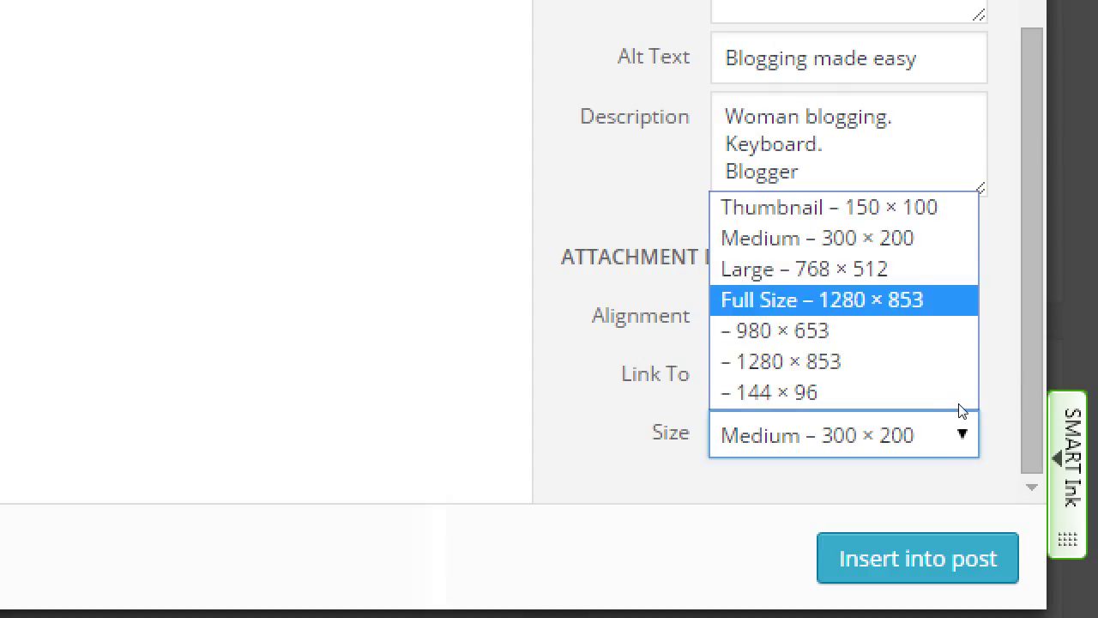
pyautogui.press('Return')
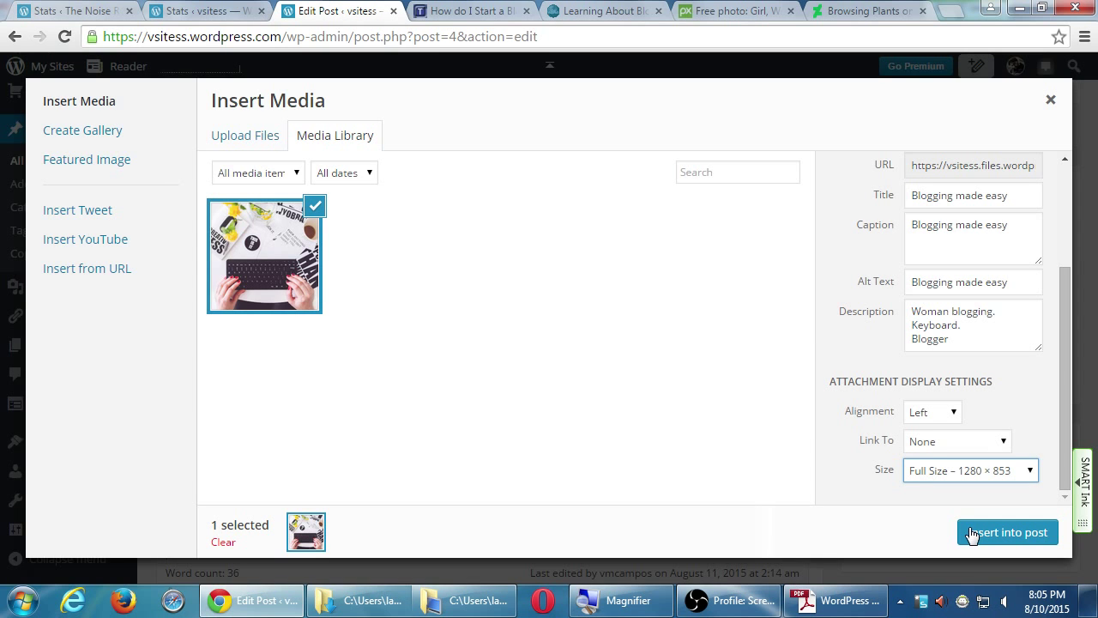
pyautogui.click(973, 534)
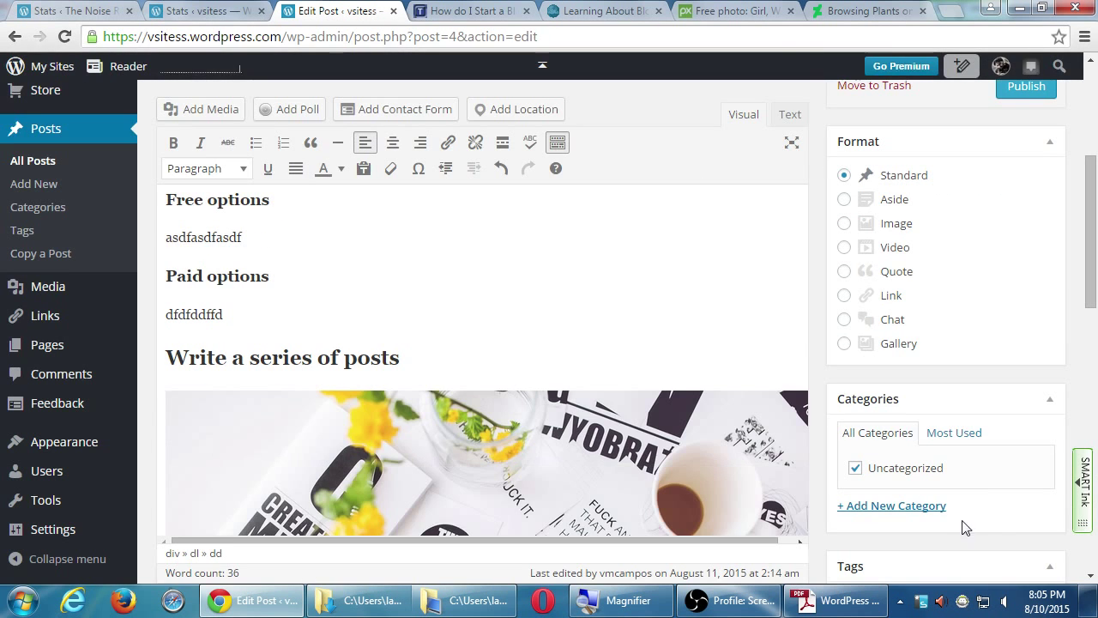
# Examine how the full-size image sits among the post's text, reducing the page zoom to 67% and restoring the default zoom.
pyautogui.scroll(-2, 817, 462)
pyautogui.scroll(2, 815, 461)
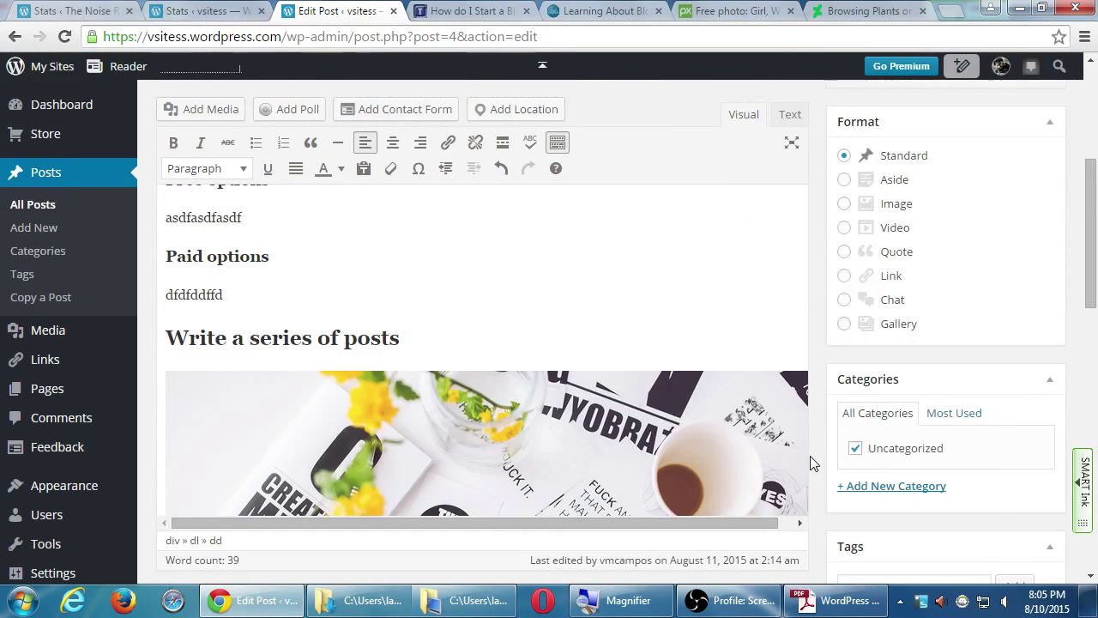
pyautogui.scroll(-3, 699, 385)
pyautogui.scroll(2, 695, 384)
pyautogui.scroll(5, 695, 384)
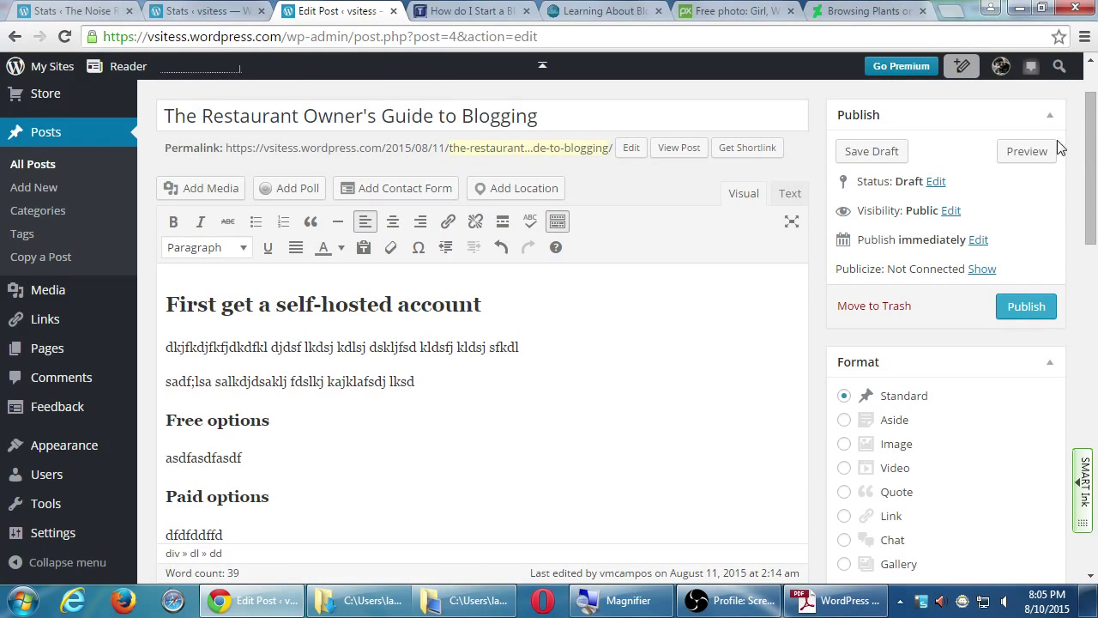
pyautogui.moveTo(1087, 140); pyautogui.dragTo(908, 181)
pyautogui.click(791, 144)
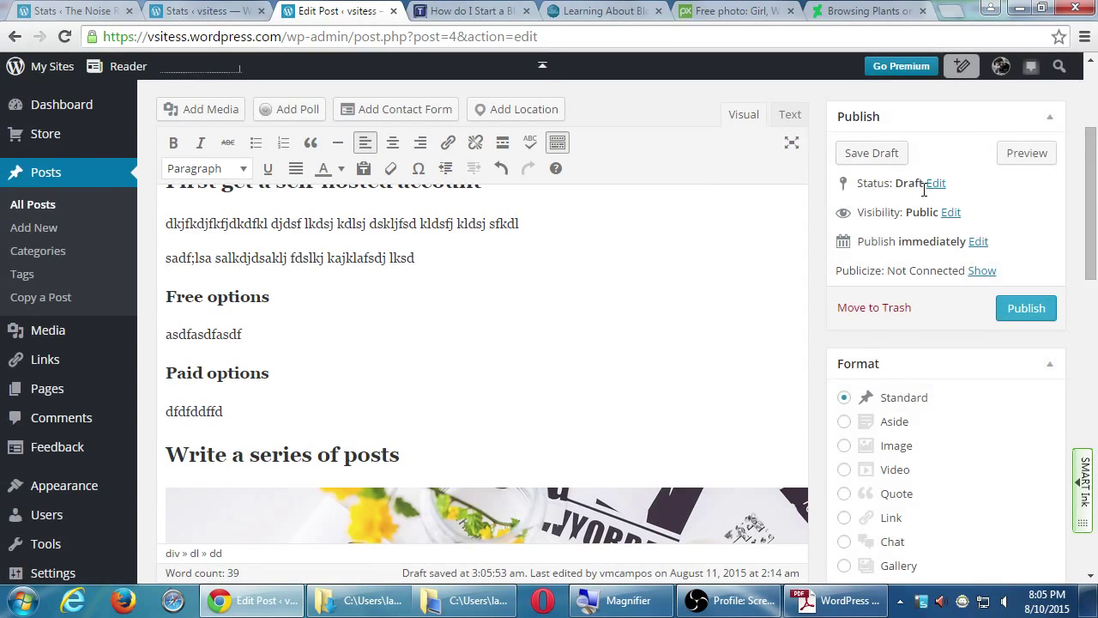
pyautogui.hotkey('ctrl', '-')
pyautogui.hotkey('ctrl', '-')
pyautogui.hotkey('ctrl', '-')
pyautogui.hotkey('ctrl', '-')
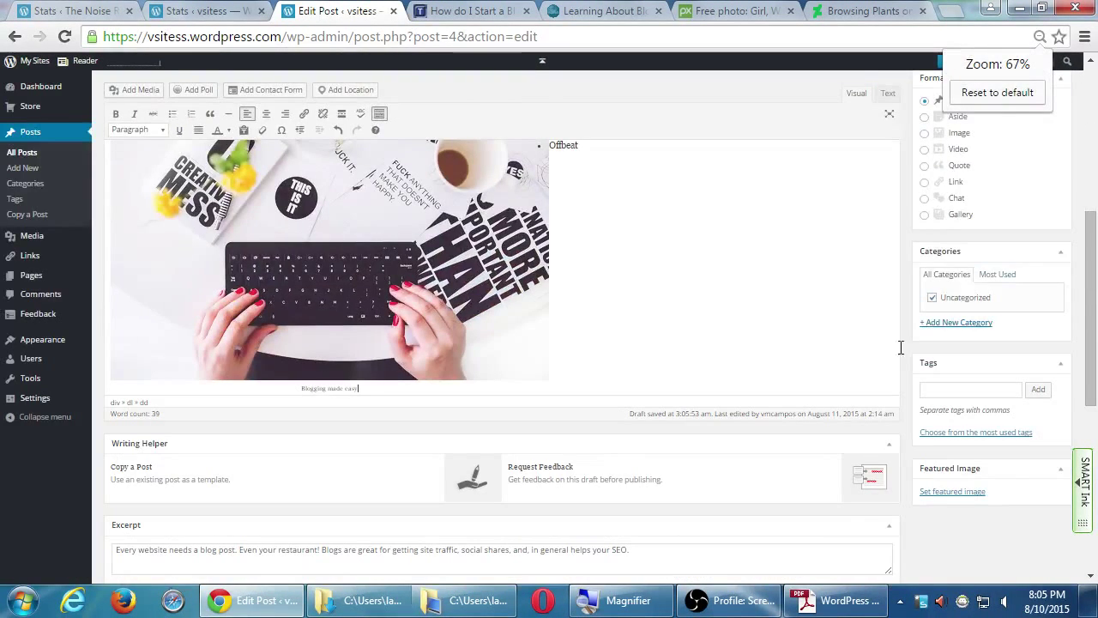
pyautogui.scroll(10, 658, 218)
pyautogui.scroll(-5, 661, 221)
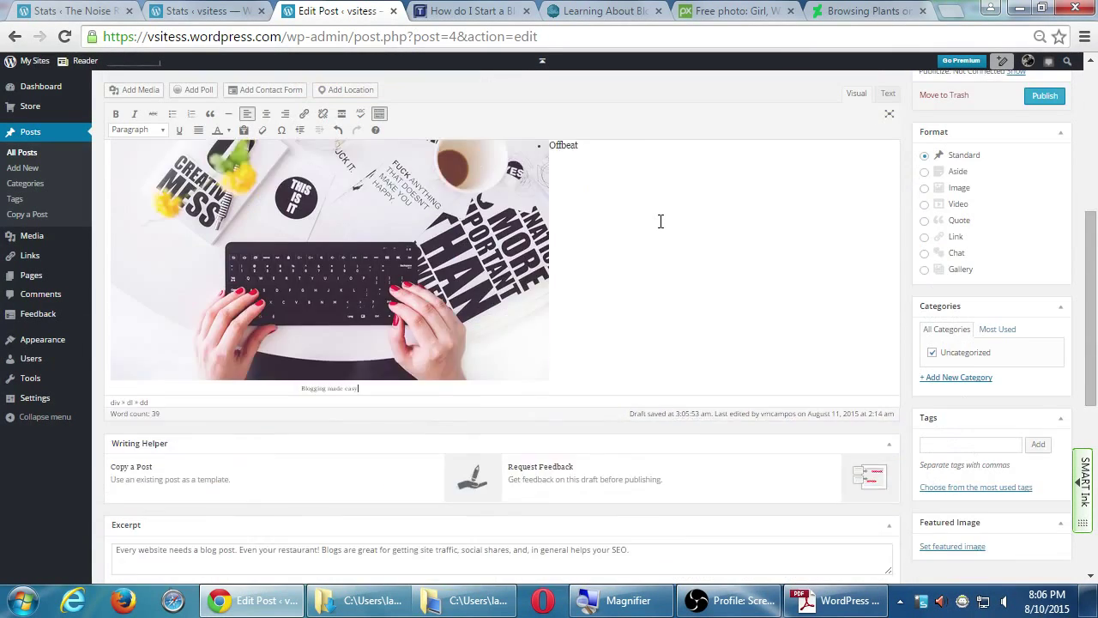
pyautogui.scroll(3, 659, 273)
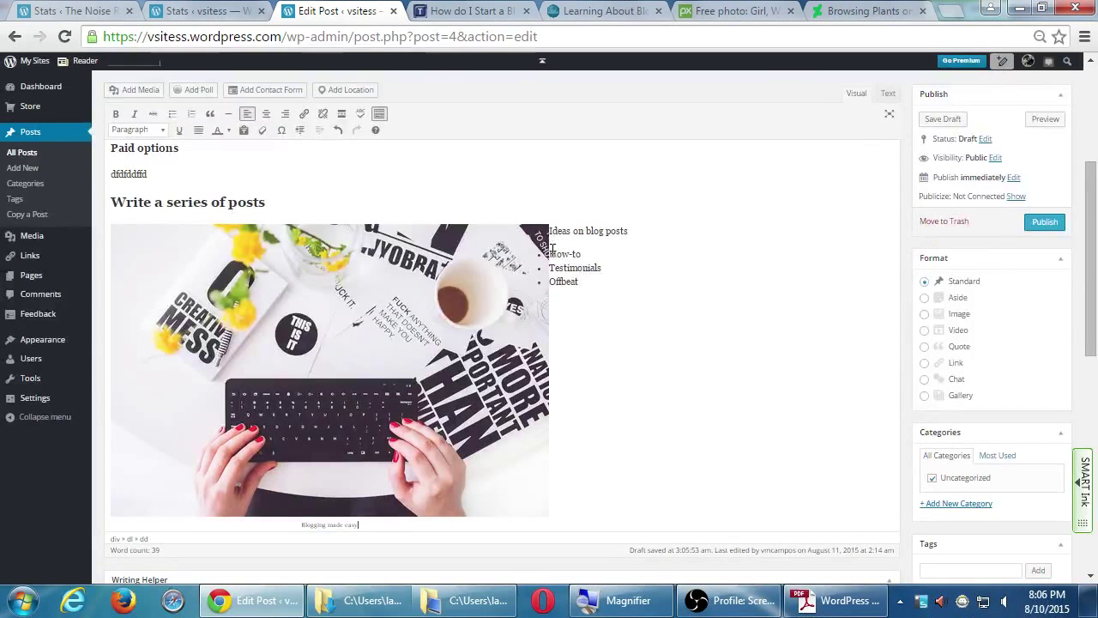
pyautogui.hotkey('ctrl', '+')
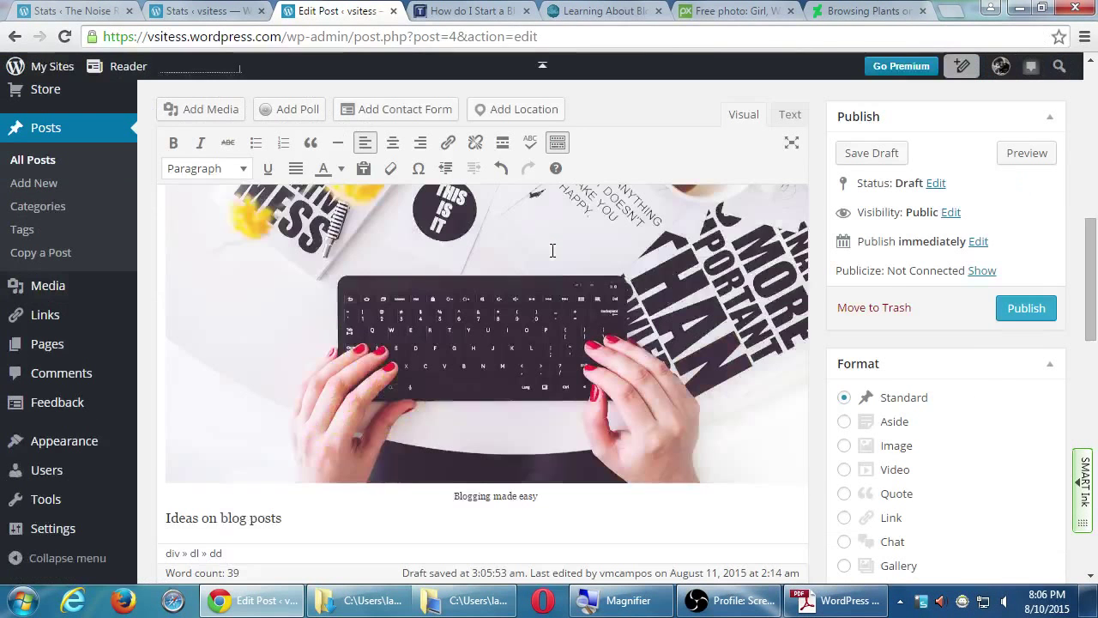
pyautogui.scroll(-3, 582, 271)
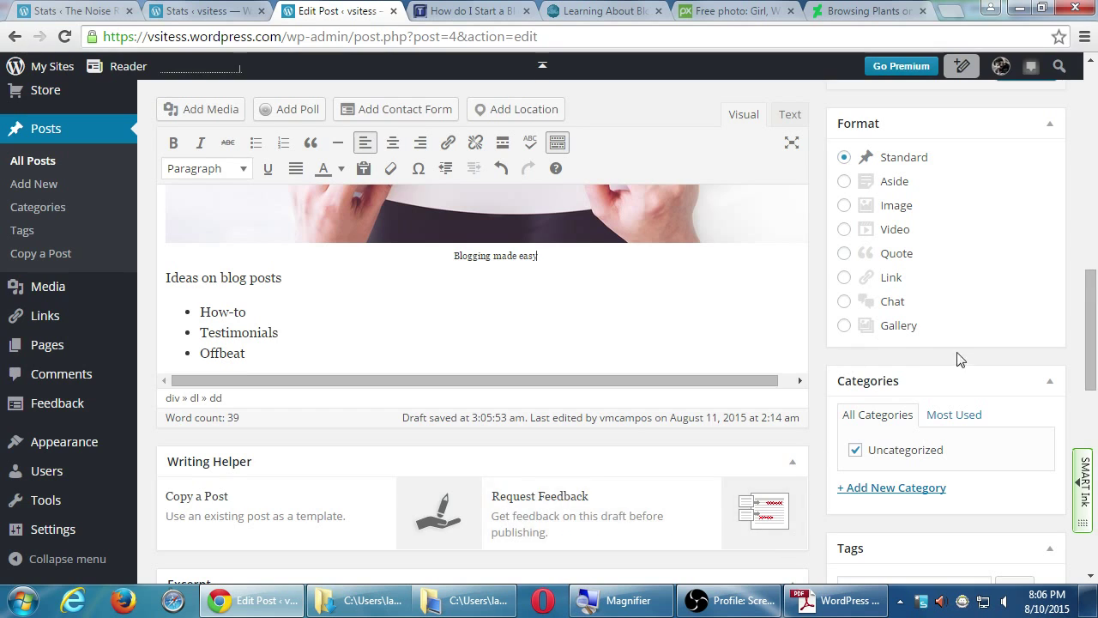
# Check the Images item of the WordPress Checklist in Adobe Reader and return to the post in Chrome.
pyautogui.click(833, 601)
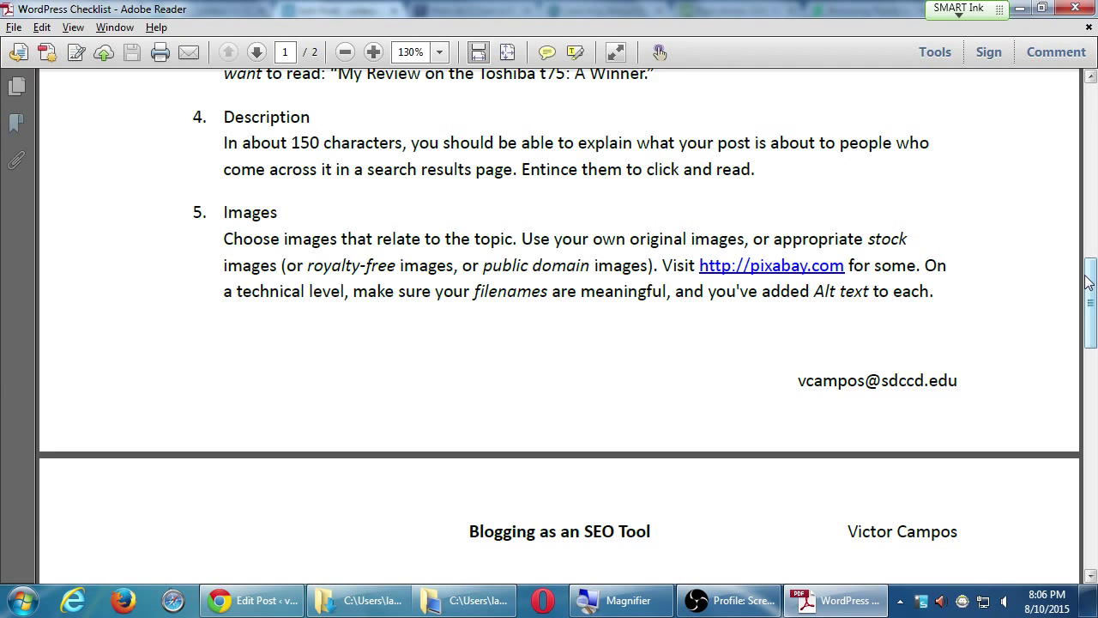
pyautogui.hotkey('alt', 'Tab')
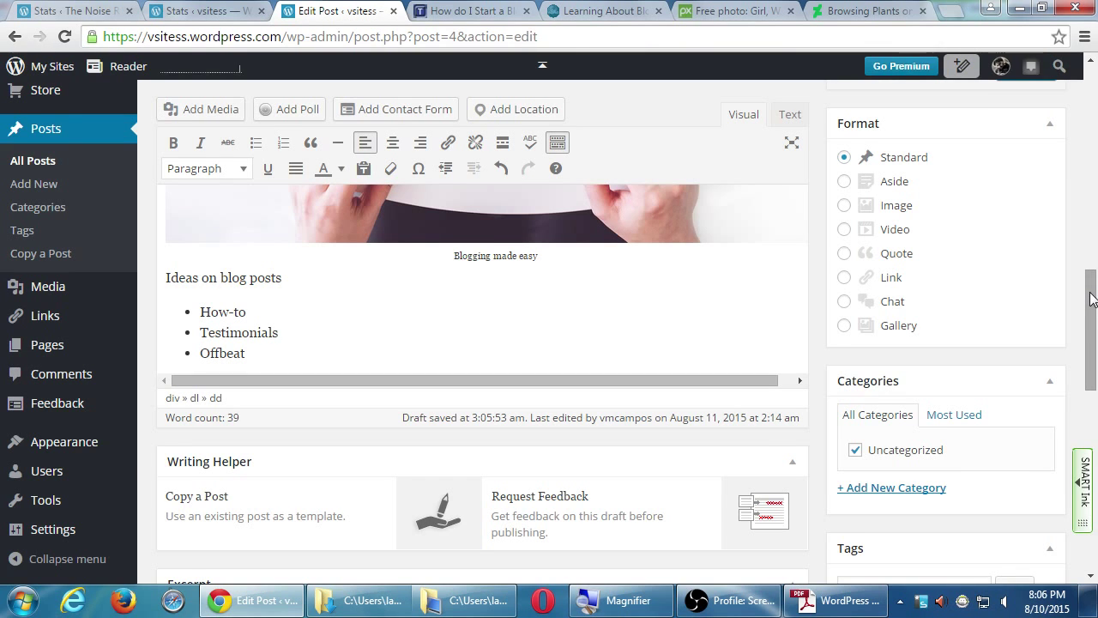
pyautogui.scroll(1, 1092, 292)
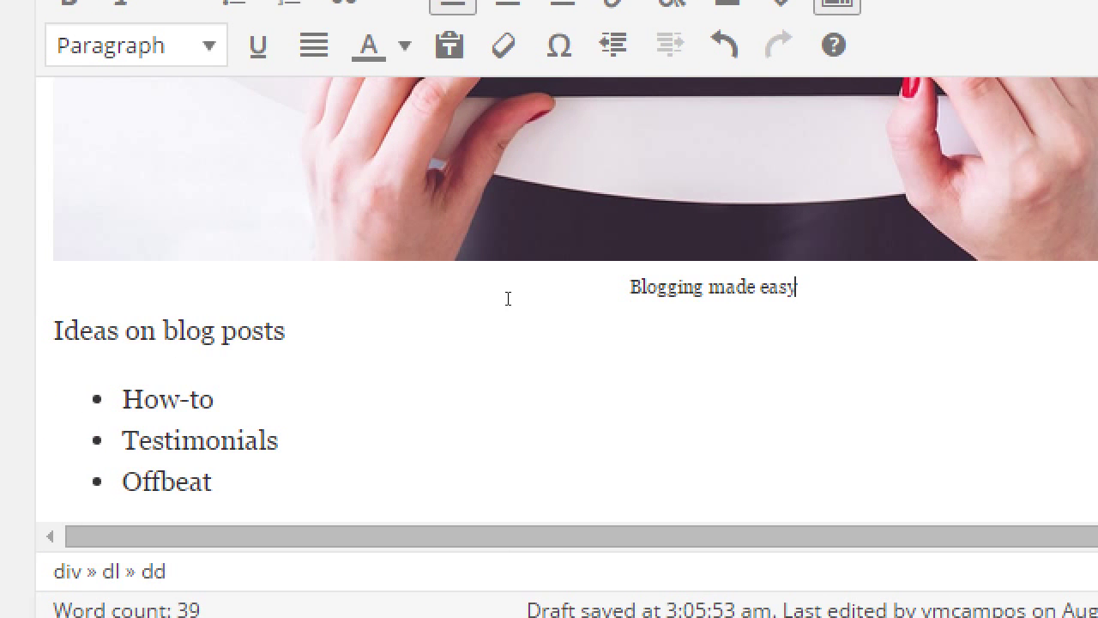
# Highlight the caption "Blogging made easy" beneath the image and select the image to inspect its alignment controls.
pyautogui.moveTo(548, 290); pyautogui.dragTo(421, 297)
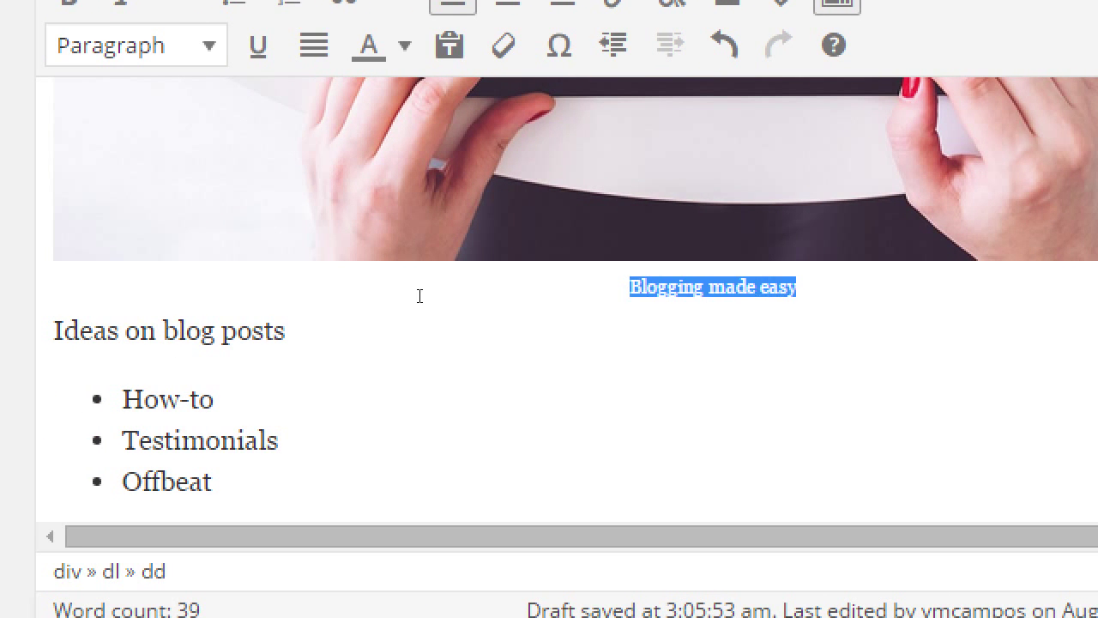
pyautogui.click(552, 289)
pyautogui.click(534, 257)
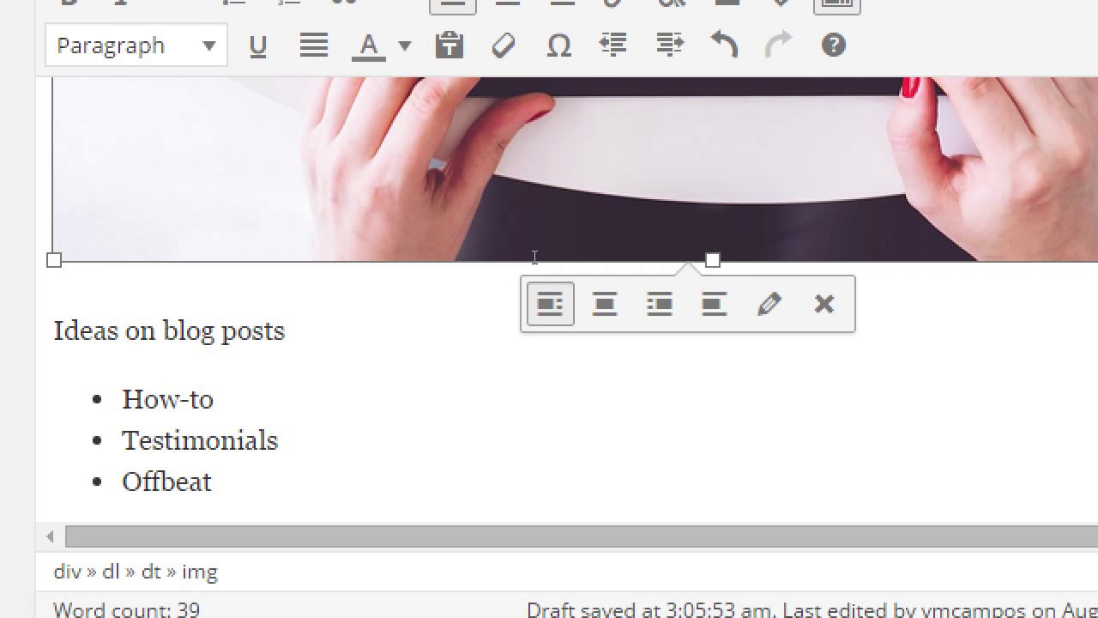
pyautogui.click(600, 307)
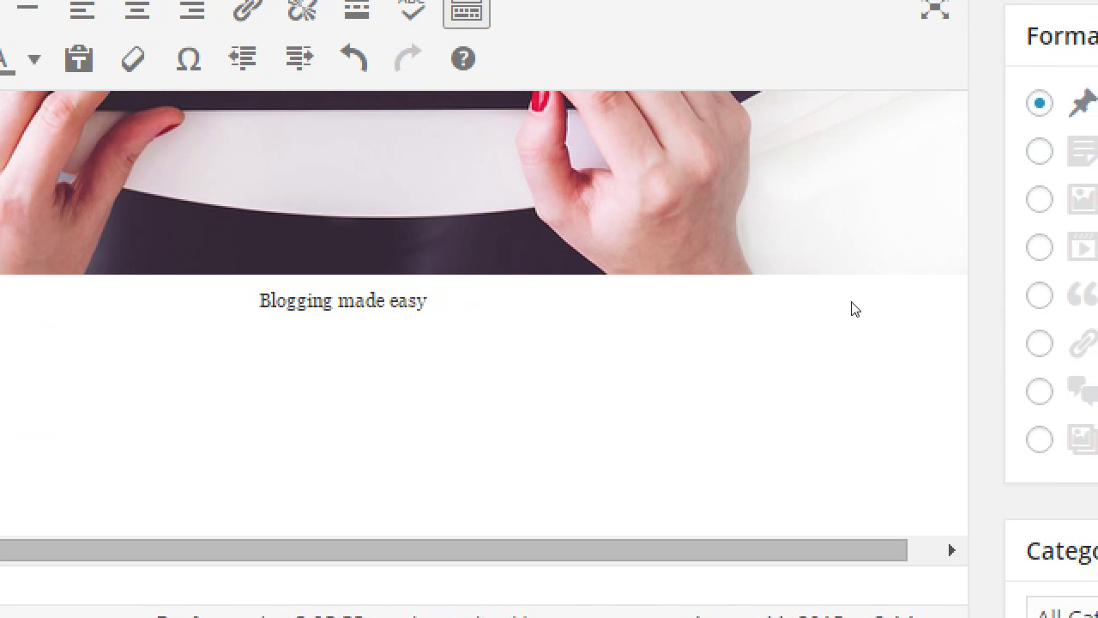
# Select the image in the post and look through its alignment, Edit and Remove options.
pyautogui.click(501, 229)
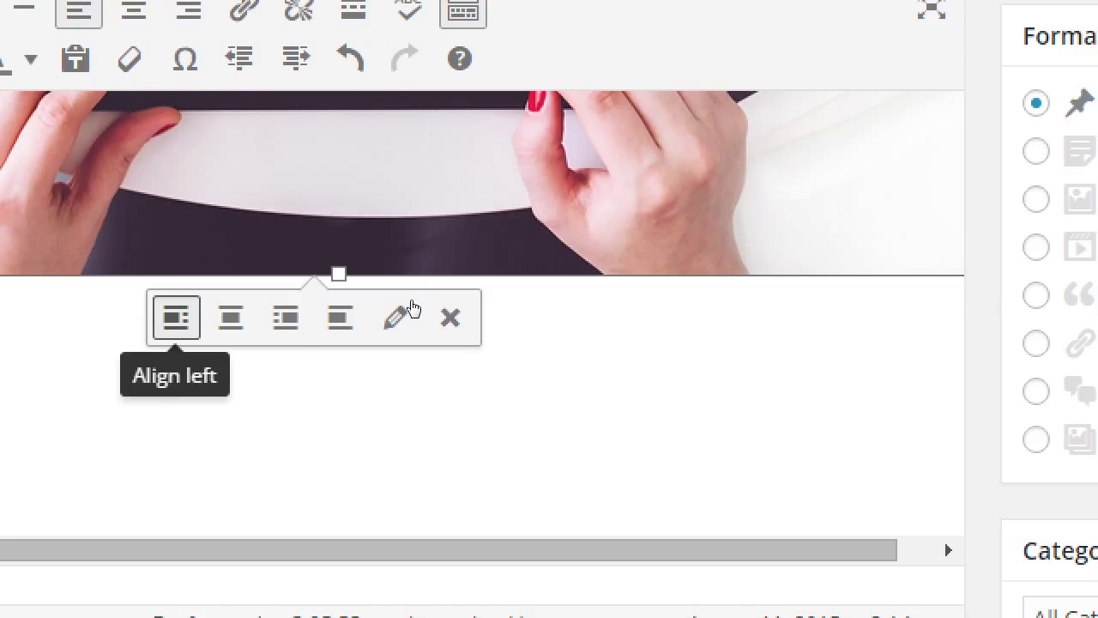
pyautogui.press('Right')
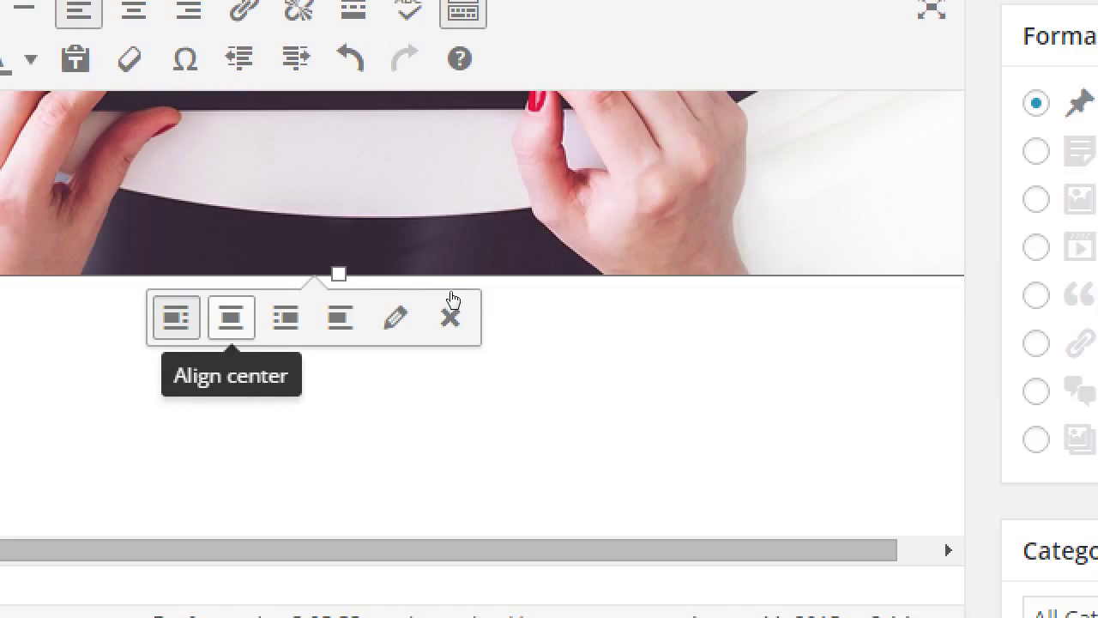
pyautogui.press('Right')
pyautogui.press('Right')
pyautogui.press('Left')
pyautogui.press('Left')
pyautogui.press('Left')
pyautogui.press('Right')
pyautogui.press('Right')
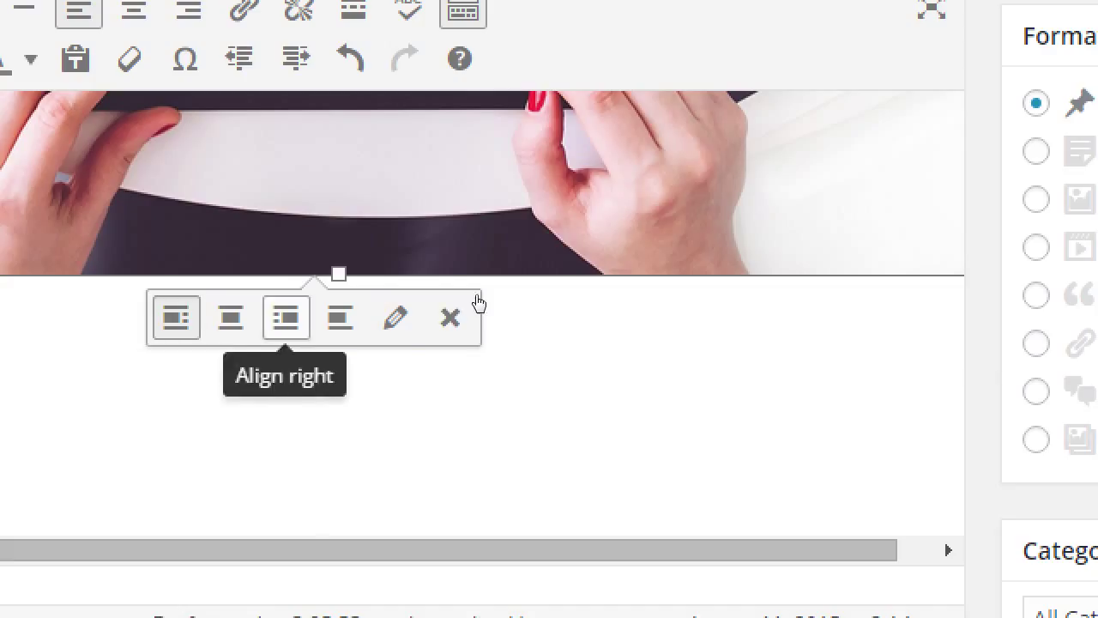
pyautogui.press('Right')
pyautogui.press('Right')
pyautogui.press('Right')
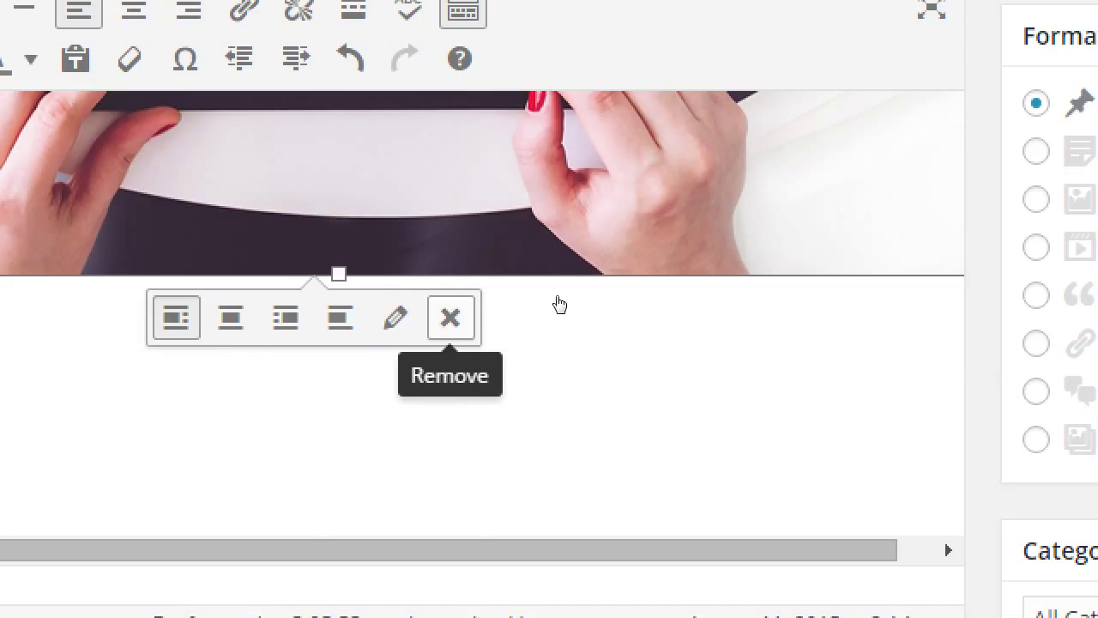
# Open the image's details for editing, review its caption, alternative text and display settings, and close them without changes.
pyautogui.press('Left')
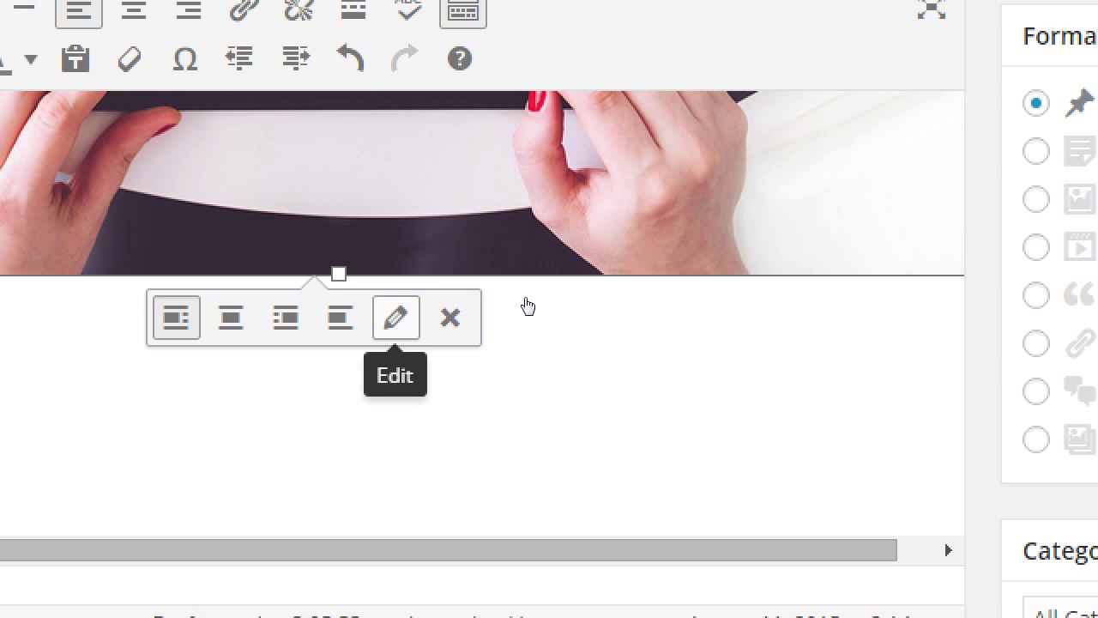
pyautogui.press('Return')
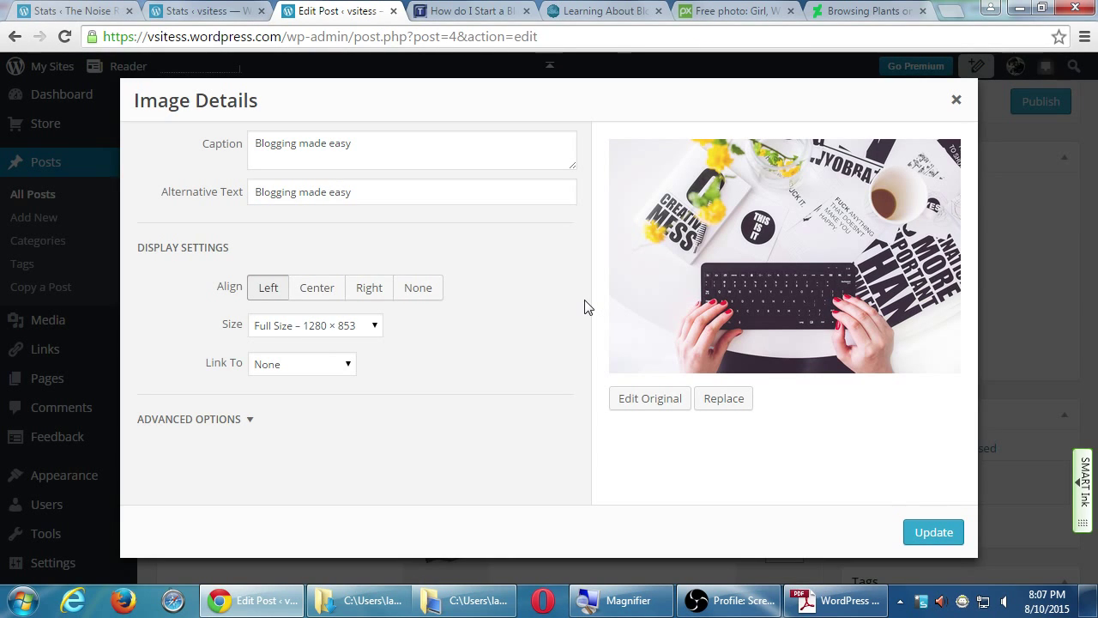
pyautogui.press('Escape')
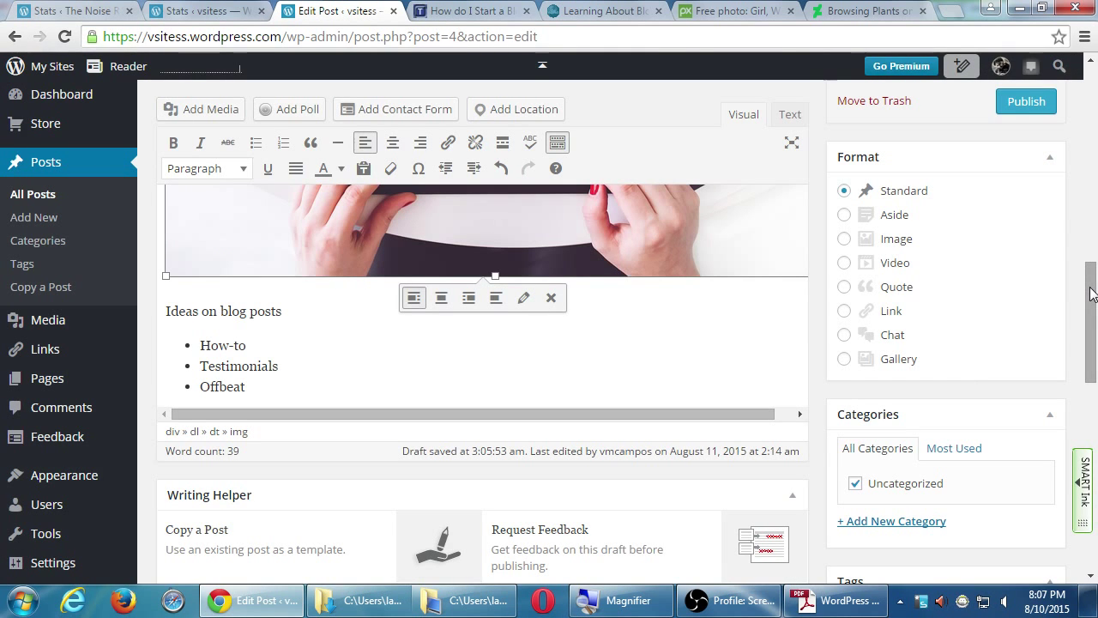
# Switch to the WordPress Checklist in Adobe Reader and read the Headings, Lists, Links and Organizing items on page 2.
pyautogui.moveTo(1091, 294); pyautogui.dragTo(1095, 315)
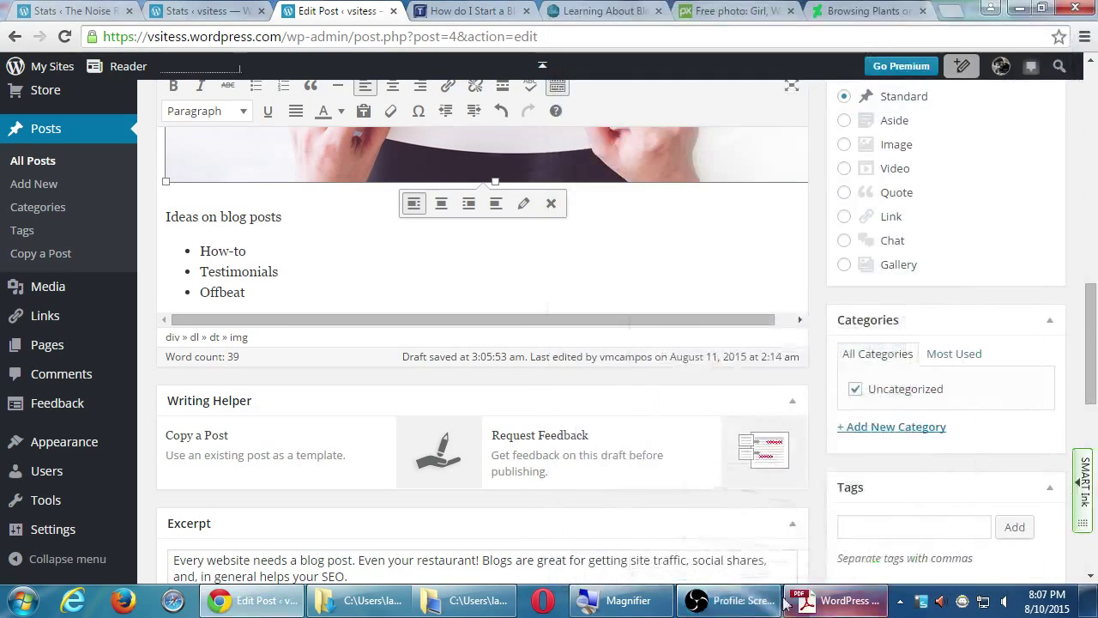
pyautogui.click(815, 601)
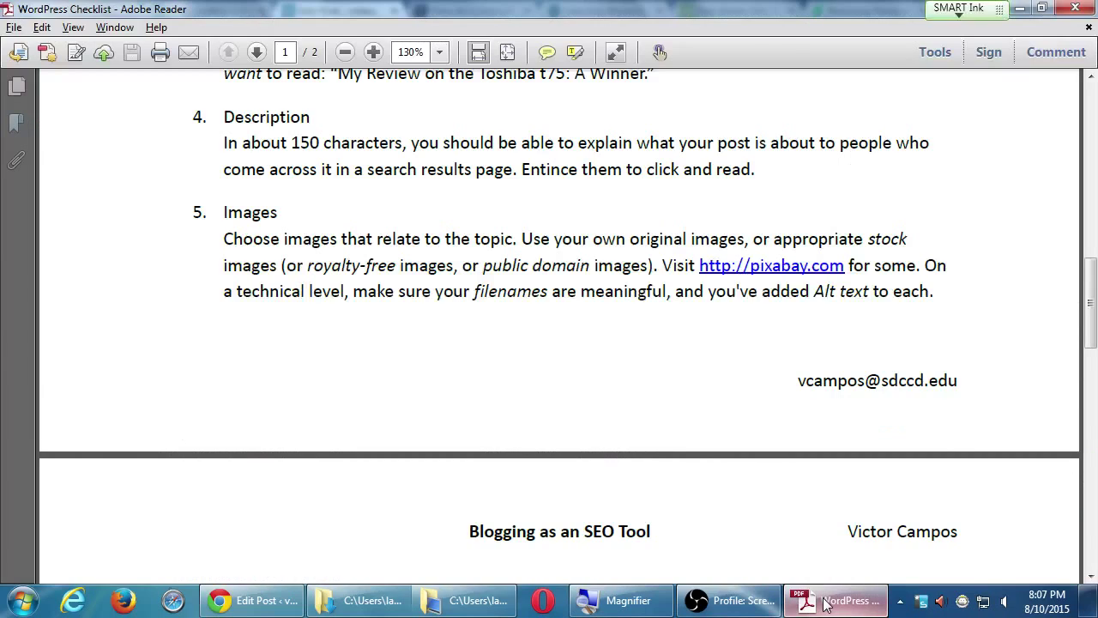
pyautogui.scroll(-3, 611, 328)
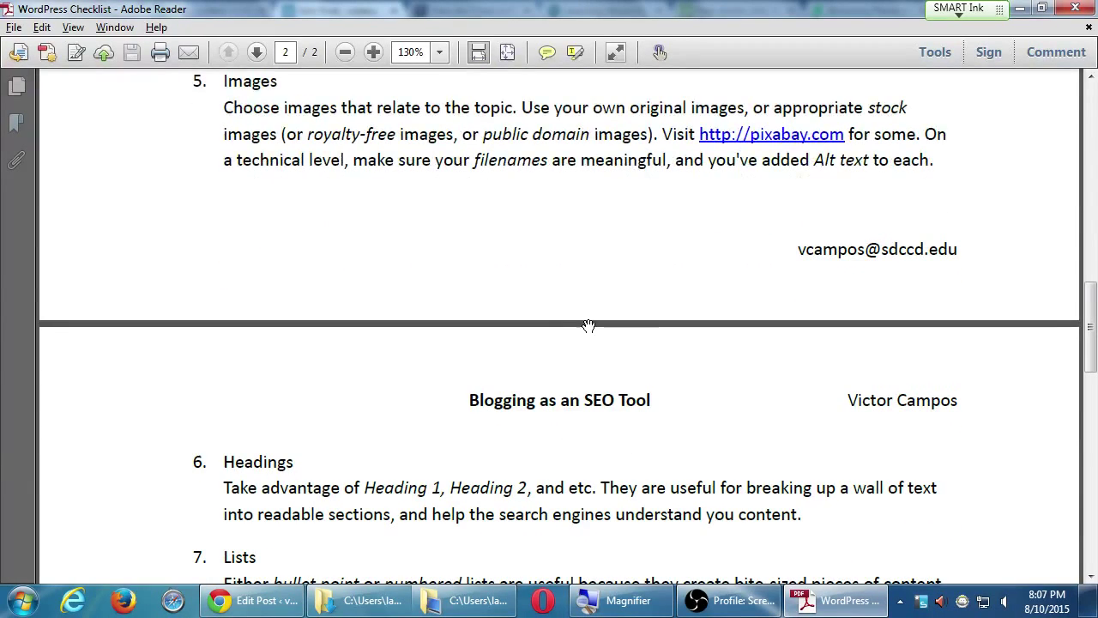
pyautogui.scroll(-4, 648, 271)
pyautogui.moveTo(648, 270)
pyautogui.mouseDown()
pyautogui.moveTo(638, 377)
pyautogui.moveTo(633, 269)
pyautogui.mouseUp()
pyautogui.moveTo(623, 392); pyautogui.dragTo(628, 280)
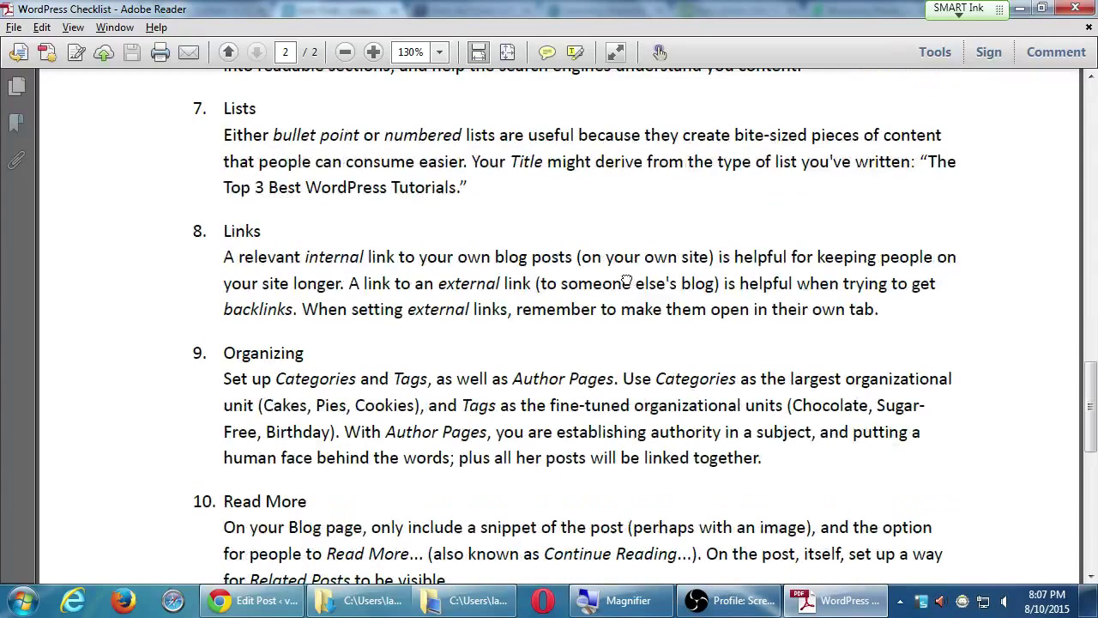
# Read the Links, Organizing and Read More items on page 2 of the checklist.
pyautogui.moveTo(623, 410); pyautogui.dragTo(625, 352)
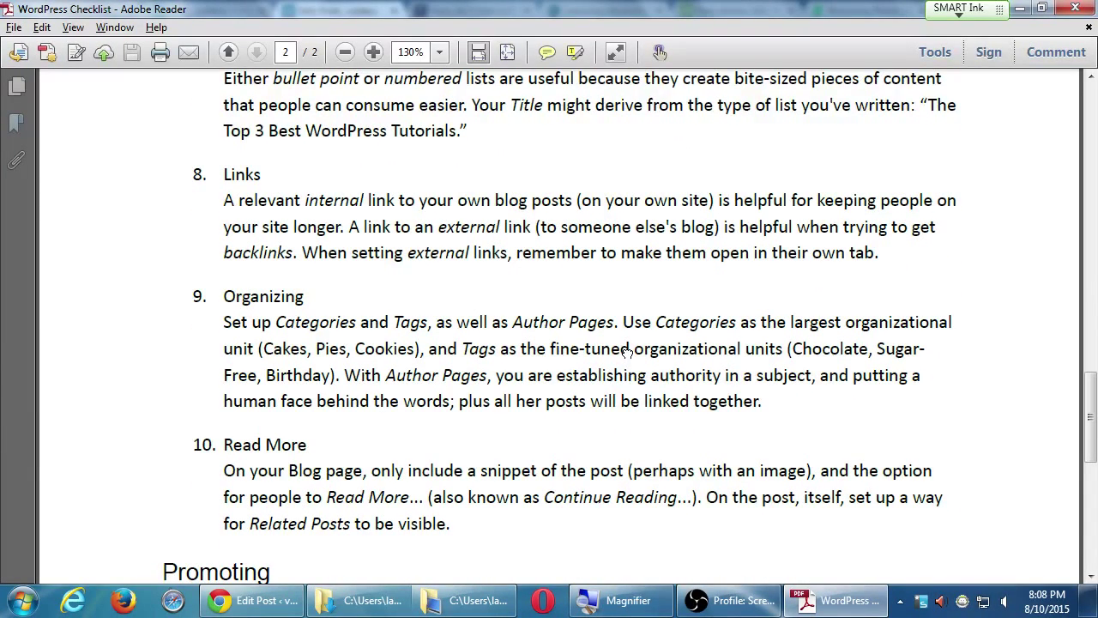
pyautogui.scroll(3, 628, 352)
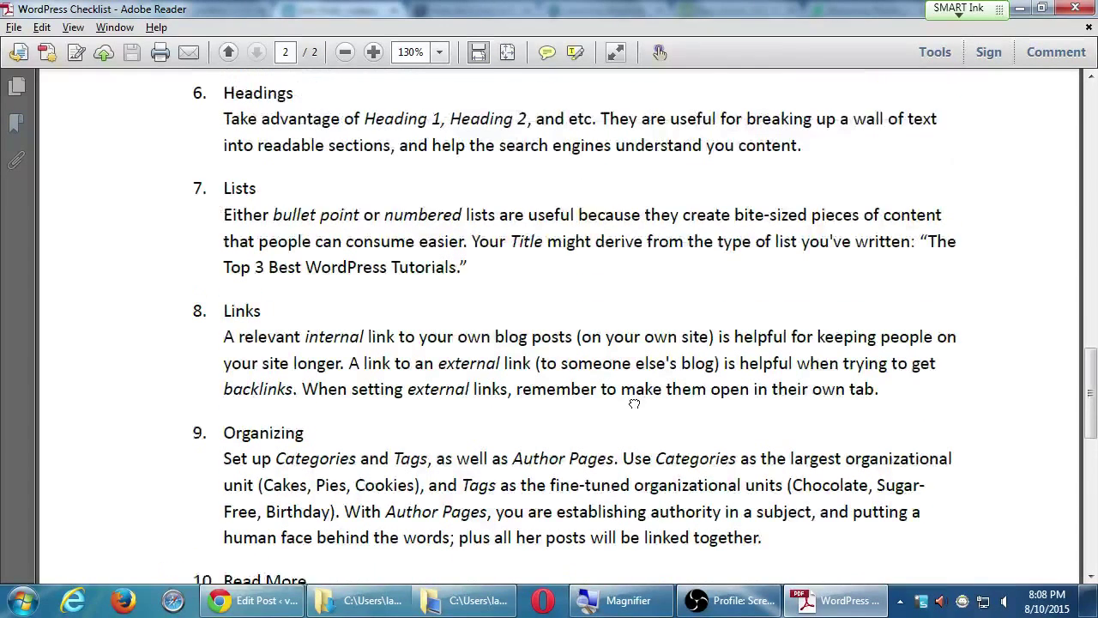
pyautogui.moveTo(637, 414); pyautogui.dragTo(633, 301)
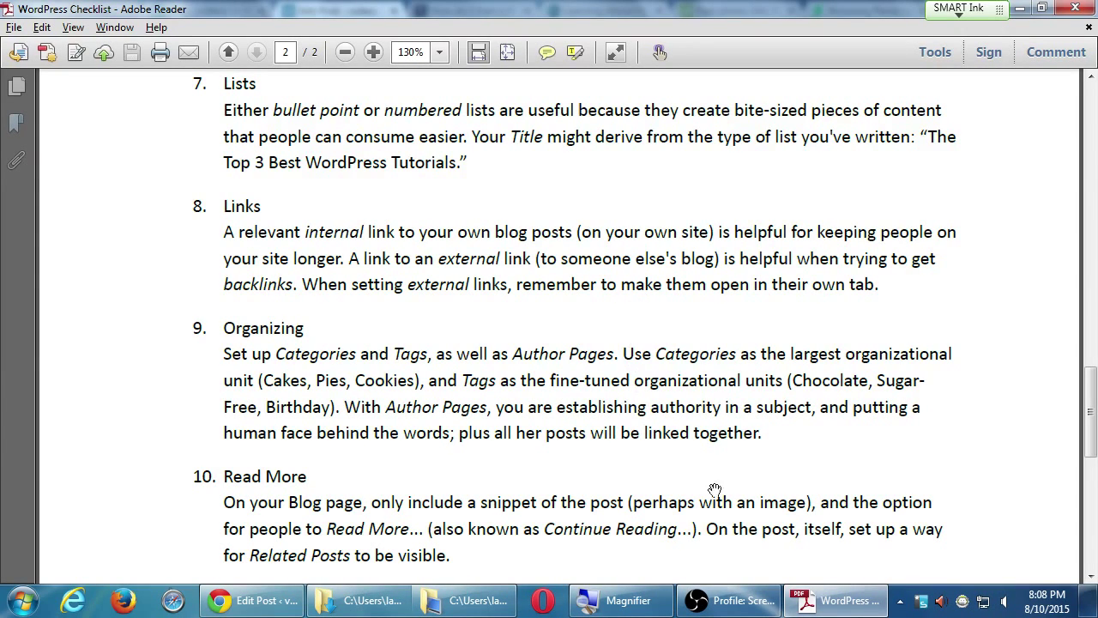
# Switch to the WordPress post in Chrome and replace the first paragraph with "In my last post I showed you the Top 3 Small Business Tips".
pyautogui.click(254, 599)
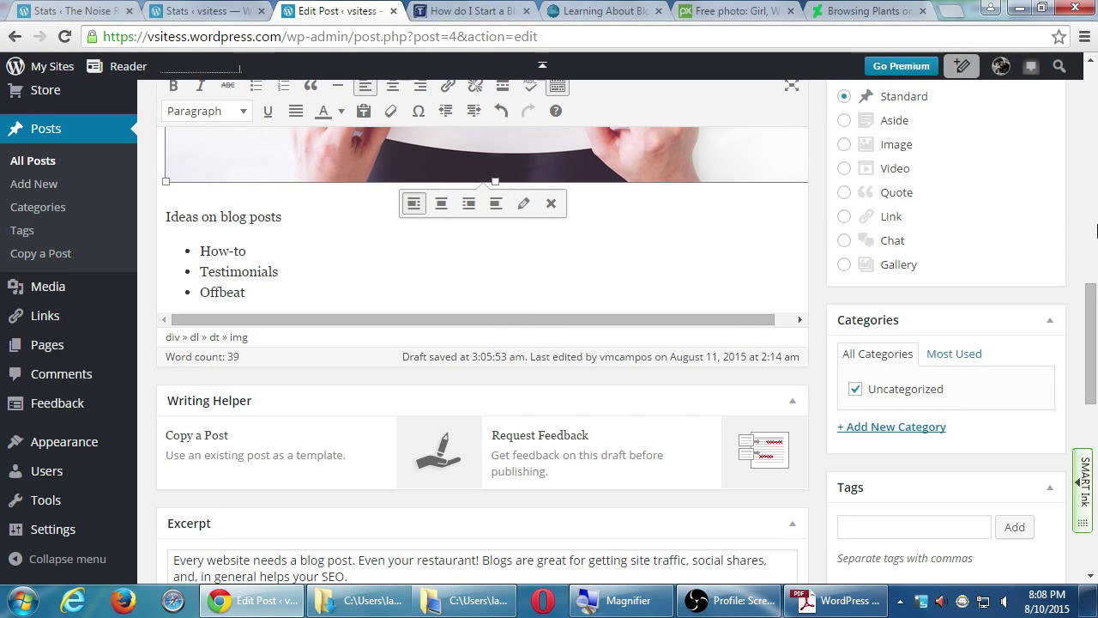
pyautogui.moveTo(1091, 271); pyautogui.dragTo(1087, 142)
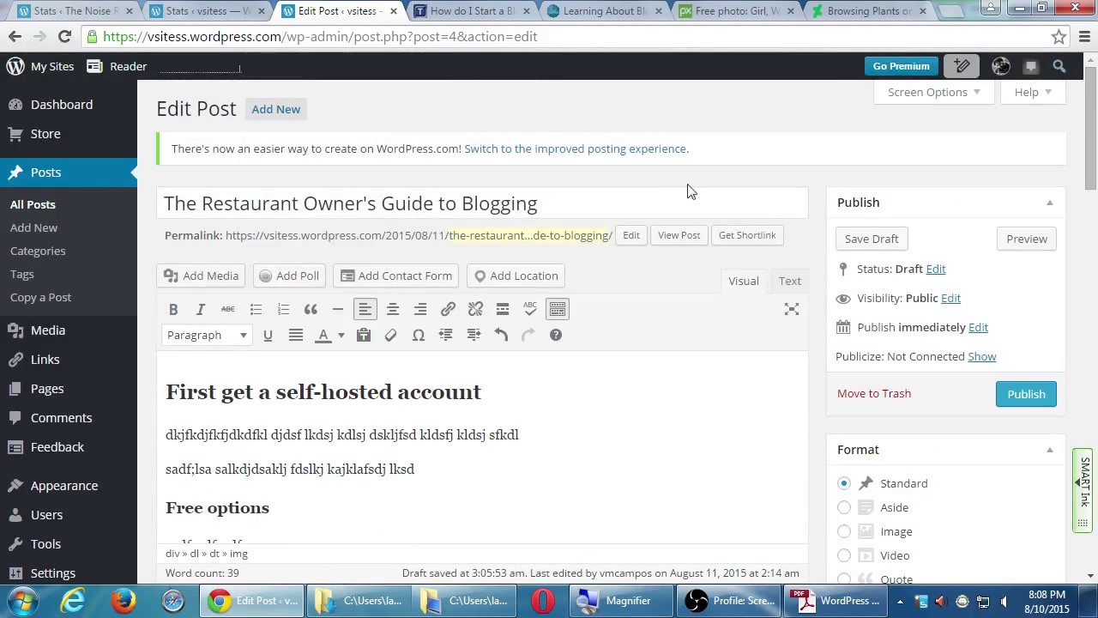
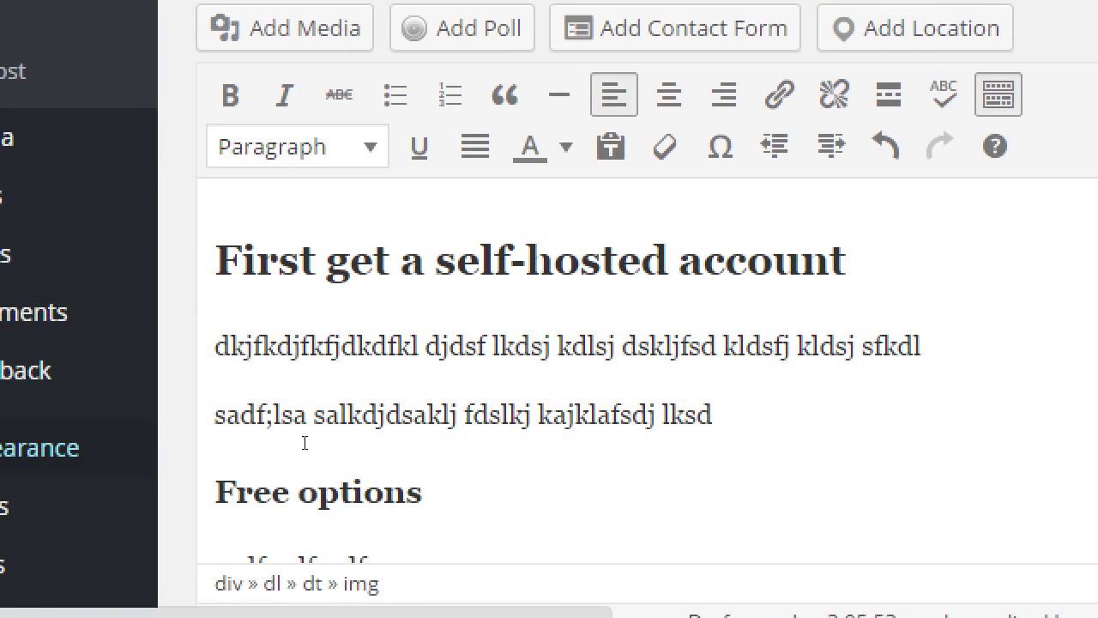
pyautogui.click(307, 442)
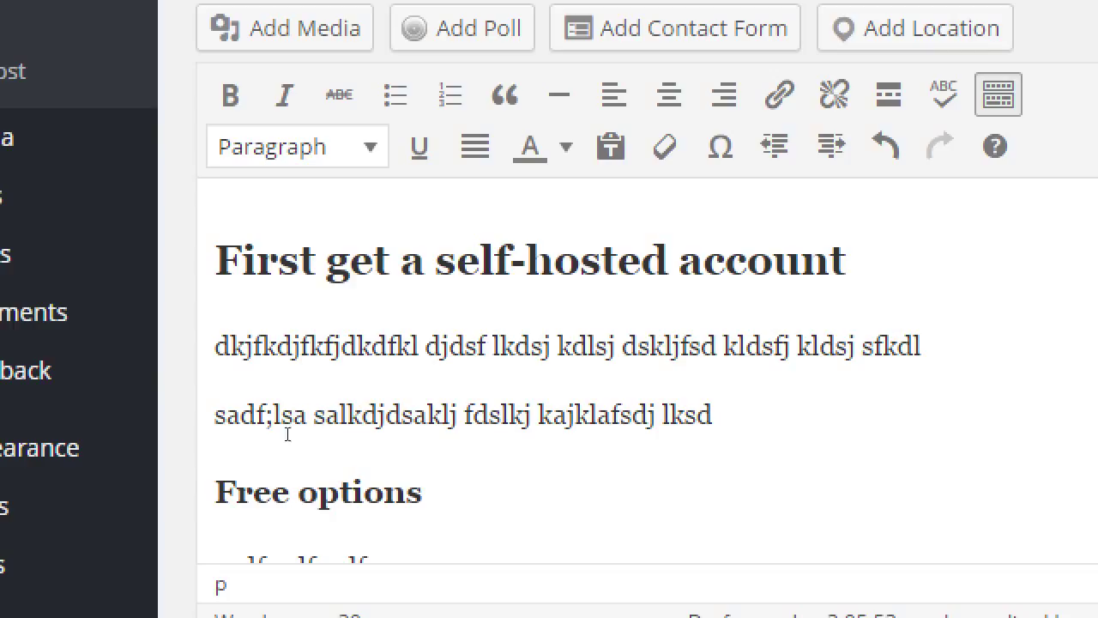
pyautogui.press('Home')
pyautogui.hotkey('ctrl', 'shift', 'Right')
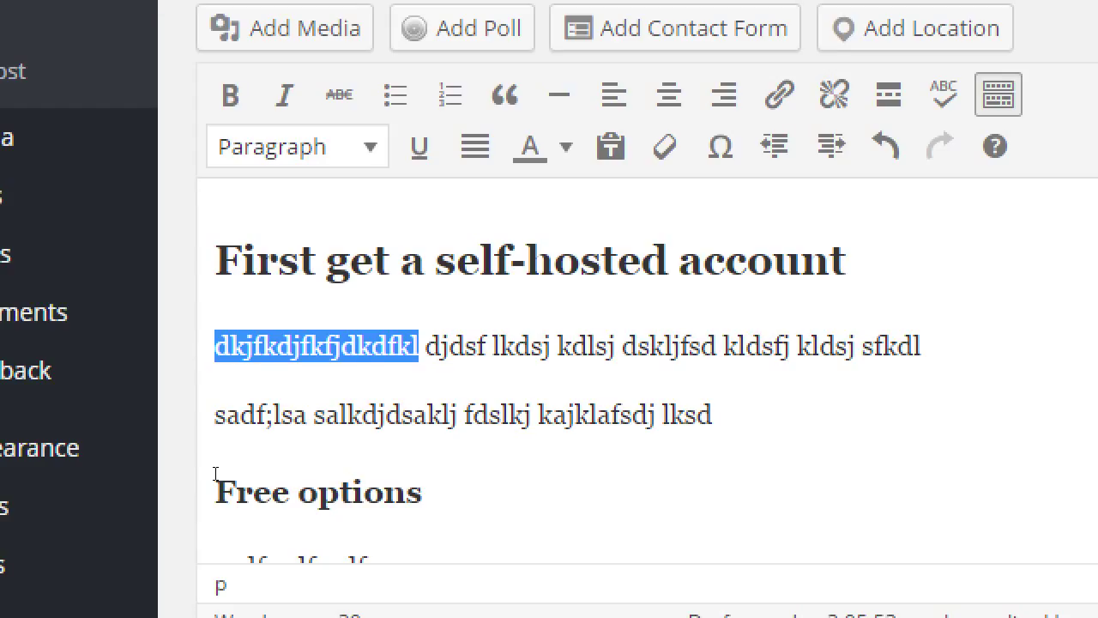
pyautogui.press('Down')
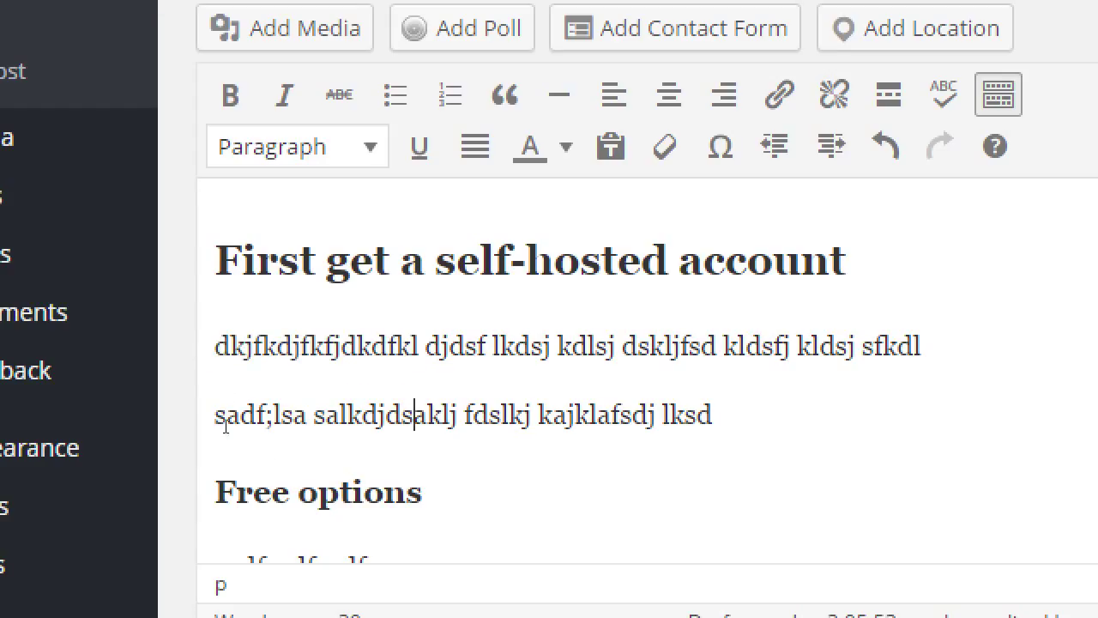
pyautogui.press('Up')
pyautogui.hotkey('ctrl', 'shift', 'Left')
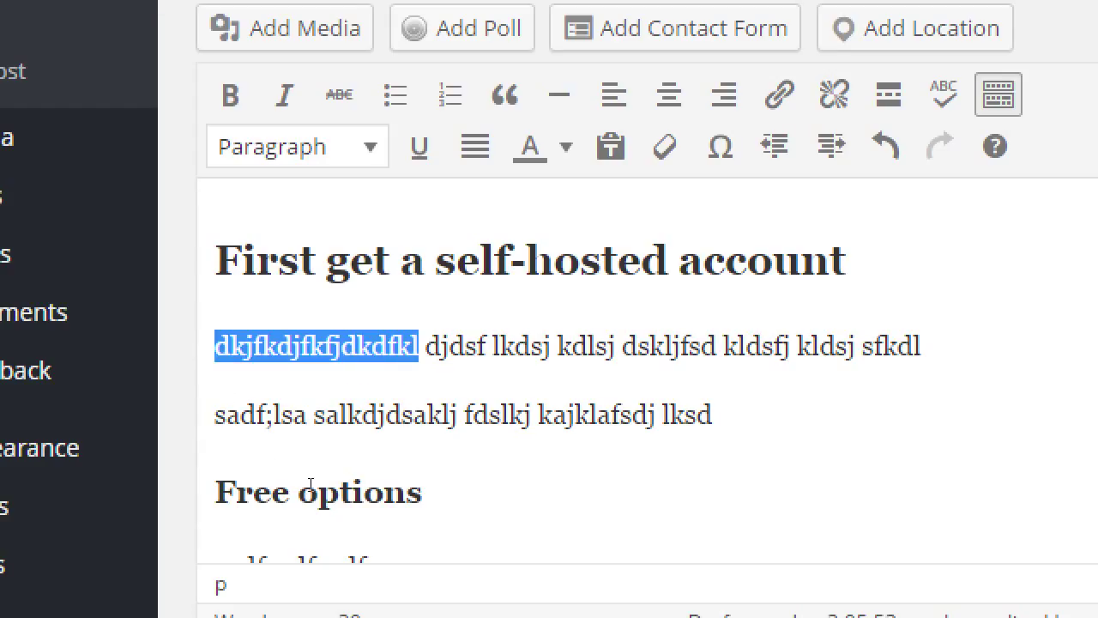
pyautogui.press('Home')
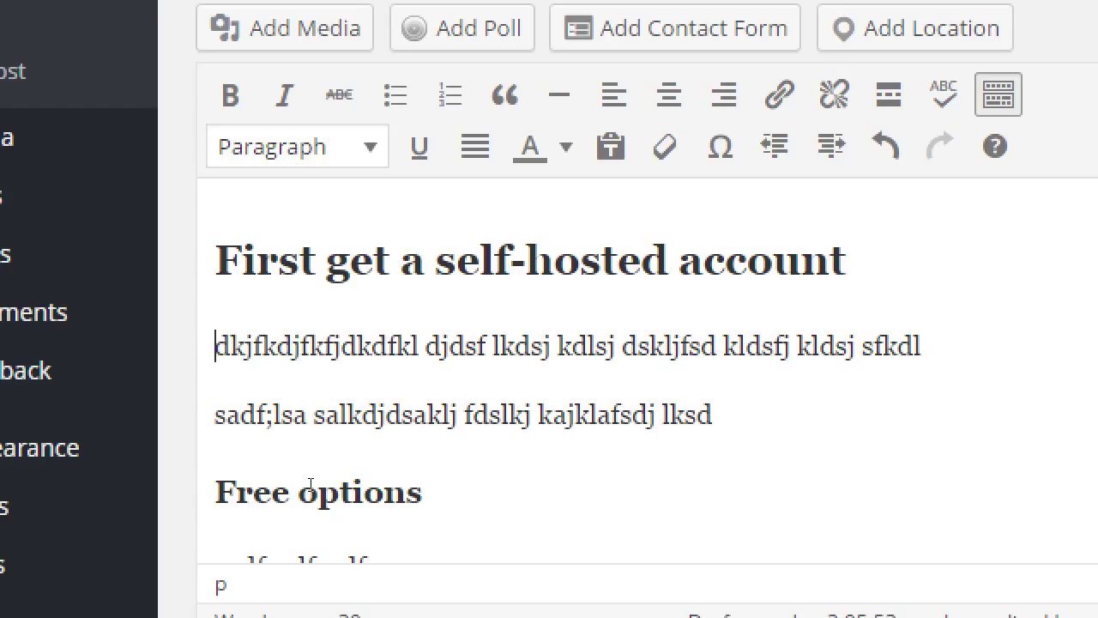
pyautogui.hotkey('shift', 'End')
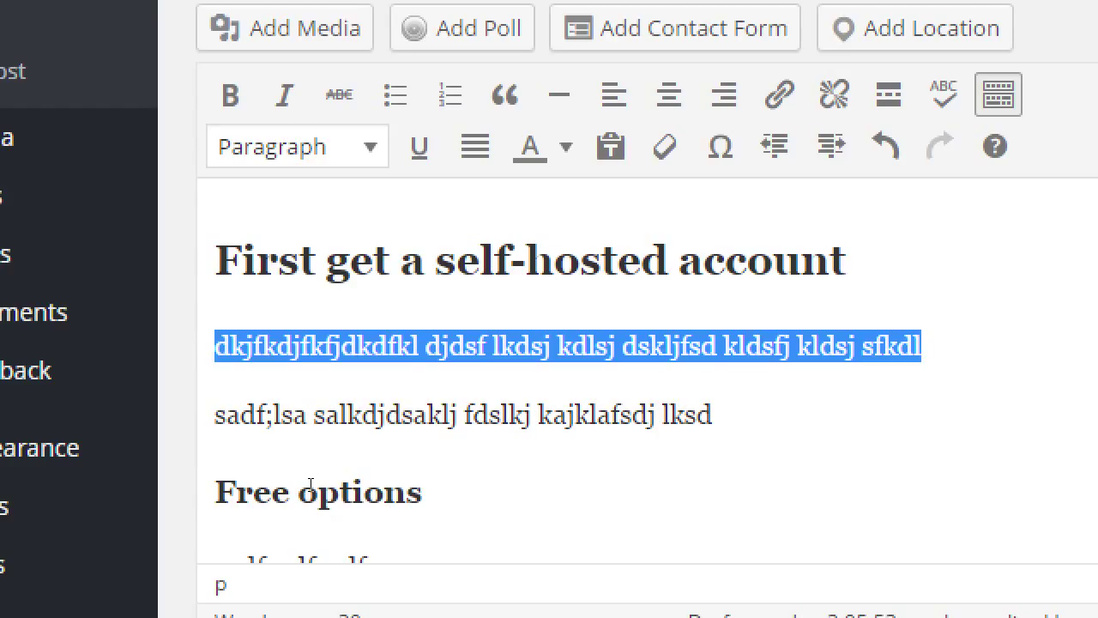
pyautogui.write('O')
pyautogui.press('BackSpace')
pyautogui.write('In my las')
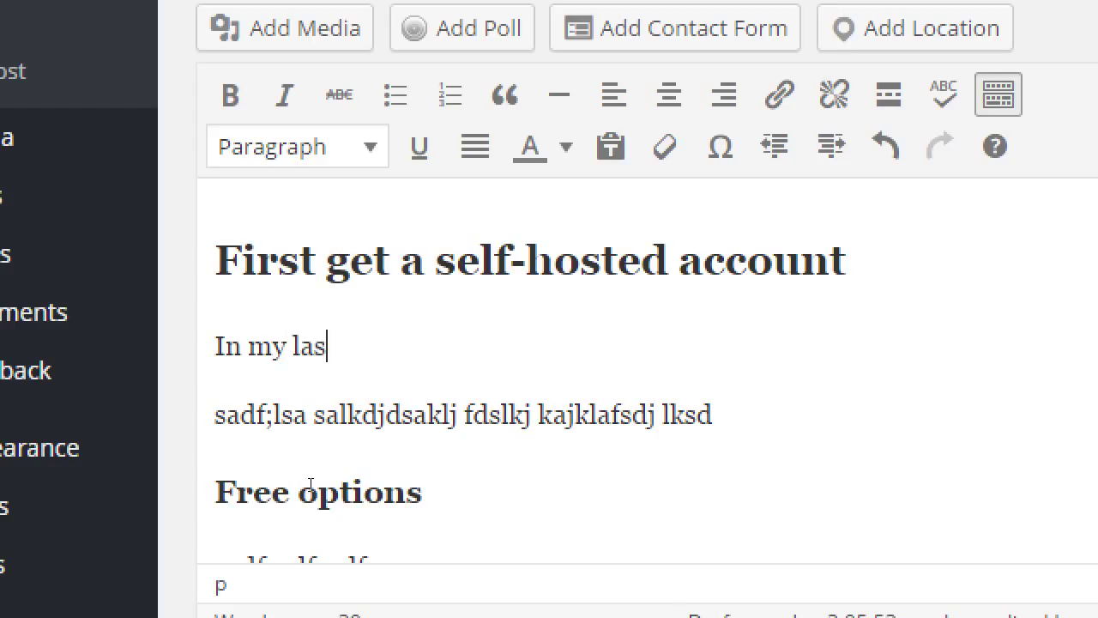
pyautogui.write('t post I showed you')
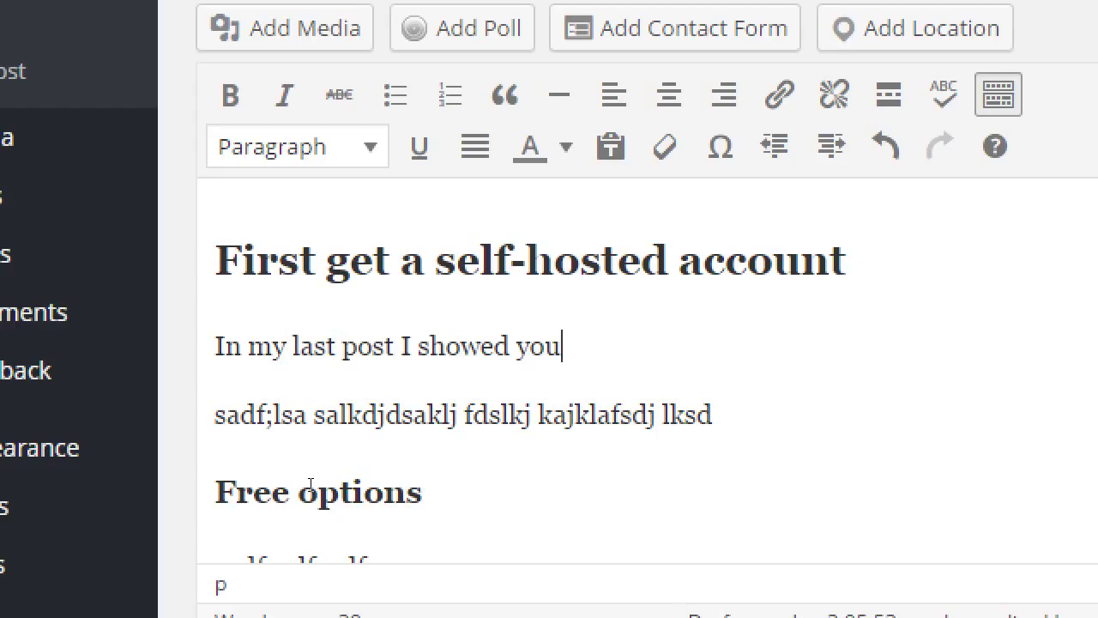
pyautogui.write(' the Top 3 Small Business Tips')
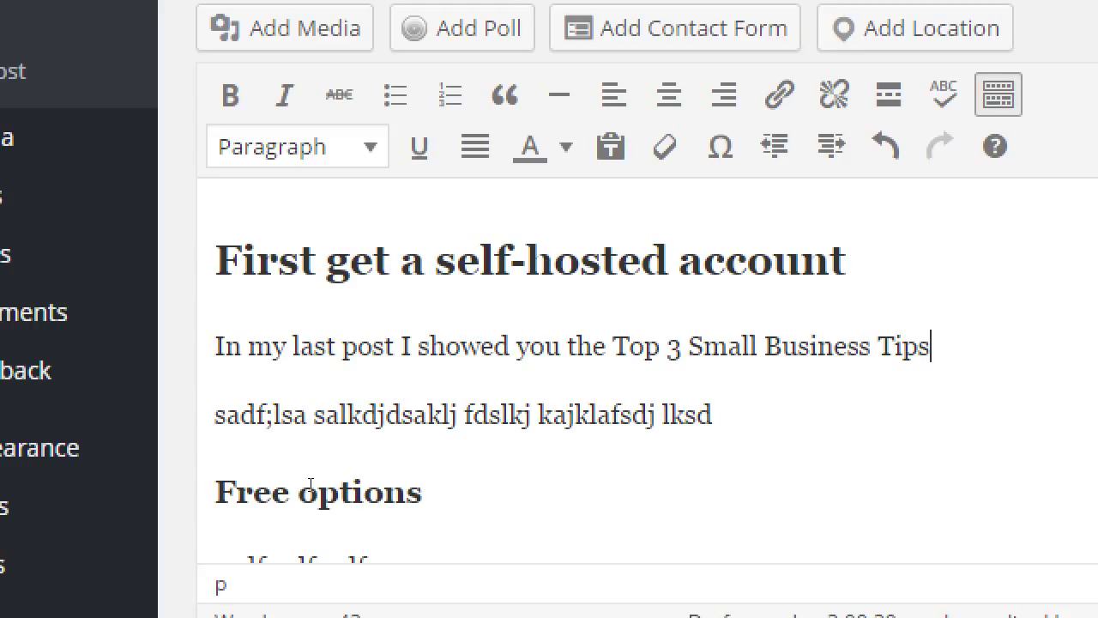
# Highlight the whole sentence under "First get a self-hosted account" word by word and clear the selection.
pyautogui.hotkey('ctrl', 'shift', 'Left')
pyautogui.hotkey('ctrl', 'shift', 'Left')
pyautogui.hotkey('ctrl', 'shift', 'Left')
pyautogui.hotkey('ctrl', 'shift', 'Left')
pyautogui.hotkey('ctrl', 'shift', 'Left')
pyautogui.hotkey('ctrl', 'shift', 'Left')
pyautogui.hotkey('ctrl', 'shift', 'Left')
pyautogui.hotkey('ctrl', 'shift', 'Left')
pyautogui.hotkey('ctrl', 'shift', 'Left')
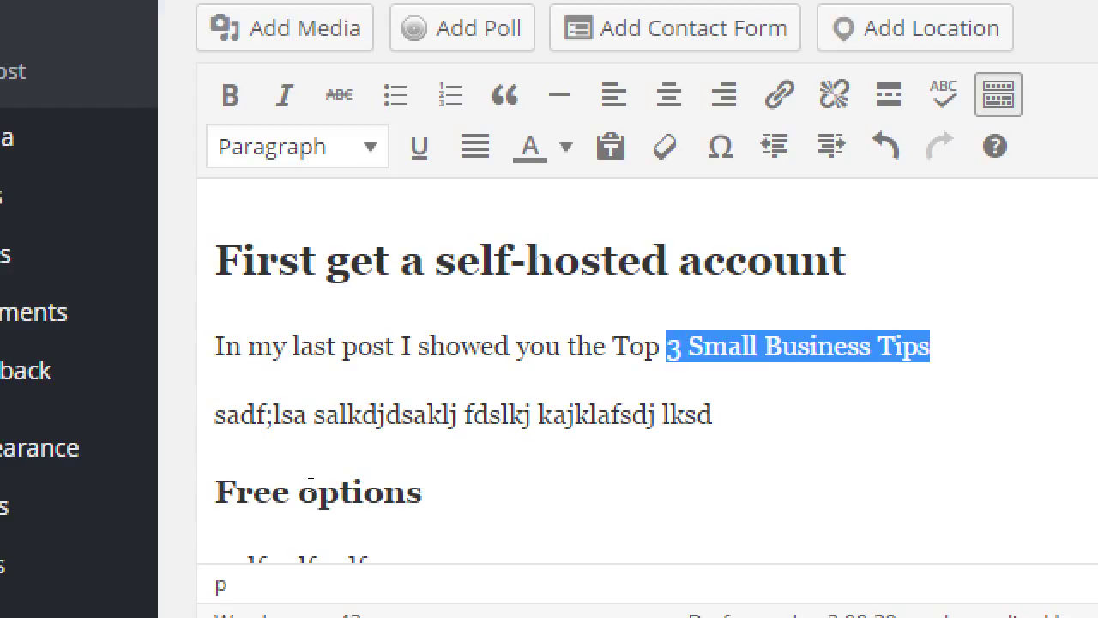
pyautogui.hotkey('ctrl', 'shift', 'Left')
pyautogui.hotkey('ctrl', 'shift', 'Left')
pyautogui.hotkey('ctrl', 'shift', 'Left')
pyautogui.hotkey('ctrl', 'shift', 'Left')
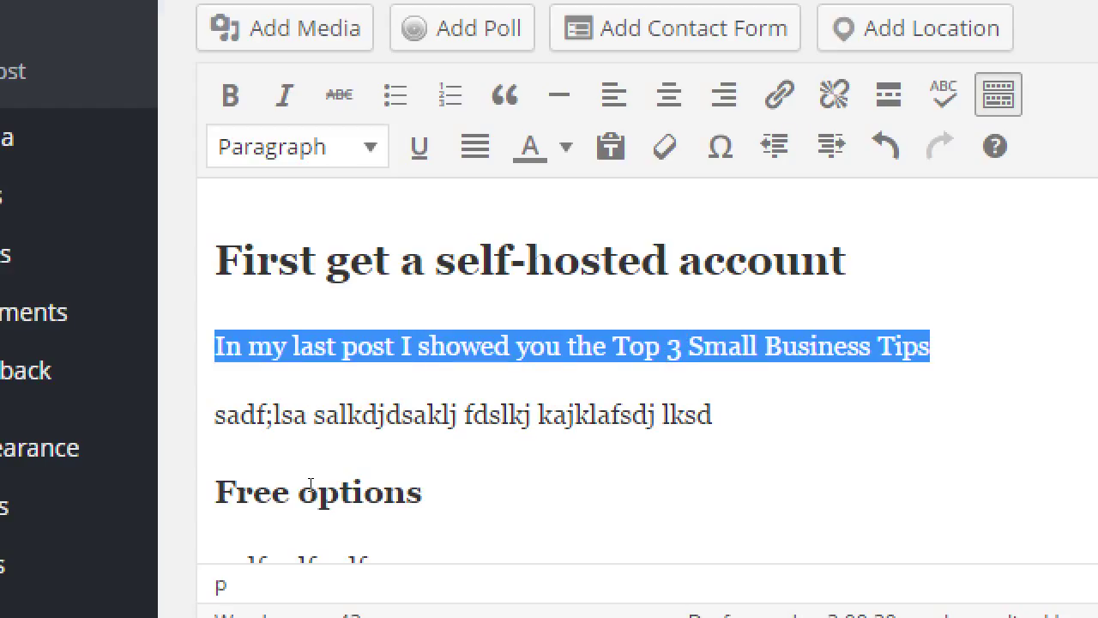
pyautogui.press('Right')
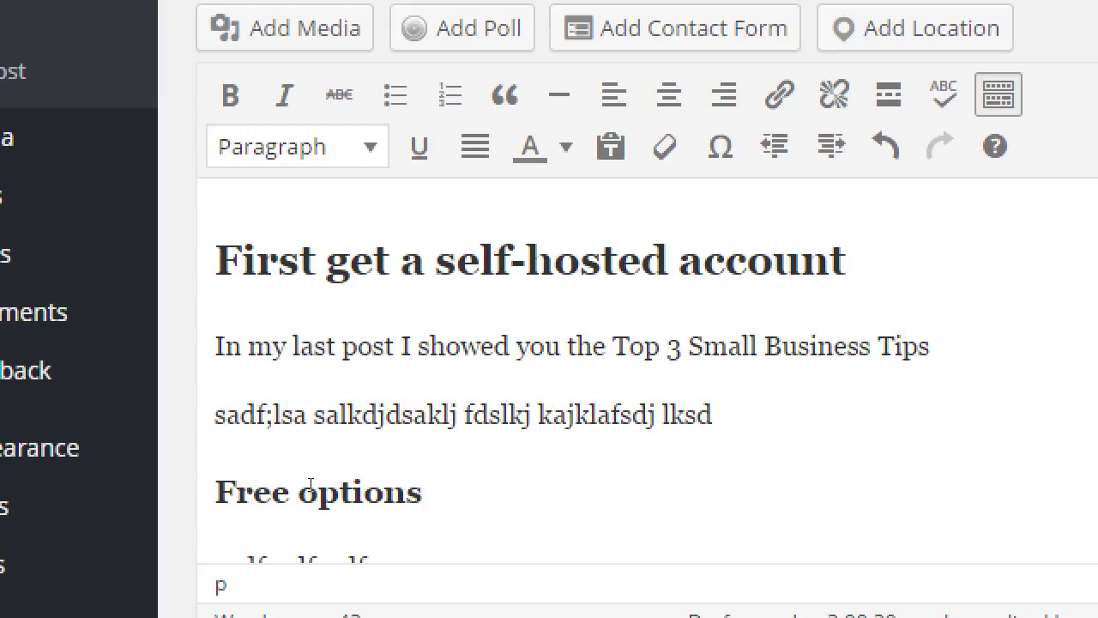
# Try adding "Read here" at the end of the first paragraph and delete it again.
pyautogui.write('Read here')
pyautogui.hotkey('ctrl', 'shift', 'Left')
pyautogui.hotkey('ctrl', 'shift', 'Left')
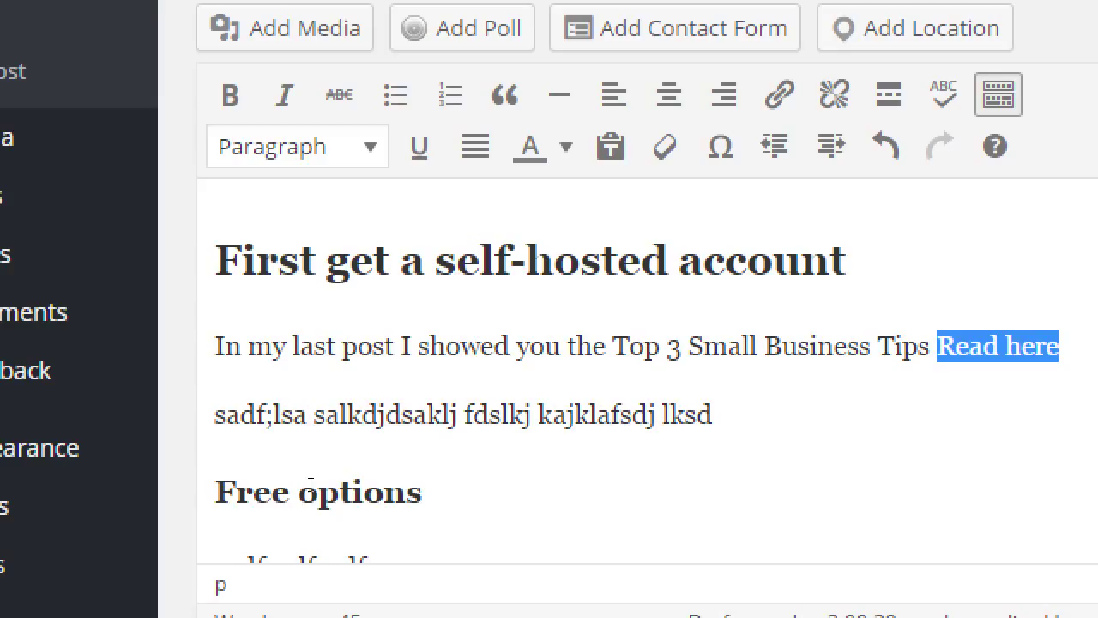
pyautogui.press('BackSpace')
pyautogui.press('BackSpace')
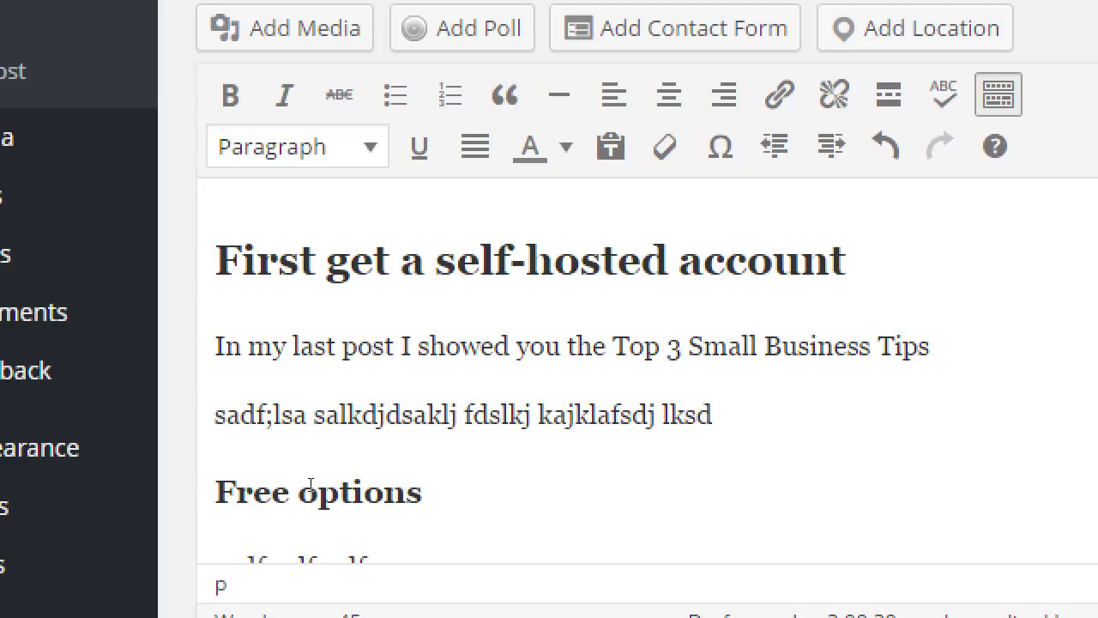
# Highlight "Top 3 Small Business Tips" and separately the words "last post I showed you the", clearing each selection.
pyautogui.hotkey('ctrl', 'shift', 'Left')
pyautogui.hotkey('ctrl', 'shift', 'Left')
pyautogui.hotkey('ctrl', 'shift', 'Left')
pyautogui.hotkey('ctrl', 'shift', 'Left')
pyautogui.hotkey('ctrl', 'shift', 'Left')
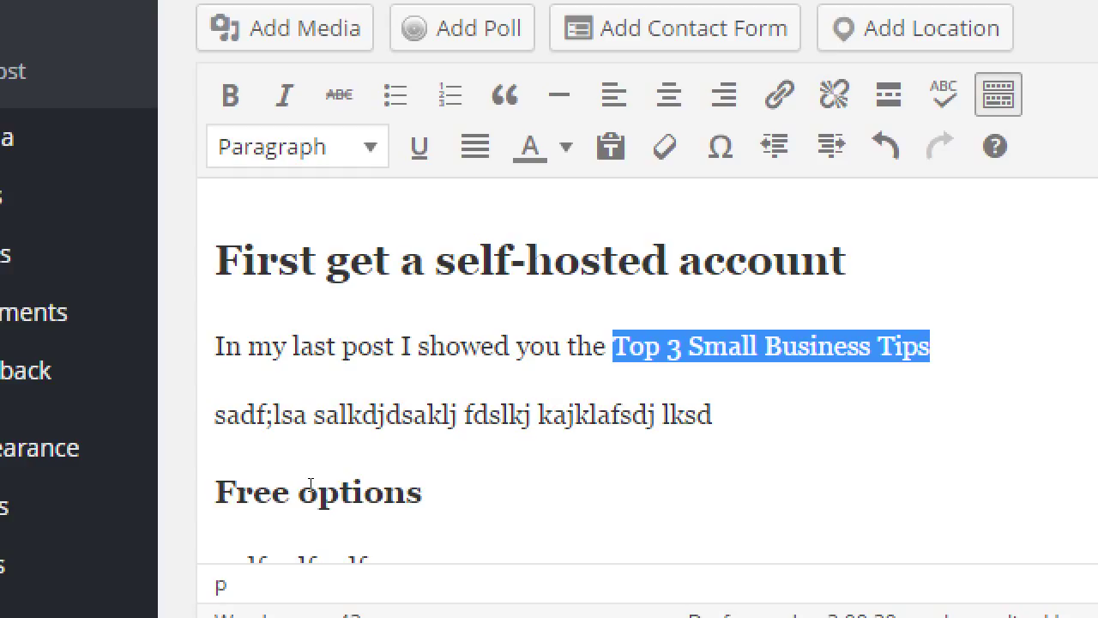
pyautogui.press('Left')
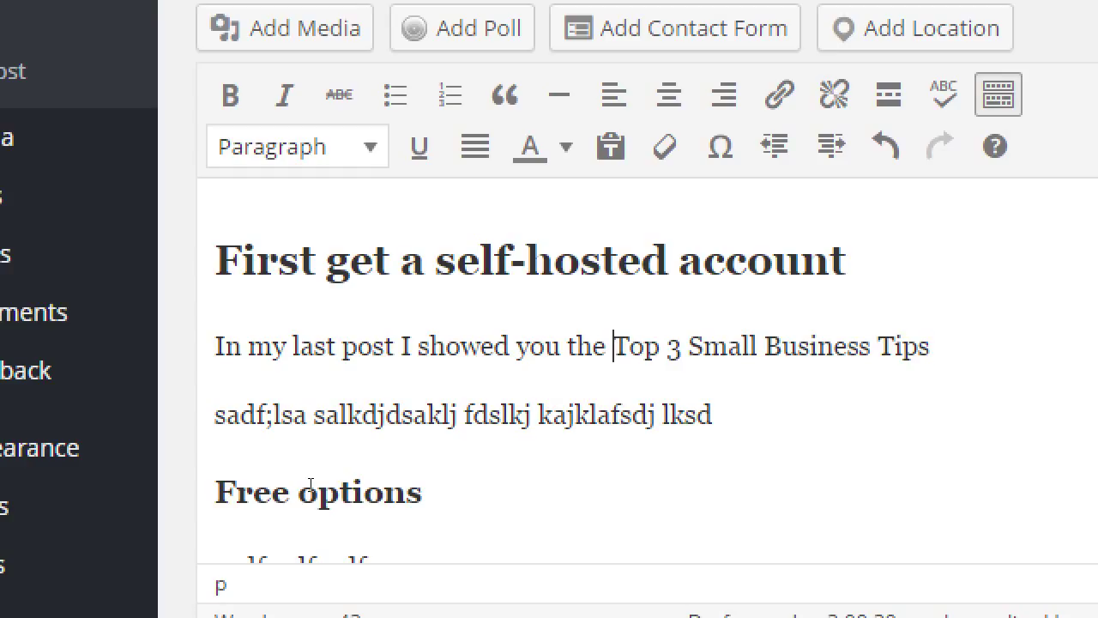
pyautogui.hotkey('ctrl', 'shift', 'Left')
pyautogui.hotkey('ctrl', 'shift', 'Left')
pyautogui.hotkey('ctrl', 'shift', 'Left')
pyautogui.hotkey('ctrl', 'shift', 'Left')
pyautogui.hotkey('ctrl', 'shift', 'Left')
pyautogui.hotkey('ctrl', 'shift', 'Left')
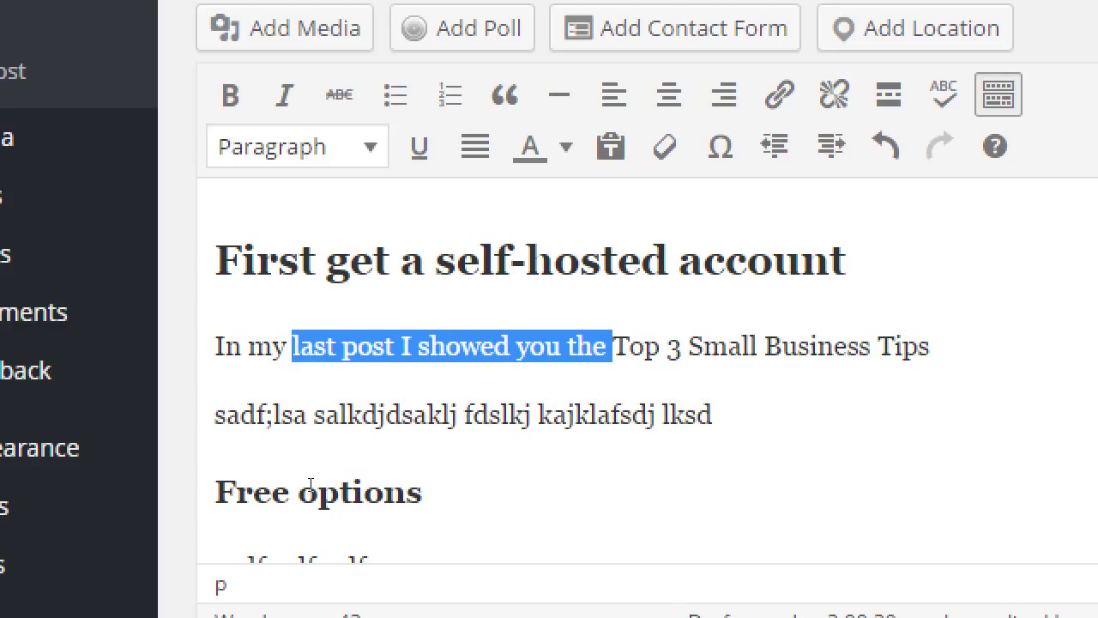
pyautogui.press('Right')
pyautogui.press('Right')
pyautogui.press('Left')
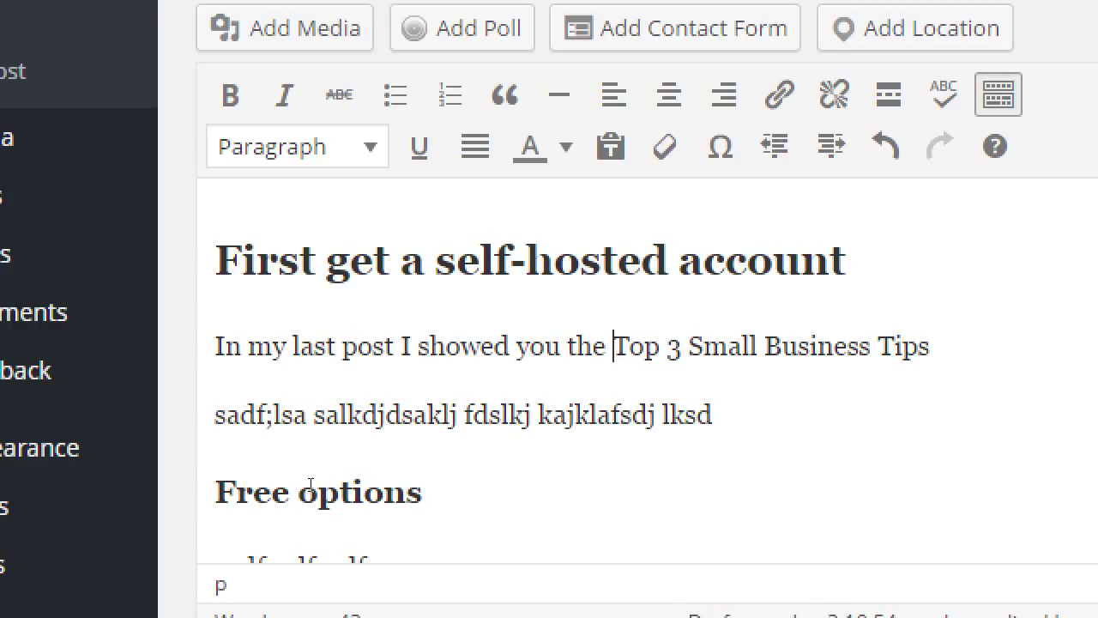
# Link the words "Top 3 Small Business Tips" to the site's existing post "Hello world!".
pyautogui.hotkey('ctrl', 'shift', 'Right')
pyautogui.hotkey('ctrl', 'shift', 'Right')
pyautogui.hotkey('ctrl', 'shift', 'Right')
pyautogui.hotkey('ctrl', 'shift', 'Right')
pyautogui.hotkey('ctrl', 'shift', 'Right')
pyautogui.hotkey('ctrl', 'shift', 'Left')
pyautogui.hotkey('shift', 'Right')
pyautogui.hotkey('shift', 'Right')
pyautogui.hotkey('shift', 'Right')
pyautogui.hotkey('shift', 'Right')
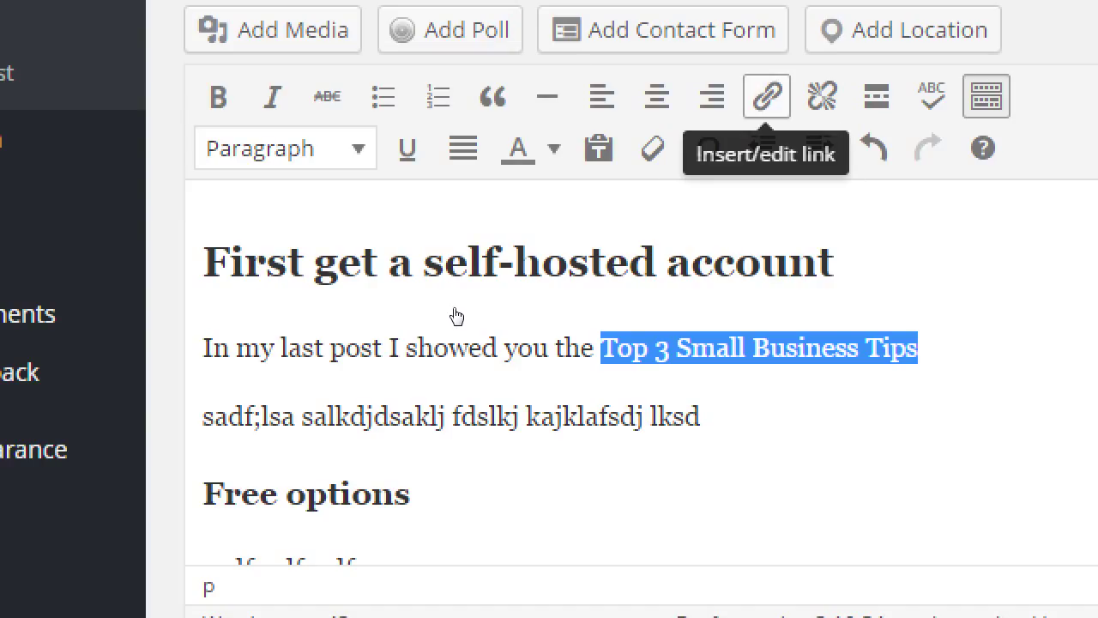
pyautogui.hotkey('ctrl', 'k')
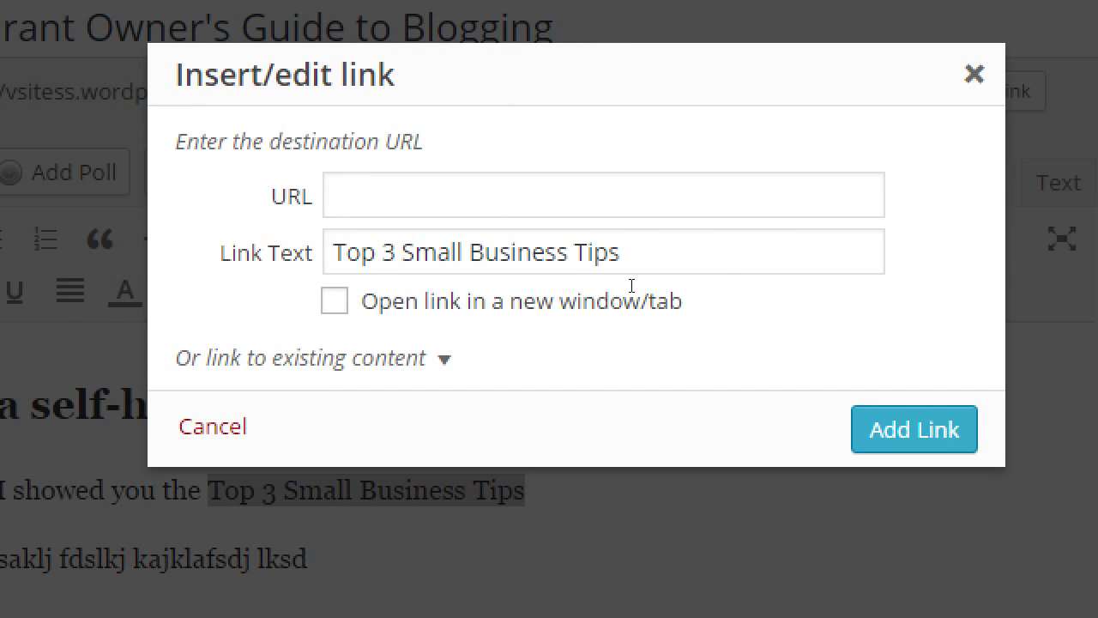
pyautogui.click(471, 280)
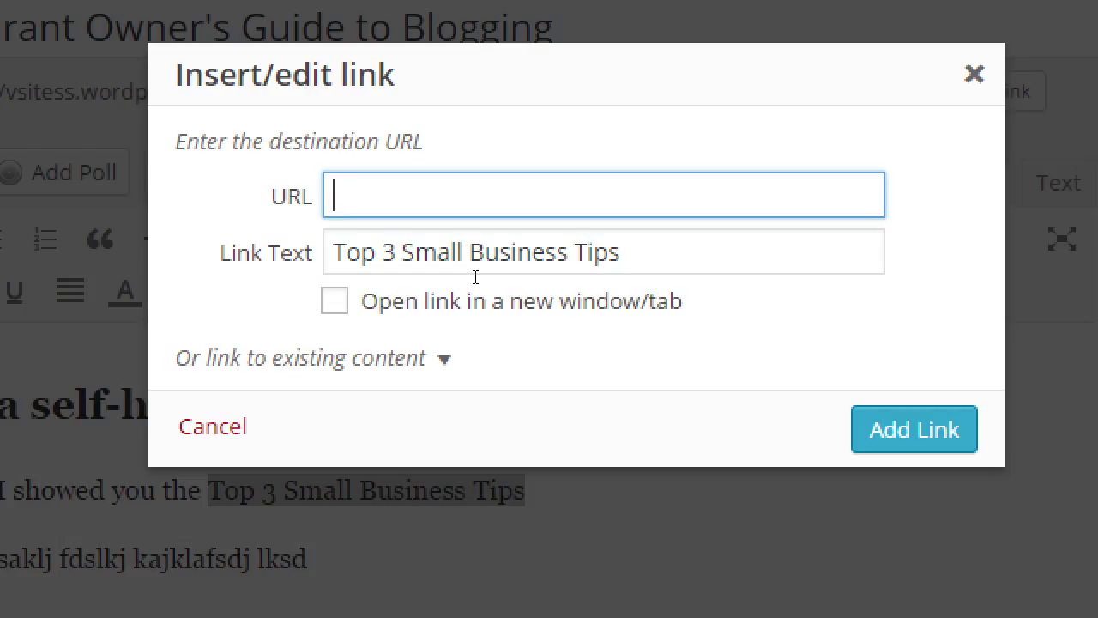
pyautogui.click(430, 375)
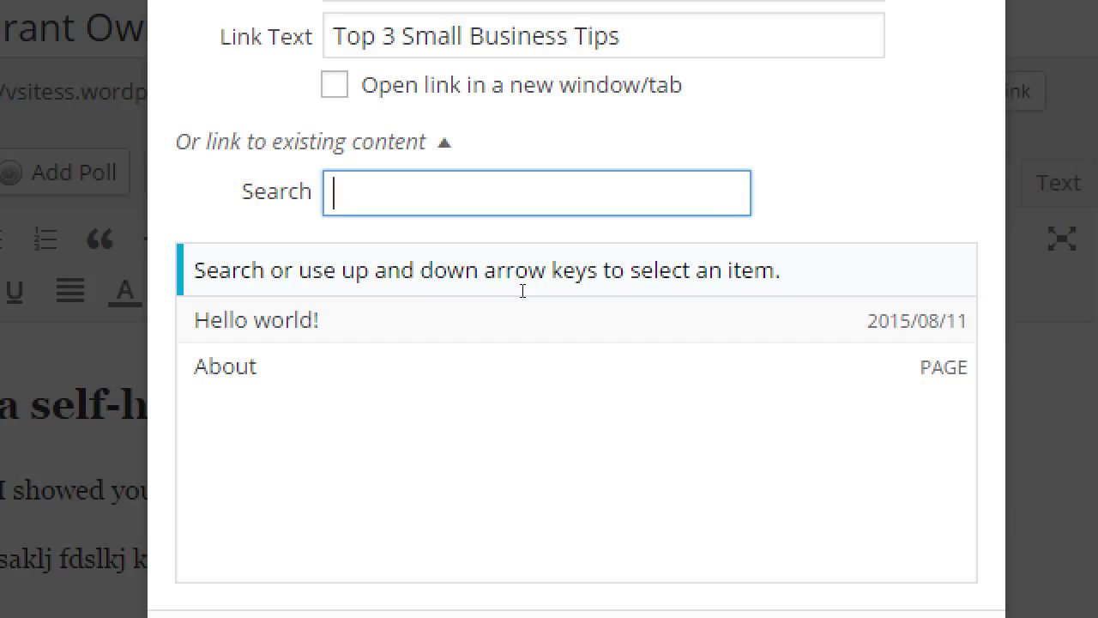
pyautogui.press('Down')
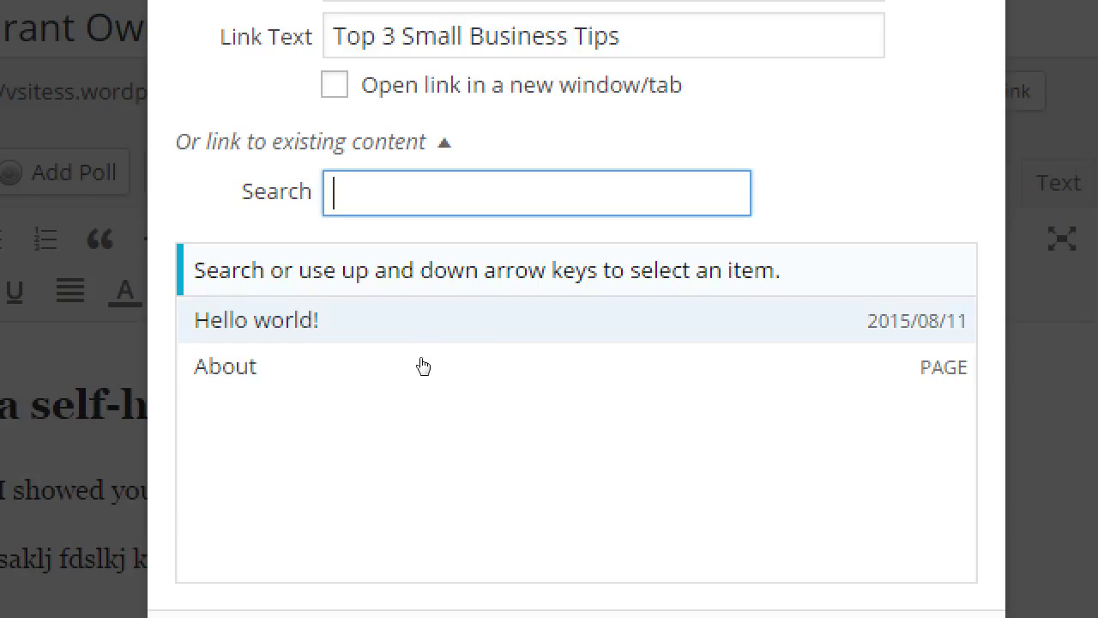
pyautogui.press('Tab')
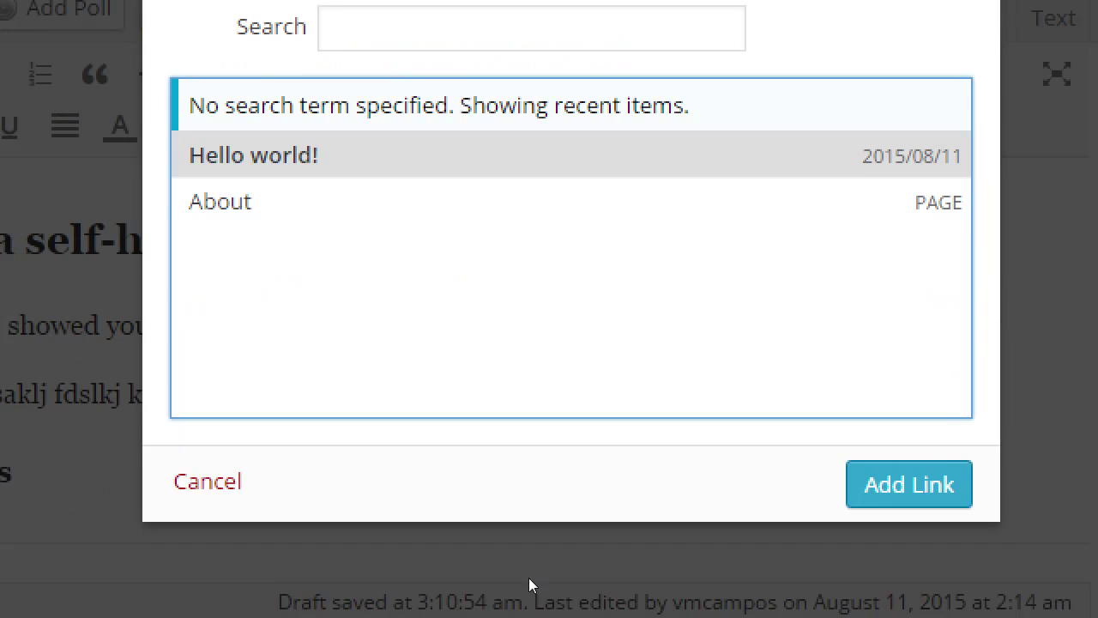
pyautogui.press('Return')
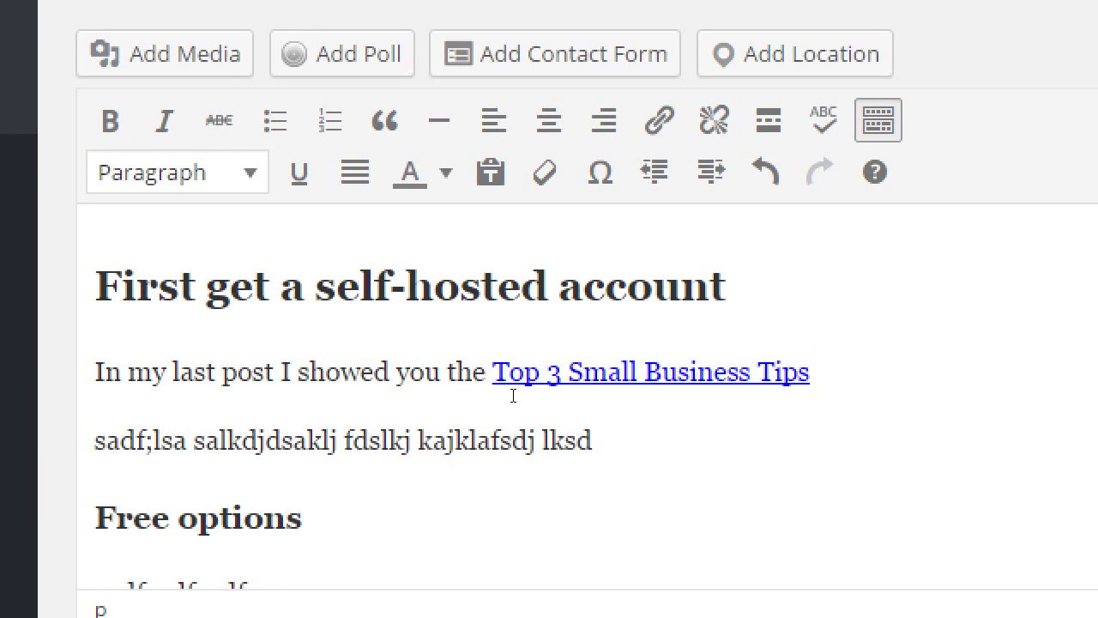
pyautogui.press('Up')
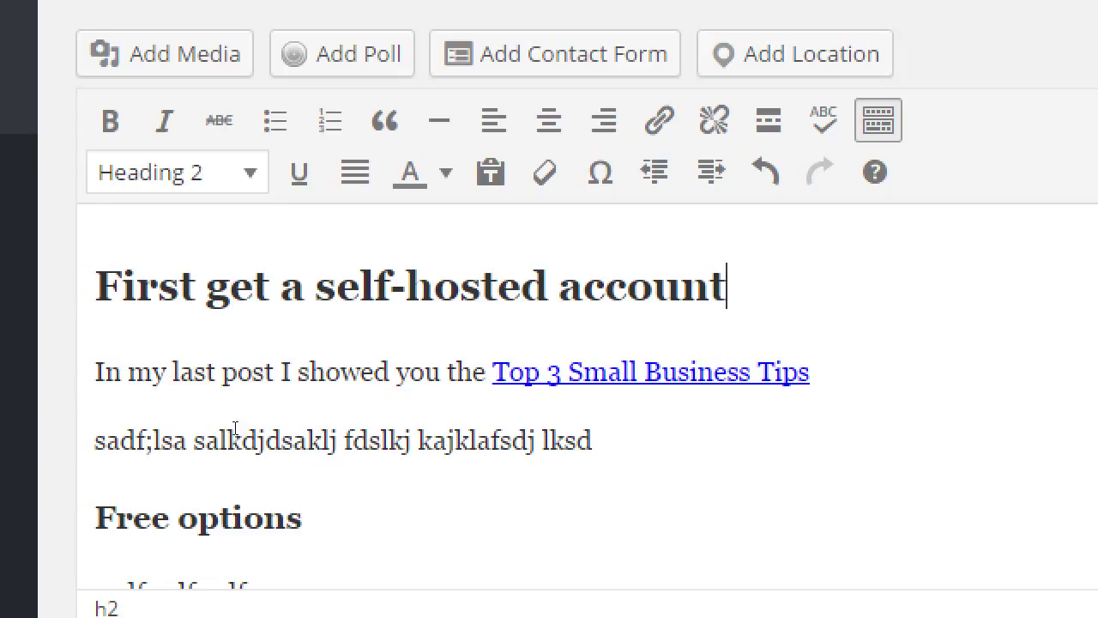
pyautogui.doubleClick(433, 440)
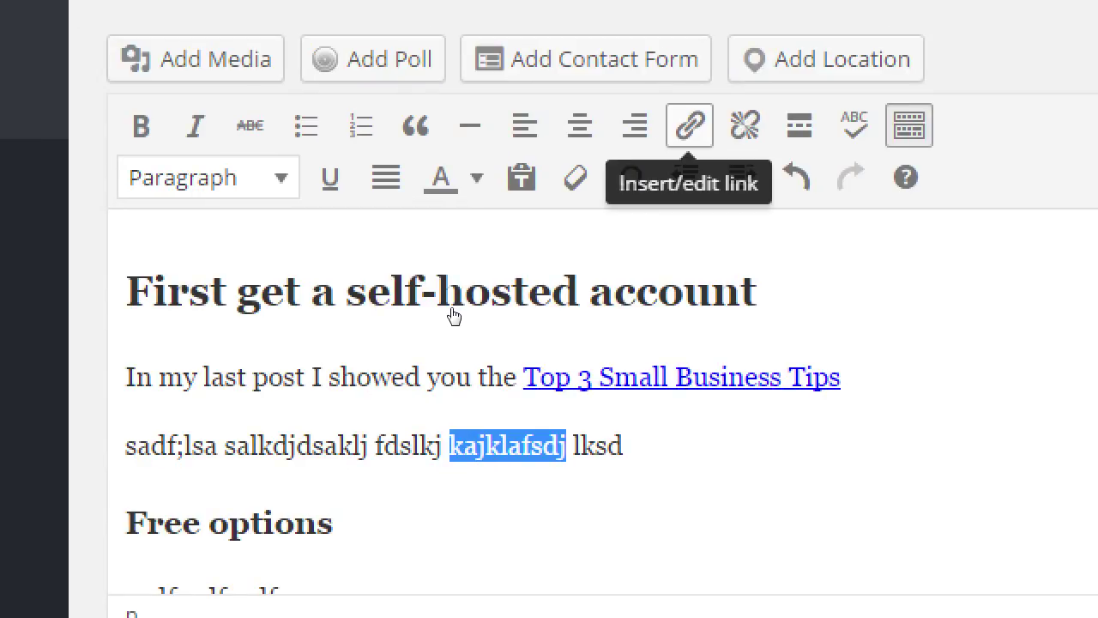
pyautogui.hotkey('ctrl', 'k')
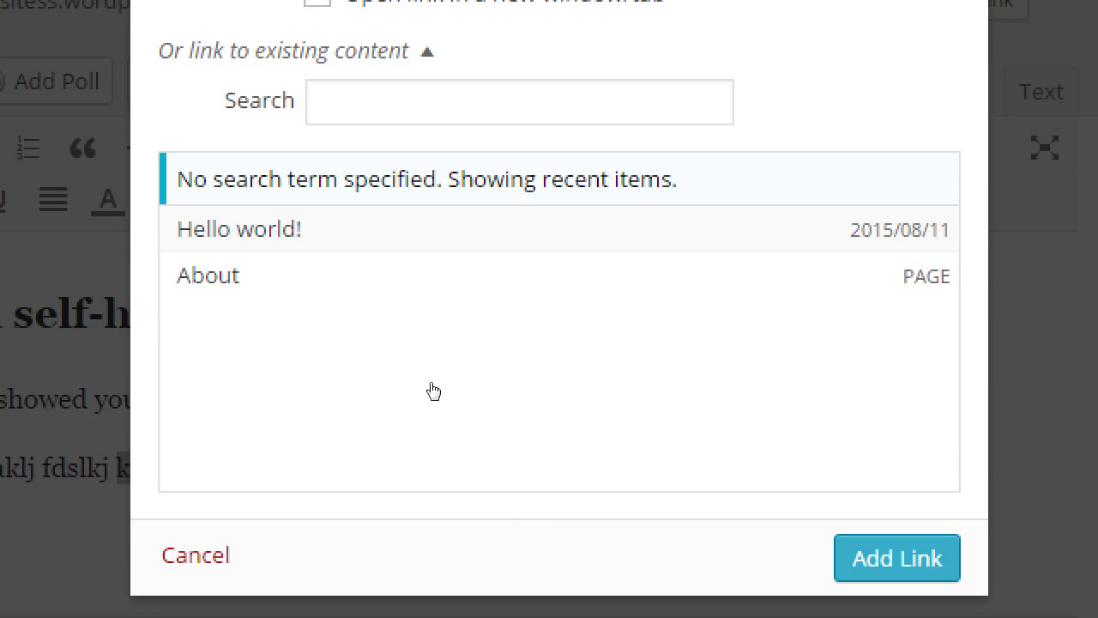
pyautogui.click(437, 323)
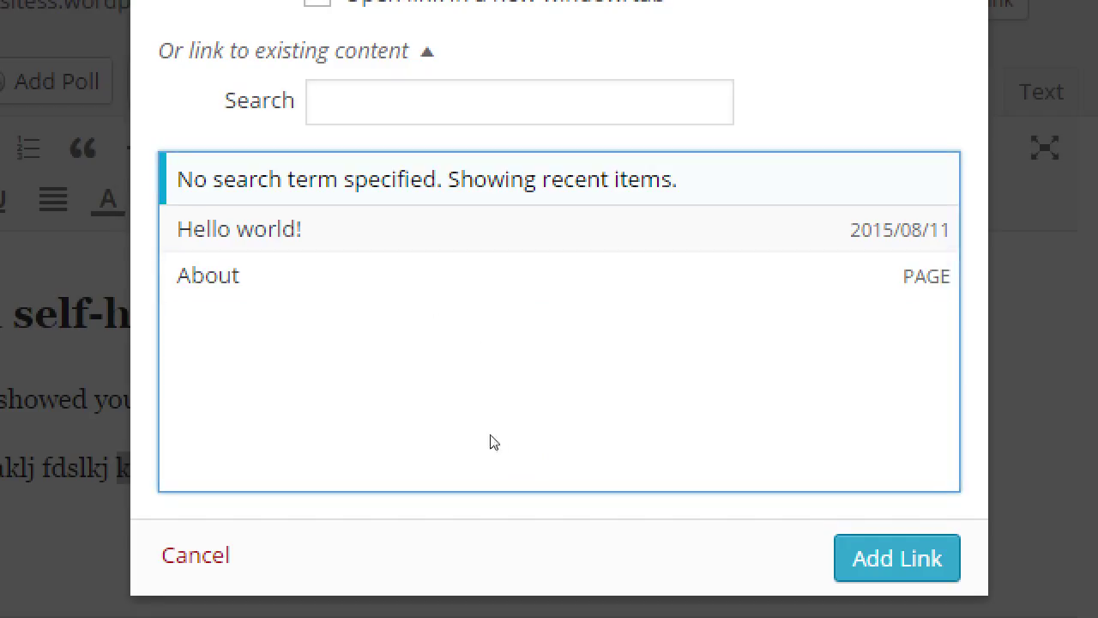
pyautogui.press('Down')
pyautogui.press('Escape')
pyautogui.click(433, 501)
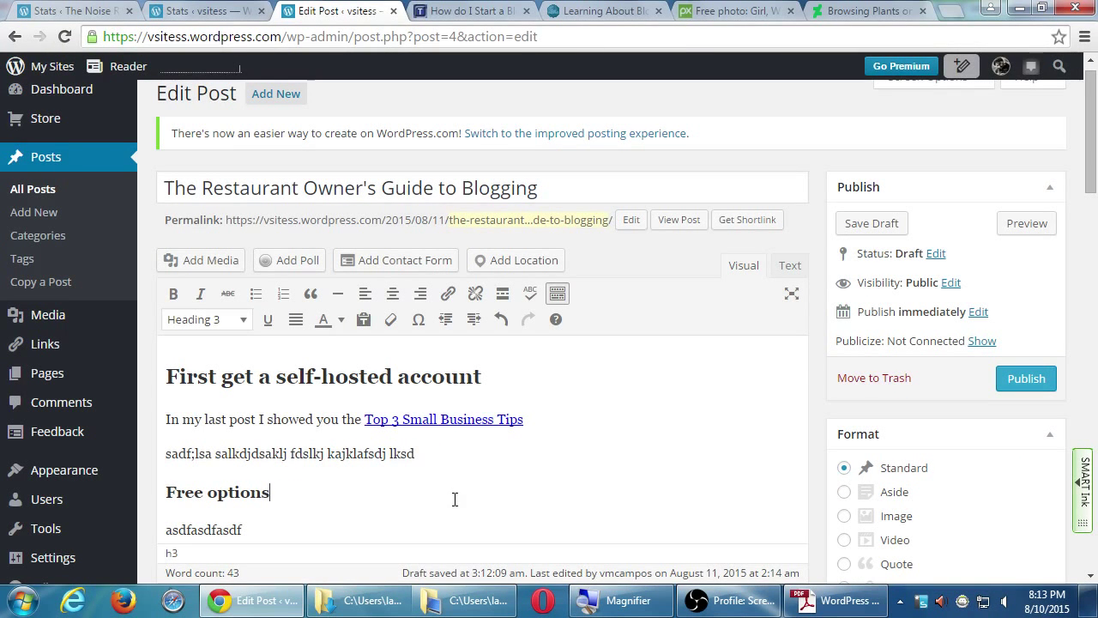
# Switch to the WordPress Checklist PDF, review its Links item on internal and external links, and return to the post editor.
pyautogui.click(850, 603)
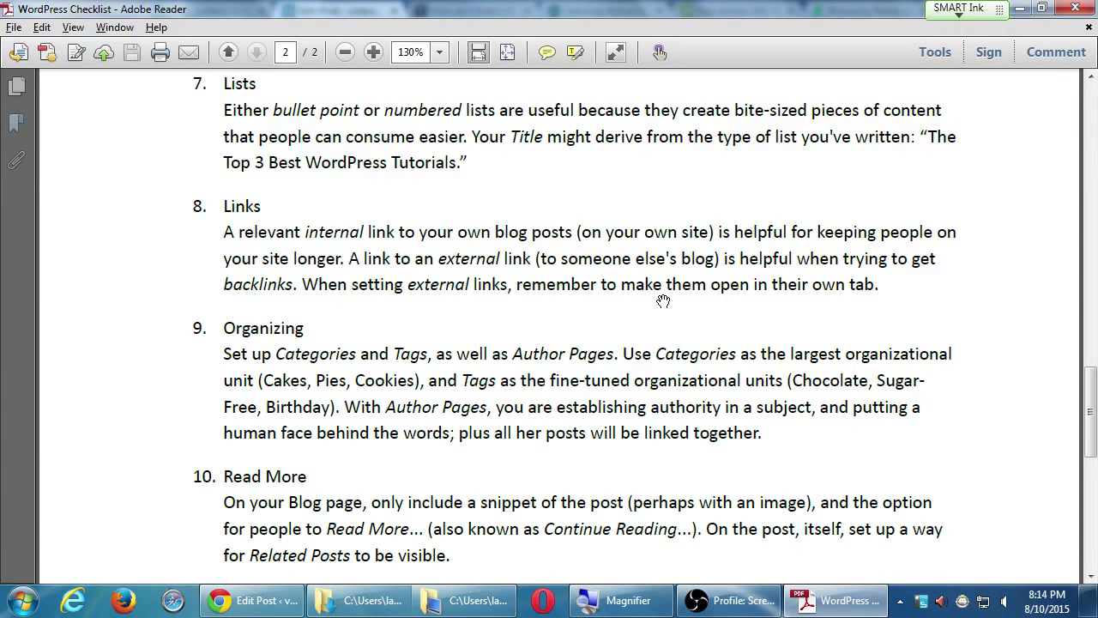
pyautogui.hotkey('alt', 'Tab')
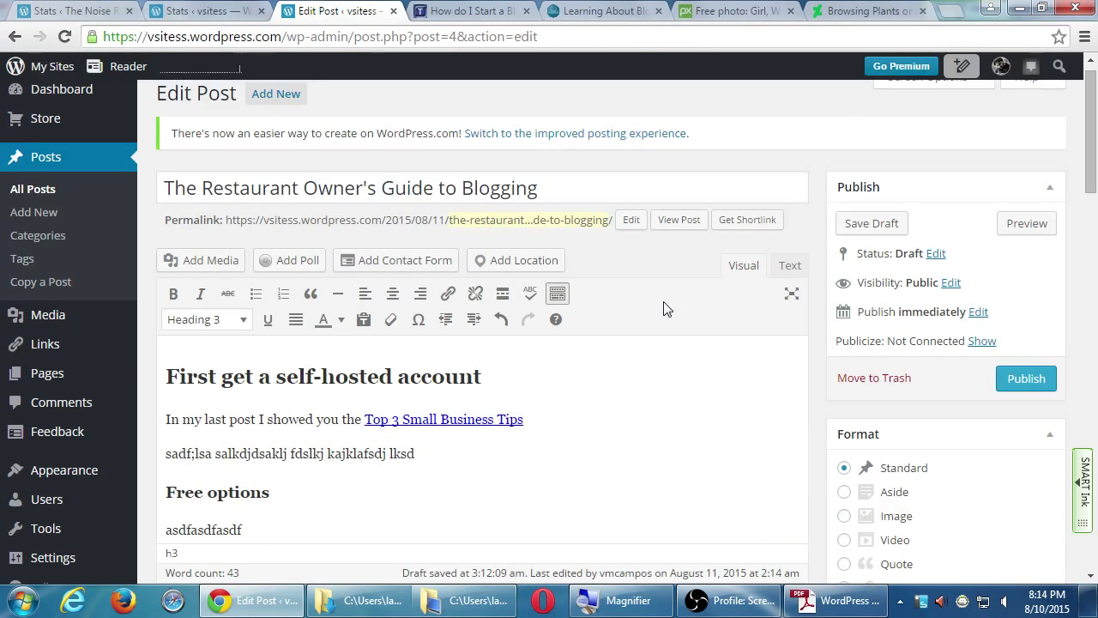
pyautogui.scroll(-1, 448, 458)
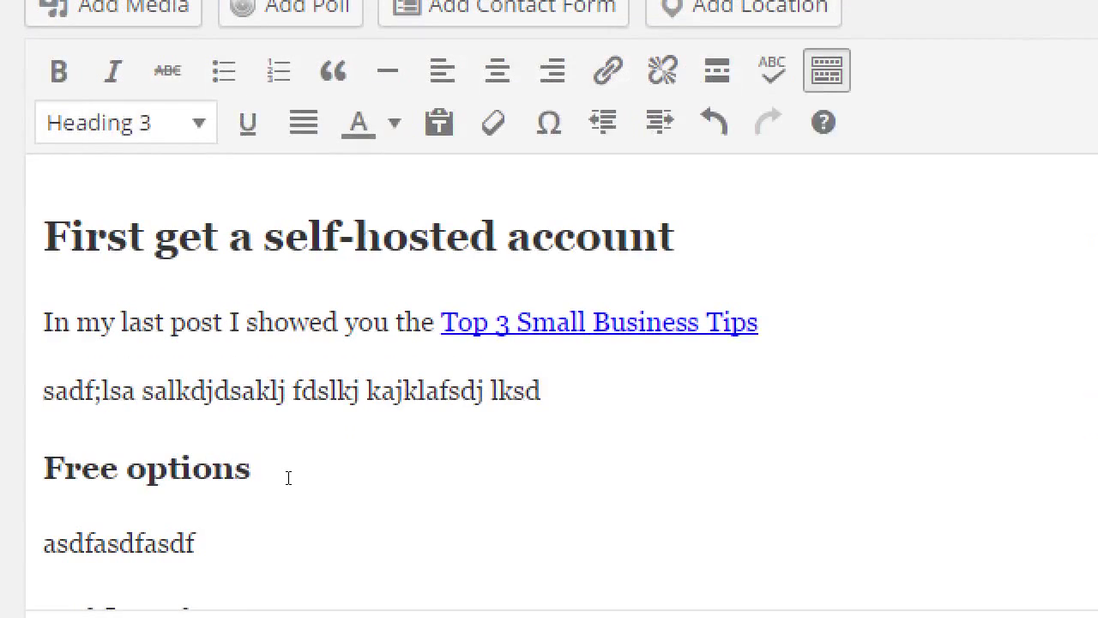
pyautogui.moveTo(138, 468)
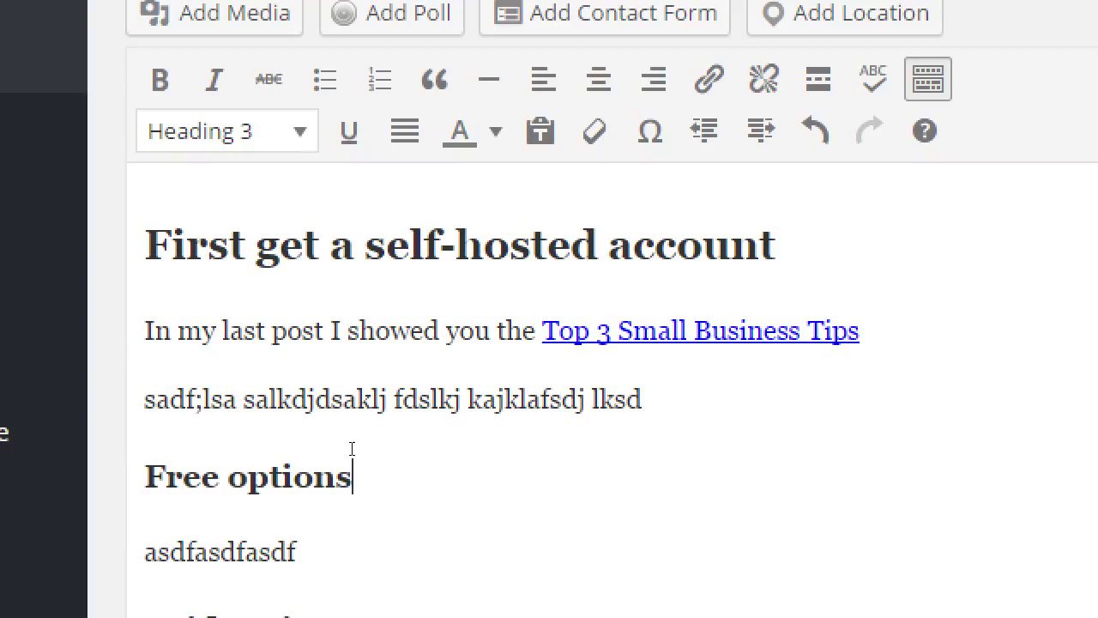
# Replace the placeholder paragraph above "Free options" with "For another perspective on GoDaddy", correcting any misspelling.
pyautogui.press('Up')
pyautogui.press('Up')
pyautogui.press('End')
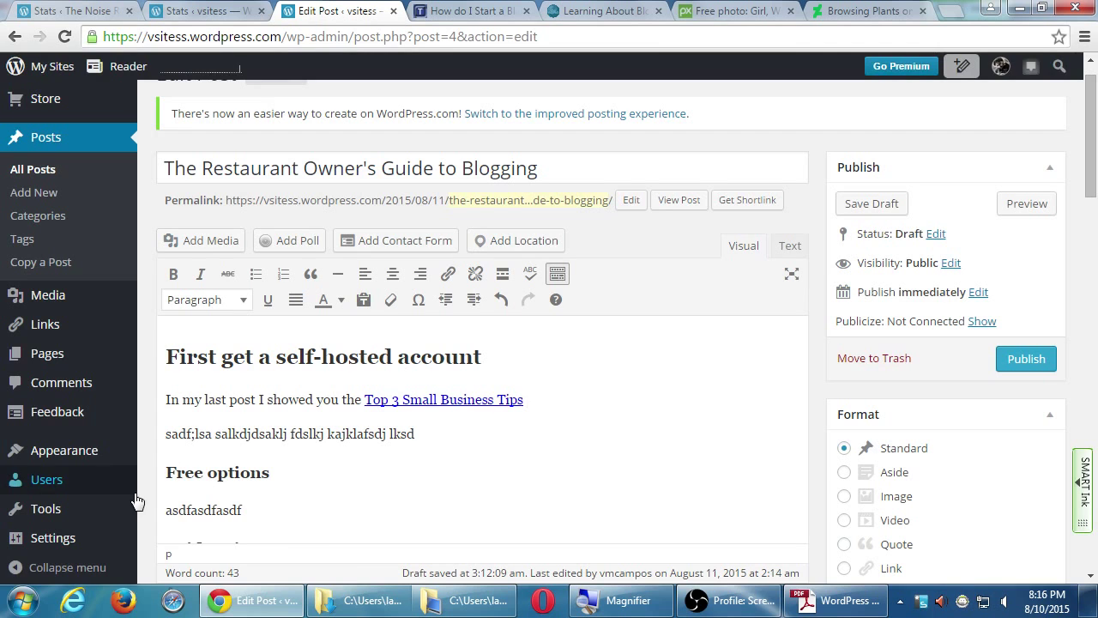
pyautogui.click(444, 442)
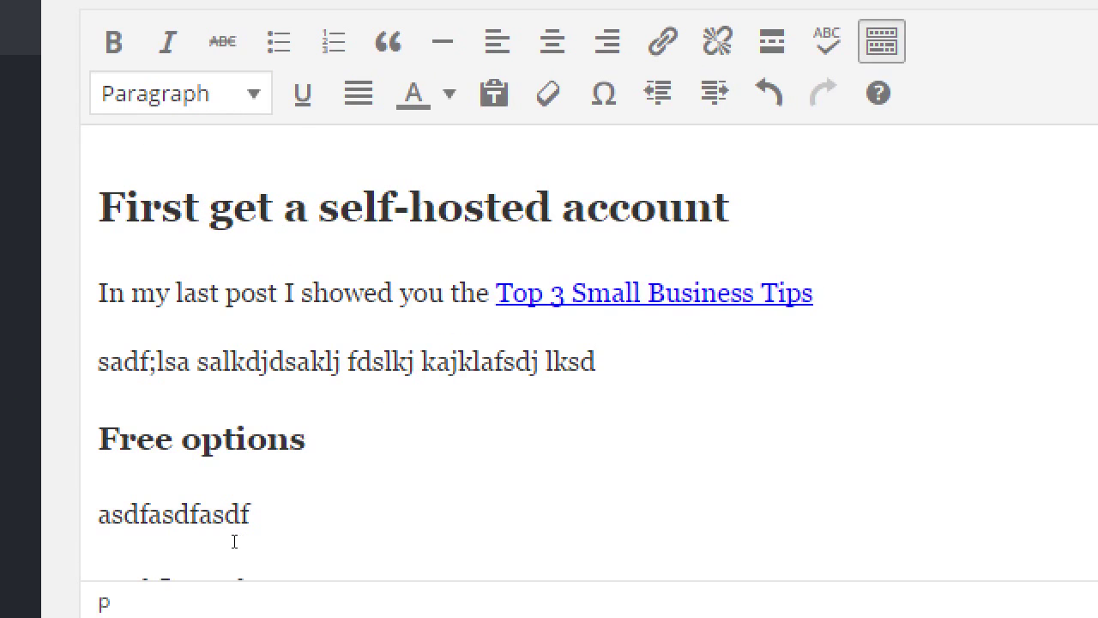
pyautogui.hotkey('shift', 'Home')
pyautogui.write('F')
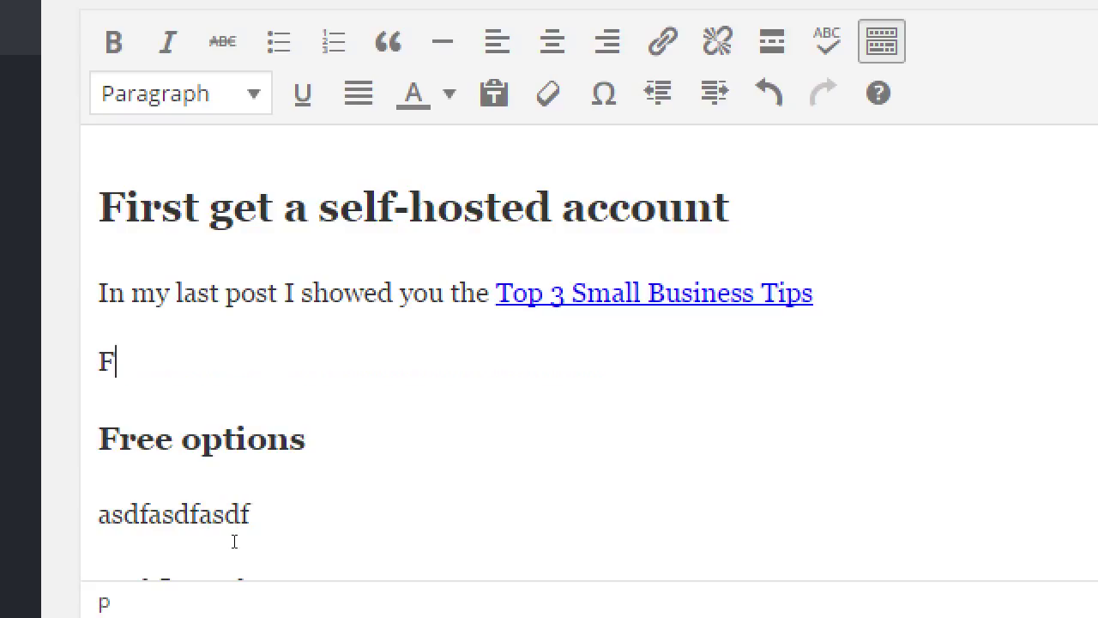
pyautogui.write('or another persective on GoDaddy')
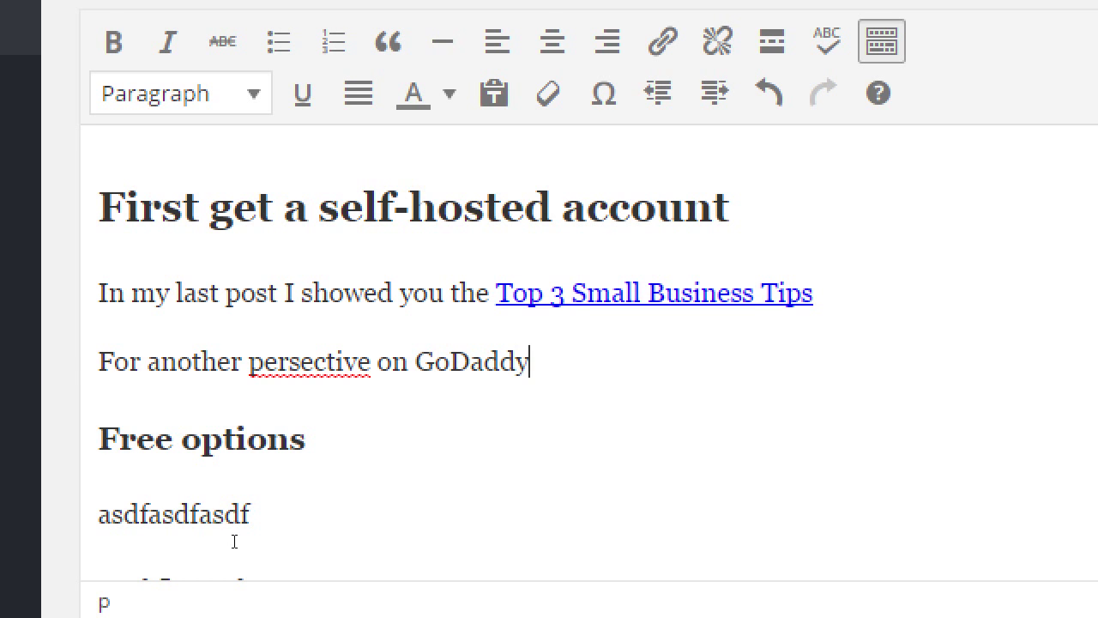
pyautogui.rightClick(315, 362)
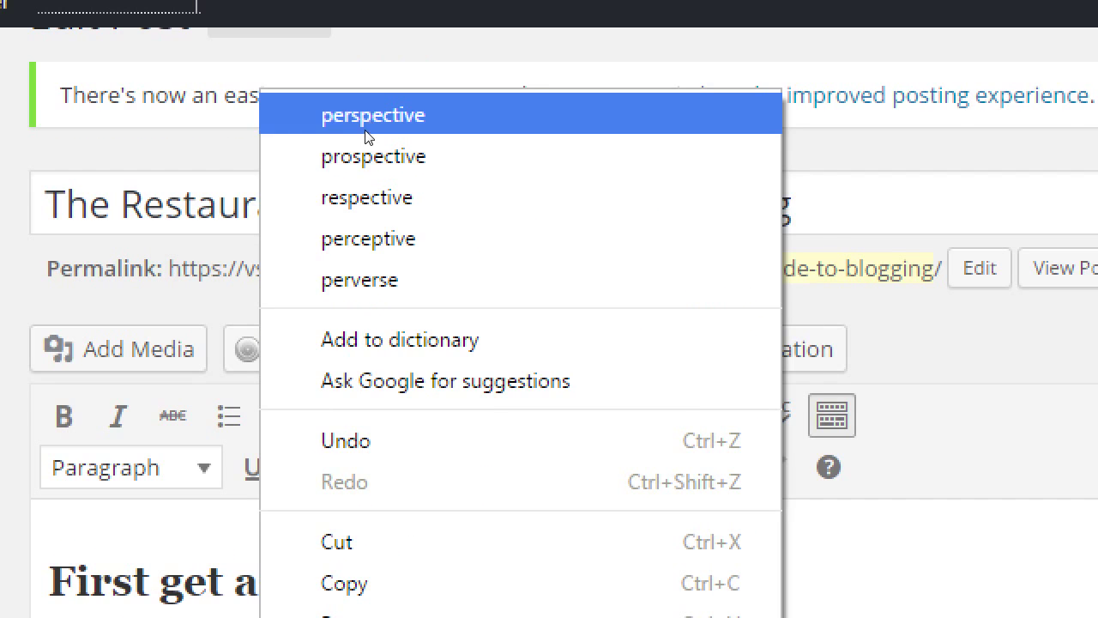
pyautogui.click(432, 0)
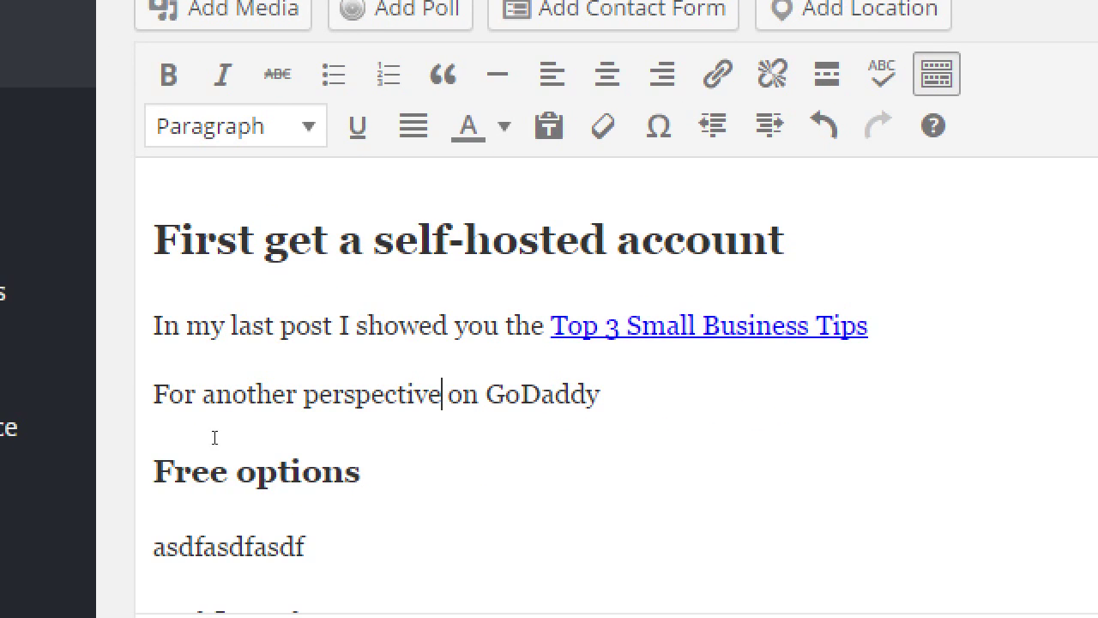
pyautogui.doubleClick(541, 394)
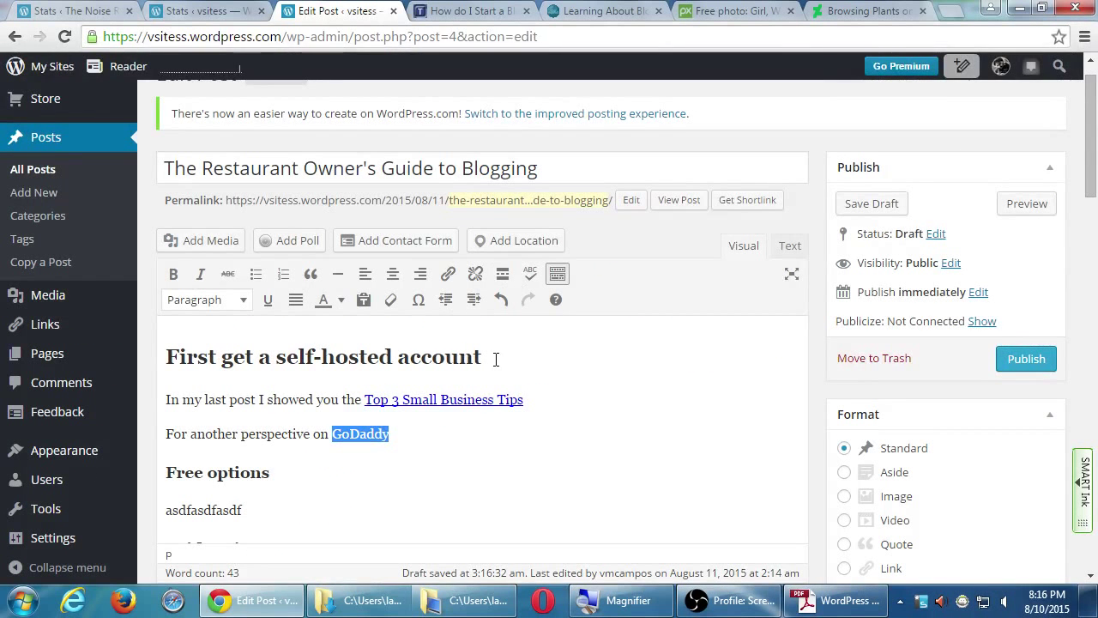
pyautogui.click(447, 275)
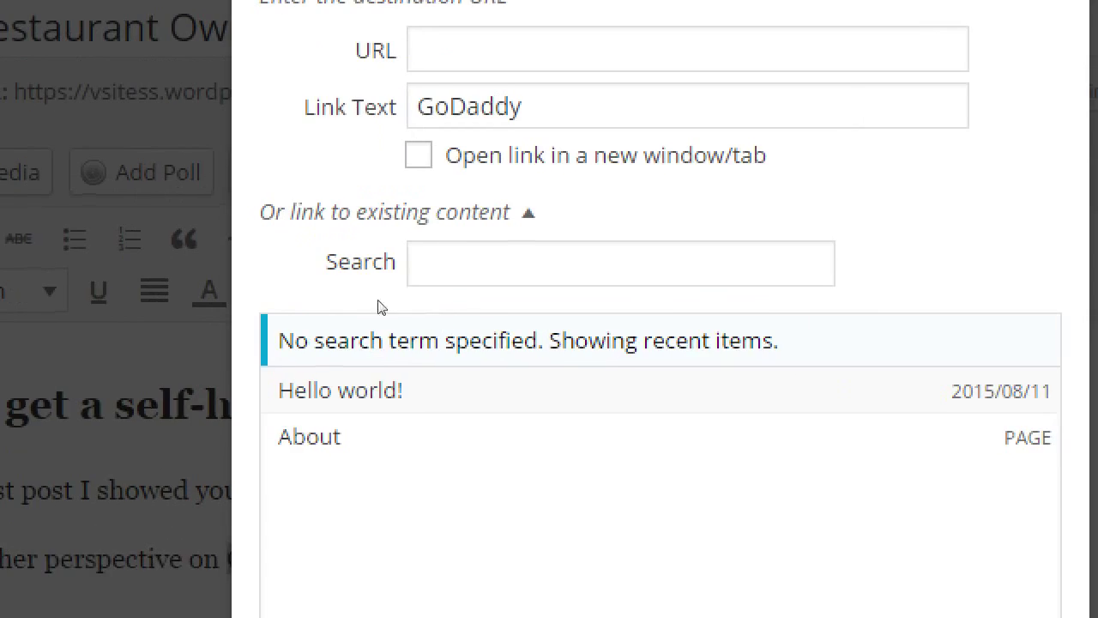
pyautogui.press('Tab')
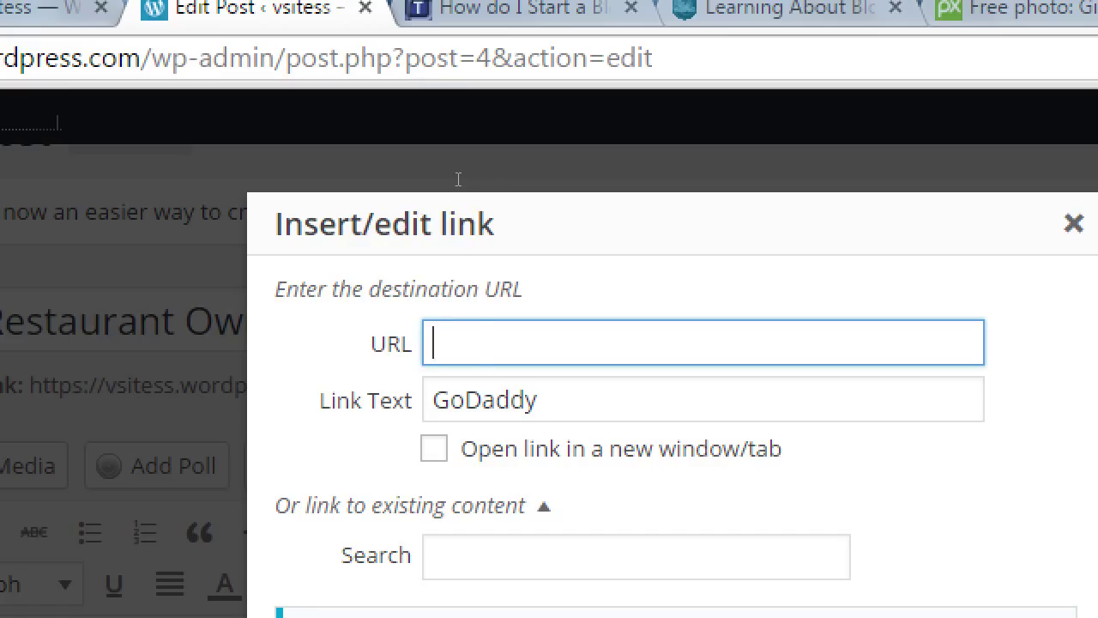
pyautogui.write('http://')
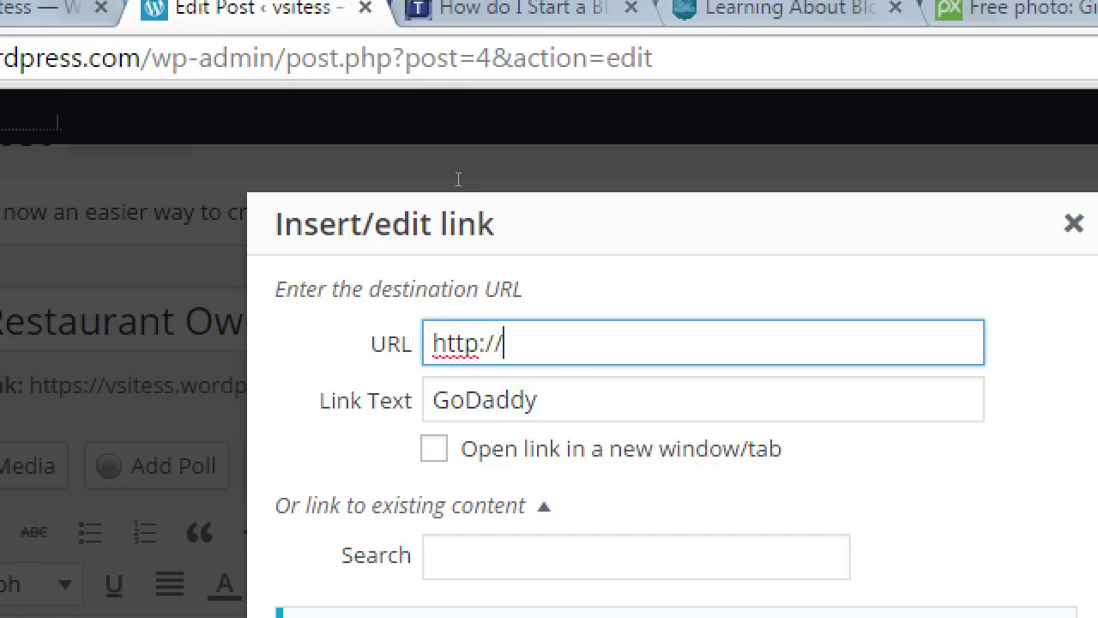
pyautogui.write('pmdintera')
pyautogui.press('BackSpace')
pyautogui.press('BackSpace')
pyautogui.write('eractiv.d')
pyautogui.press('BackSpace')
pyautogui.press('BackSpace')
pyautogui.write('e.')
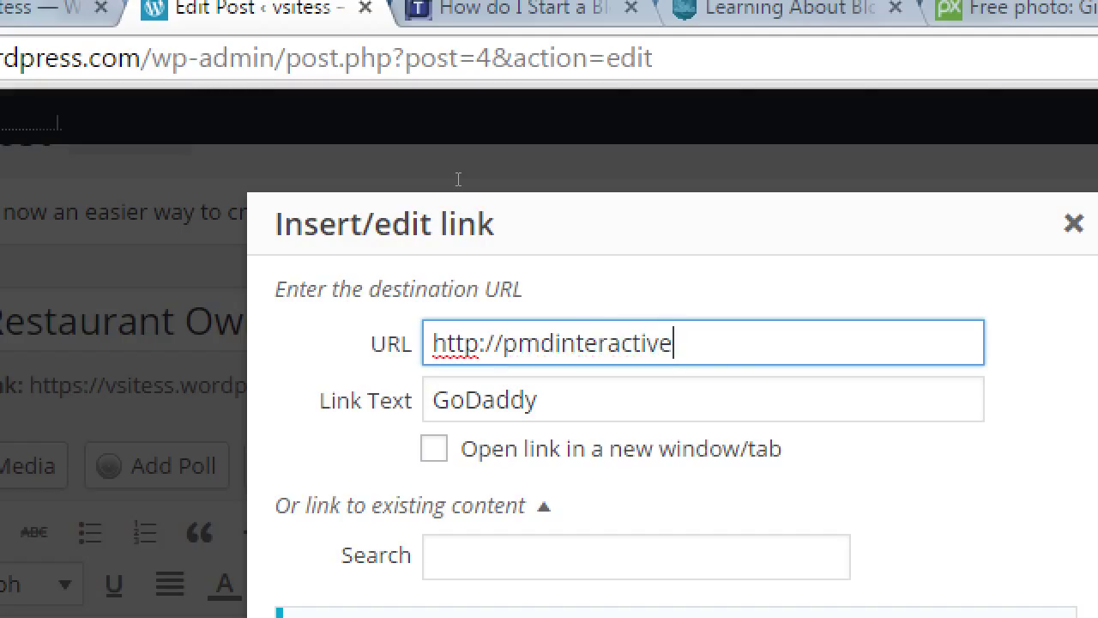
pyautogui.write('com/blog')
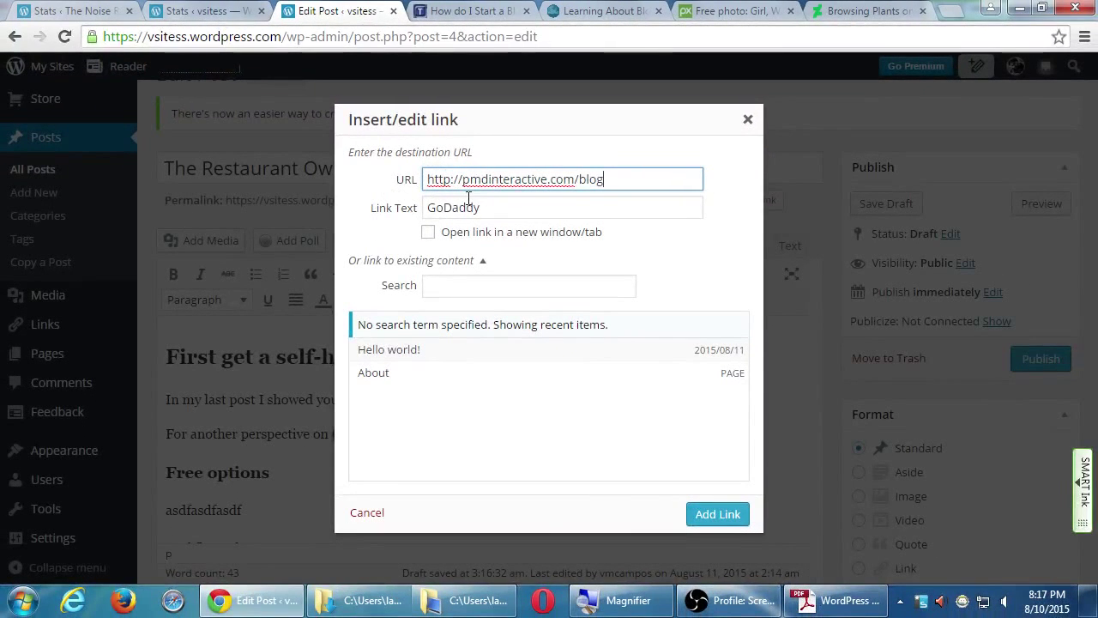
pyautogui.click(496, 120)
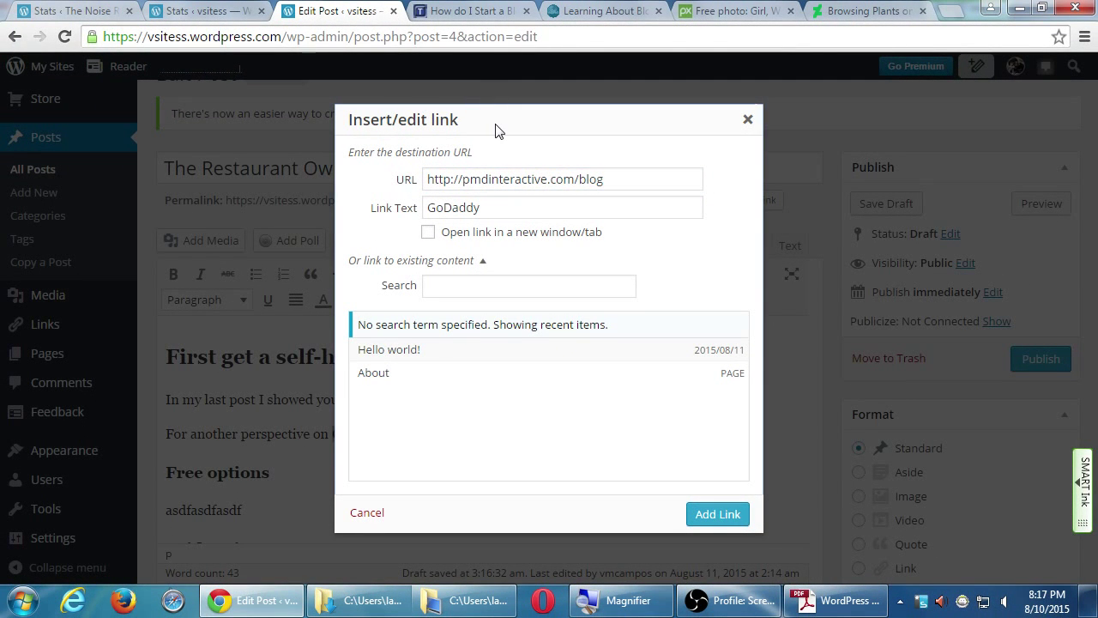
pyautogui.click(712, 515)
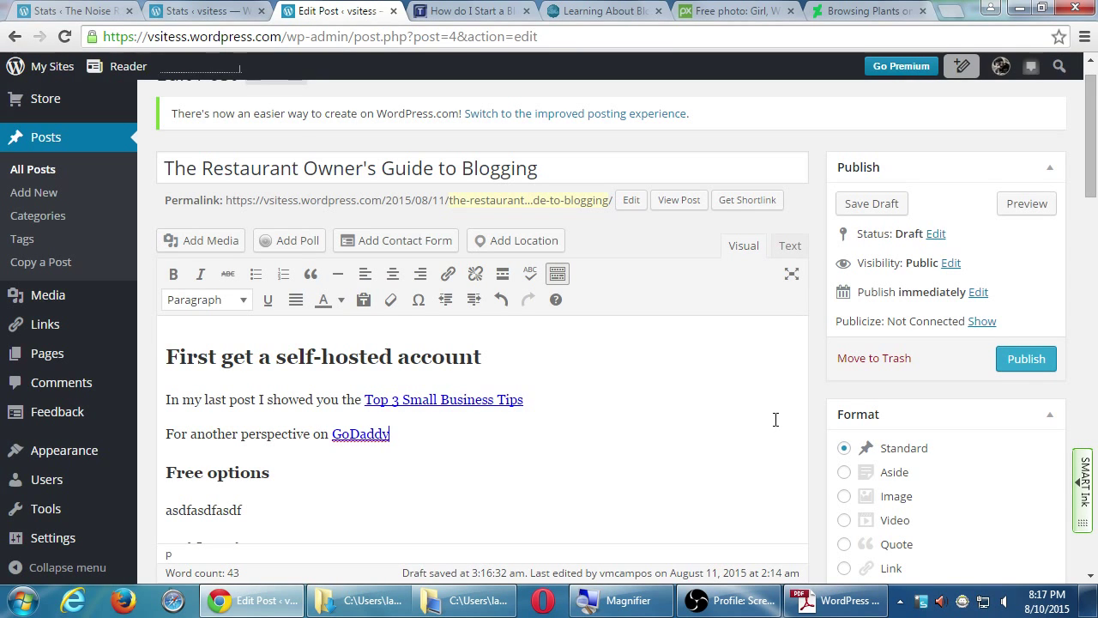
# Switch to the WordPress Checklist PDF, review its Organizing item on categories and tags, and return to the post editor.
pyautogui.click(857, 603)
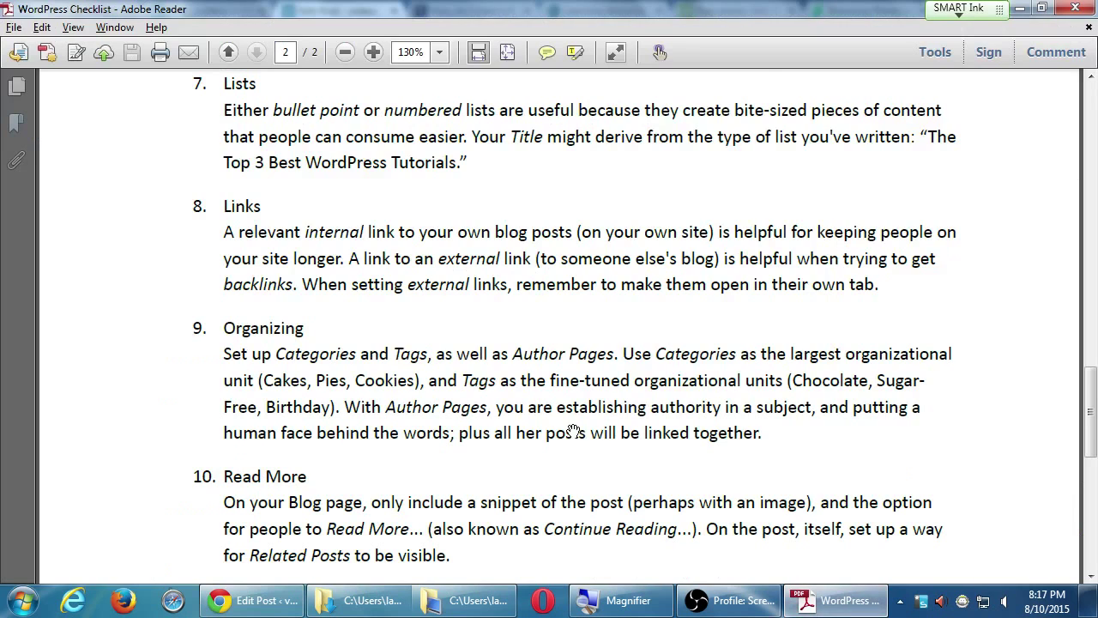
pyautogui.moveTo(610, 457); pyautogui.dragTo(610, 343)
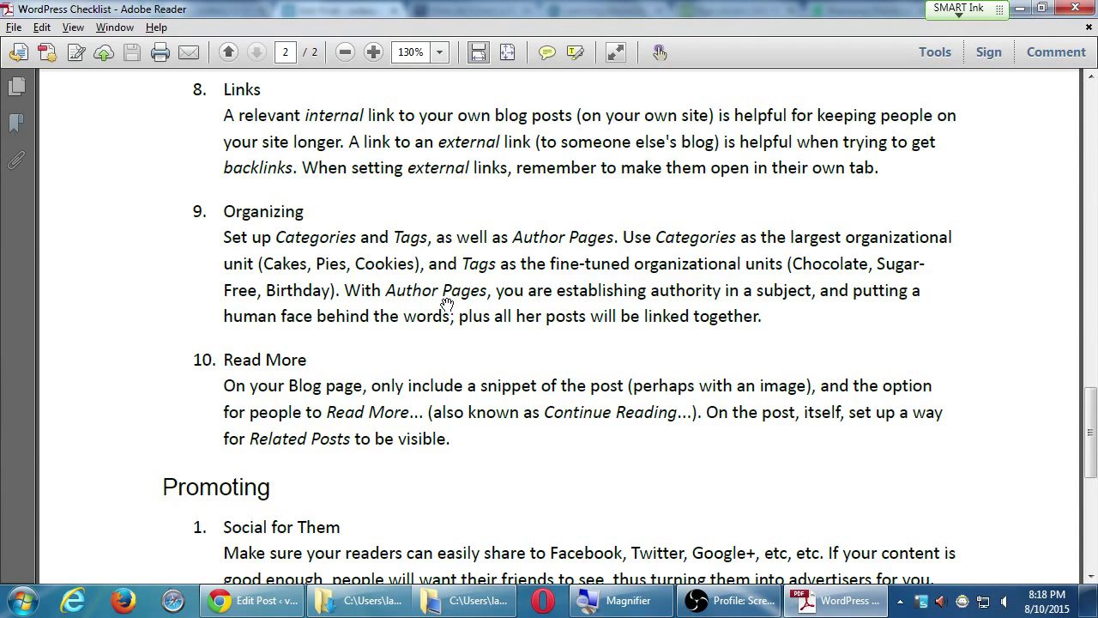
pyautogui.hotkey('alt', 'Tab')
pyautogui.click(448, 311)
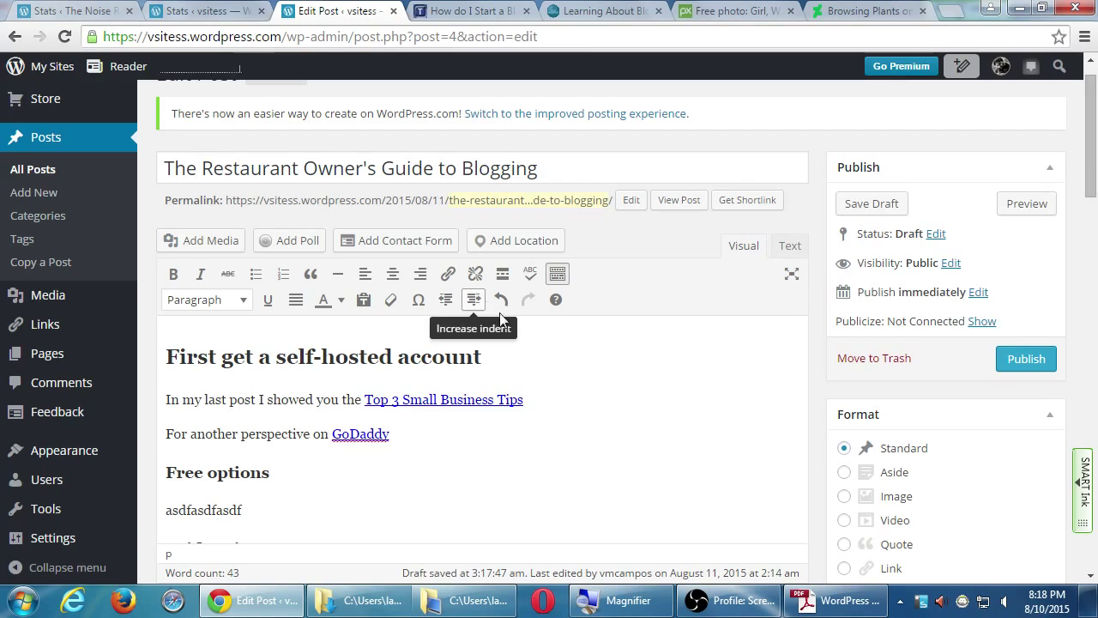
# Start a new category for the post and name it "Small Business".
pyautogui.scroll(-3, 792, 417)
pyautogui.scroll(-3, 825, 437)
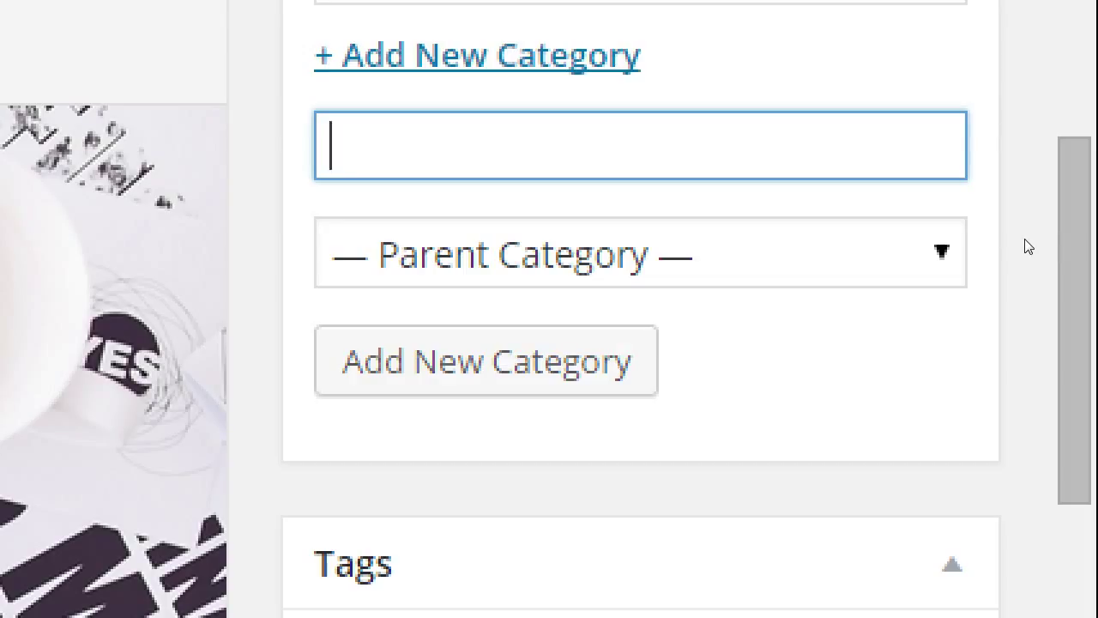
pyautogui.write('Small Business')
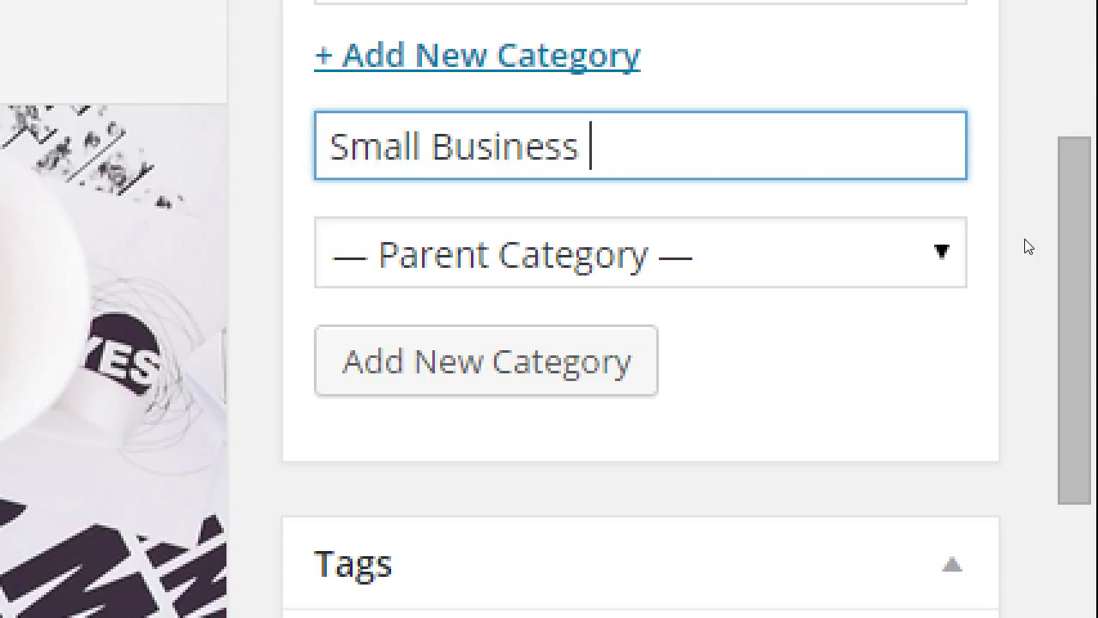
pyautogui.press('BackSpace')
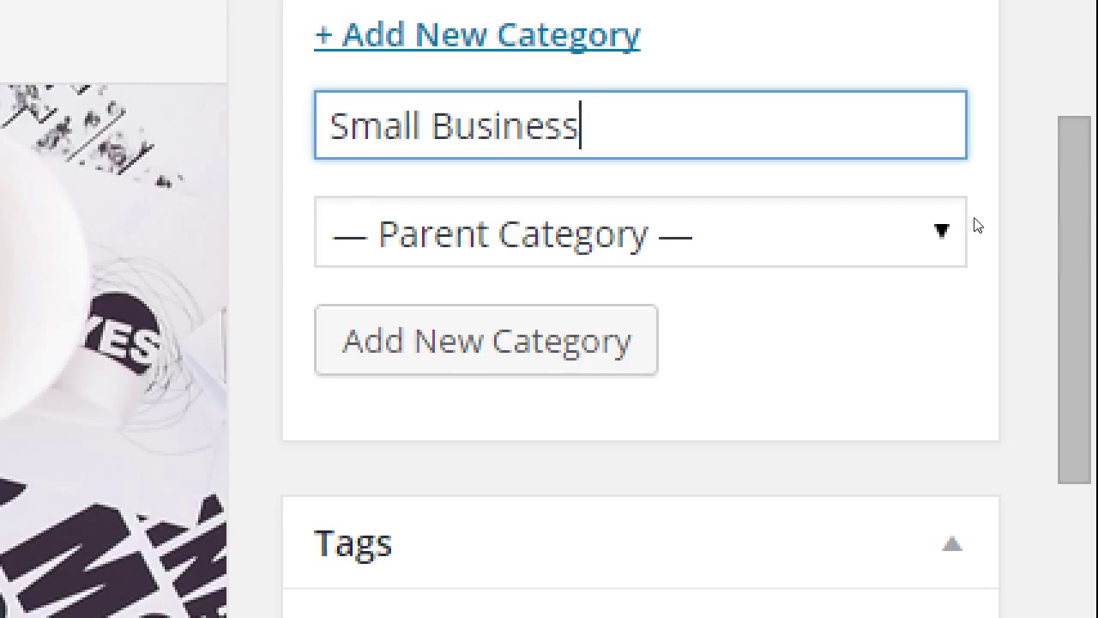
# Check the parent category choices, leave the parent unset, and add the "Small Business" category to the post.
pyautogui.click(893, 242)
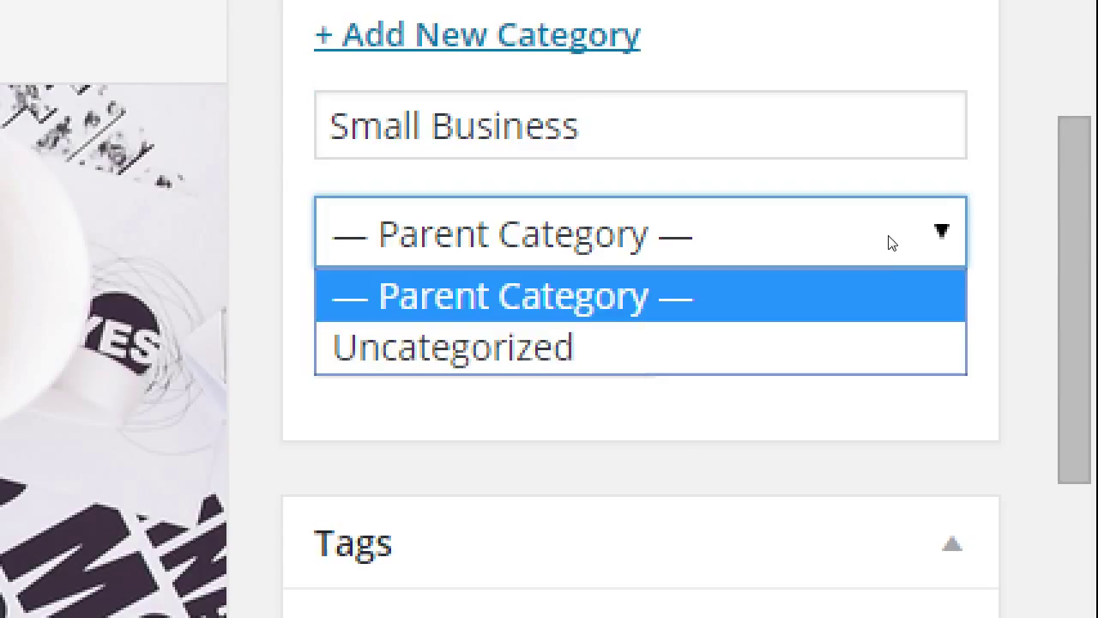
pyautogui.press('Down')
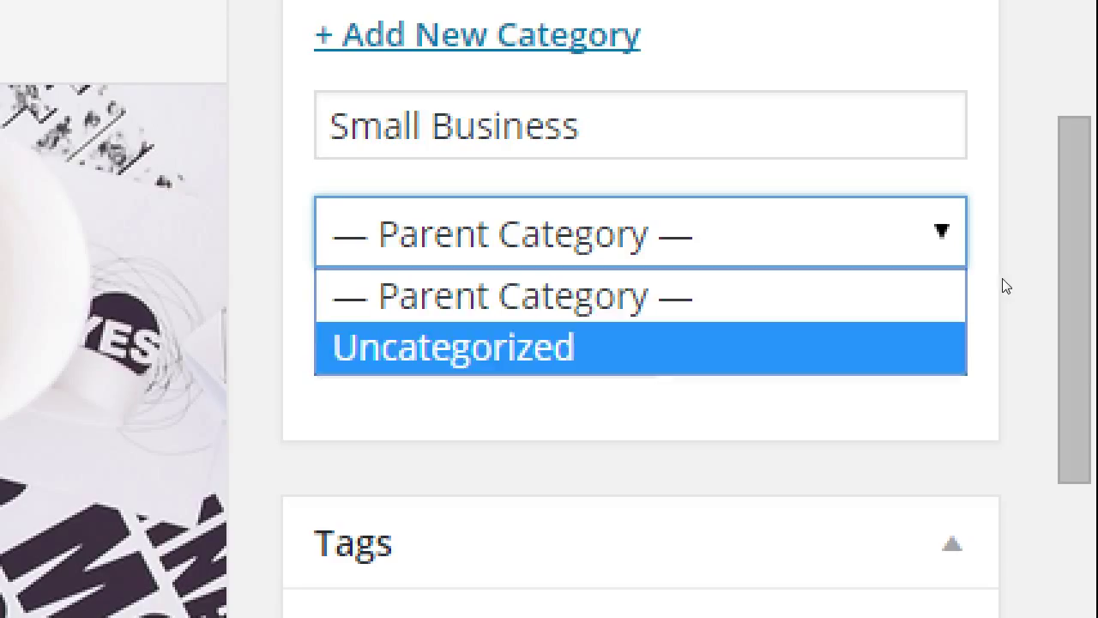
pyautogui.click(1017, 236)
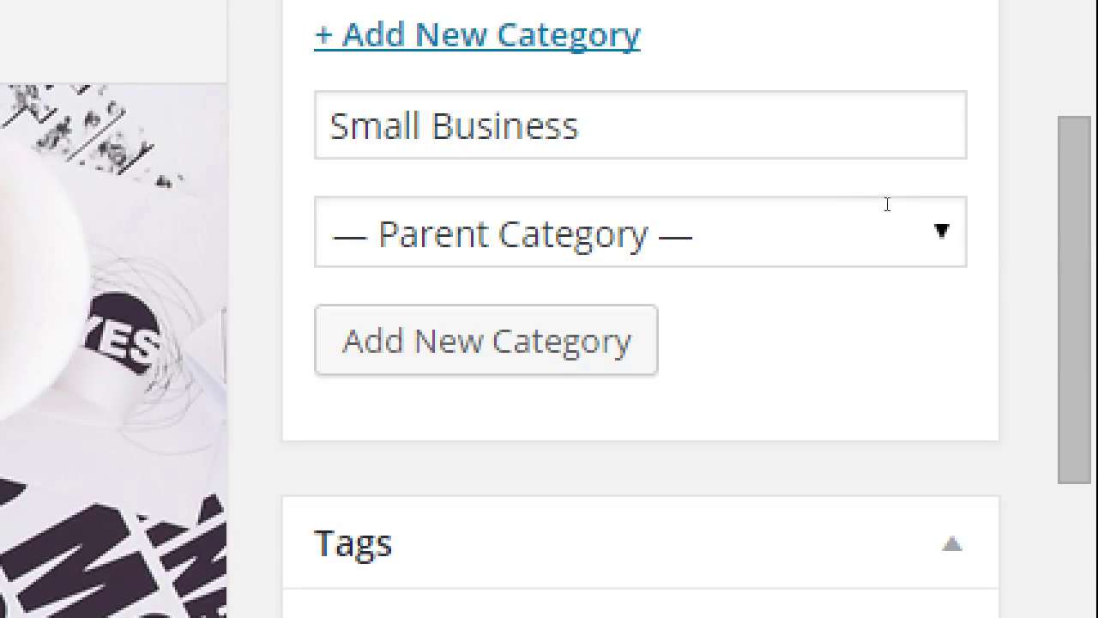
pyautogui.tripleClick(945, 195)
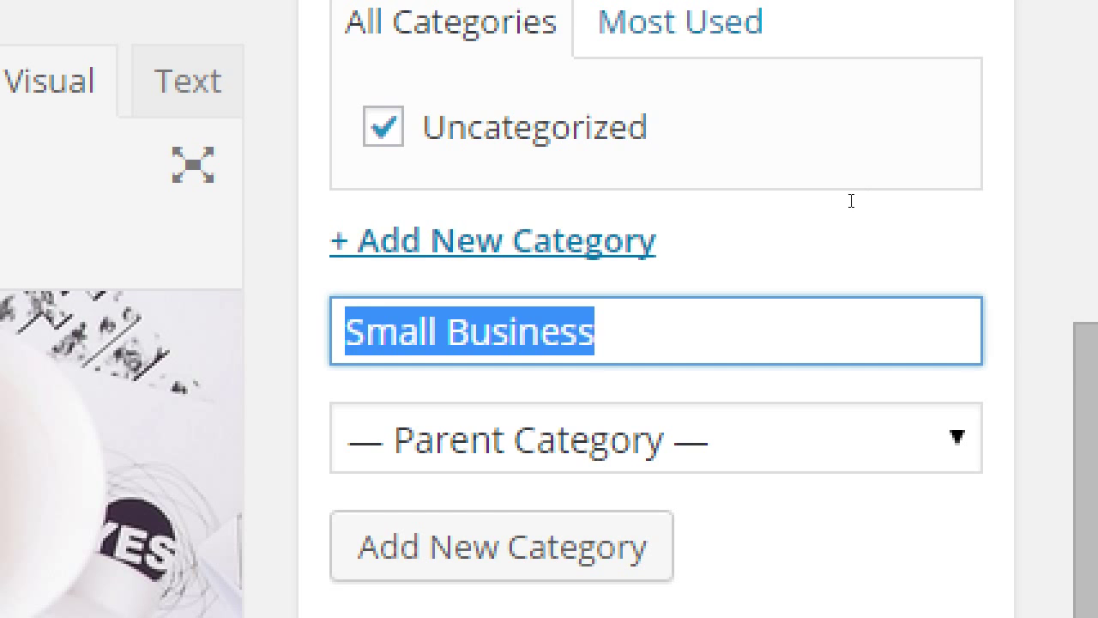
pyautogui.press('End')
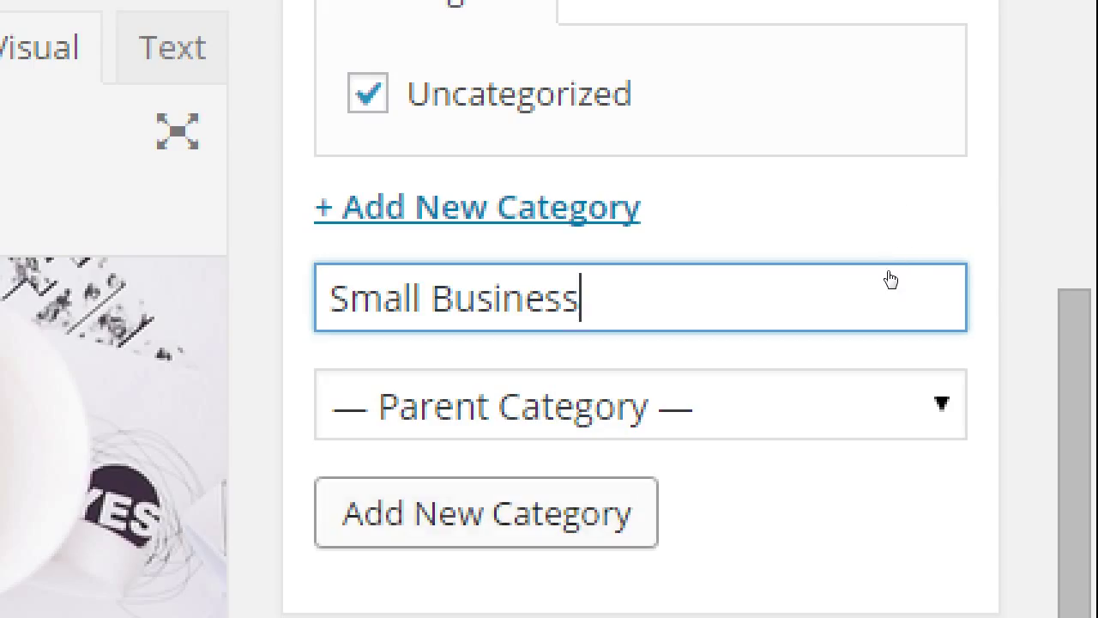
pyautogui.press('Return')
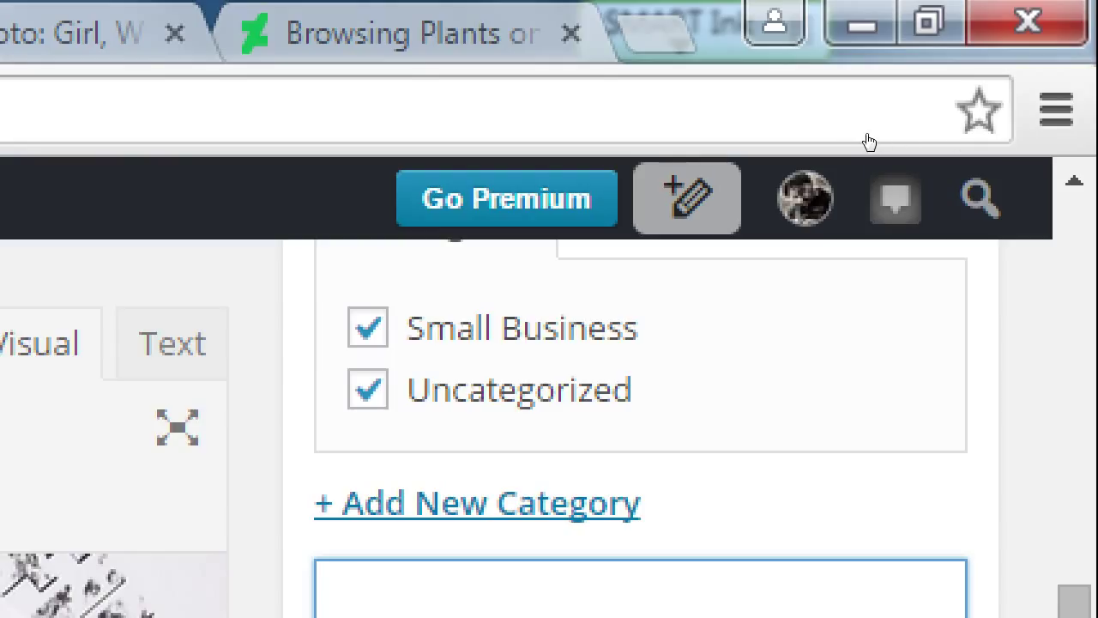
# Remove the post from the "Uncategorized" category, keeping "Small Business" selected.
pyautogui.hotkey('shift', 'Tab')
pyautogui.hotkey('shift', 'Tab')
pyautogui.press('space')
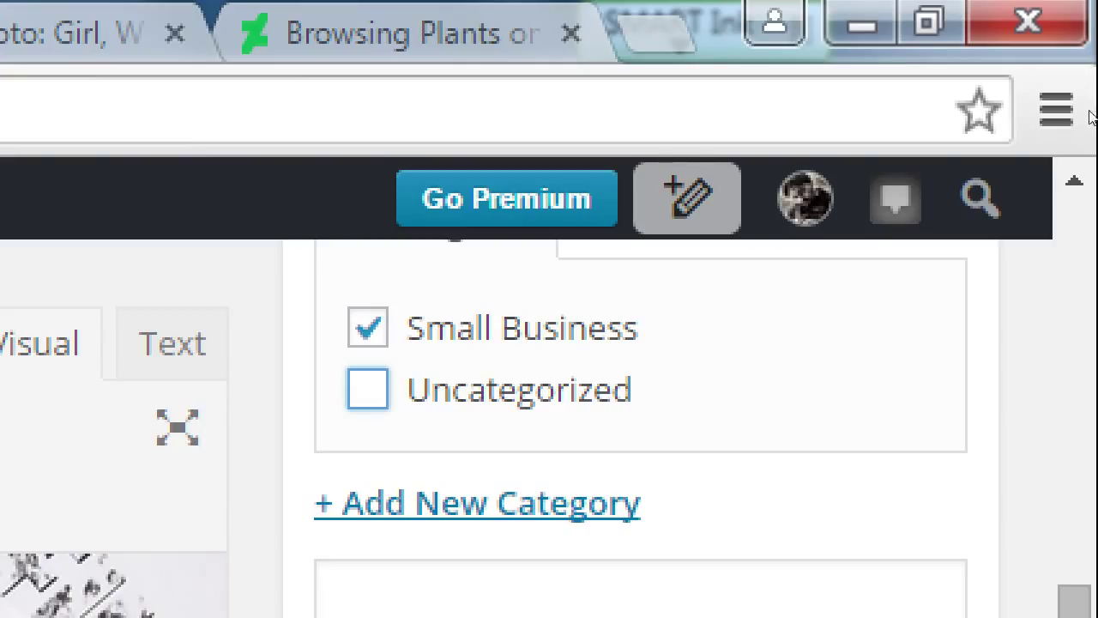
# Add the tags "restaurant" and "tips" to the post.
pyautogui.scroll(2, 1070, 151)
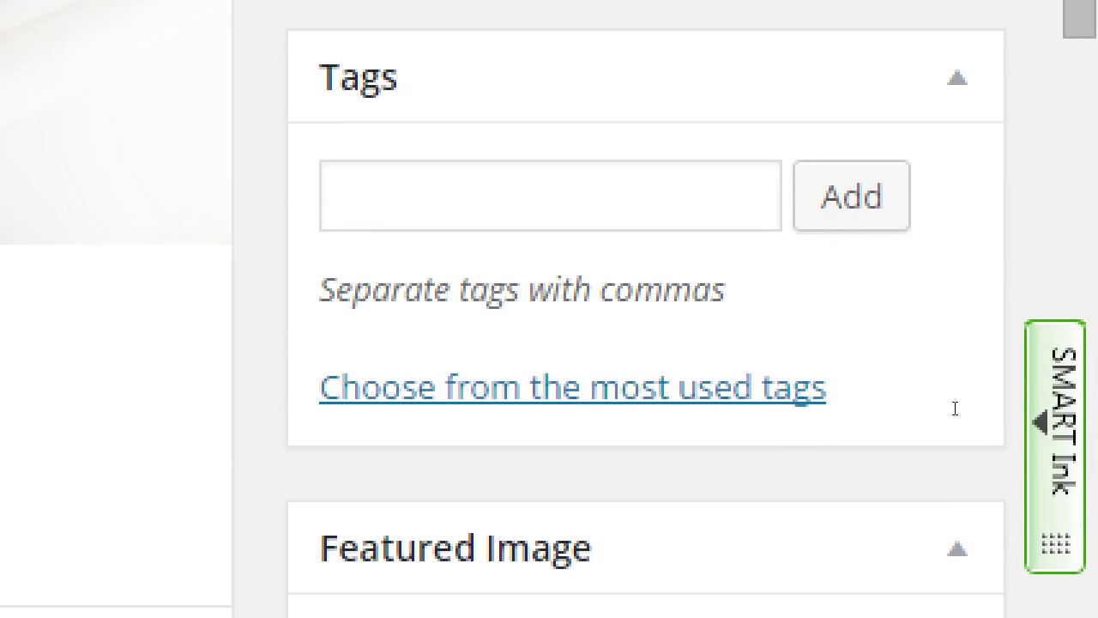
pyautogui.press('Tab')
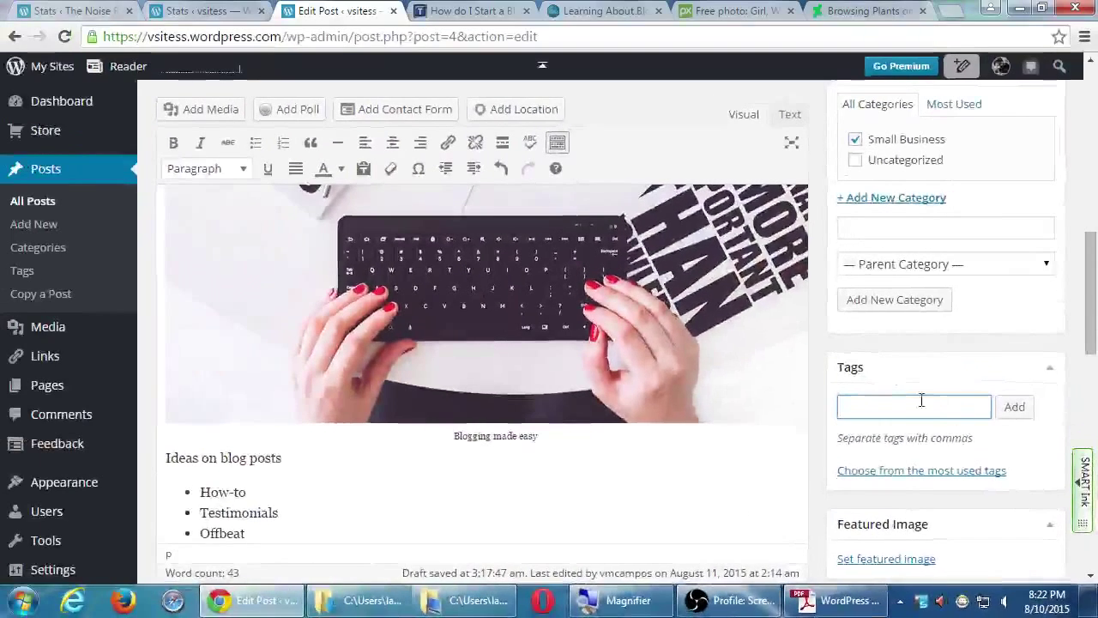
pyautogui.scroll(8, 869, 382)
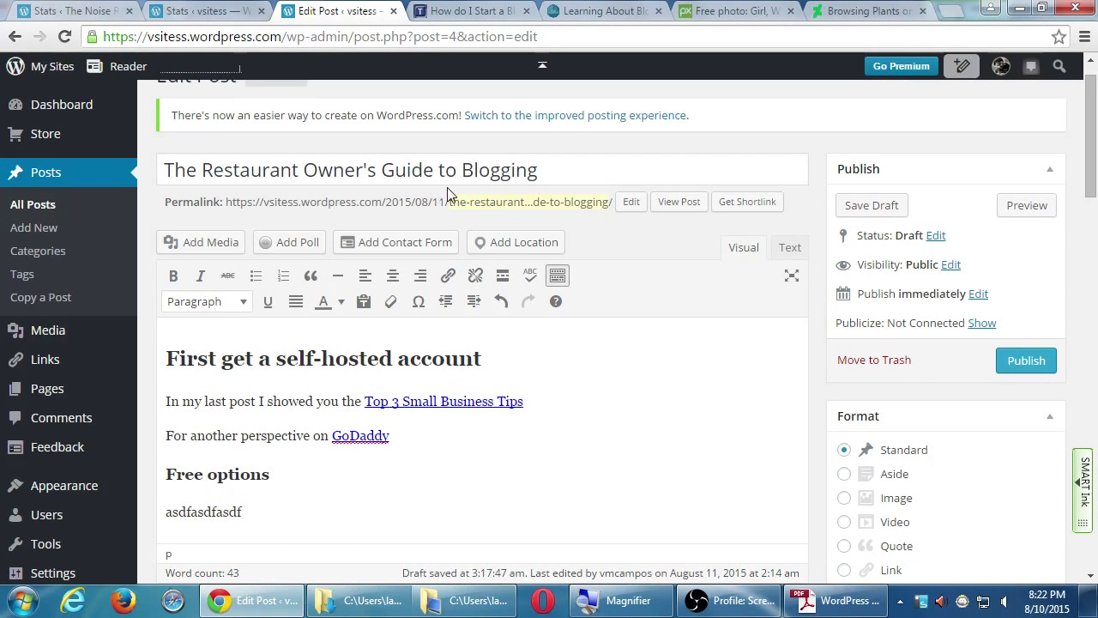
pyautogui.moveTo(1092, 184); pyautogui.dragTo(1097, 339)
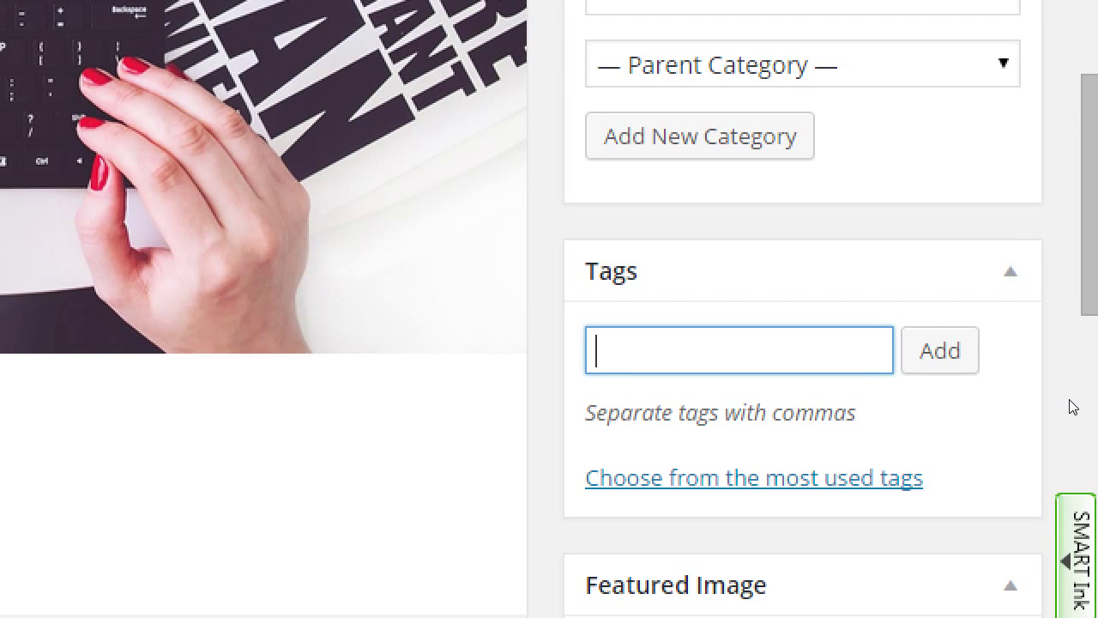
pyautogui.write('restaura')
pyautogui.press('BackSpace')
pyautogui.write('rant')
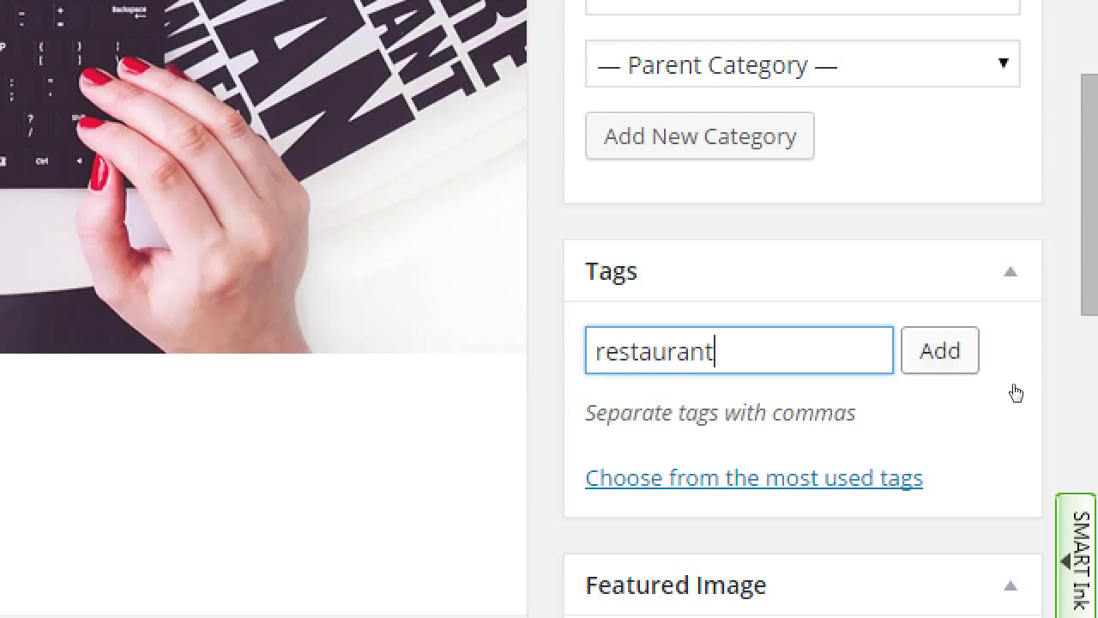
pyautogui.press('Return')
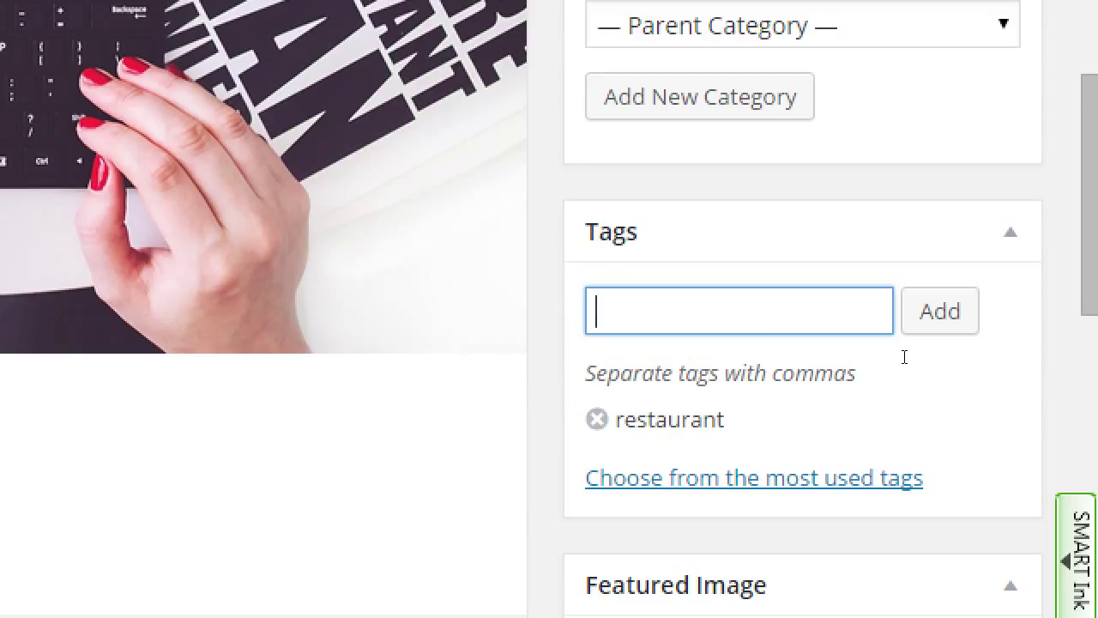
pyautogui.write('tips')
pyautogui.press('Return')
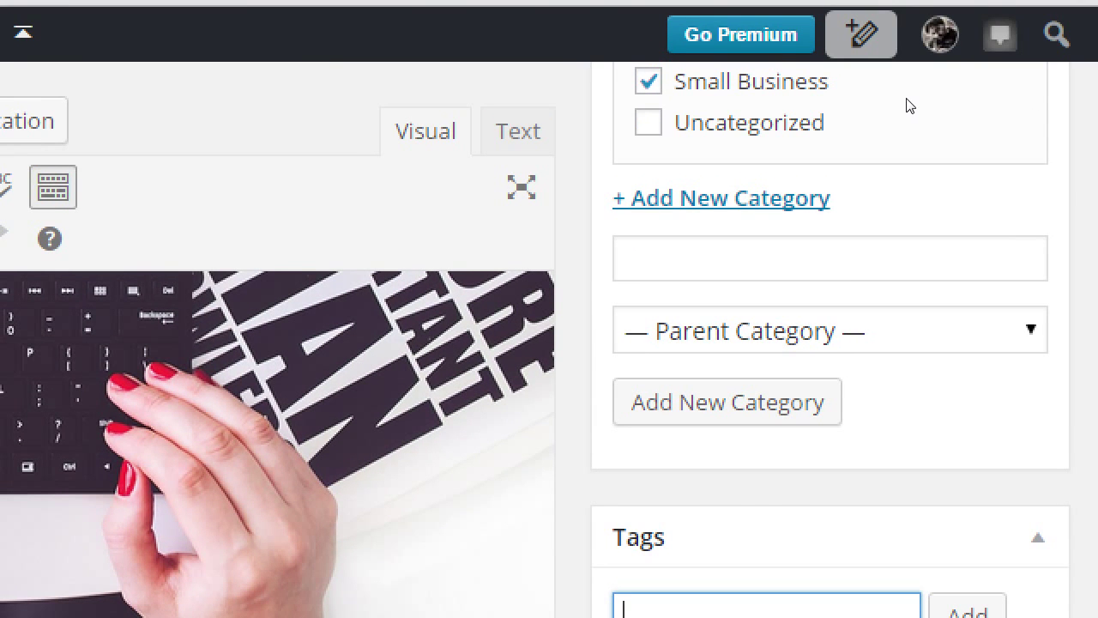
# Review the post's category and tag settings, and save the post as a draft.
pyautogui.scroll(1, 910, 105)
pyautogui.scroll(1, 914, 116)
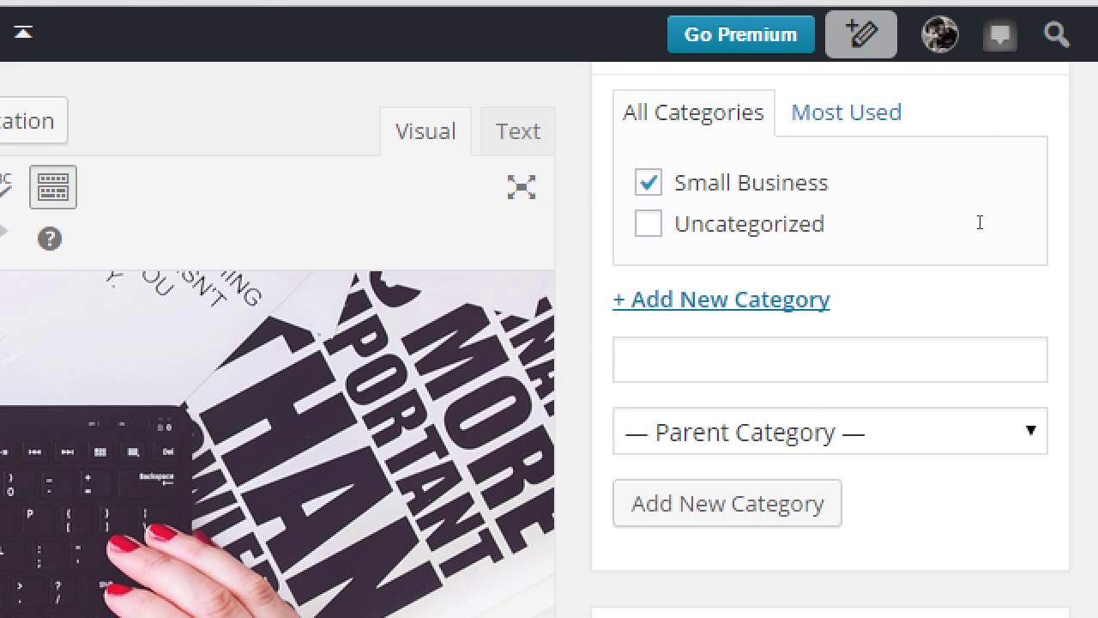
pyautogui.scroll(-2, 984, 221)
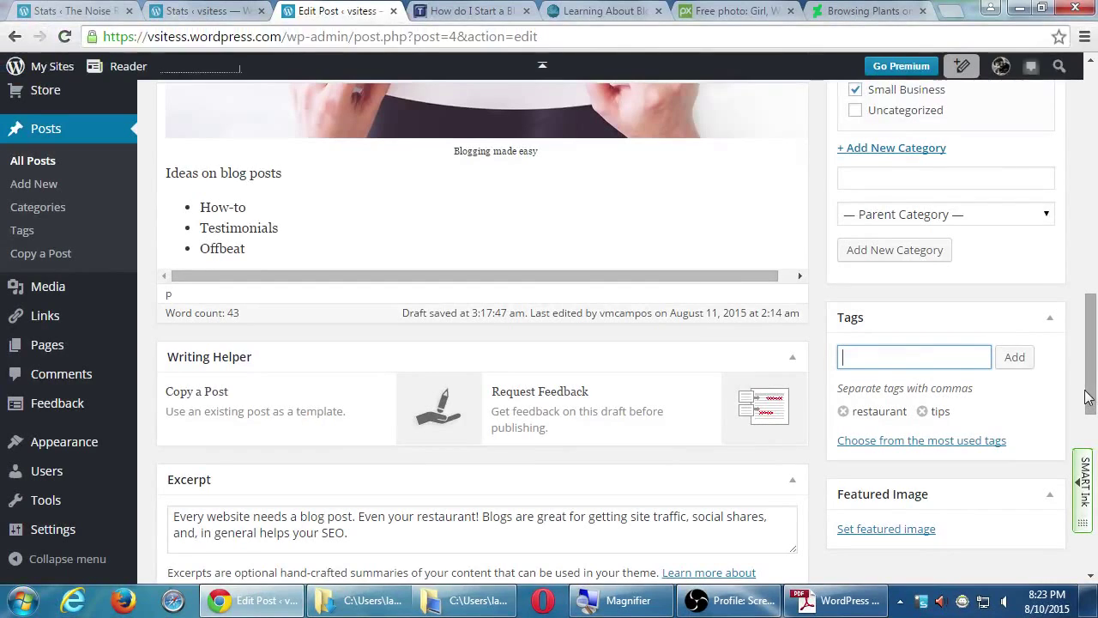
pyautogui.scroll(-1, 1064, 393)
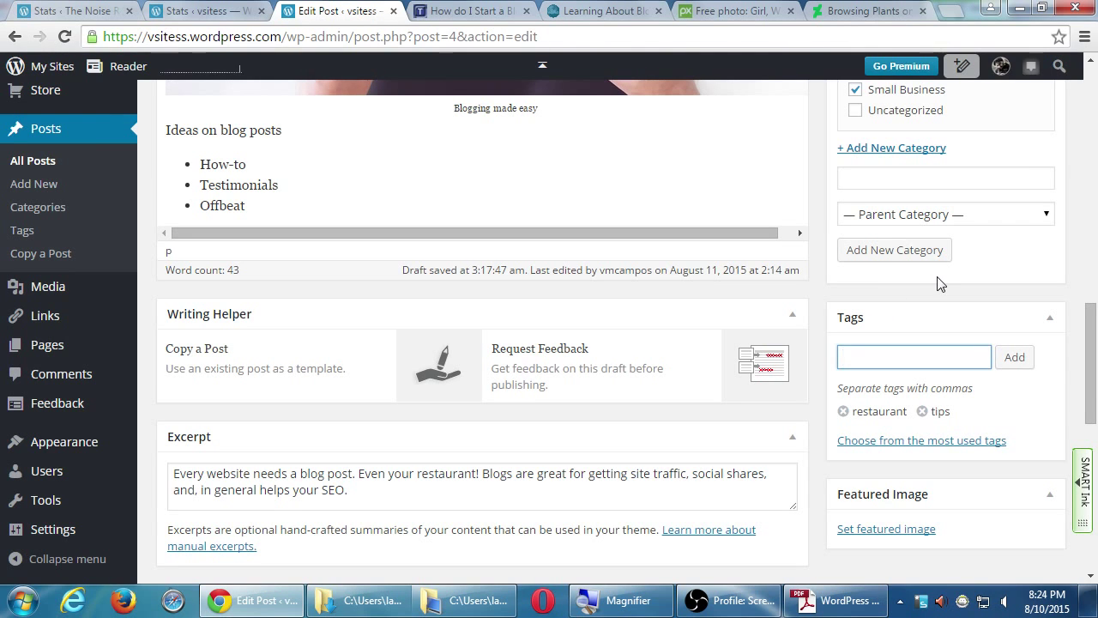
pyautogui.scroll(8, 1064, 120)
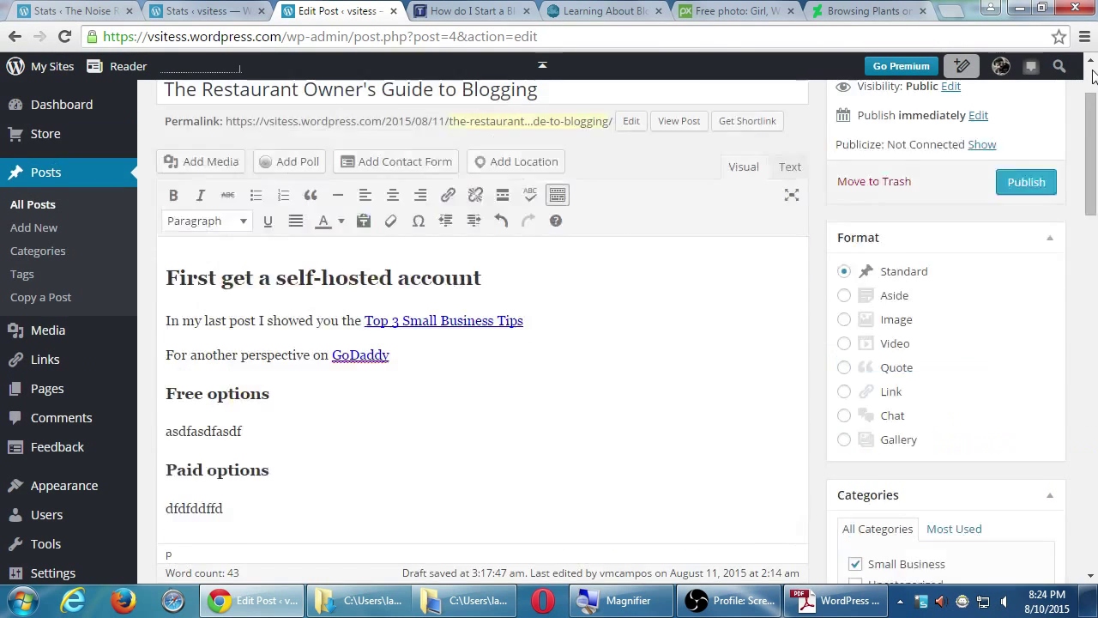
pyautogui.click(863, 246)
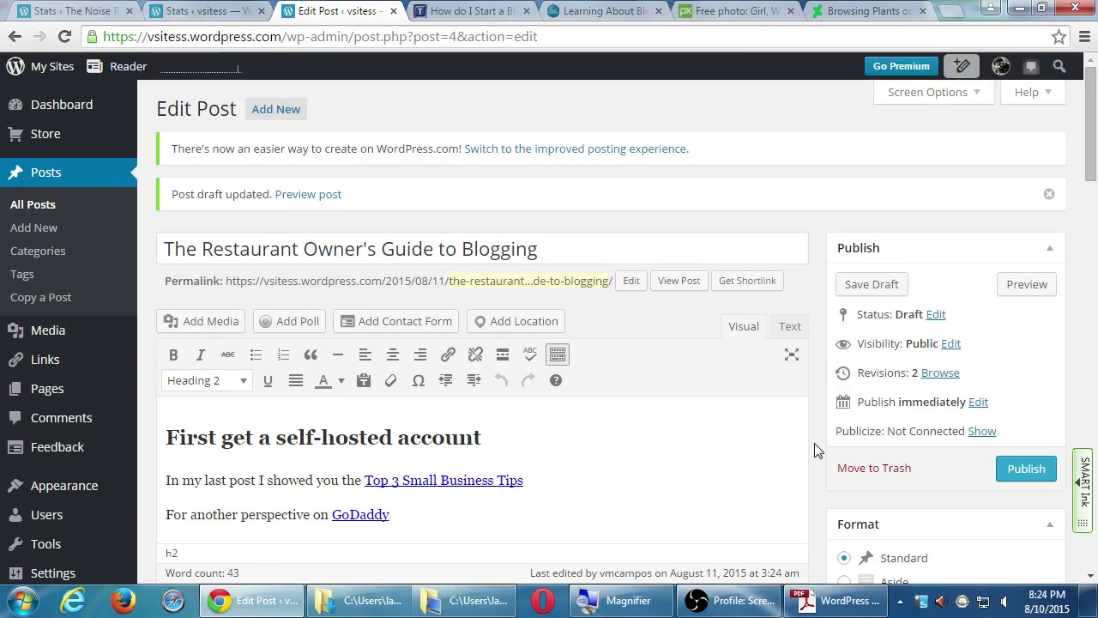
# Switch to the WordPress Checklist PDF, check its Organizing and Read More items, and return to the post editor.
pyautogui.click(848, 600)
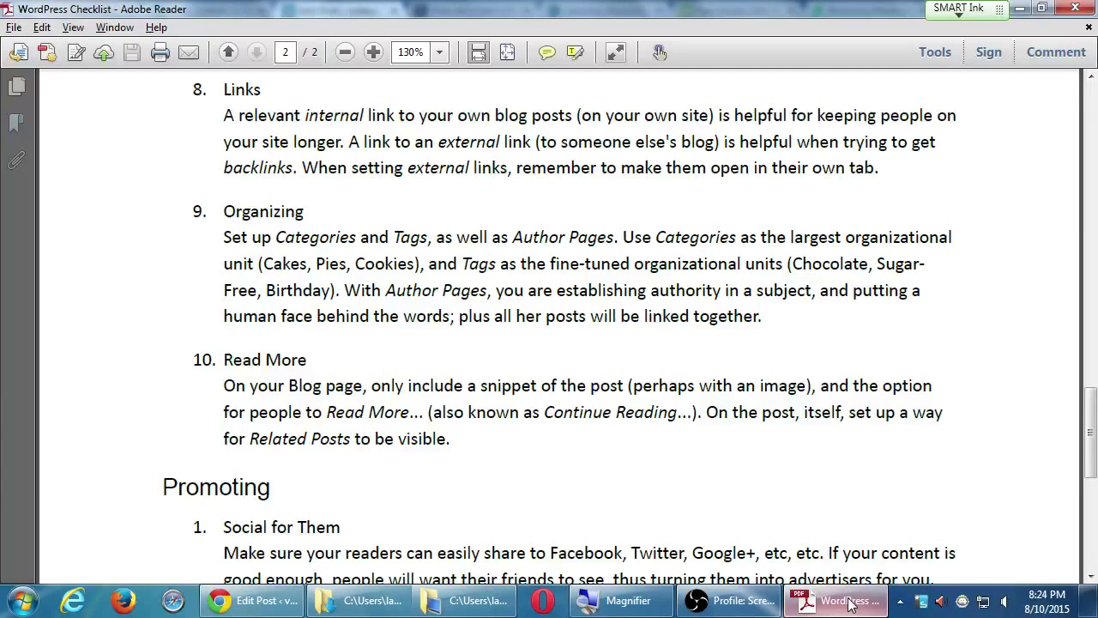
pyautogui.click(849, 603)
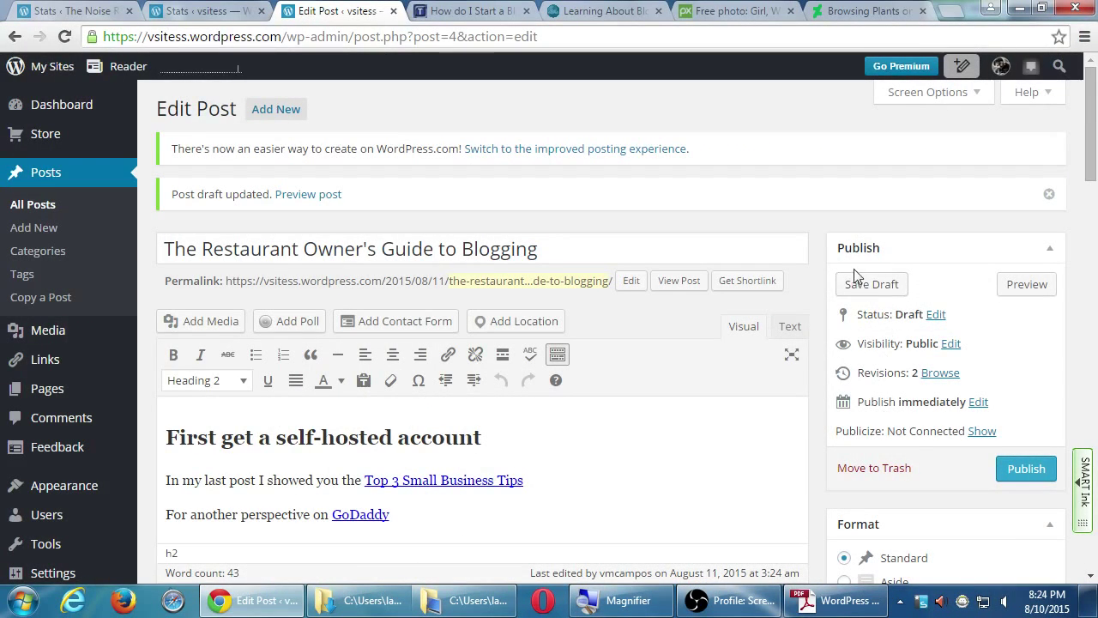
pyautogui.click(734, 607)
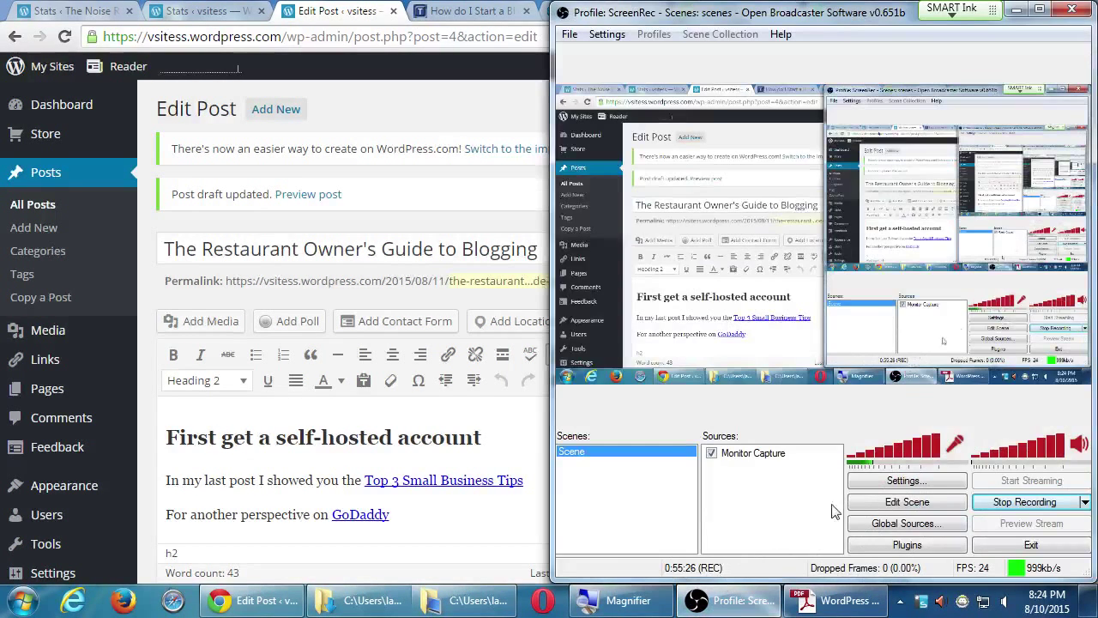